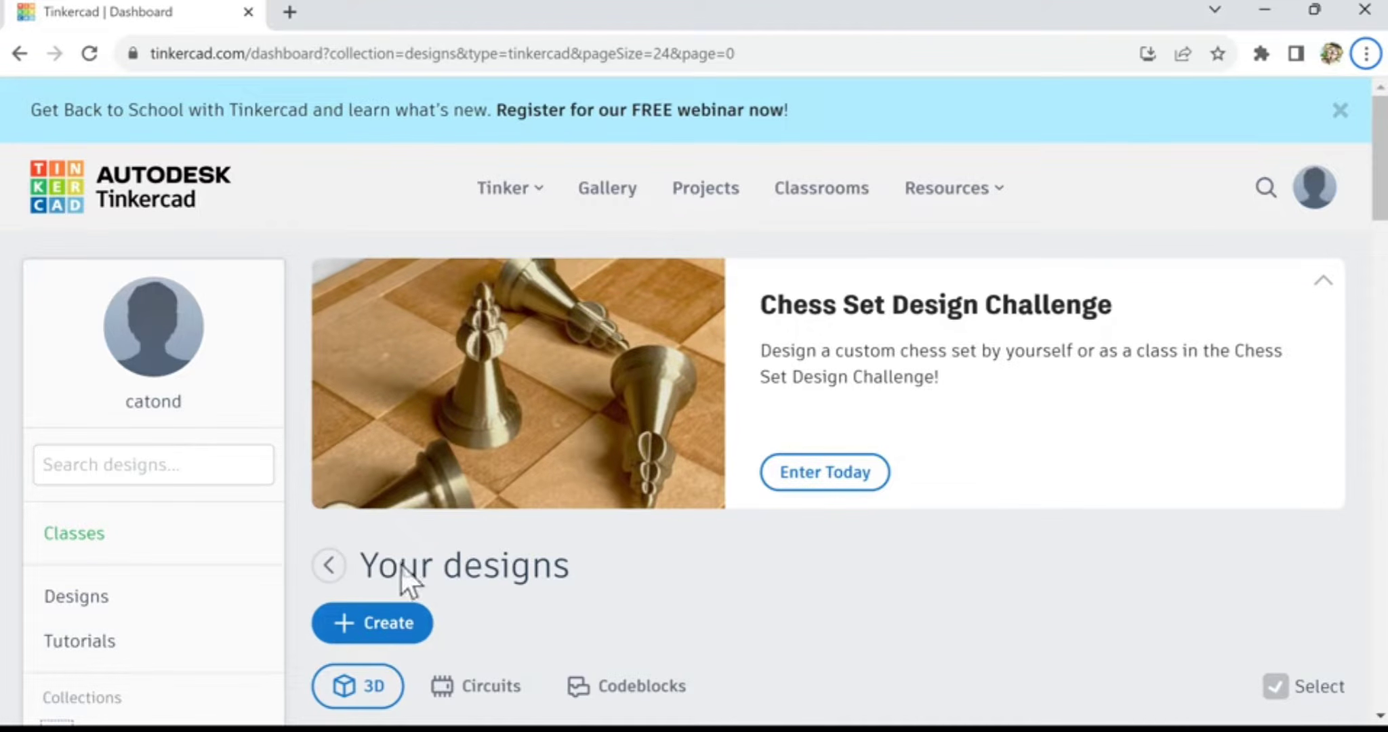
# - Create a new 3D design from the designs dashboard
pyautogui.click(346, 634)
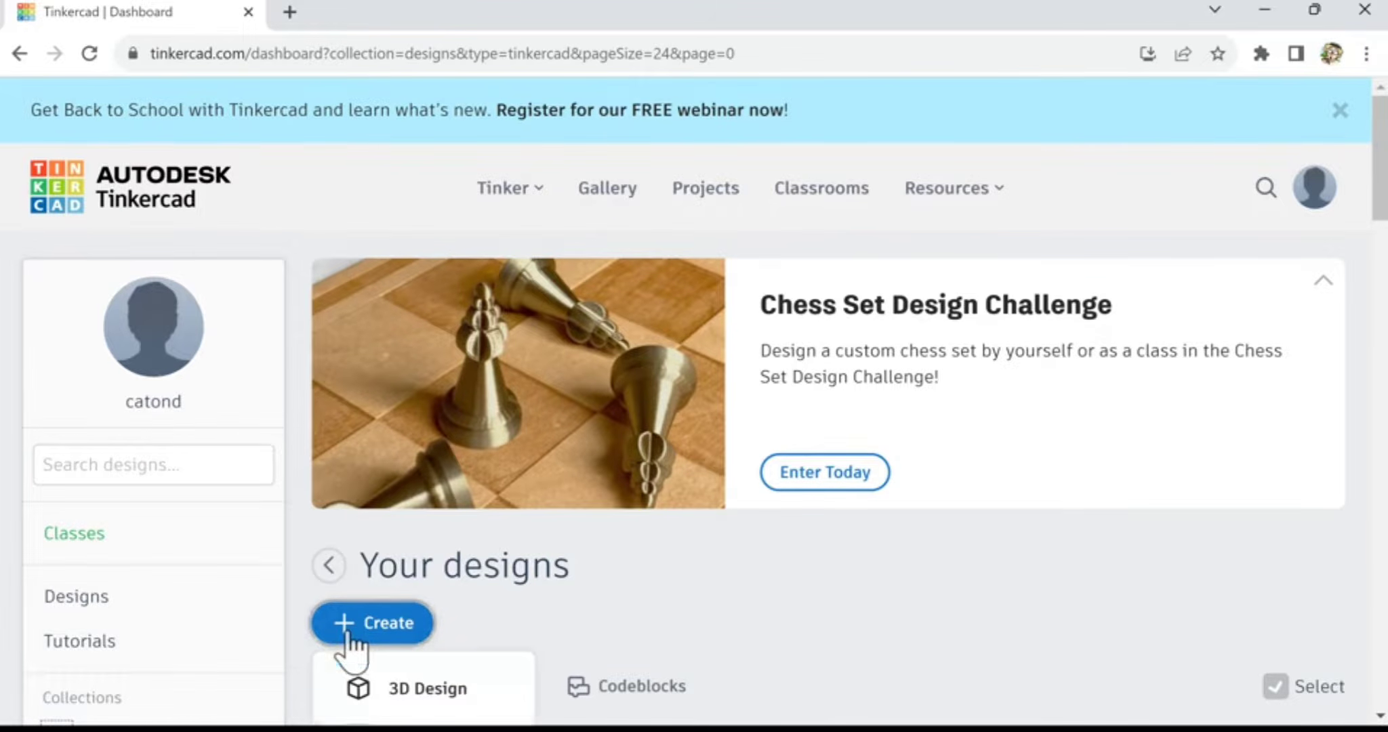
pyautogui.scroll(-3, 350, 649)
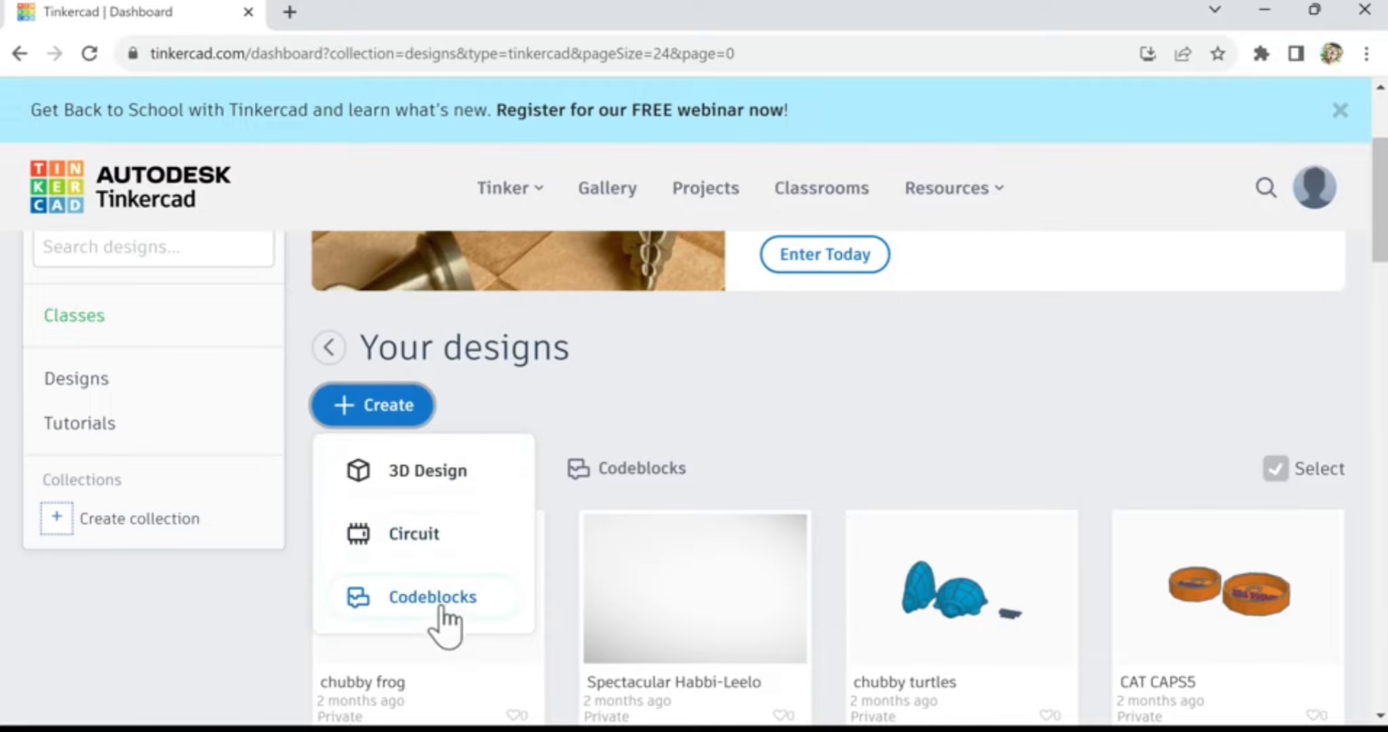
pyautogui.click(419, 475)
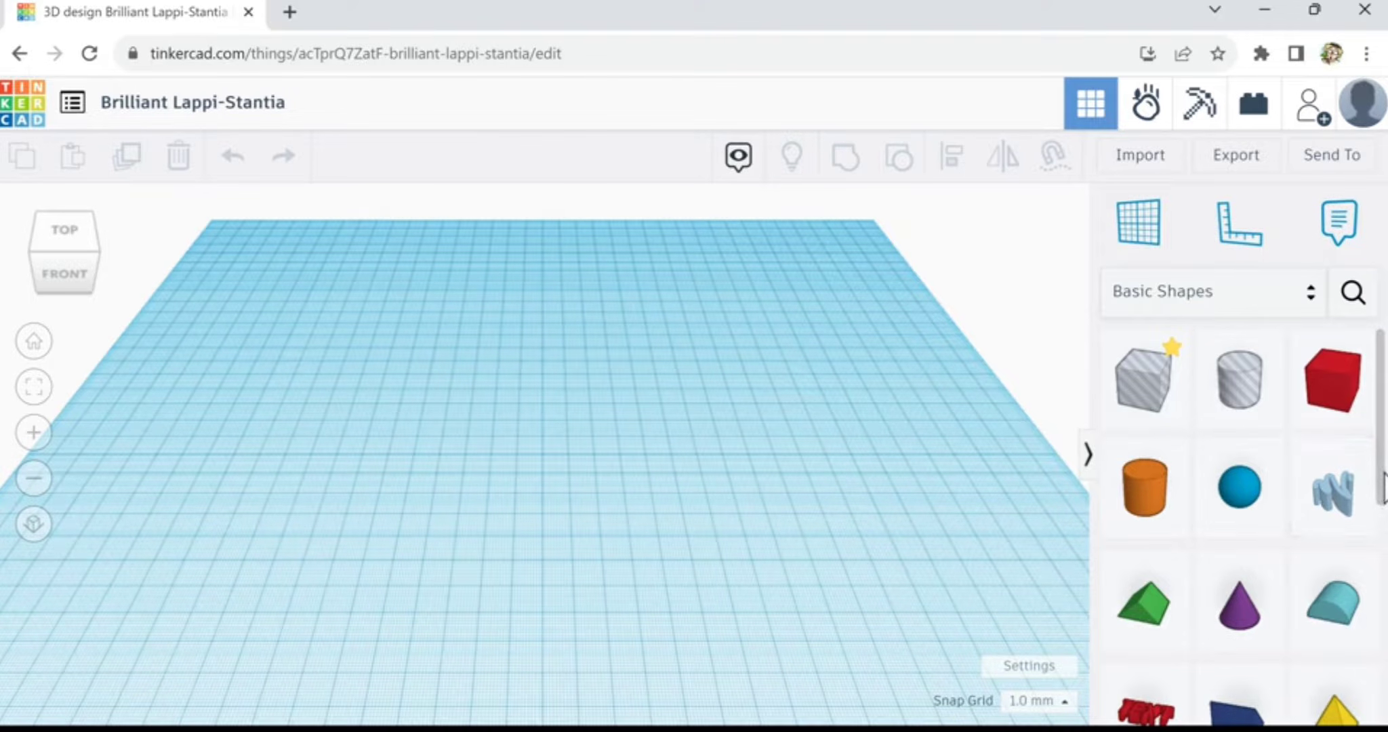
# - Place a sphere from the basic shapes near the middle of the workplane and enlarge it proportionally
pyautogui.scroll(-2, 1382, 486)
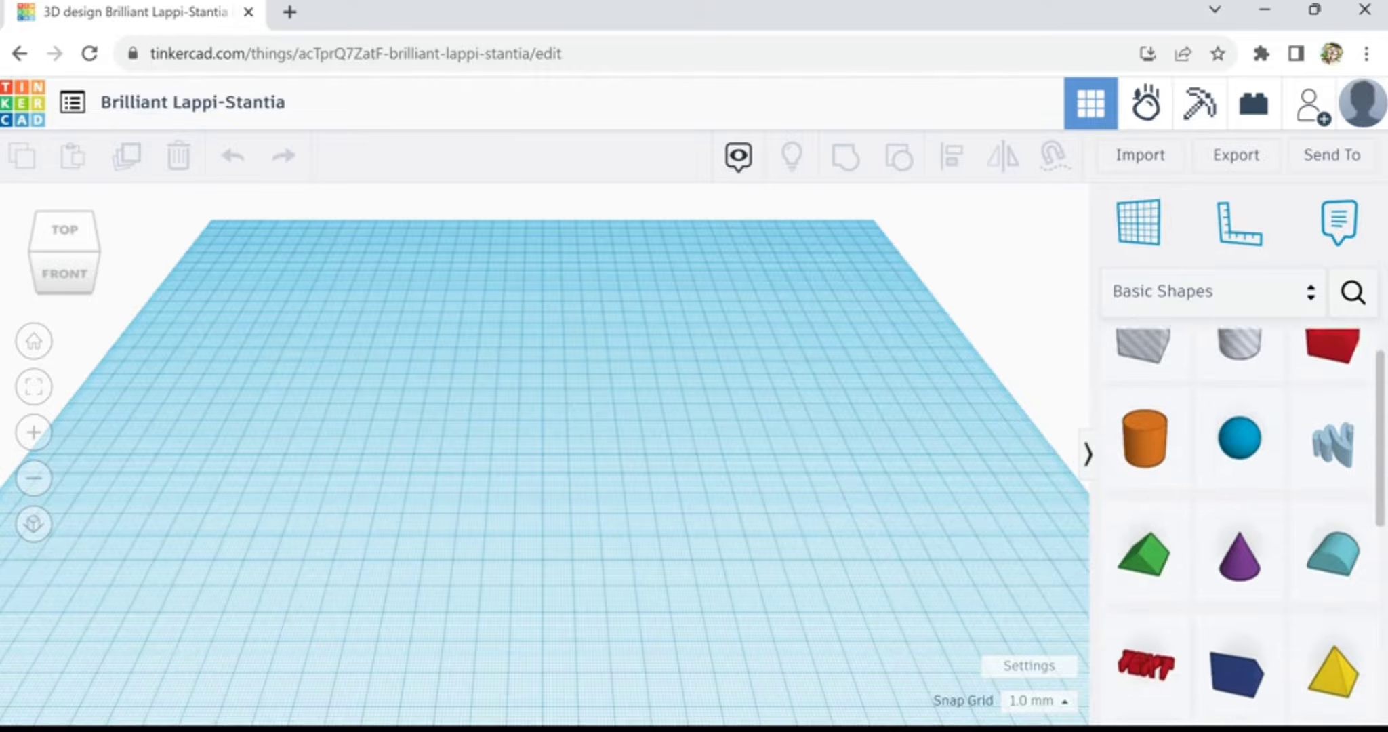
pyautogui.scroll(-1, 1240, 529)
pyautogui.scroll(3, 1240, 528)
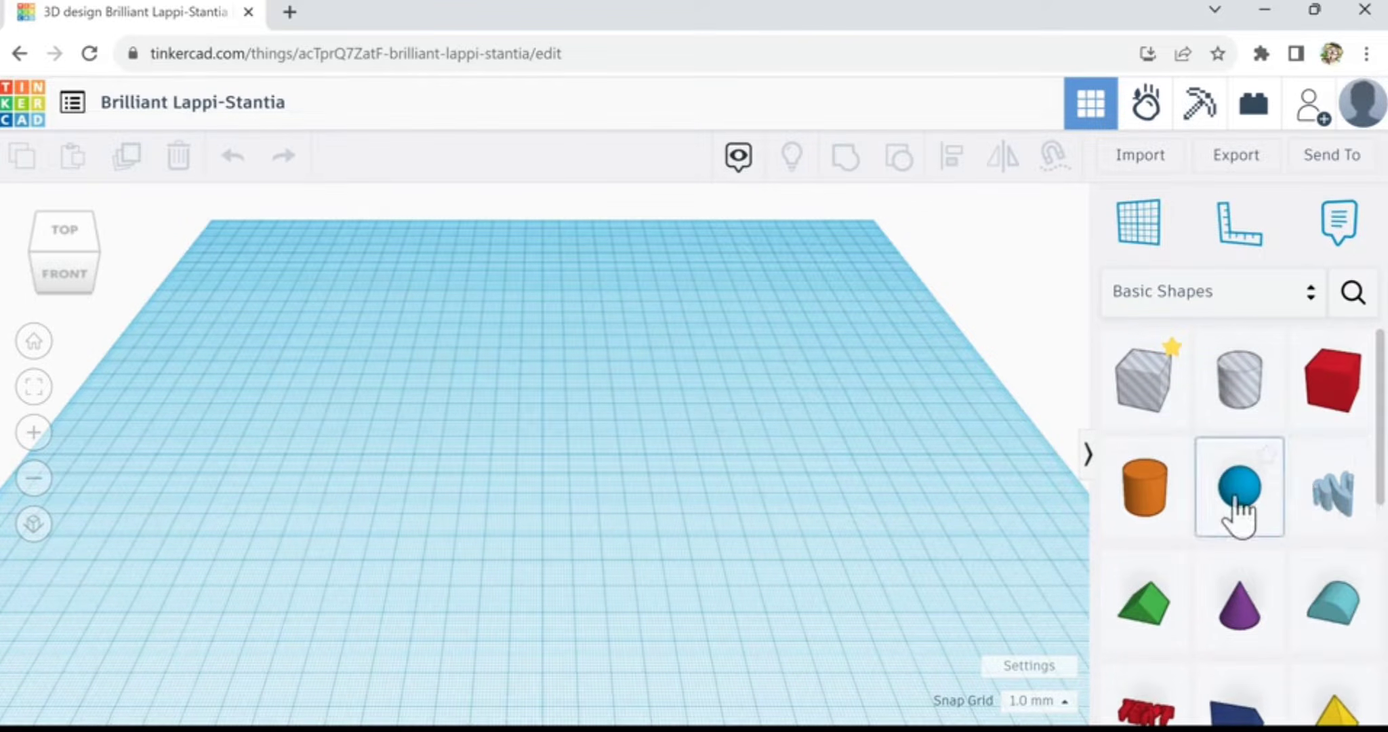
pyautogui.click(1237, 498)
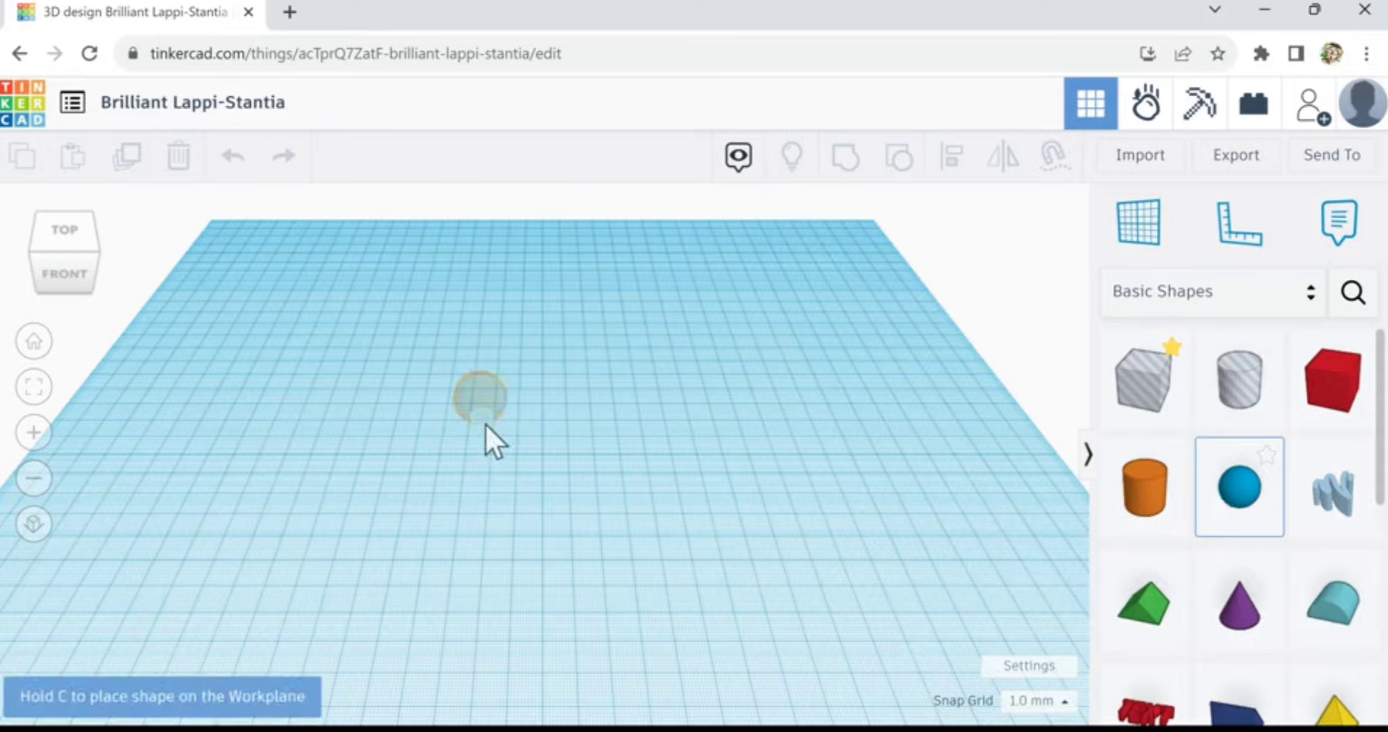
pyautogui.click(485, 424)
pyautogui.keyDown('shift'); pyautogui.moveTo(511, 435); pyautogui.dragTo(582, 532); pyautogui.keyUp('shift')
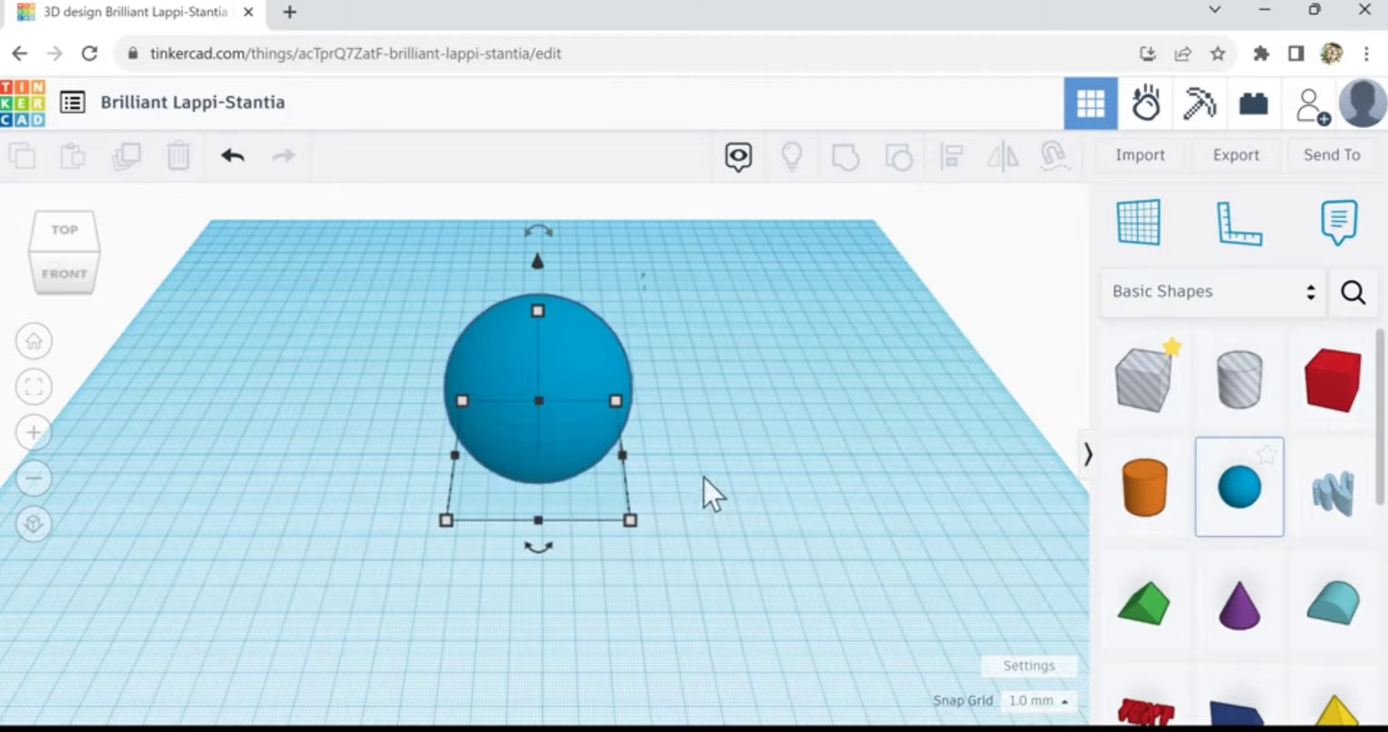
# - Add a second sphere beside the first, enlarged proportionally to about 64 mm, and turn it into a hole
pyautogui.click(653, 475)
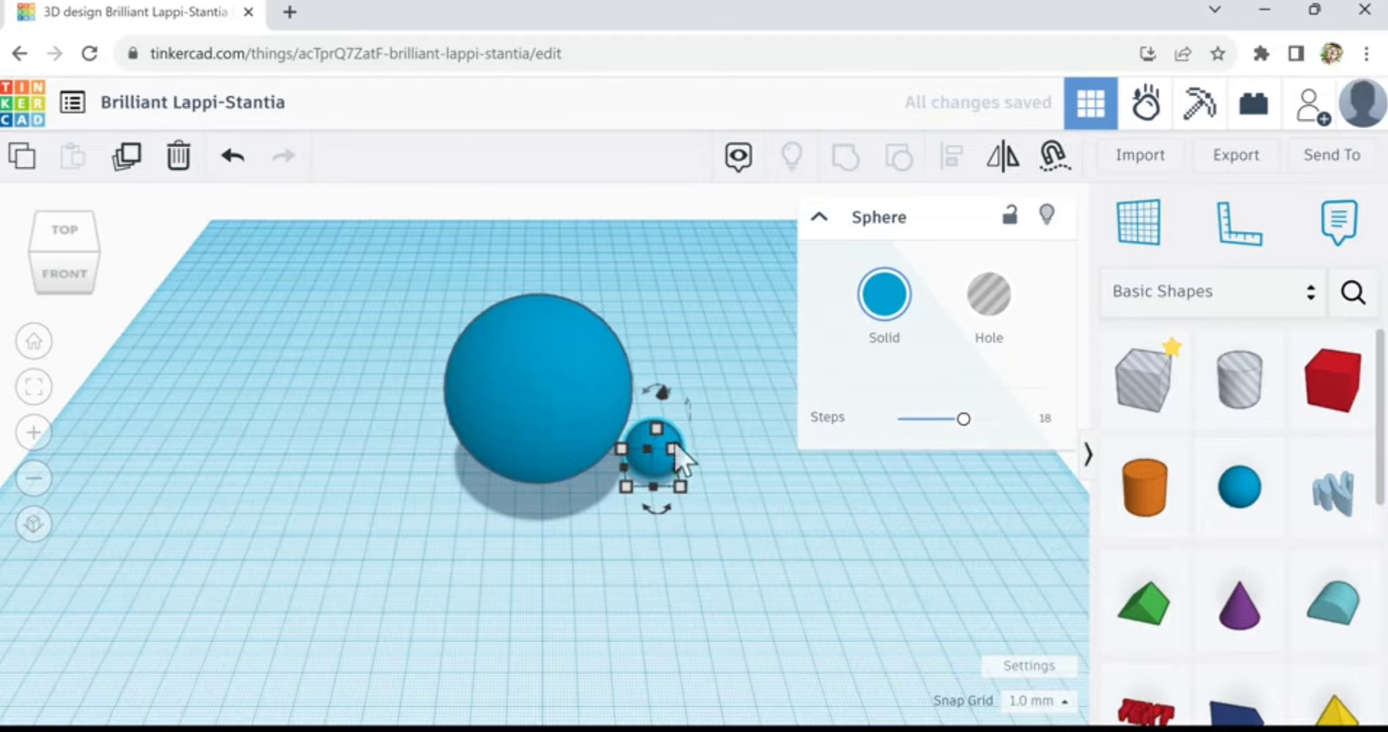
pyautogui.keyDown('shift'); pyautogui.moveTo(656, 431); pyautogui.dragTo(668, 326); pyautogui.keyUp('shift')
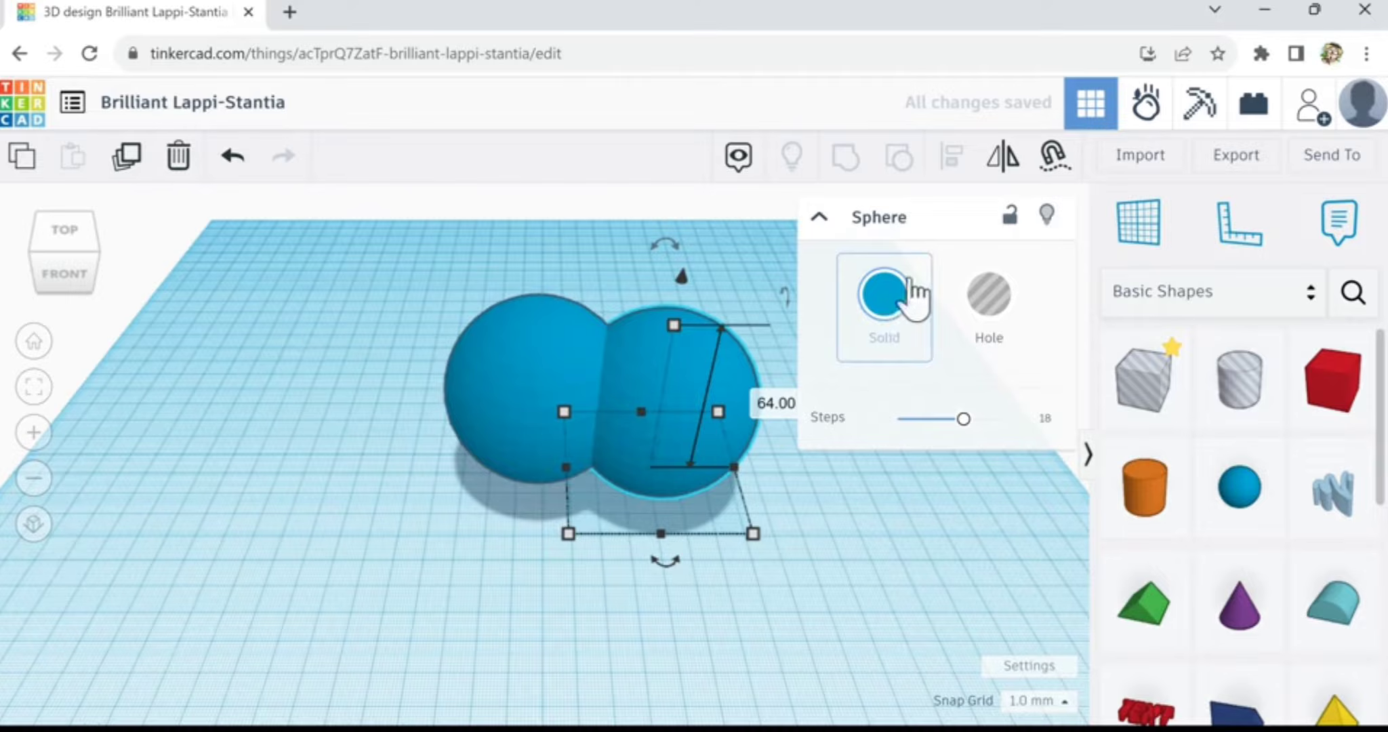
pyautogui.click(989, 313)
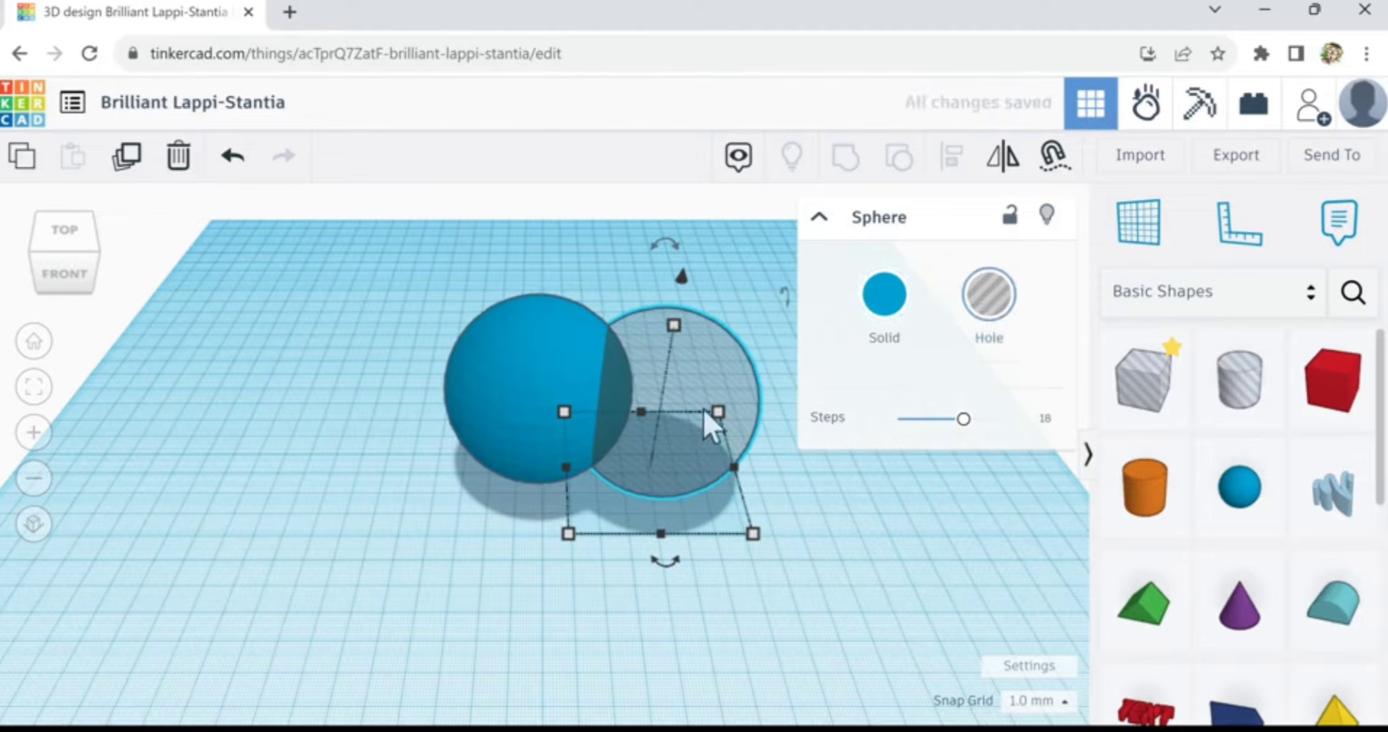
# - Move the hole sphere about 29 mm into the solid sphere and group both into one cut-out shape
pyautogui.moveTo(704, 378); pyautogui.dragTo(607, 387)
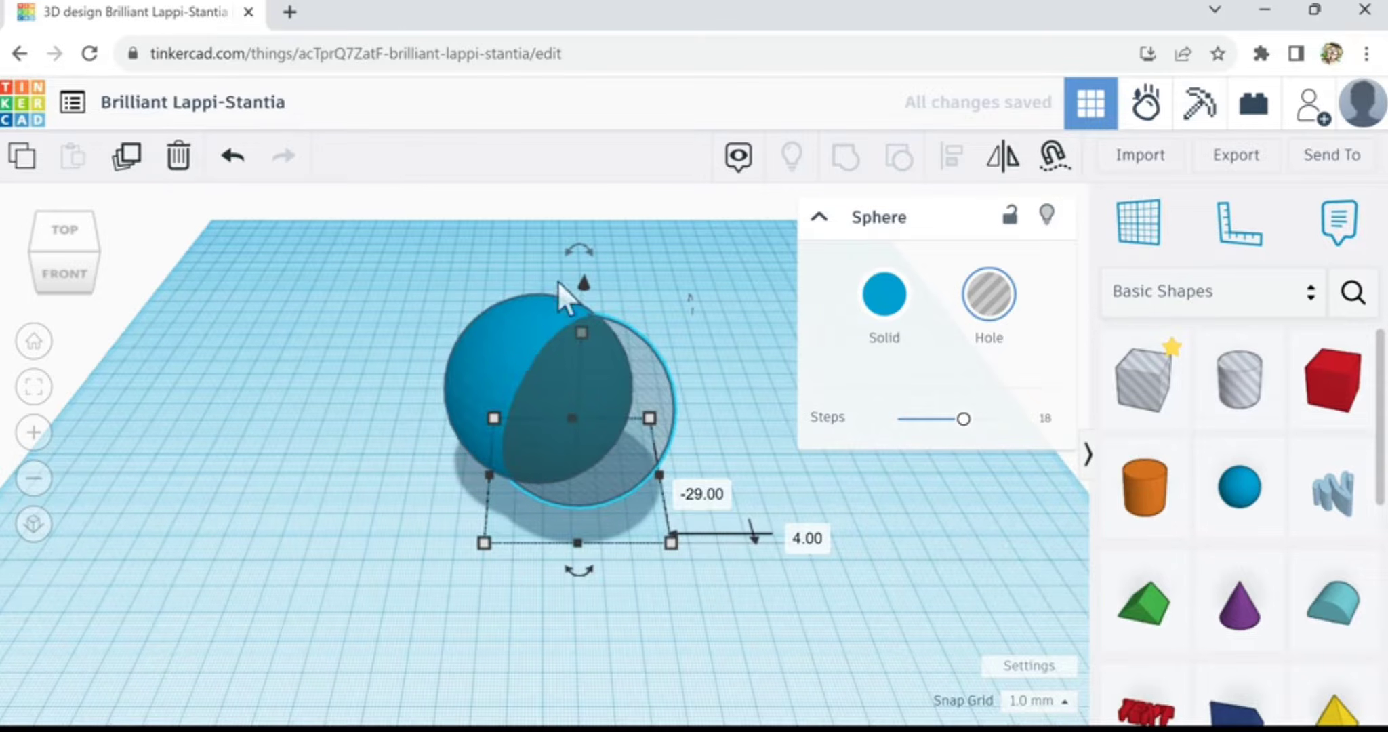
pyautogui.keyDown('shift'); pyautogui.click(514, 326); pyautogui.keyUp('shift')
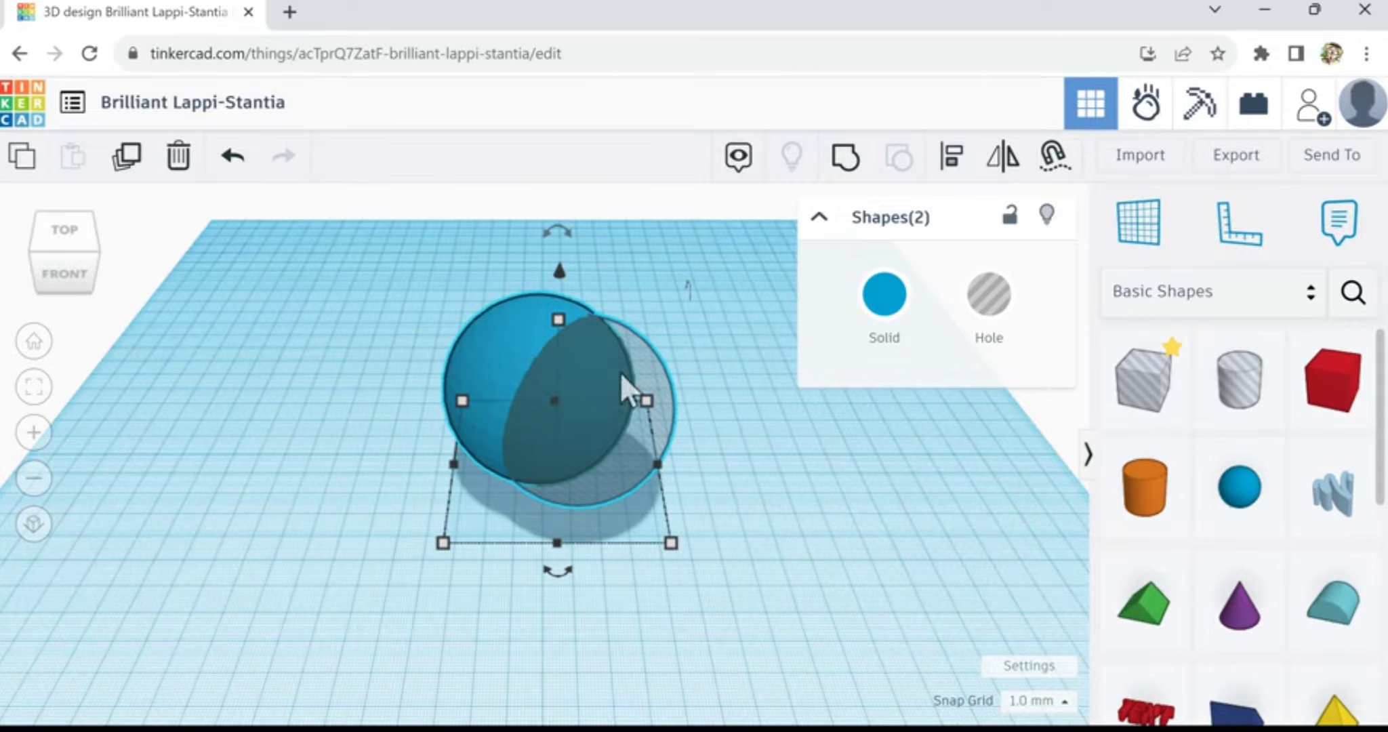
pyautogui.click(779, 468)
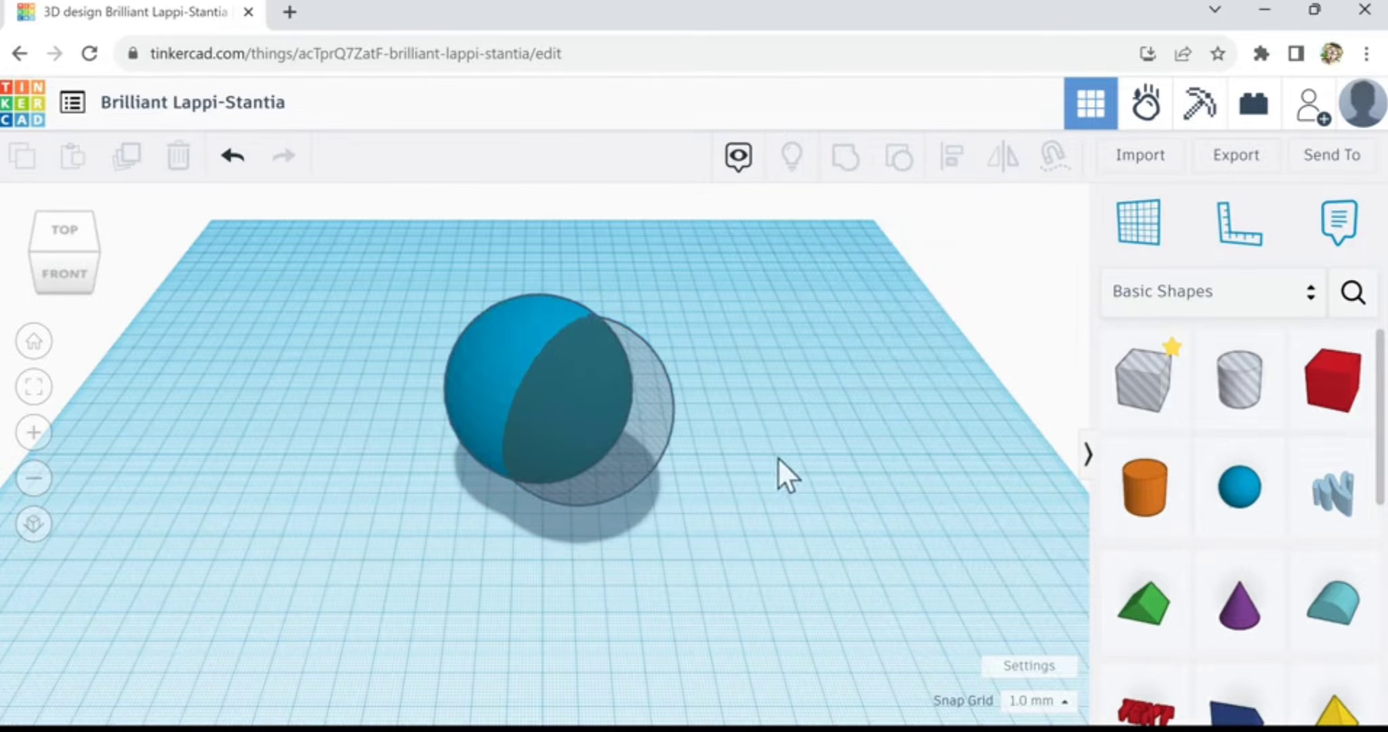
pyautogui.click(660, 400)
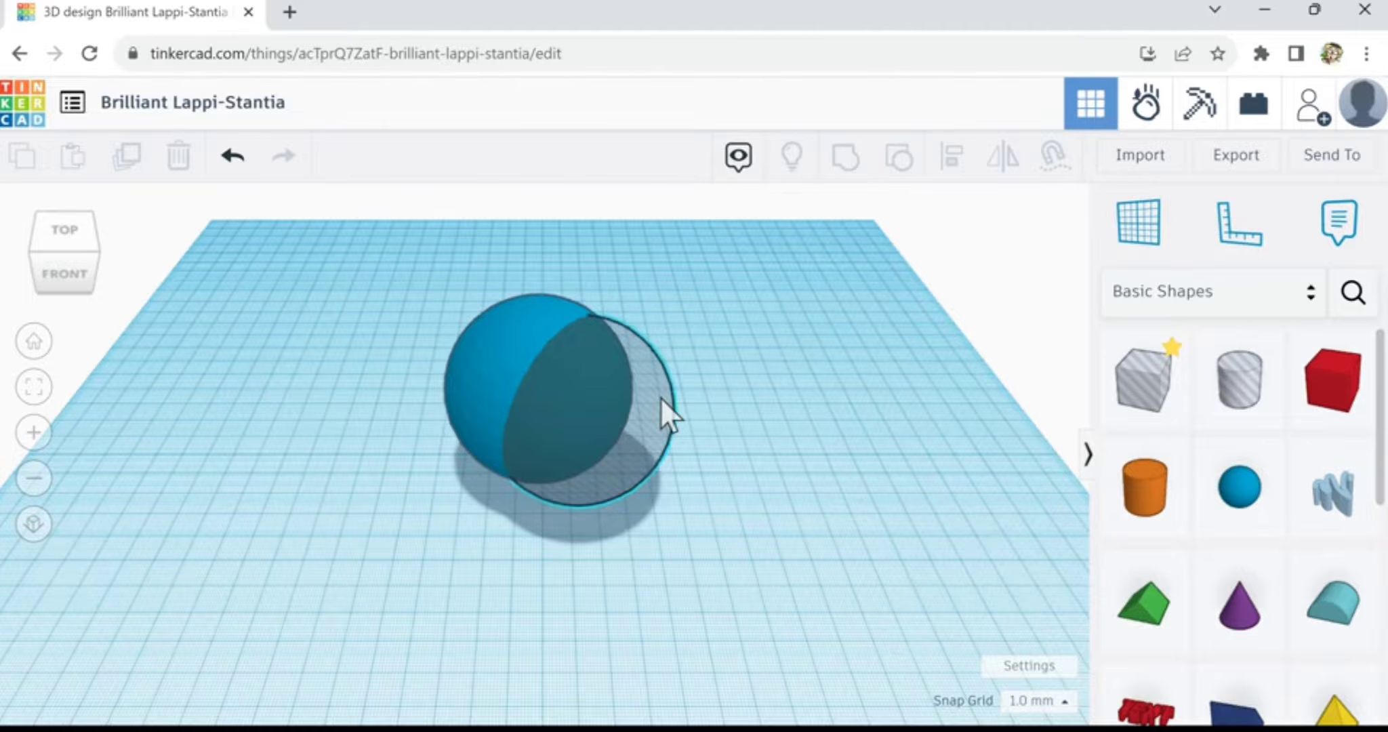
pyautogui.keyDown('shift'); pyautogui.click(498, 330); pyautogui.keyUp('shift')
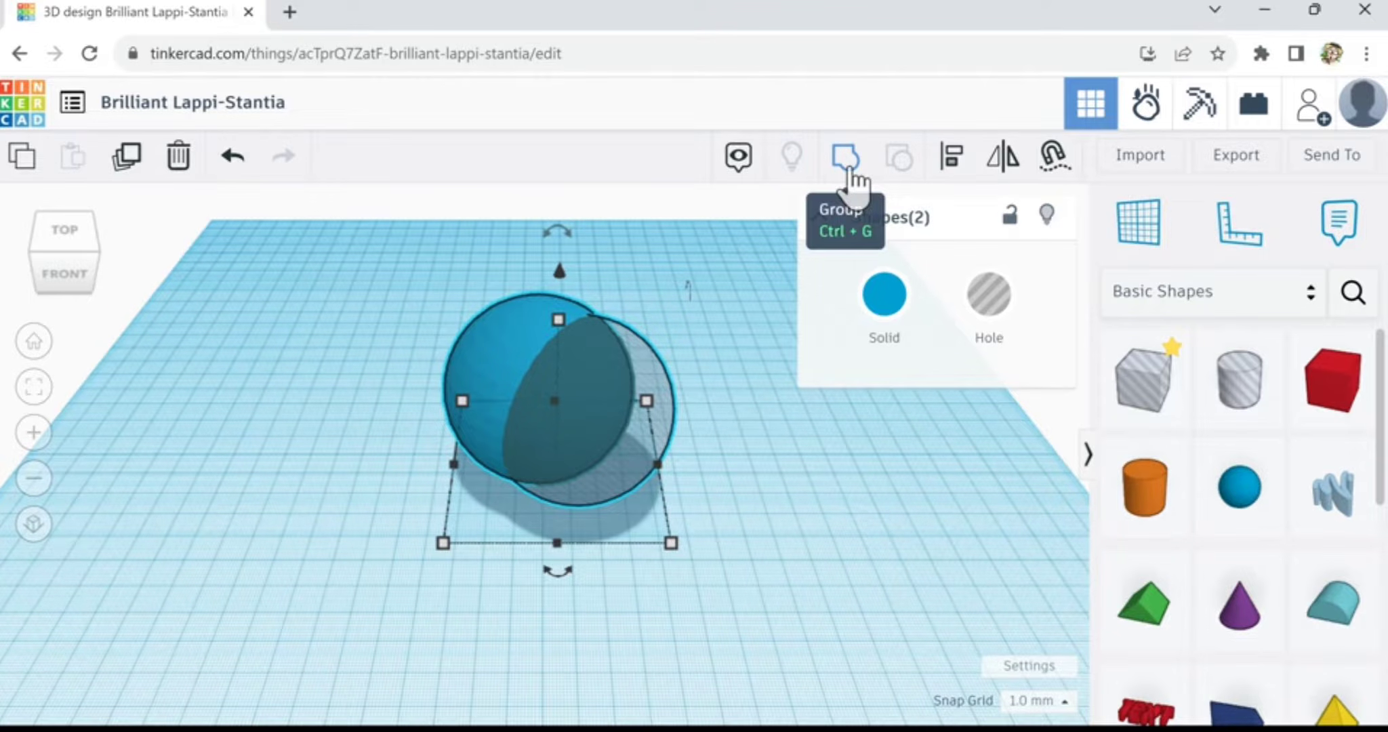
pyautogui.click(851, 169)
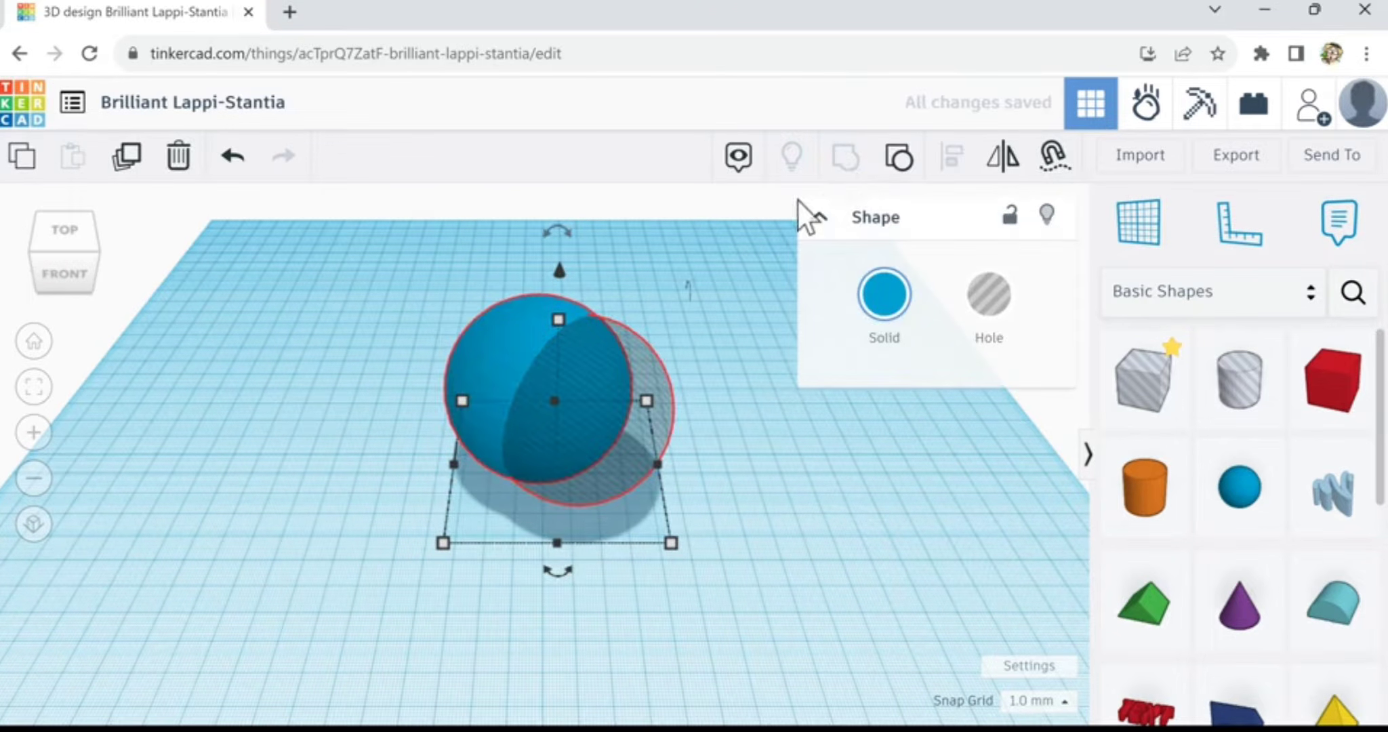
# - Inspect the hollowed sphere's inside and delete the shape from the workplane
pyautogui.moveTo(706, 400); pyautogui.dragTo(520, 386, button='right')
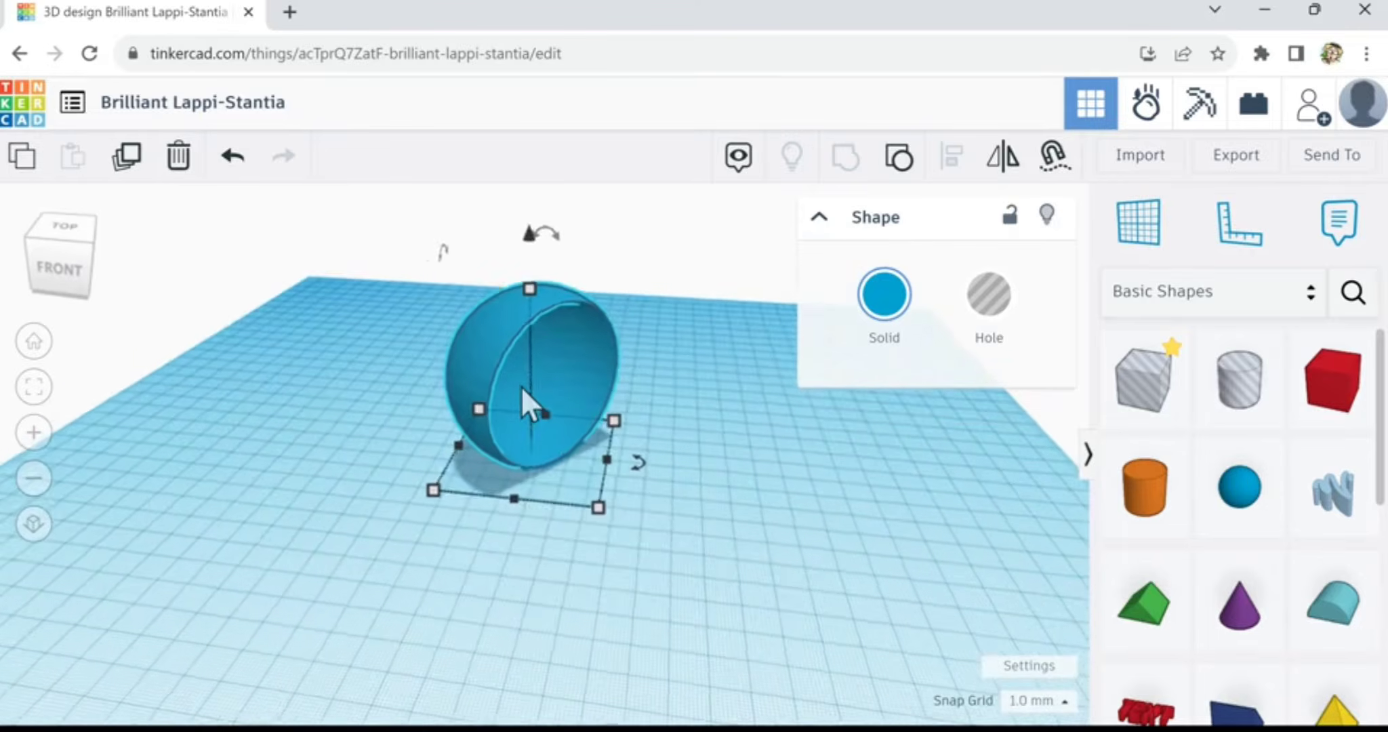
pyautogui.scroll(3, 520, 387)
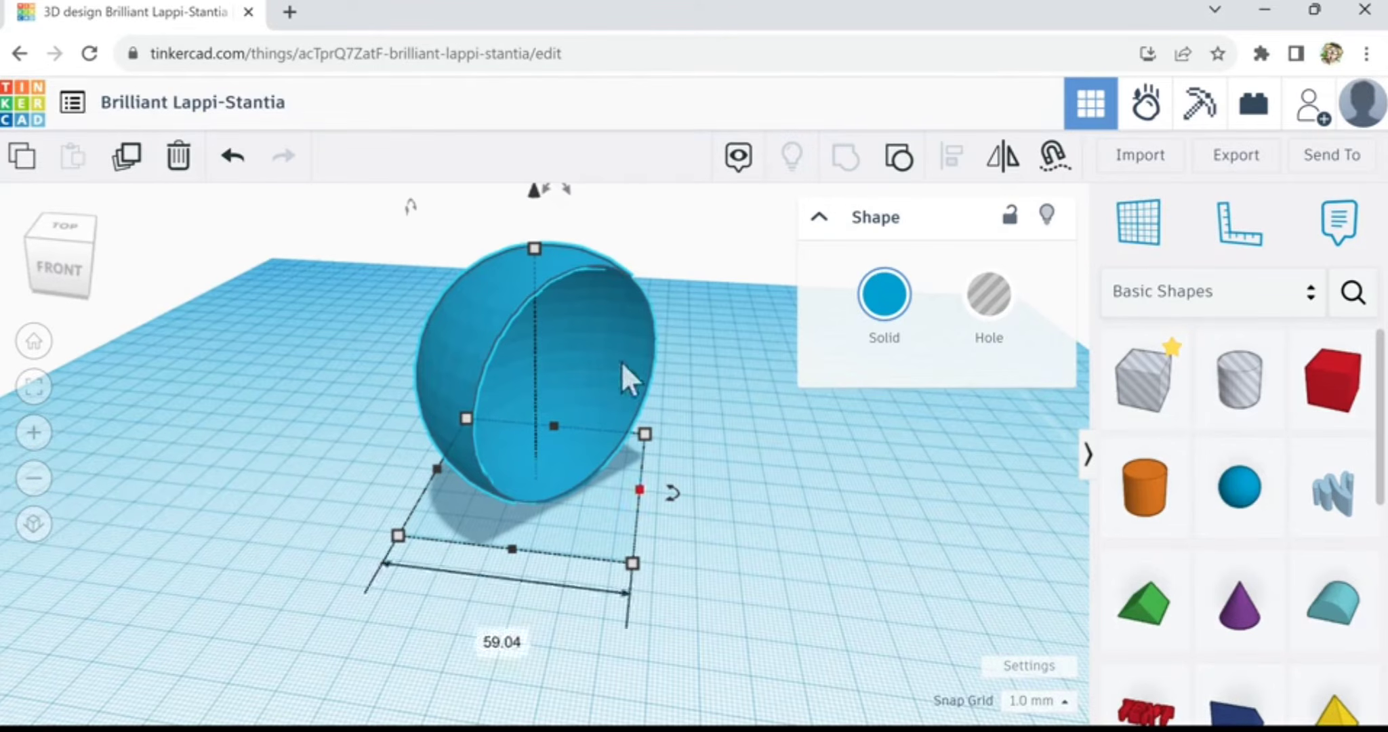
pyautogui.scroll(-2, 697, 438)
pyautogui.moveTo(706, 431); pyautogui.dragTo(700, 465, button='right')
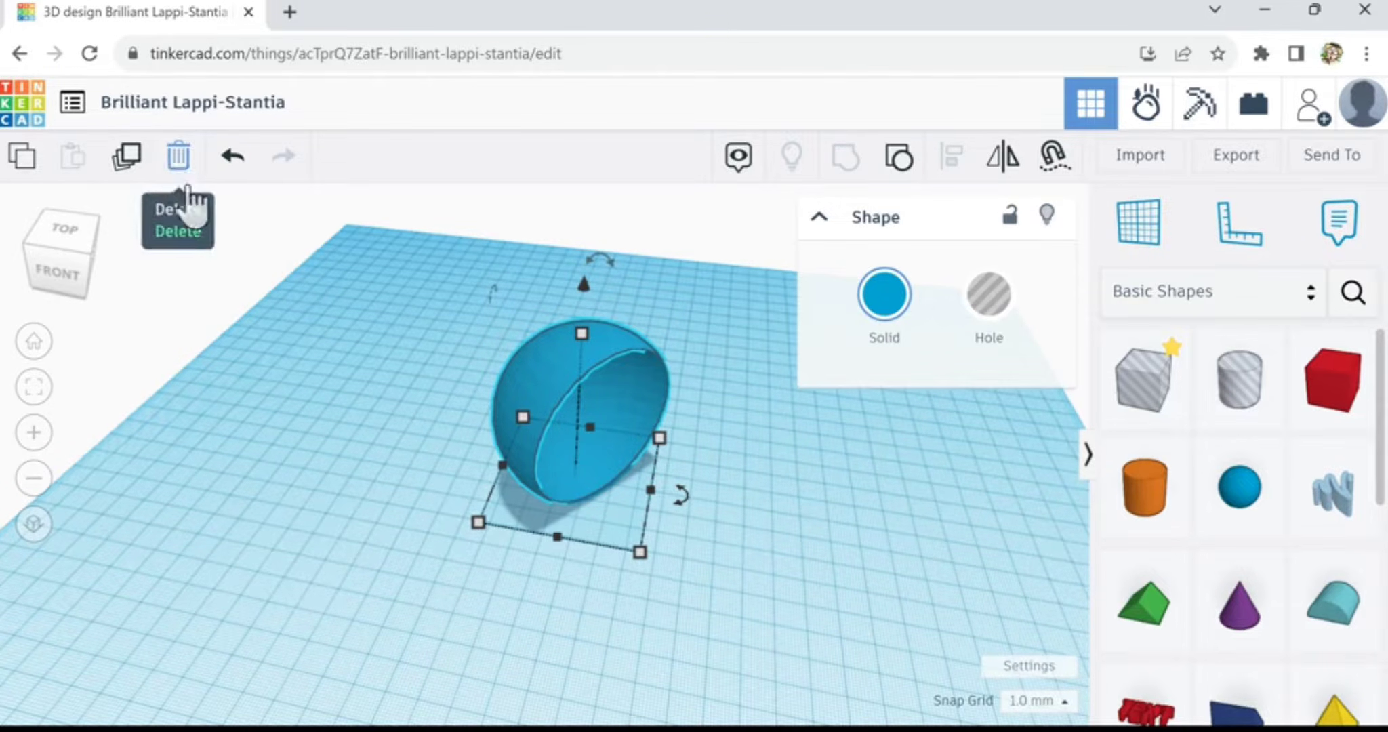
pyautogui.click(181, 166)
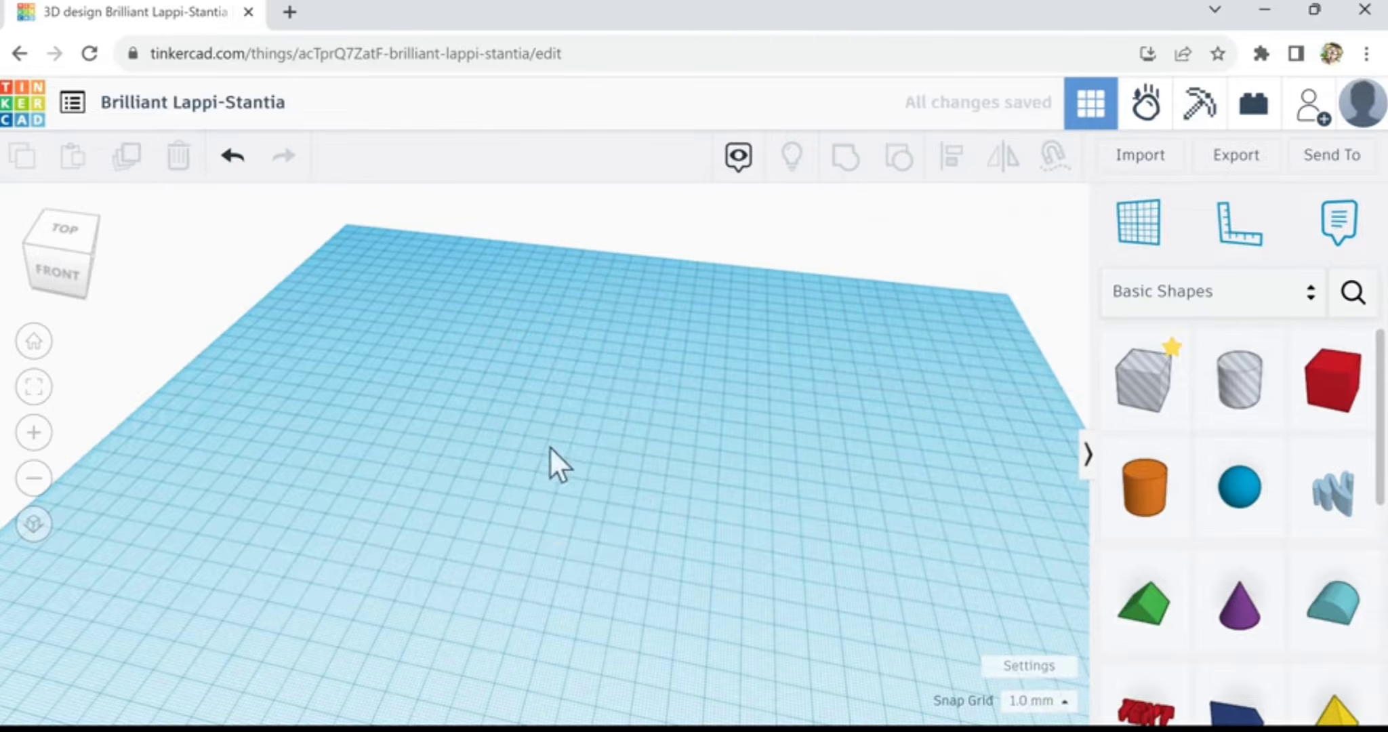
pyautogui.moveTo(616, 566); pyautogui.dragTo(671, 562, button='right')
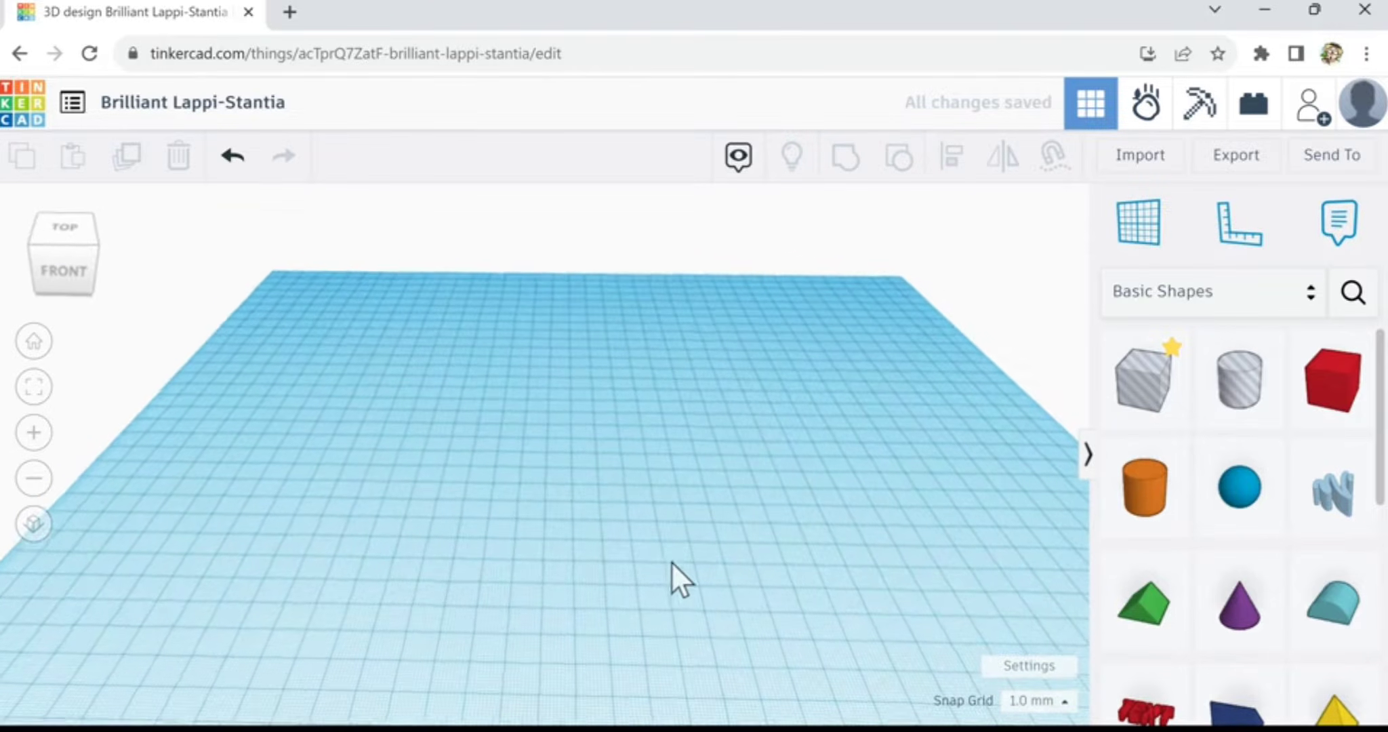
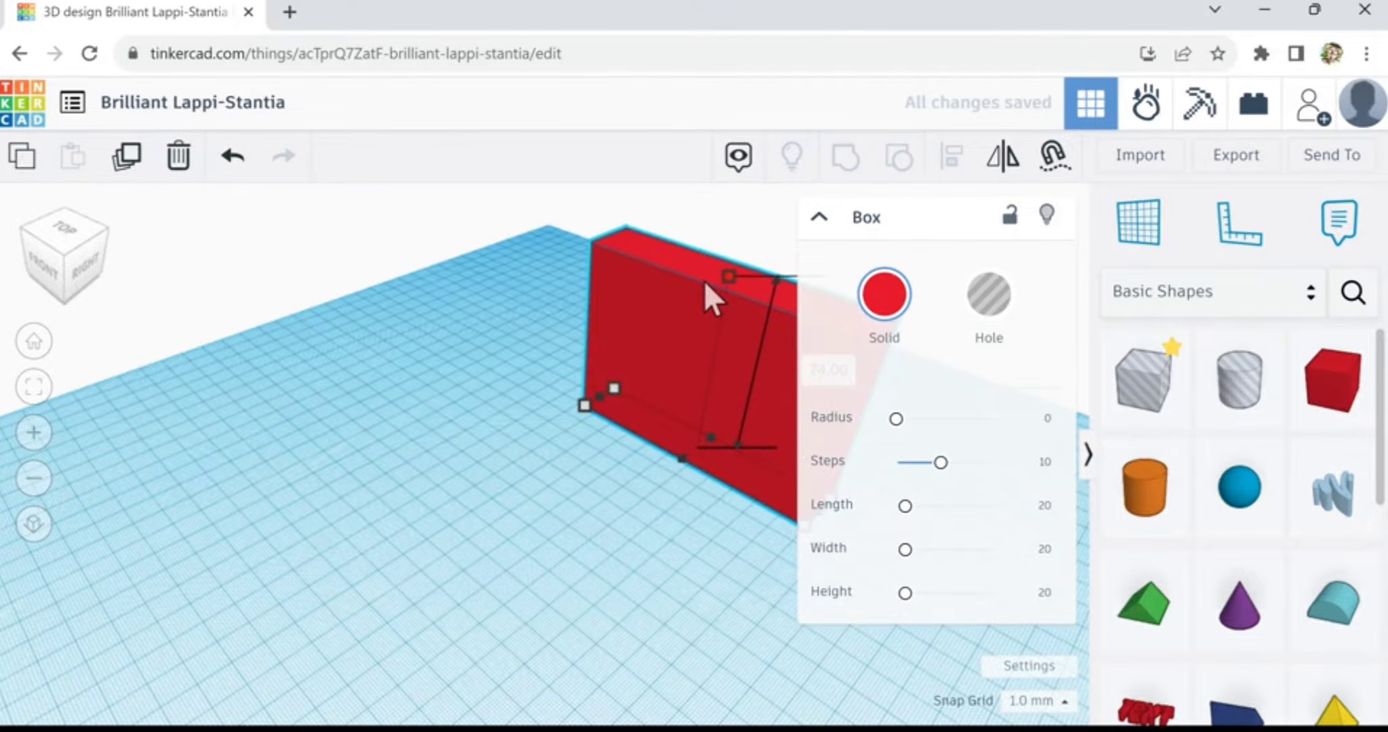
# - Stretch the red box to a length of 199 mm and set its thickness to 4 mm
pyautogui.moveTo(655, 566); pyautogui.dragTo(782, 561, button='right')
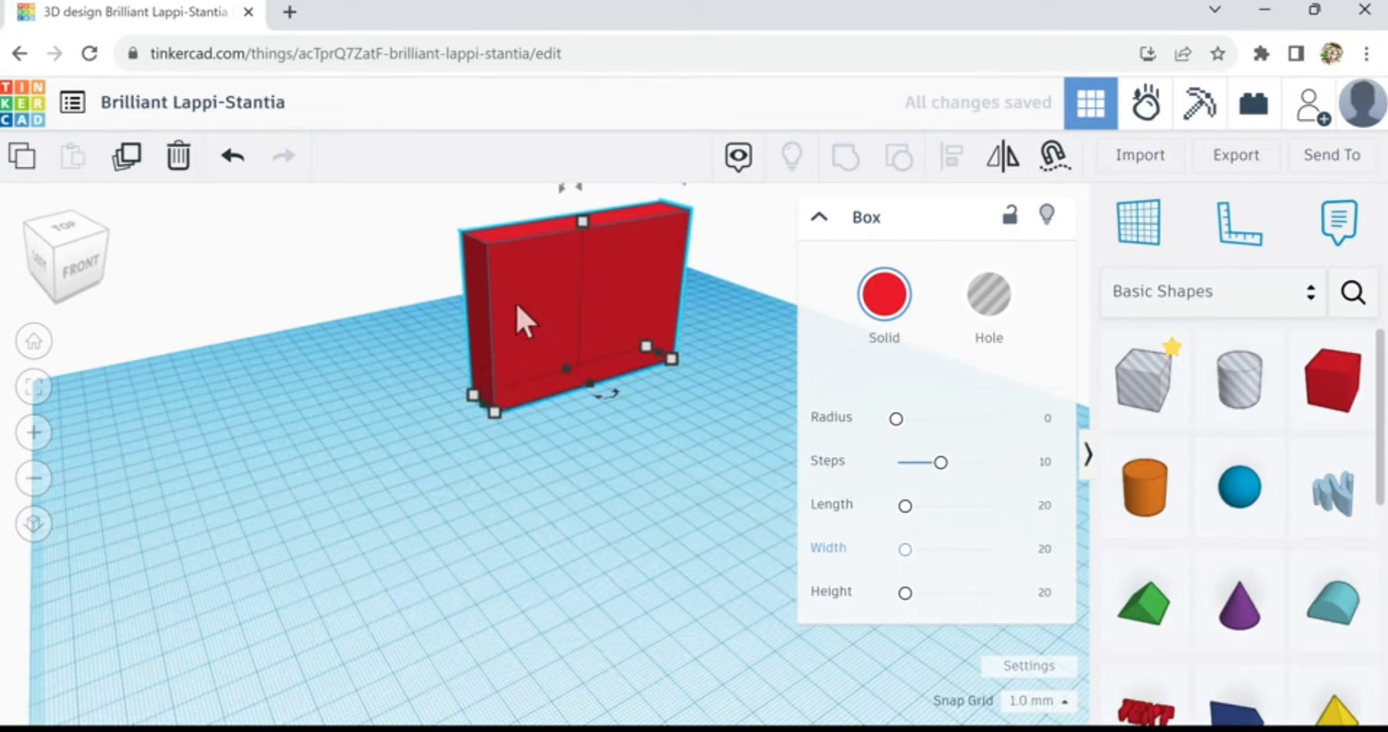
pyautogui.moveTo(485, 410); pyautogui.dragTo(291, 494)
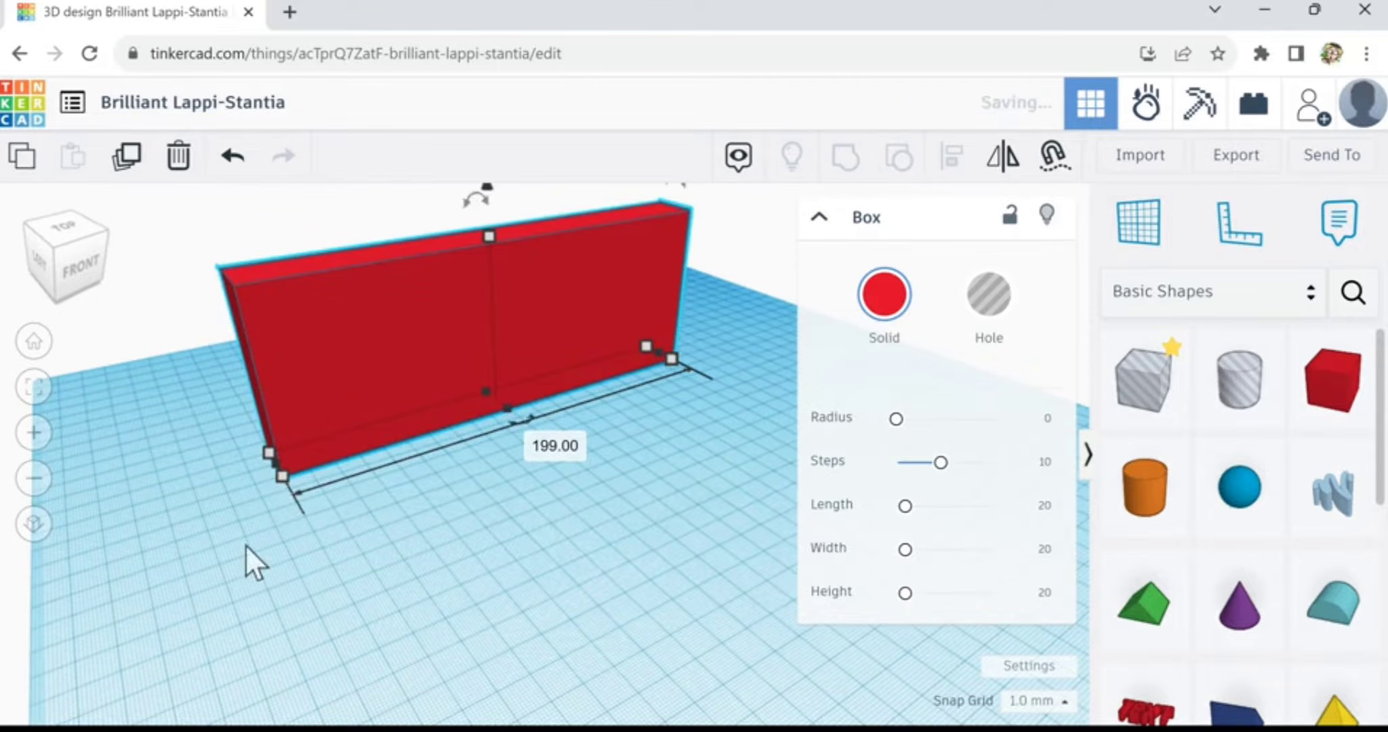
pyautogui.moveTo(245, 544); pyautogui.dragTo(338, 539, button='right')
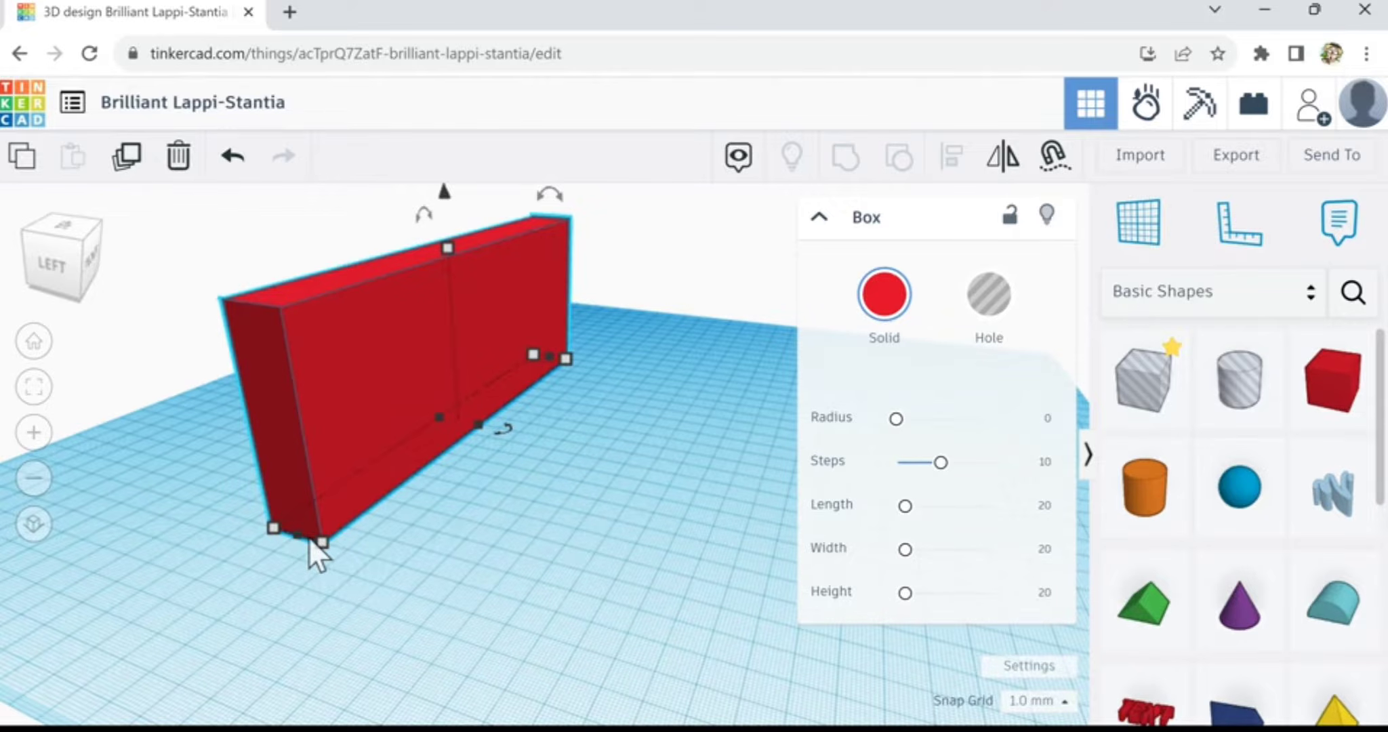
pyautogui.moveTo(318, 547)
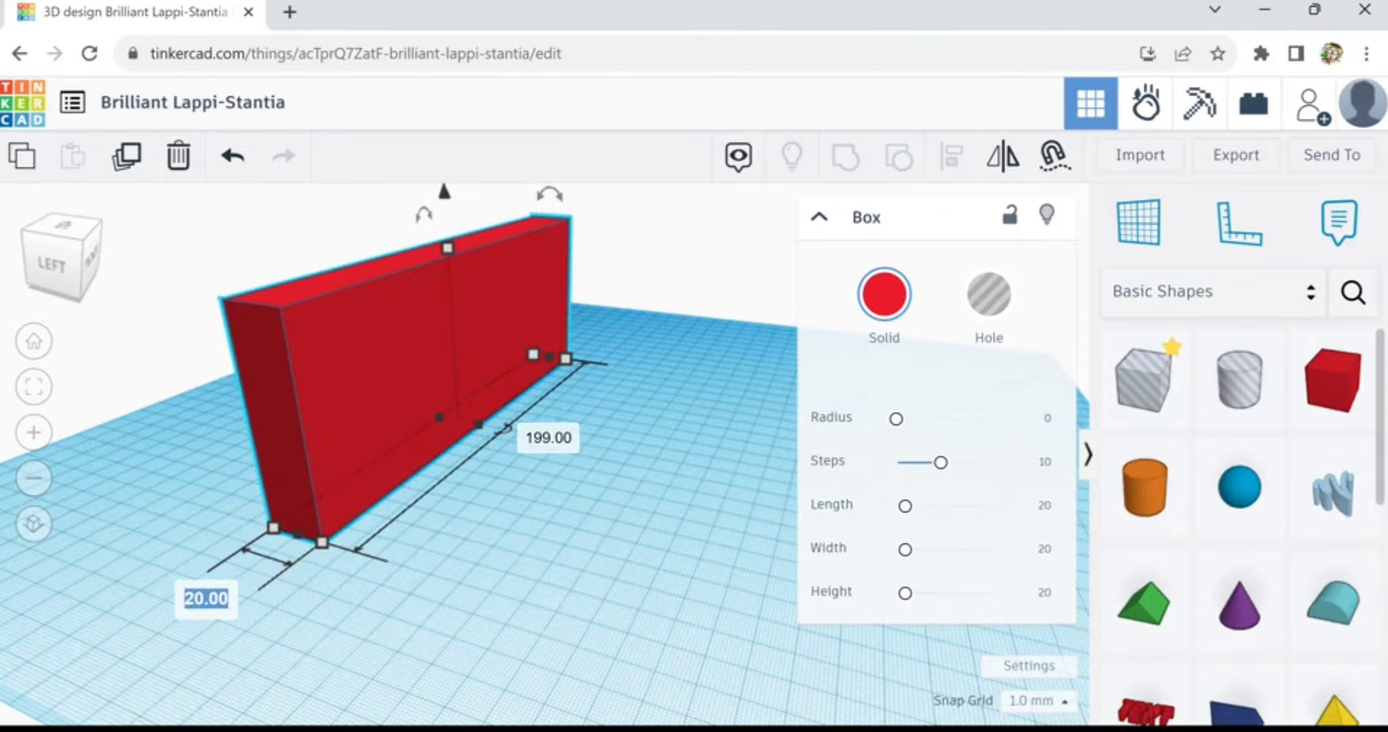
pyautogui.write('4')
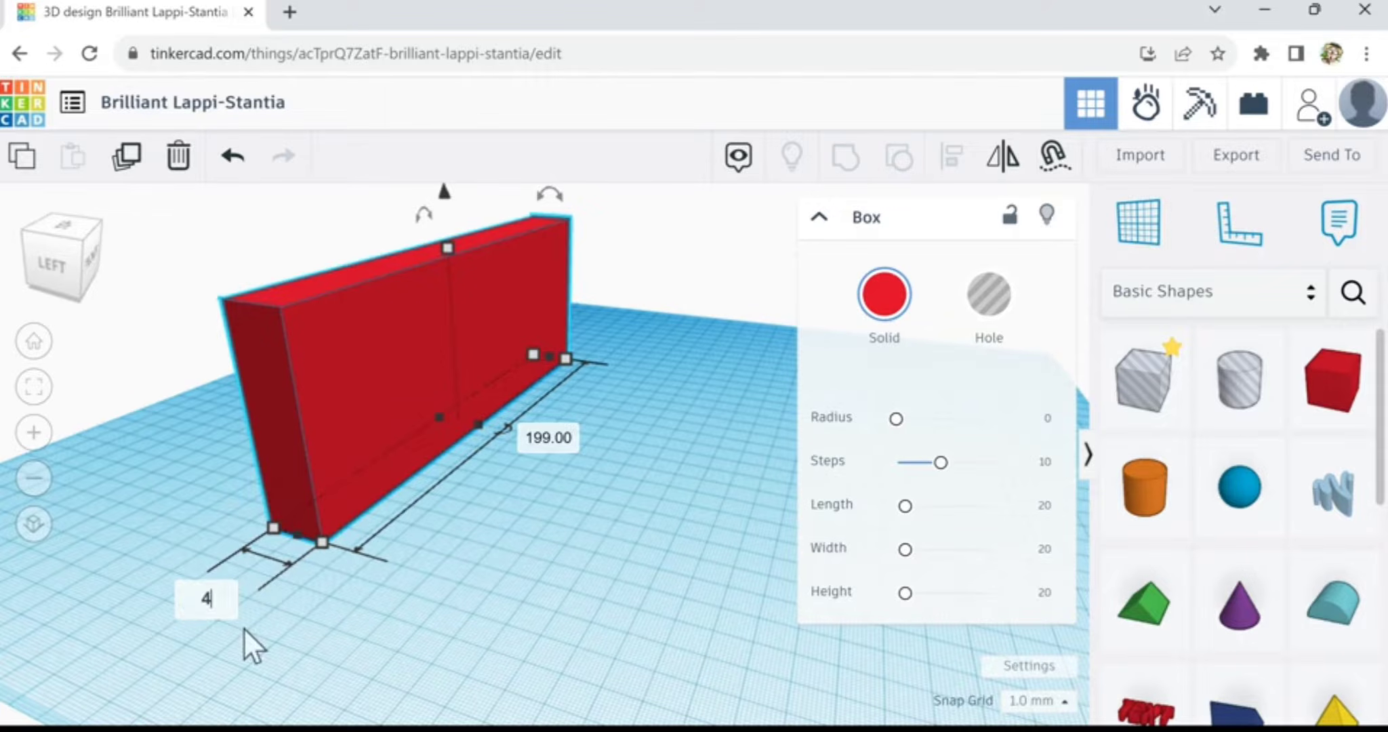
pyautogui.press('Return')
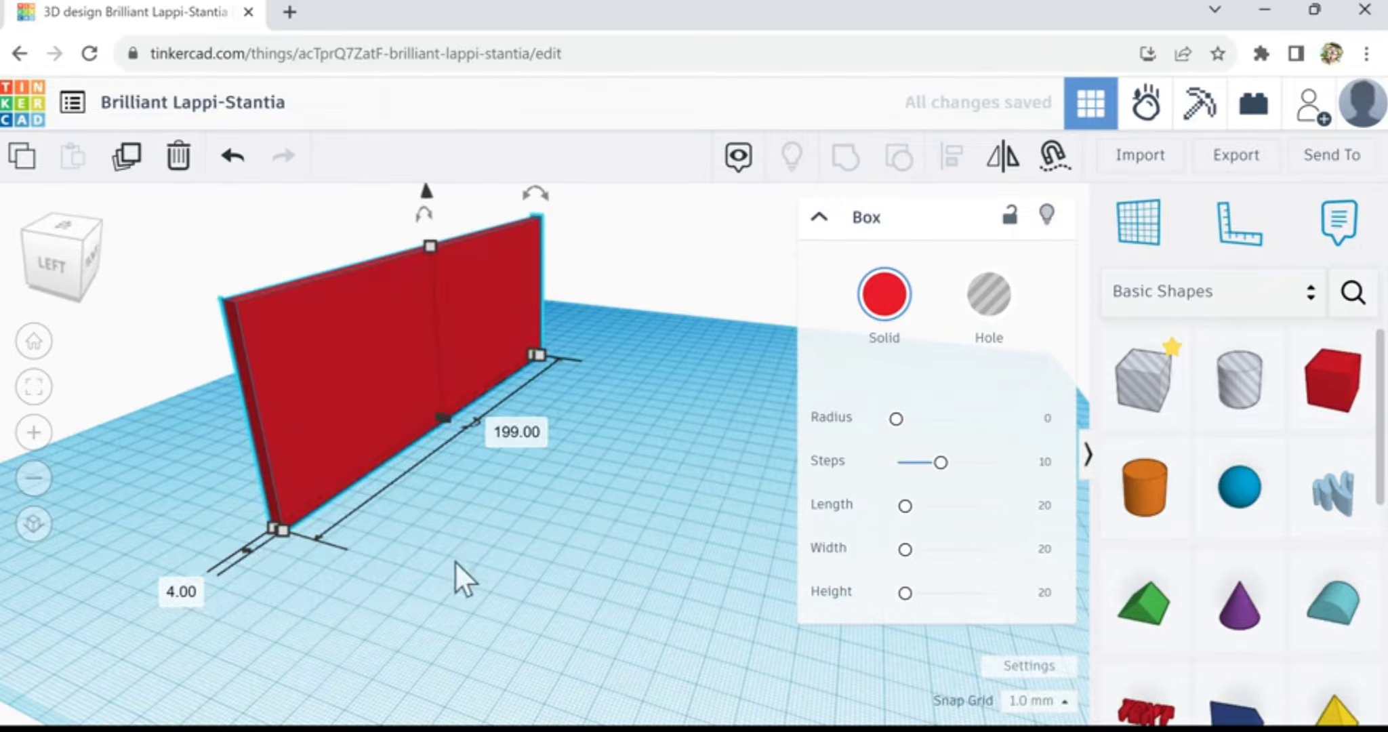
# - Try heights of 75 mm and 70 mm for the thin red box, settling on 60 mm
pyautogui.moveTo(237, 644); pyautogui.dragTo(361, 533, button='right')
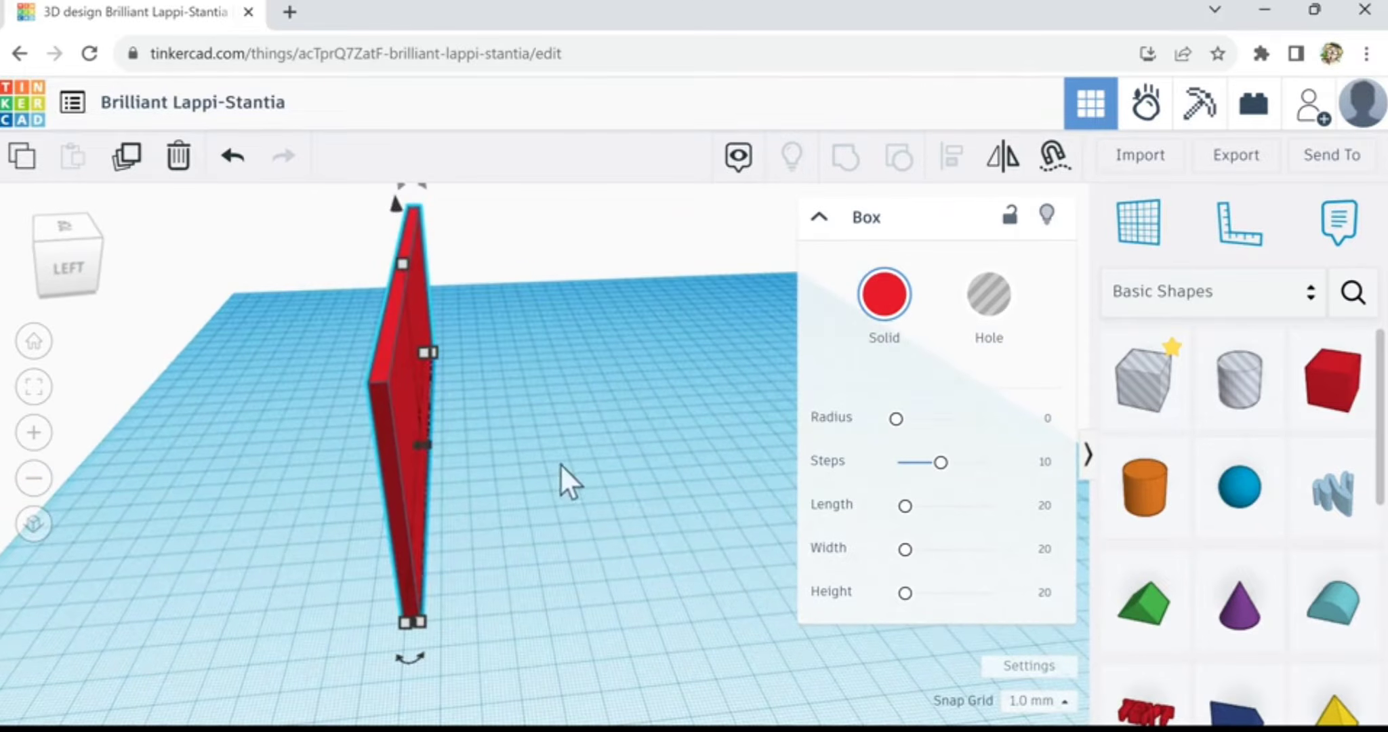
pyautogui.moveTo(560, 464); pyautogui.dragTo(426, 479, button='right')
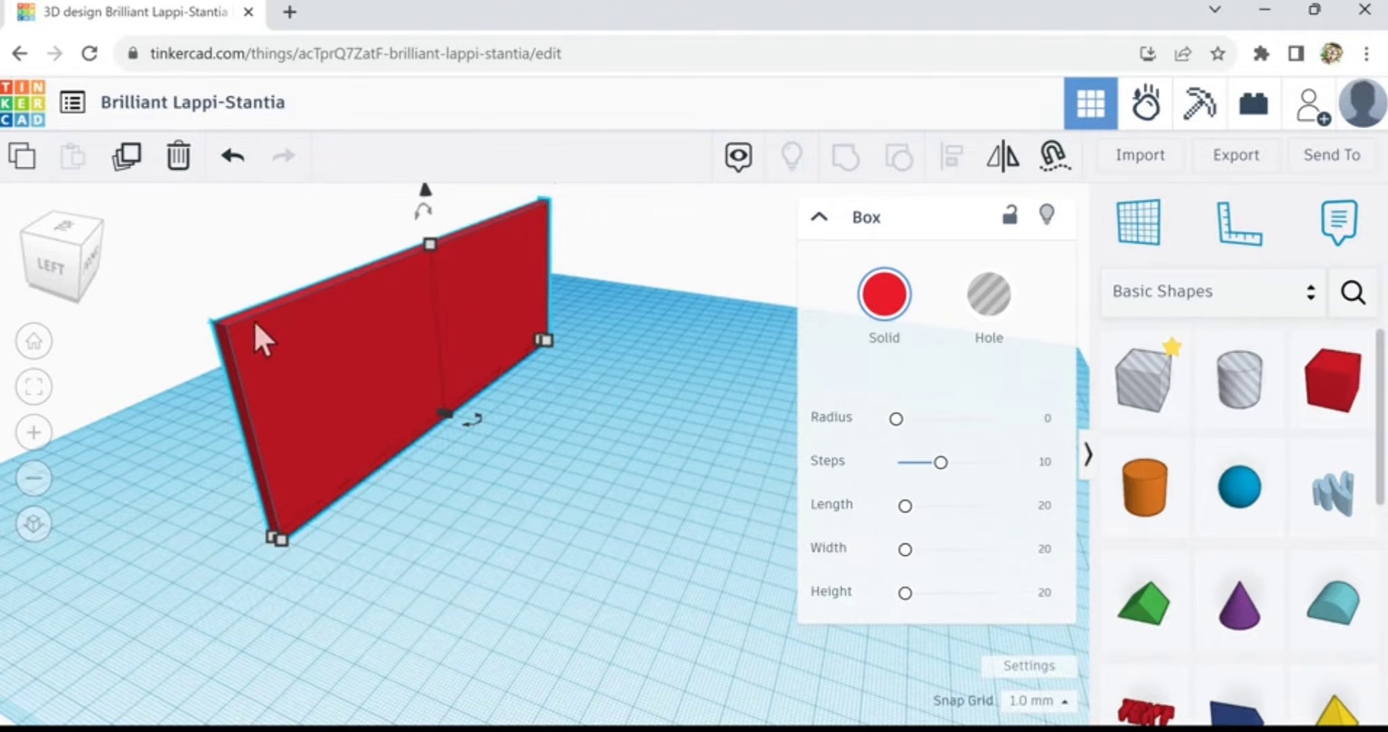
pyautogui.click(546, 345)
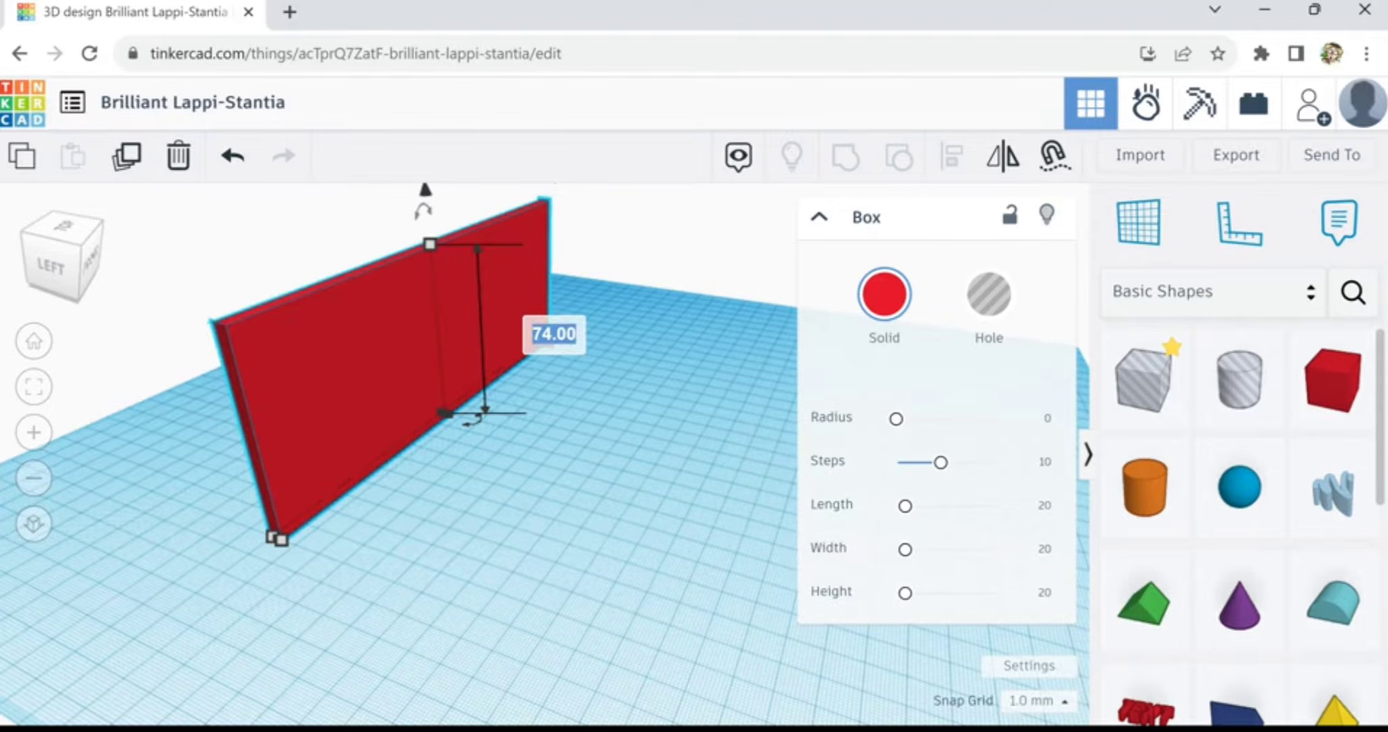
pyautogui.write('75')
pyautogui.press('Return')
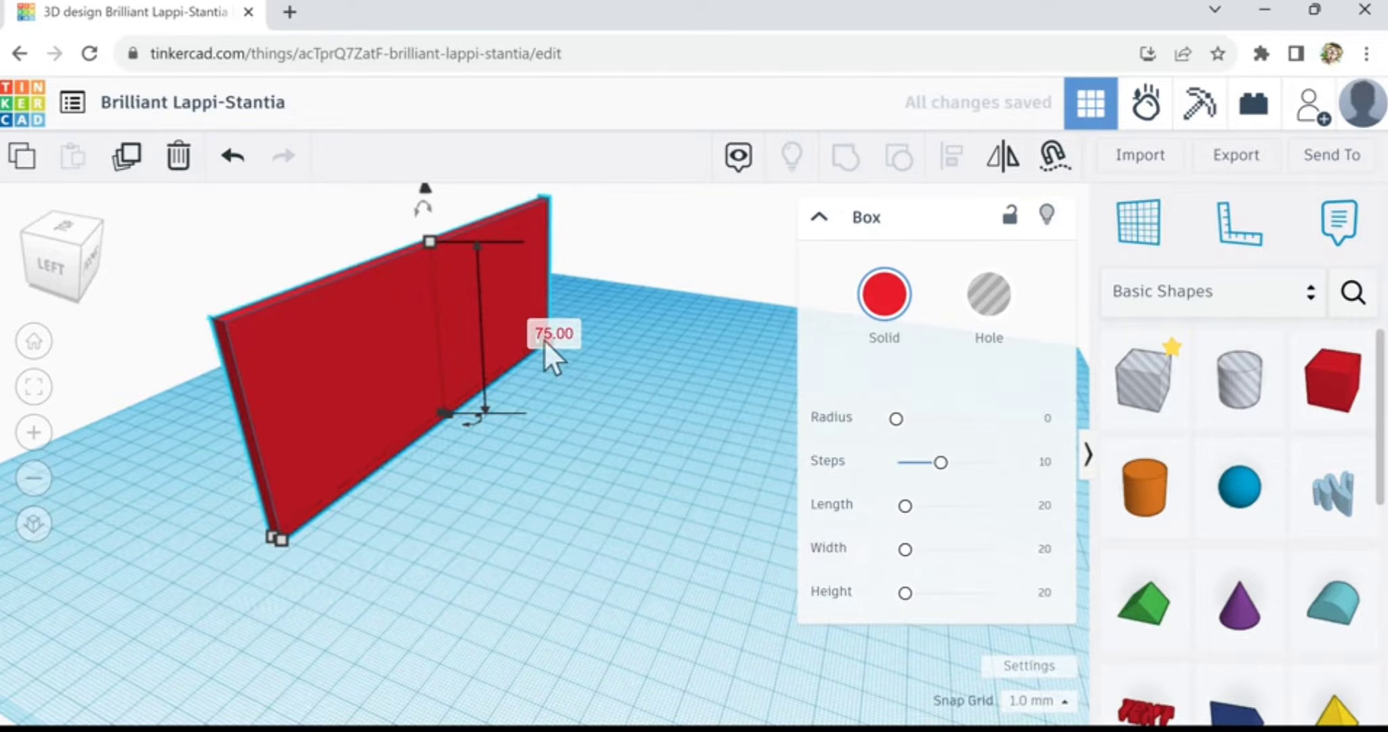
pyautogui.write('70')
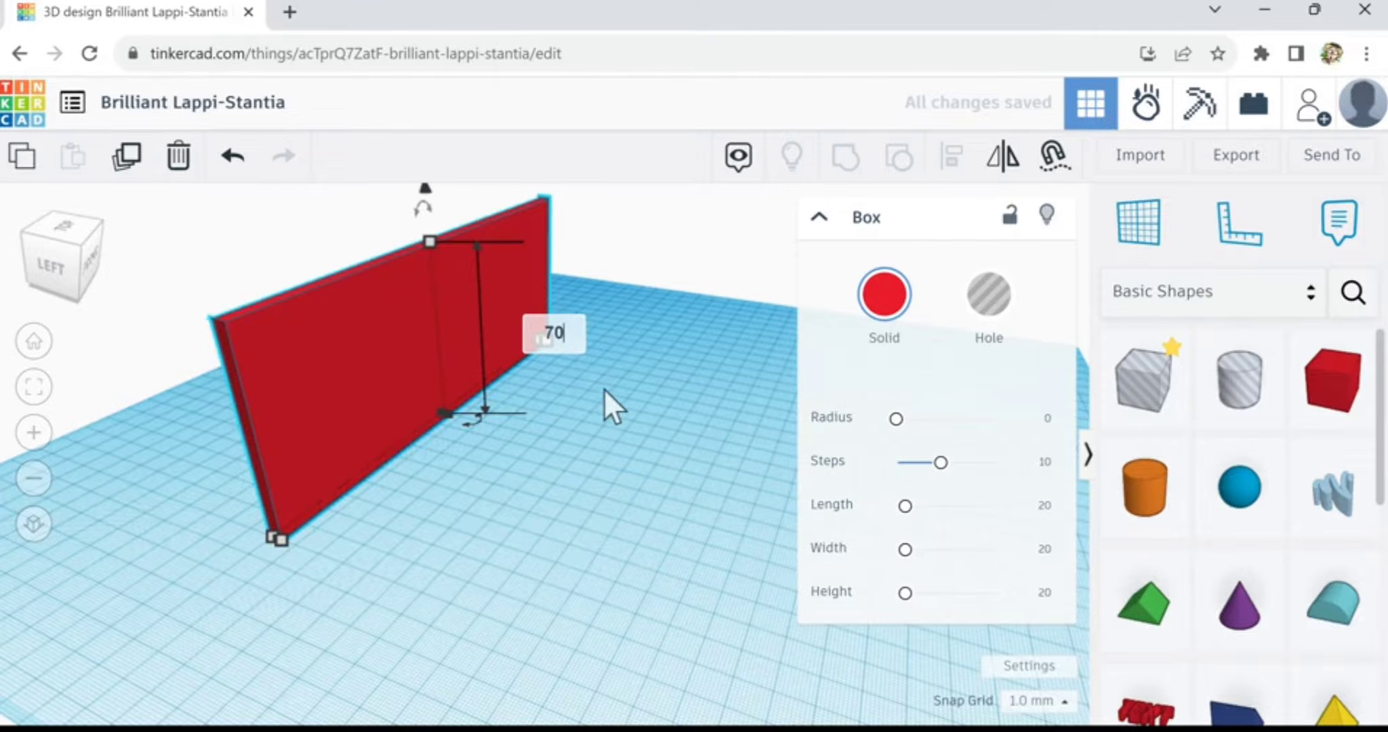
pyautogui.press('Return')
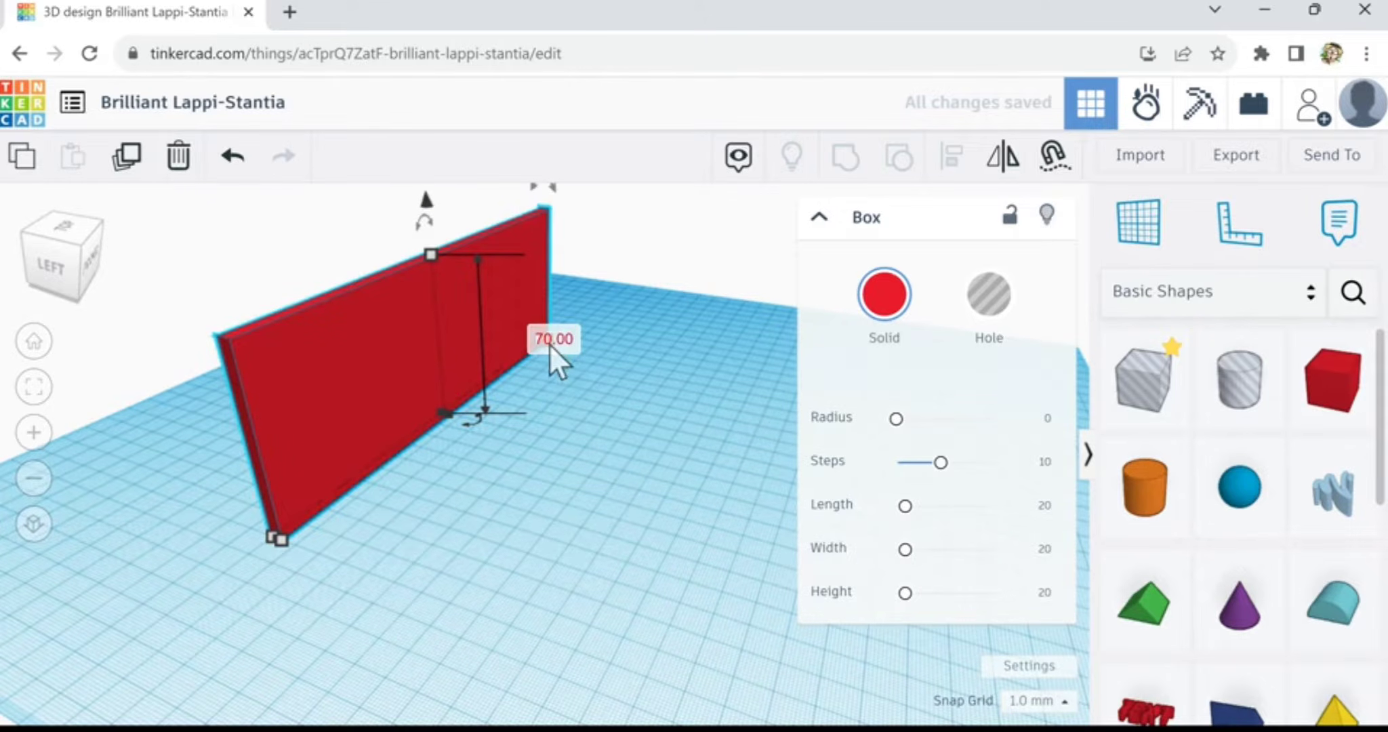
pyautogui.write('60')
pyautogui.press('Return')
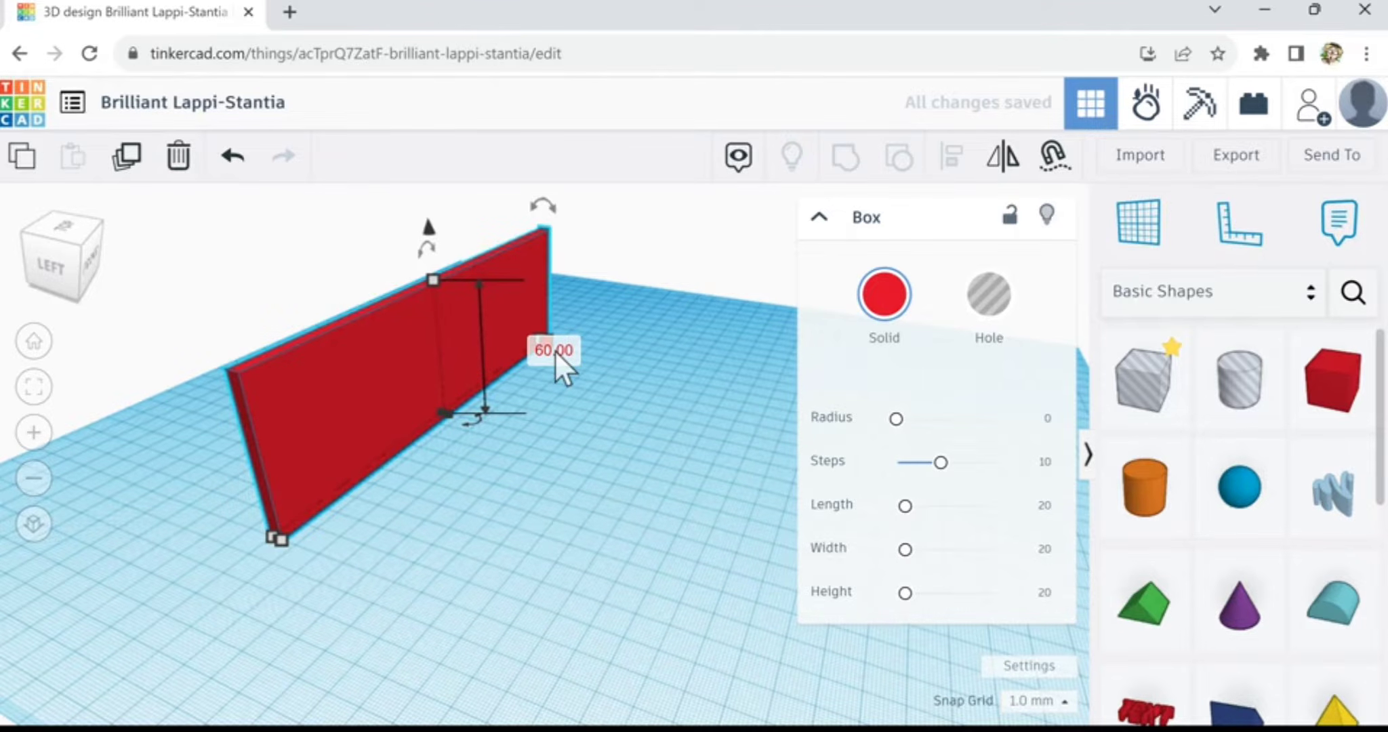
# - Duplicate the thin red wall and move the copy sideways, parallel to and well clear of the original
pyautogui.moveTo(675, 433); pyautogui.dragTo(407, 409, button='right')
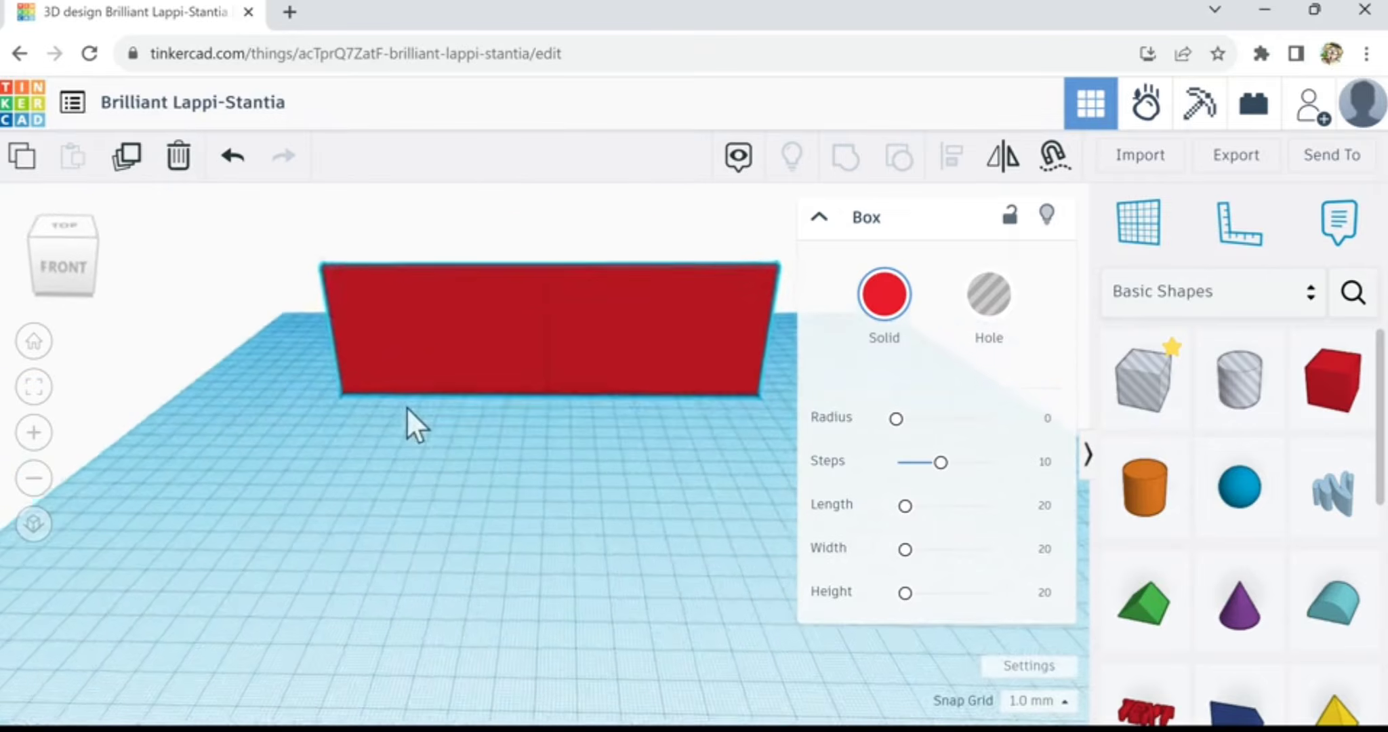
pyautogui.moveTo(558, 445); pyautogui.dragTo(477, 379, button='right')
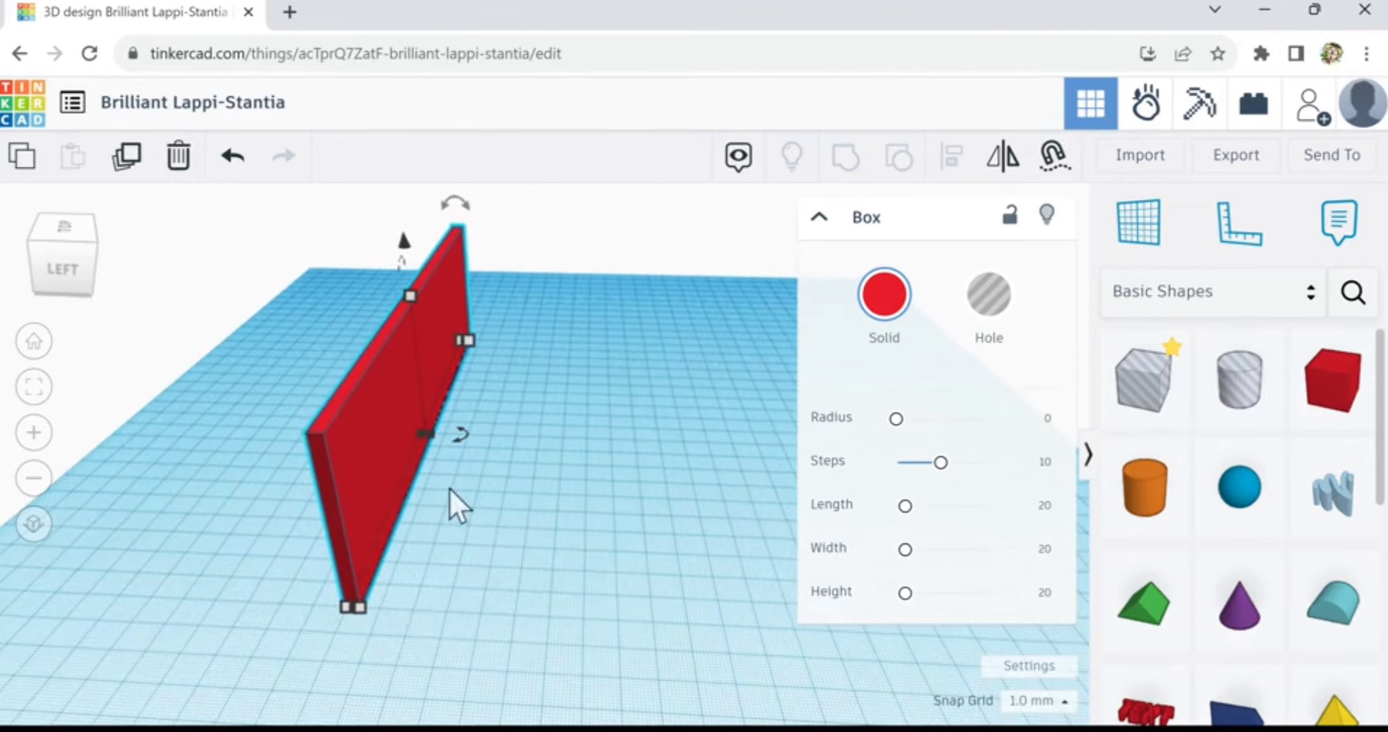
pyautogui.moveTo(566, 494); pyautogui.dragTo(579, 538, button='right')
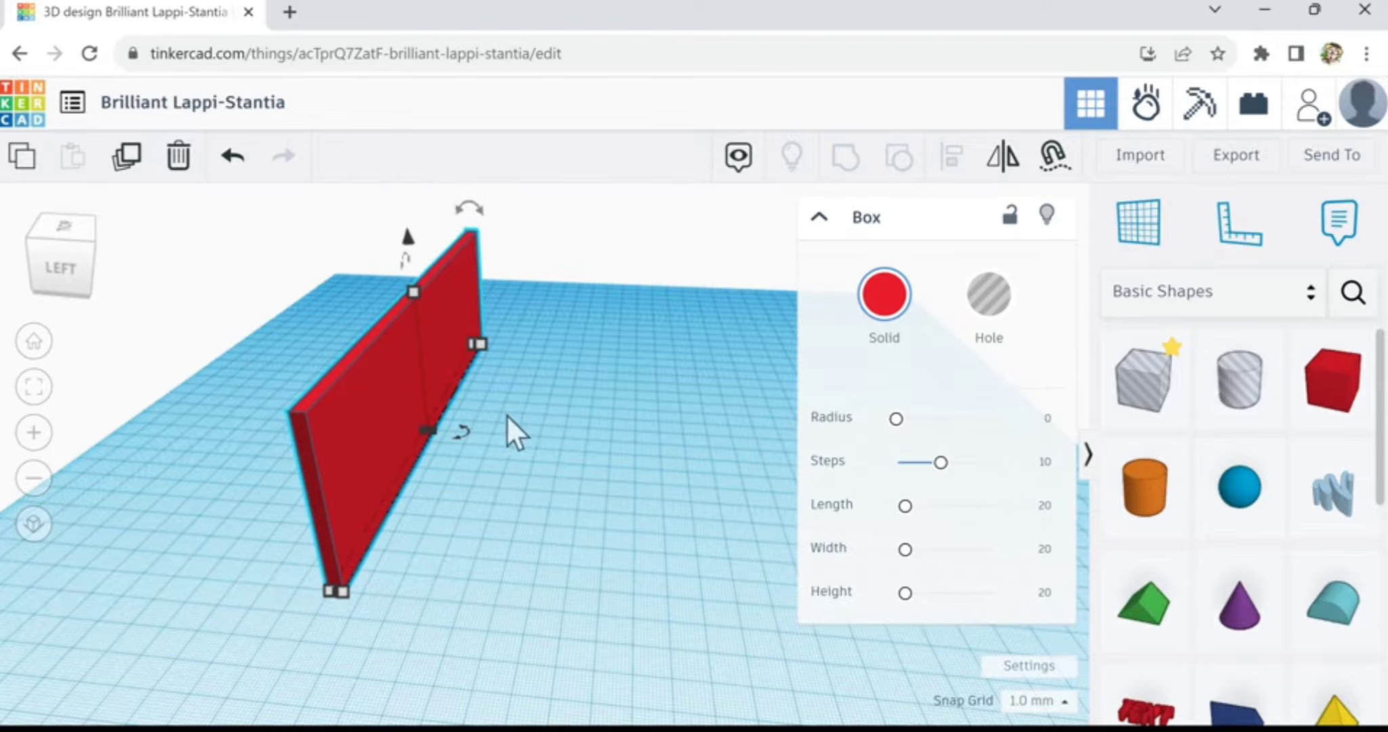
pyautogui.press('Escape')
pyautogui.click(395, 364)
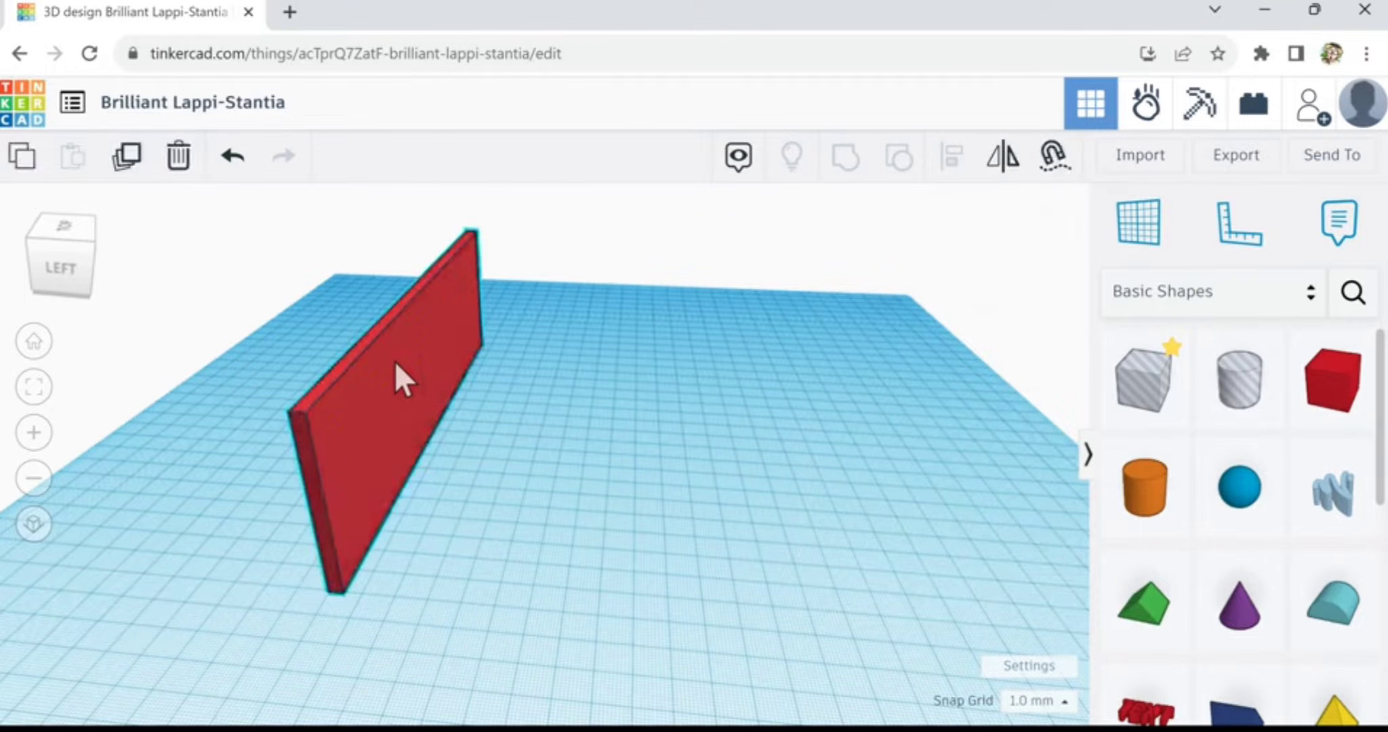
pyautogui.click(127, 173)
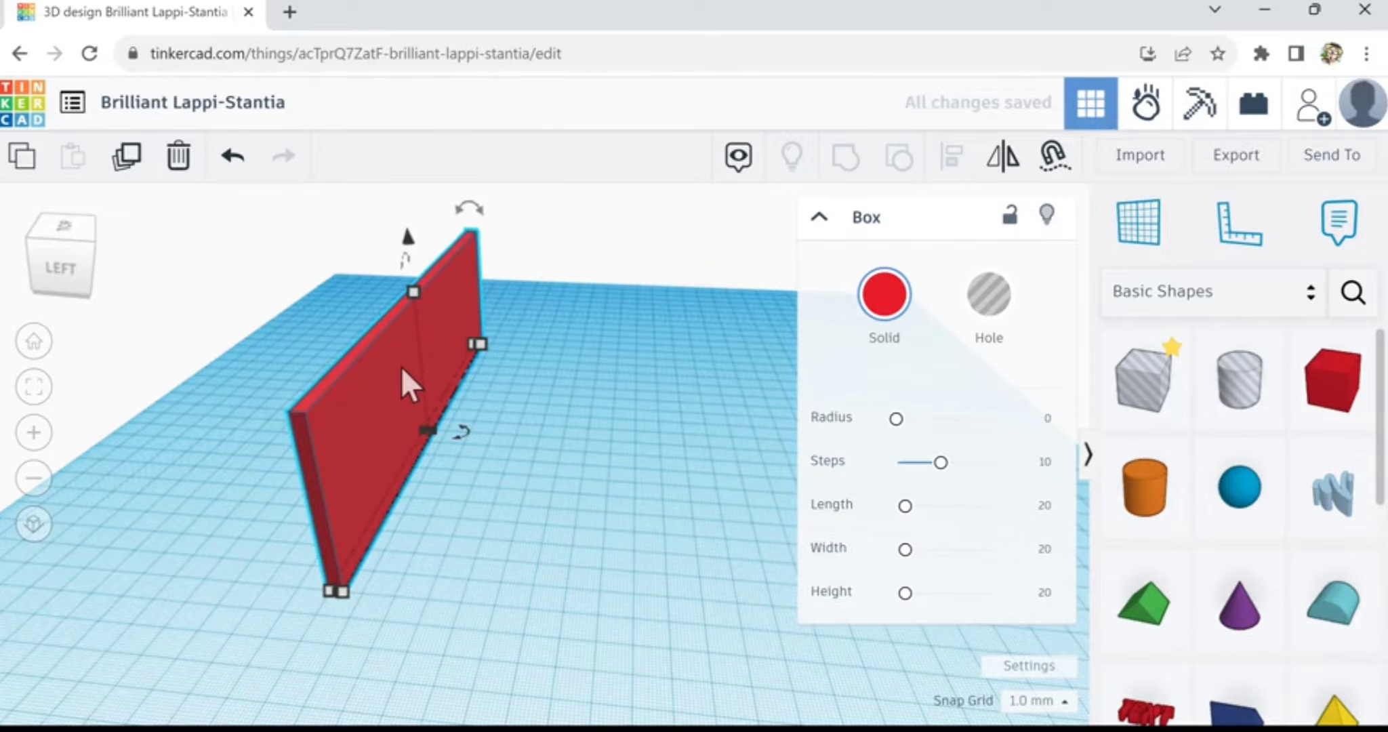
pyautogui.press('Right')
pyautogui.press('Right')
pyautogui.press('Right')
pyautogui.press('Right')
pyautogui.press('Right')
pyautogui.press('Right')
pyautogui.press('Right')
pyautogui.press('Right')
pyautogui.press('Right')
pyautogui.press('Right')
pyautogui.press('Right')
pyautogui.press('Right')
pyautogui.press('Right')
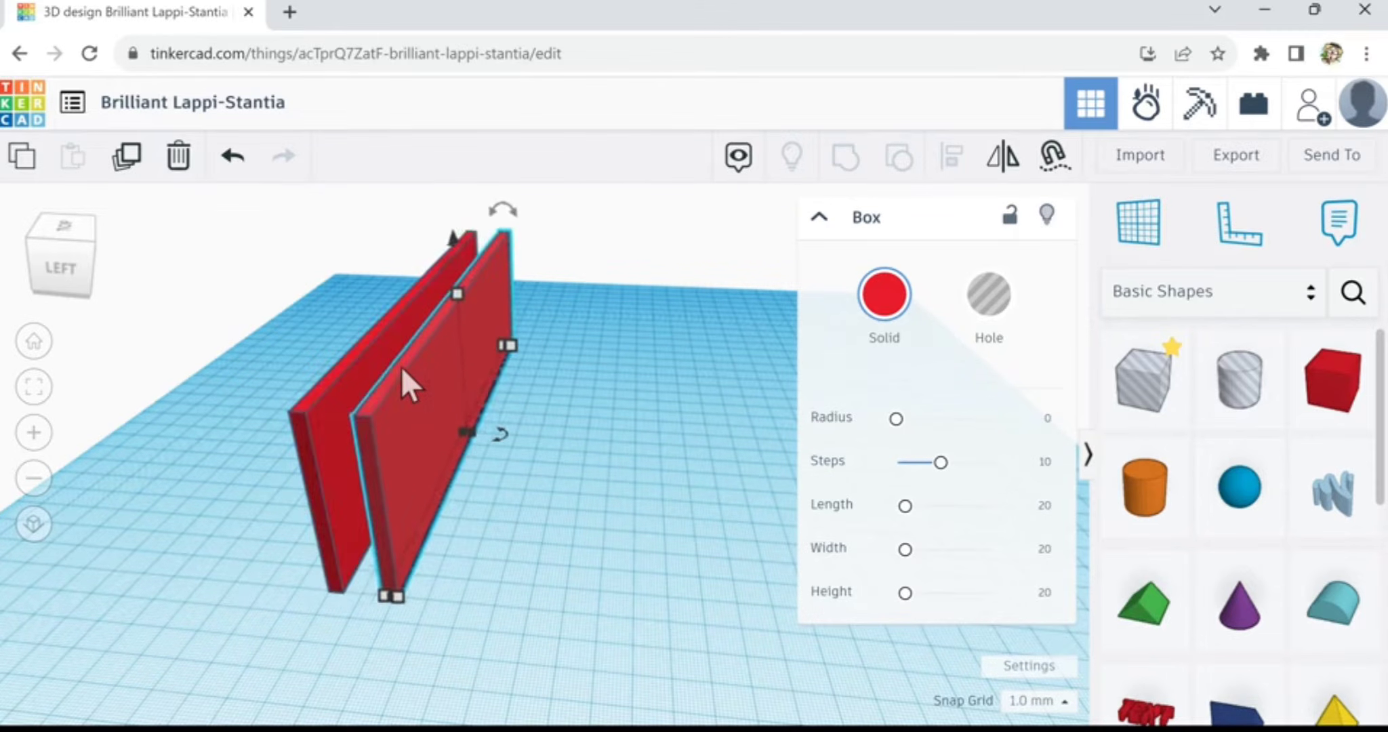
pyautogui.press('Right')
pyautogui.press('Right')
pyautogui.press('Right')
pyautogui.press('Right')
pyautogui.press('Right')
pyautogui.press('Right')
pyautogui.press('Right')
pyautogui.press('Right')
pyautogui.press('Right')
pyautogui.press('Right')
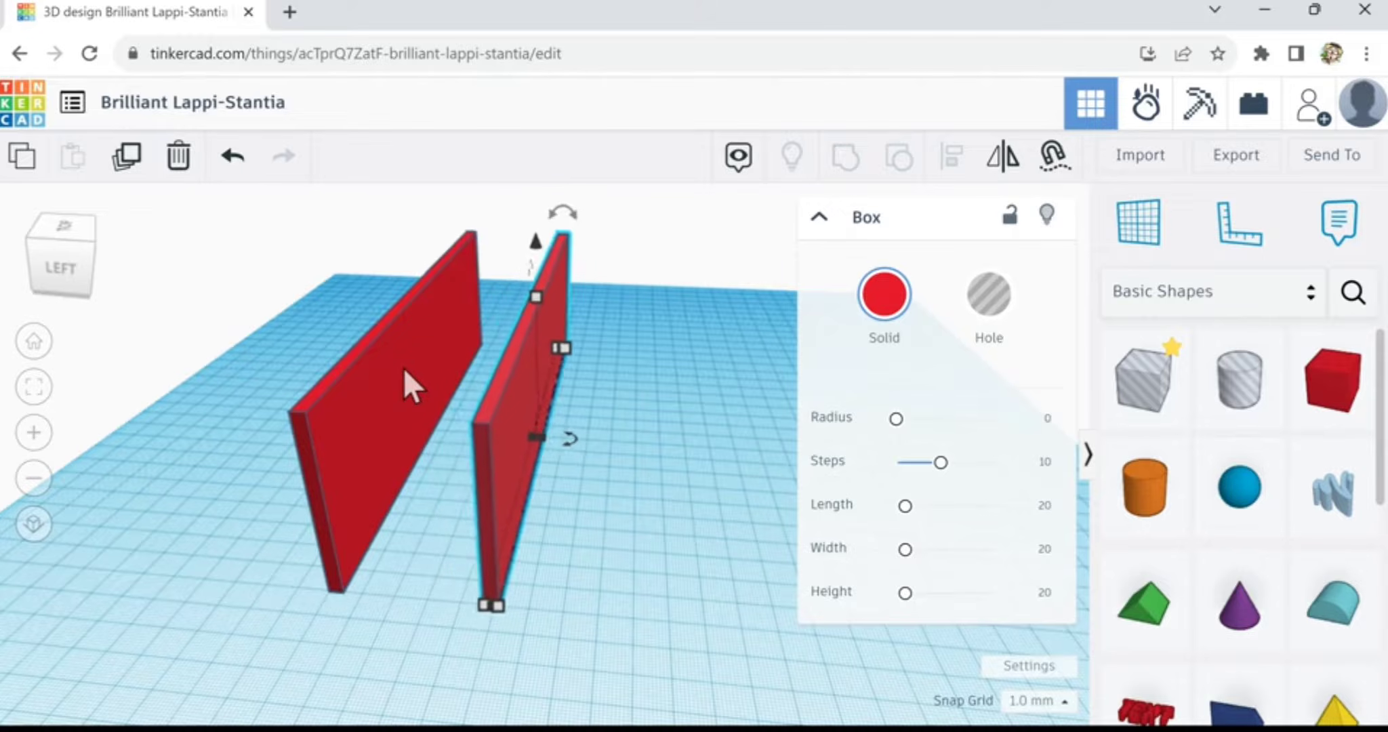
pyautogui.press('Right')
pyautogui.press('Right')
pyautogui.press('Right')
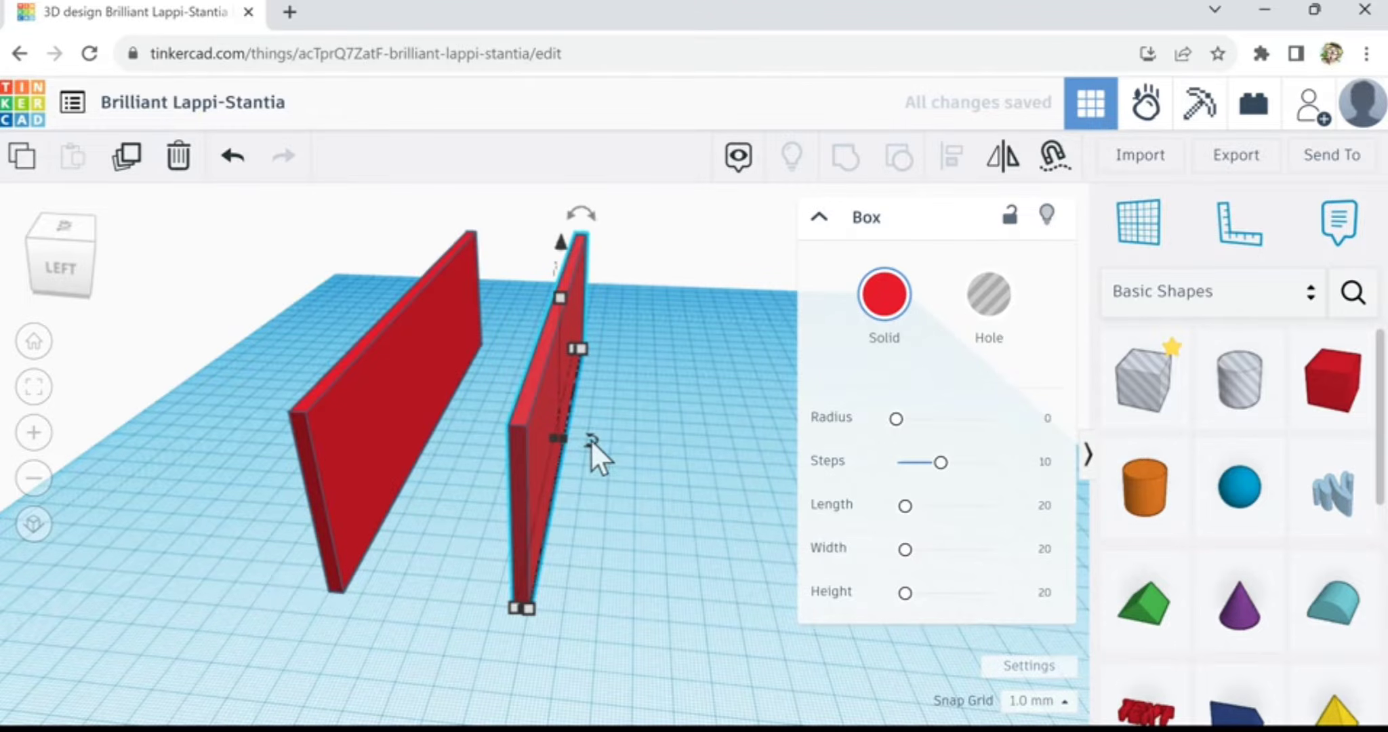
# - Rotate the copied wall to lie flat and drop it onto the workplane
pyautogui.moveTo(589, 439)
pyautogui.mouseDown()
pyautogui.moveTo(608, 463)
pyautogui.moveTo(593, 503)
pyautogui.moveTo(623, 453)
pyautogui.moveTo(614, 400)
pyautogui.moveTo(559, 396)
pyautogui.moveTo(597, 403)
pyautogui.moveTo(613, 449)
pyautogui.moveTo(609, 437)
pyautogui.mouseUp()
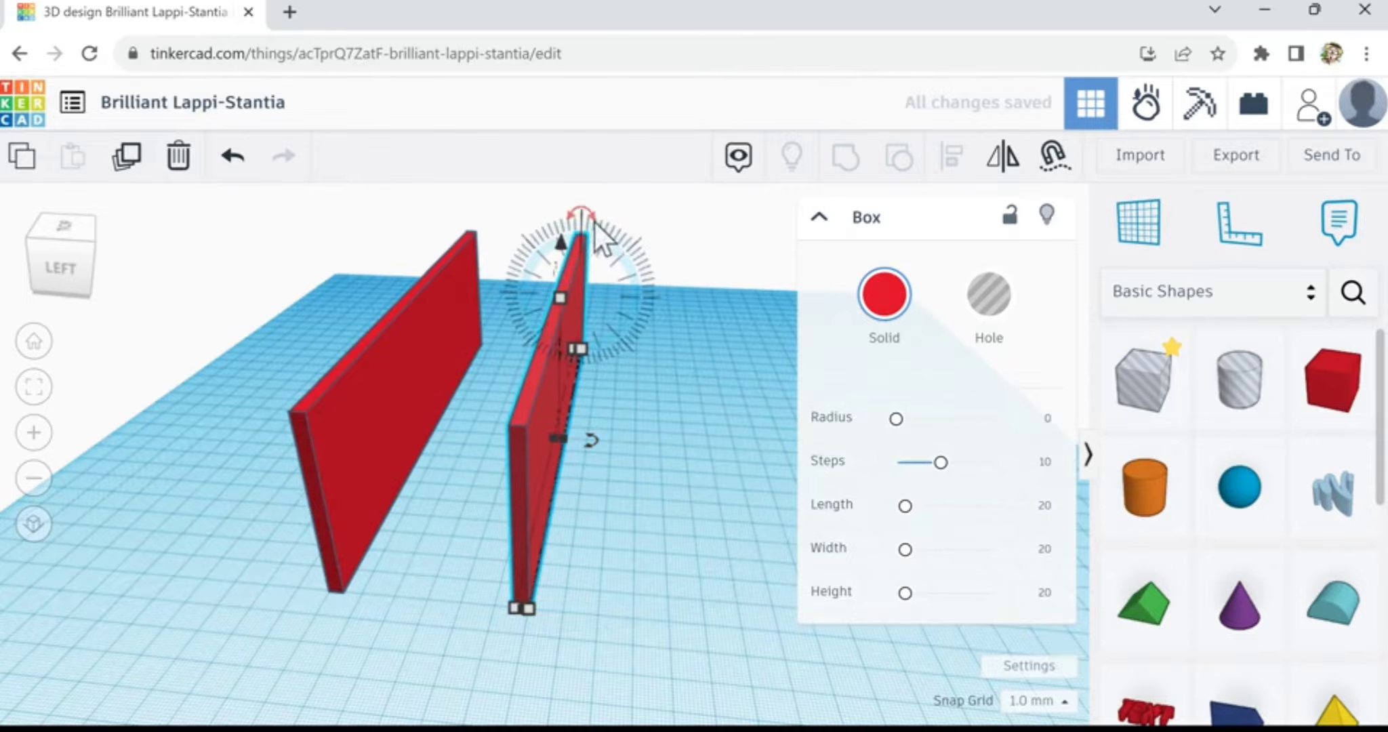
pyautogui.moveTo(595, 222)
pyautogui.mouseDown()
pyautogui.moveTo(610, 269)
pyautogui.moveTo(589, 258)
pyautogui.moveTo(606, 261)
pyautogui.moveTo(616, 309)
pyautogui.moveTo(589, 273)
pyautogui.moveTo(594, 193)
pyautogui.moveTo(631, 208)
pyautogui.moveTo(683, 289)
pyautogui.moveTo(662, 237)
pyautogui.moveTo(608, 205)
pyautogui.moveTo(657, 219)
pyautogui.moveTo(636, 207)
pyautogui.moveTo(674, 243)
pyautogui.moveTo(673, 269)
pyautogui.moveTo(641, 237)
pyautogui.moveTo(604, 256)
pyautogui.moveTo(622, 305)
pyautogui.mouseUp()
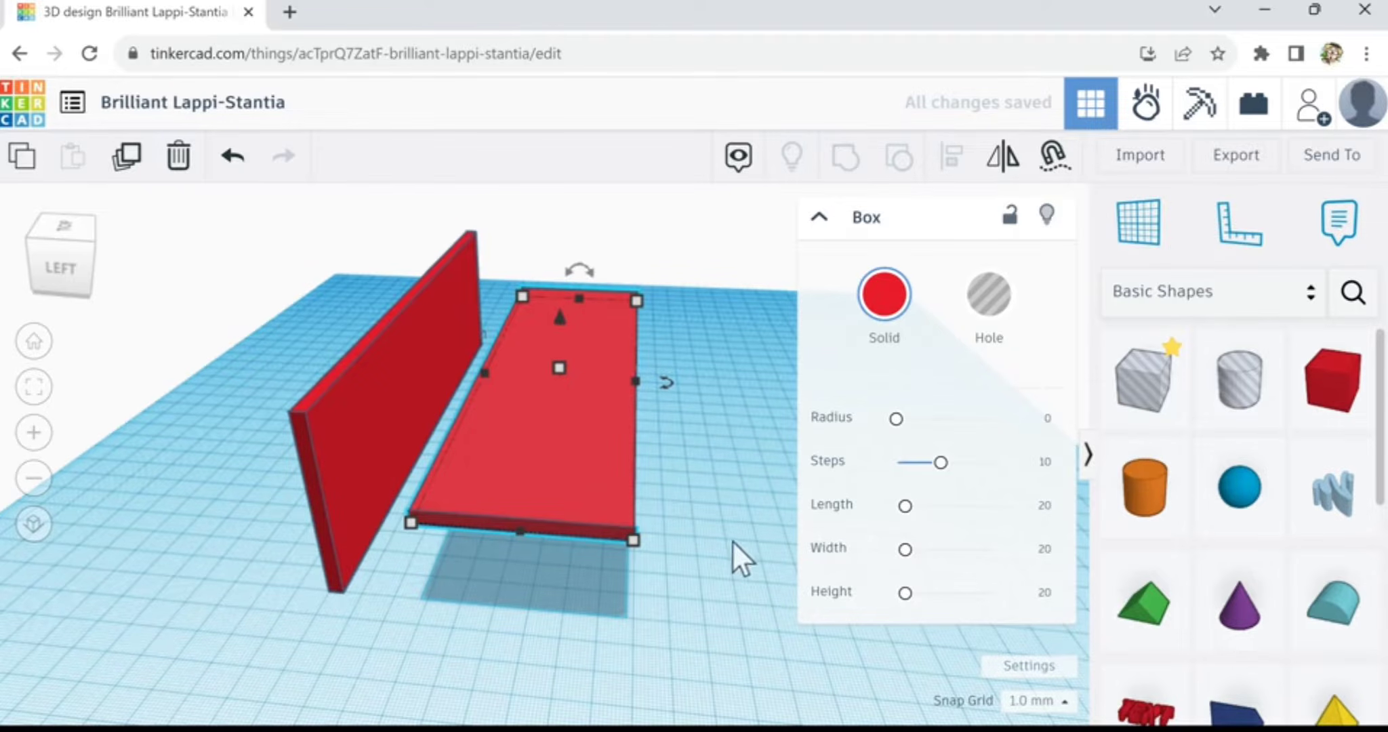
pyautogui.moveTo(732, 540); pyautogui.dragTo(594, 540, button='right')
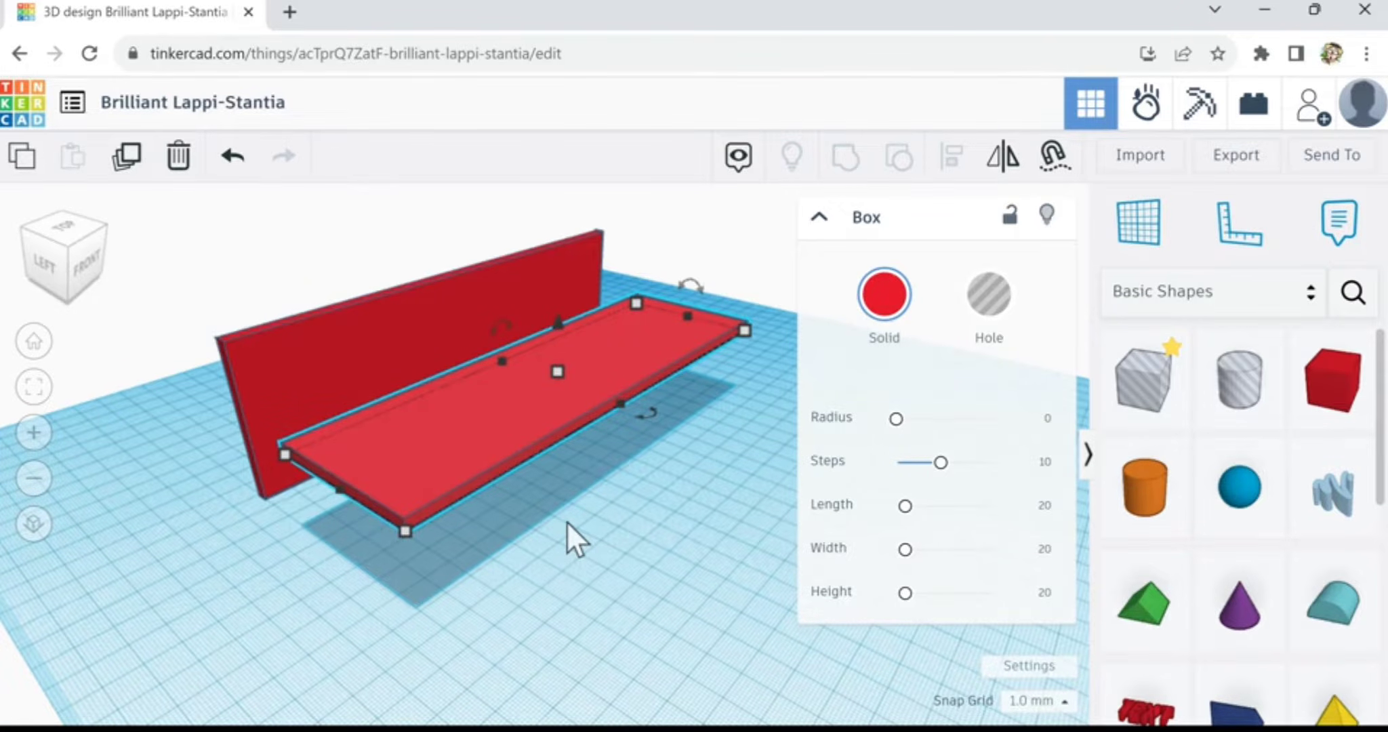
pyautogui.press('d')
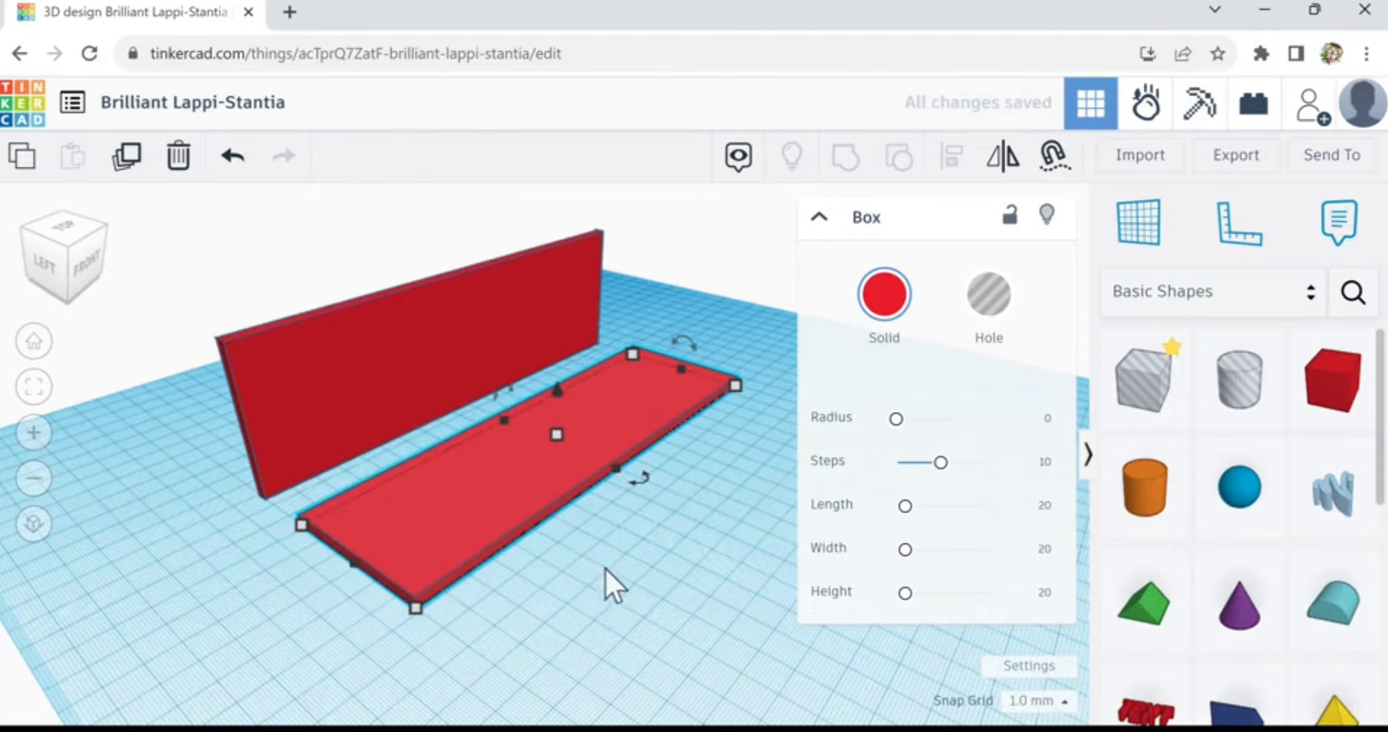
# - Move the flat panel sideways until it sits just beside the foot of the upright wall
pyautogui.moveTo(545, 625); pyautogui.dragTo(542, 521, button='right')
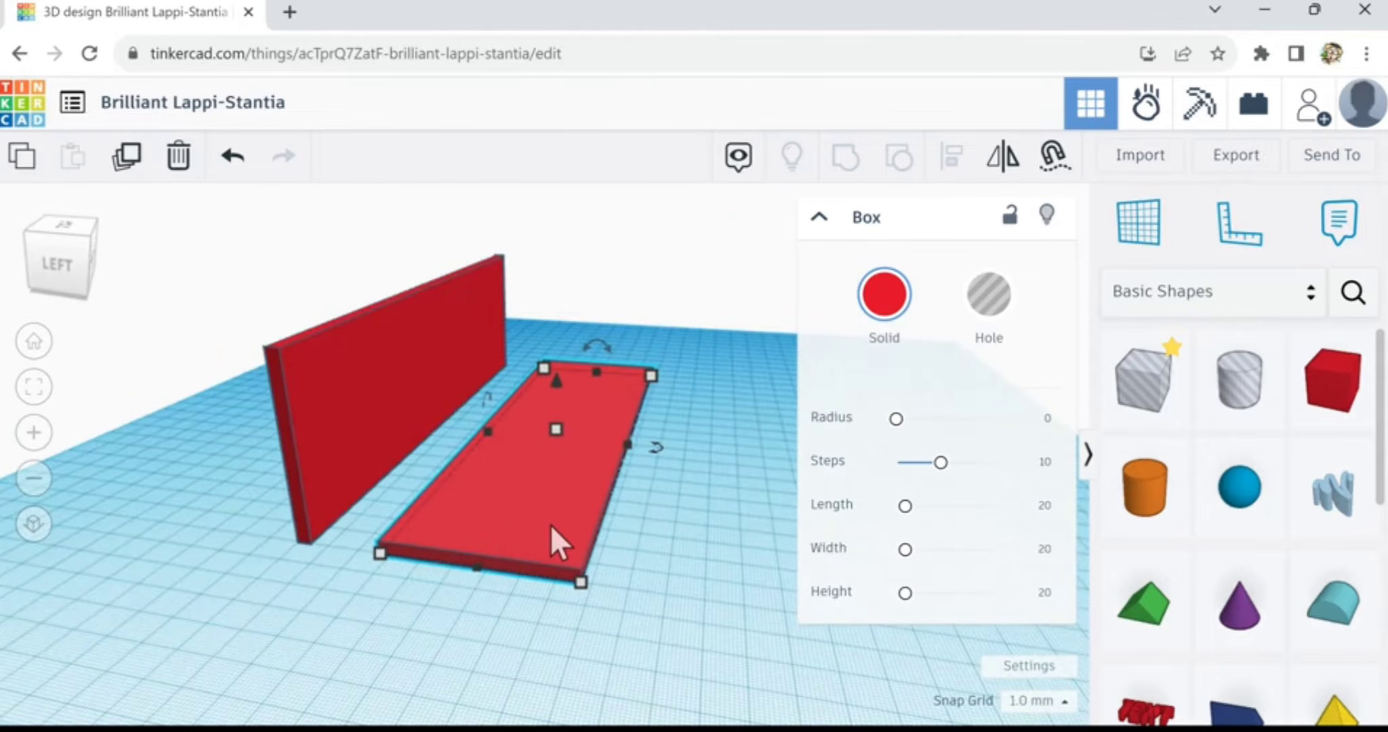
pyautogui.press('Left')
pyautogui.press('Left')
pyautogui.press('Left')
pyautogui.press('Left')
pyautogui.press('Left')
pyautogui.press('Left')
pyautogui.press('Left')
pyautogui.press('Left')
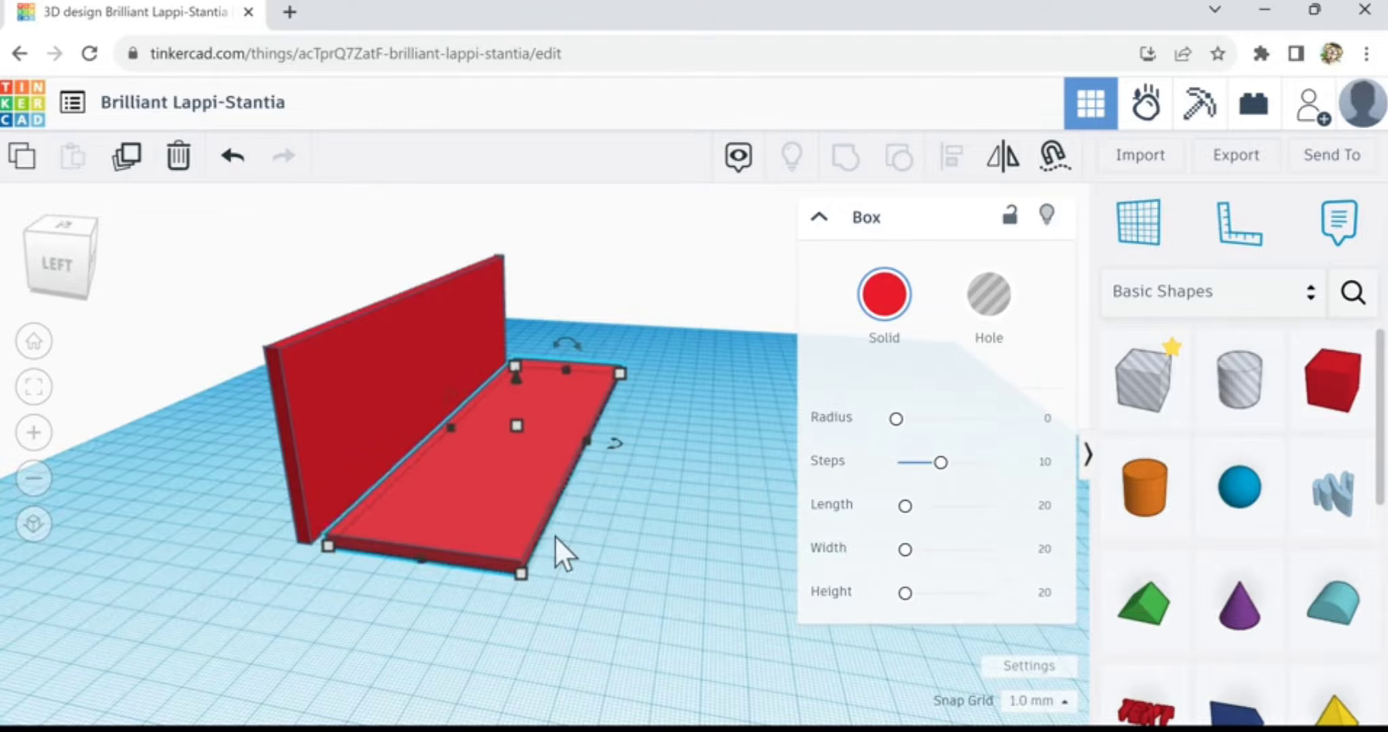
# - Nudge the flat panel into the wall's foot until its long edge is flush with the wall's outer face
pyautogui.moveTo(397, 594)
pyautogui.mouseDown(button='right')
pyautogui.moveTo(384, 618)
pyautogui.moveTo(376, 609)
pyautogui.mouseUp(button='right')
pyautogui.scroll(5, 376, 608)
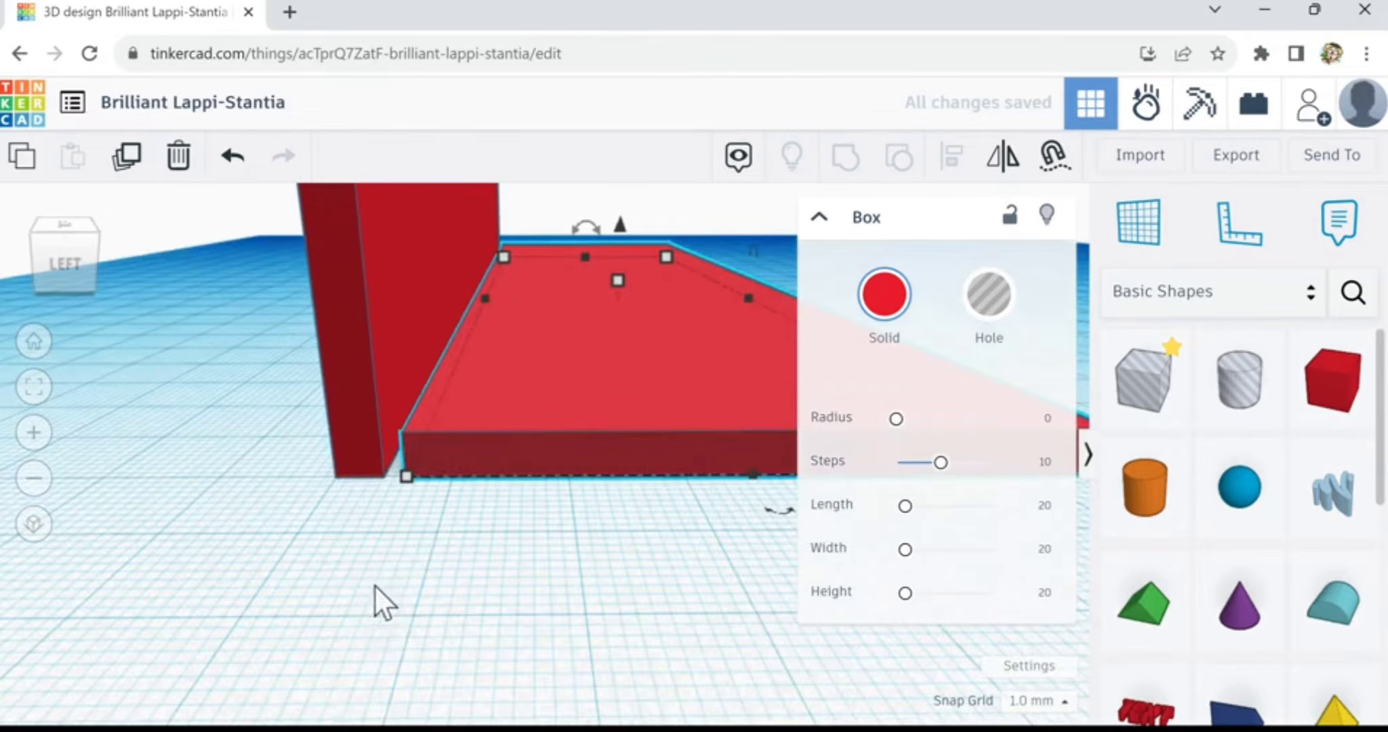
pyautogui.scroll(3, 422, 582)
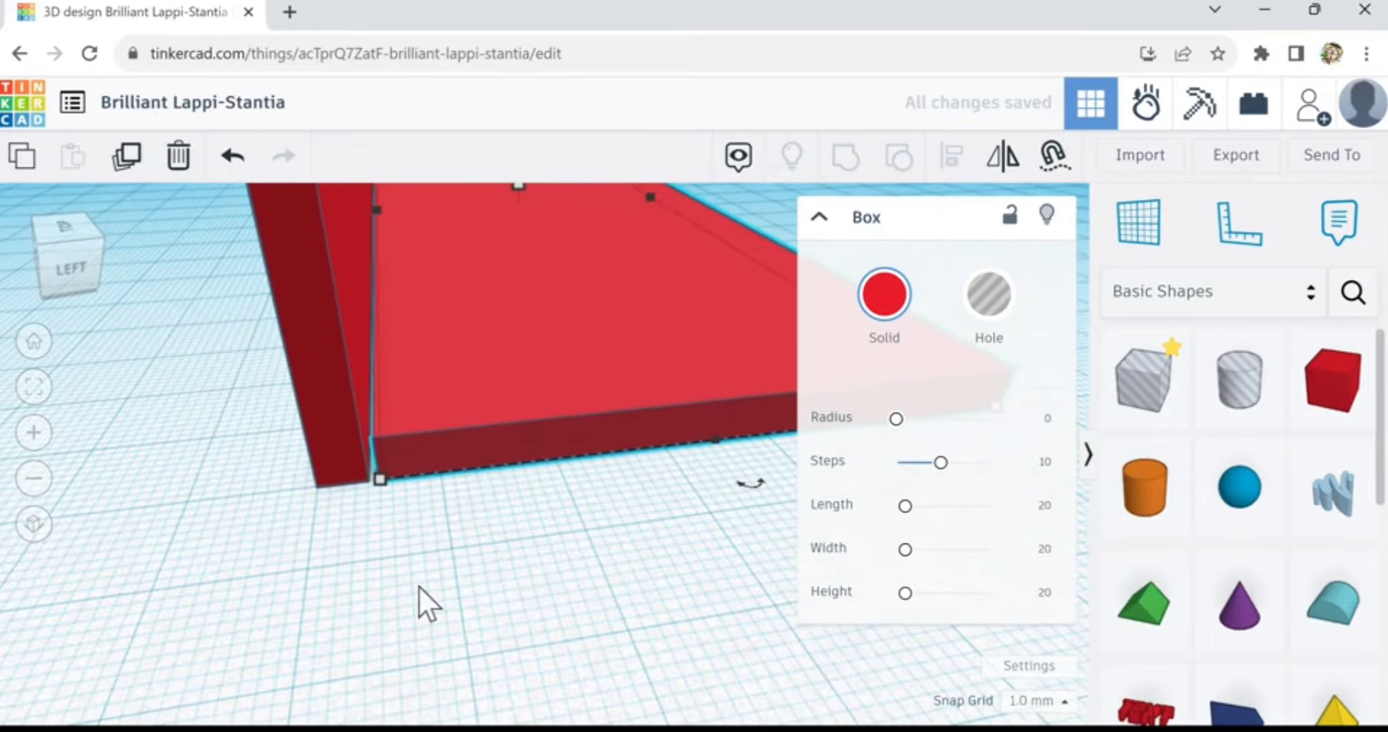
pyautogui.moveTo(357, 571); pyautogui.dragTo(407, 547, button='right')
pyautogui.scroll(4, 382, 577)
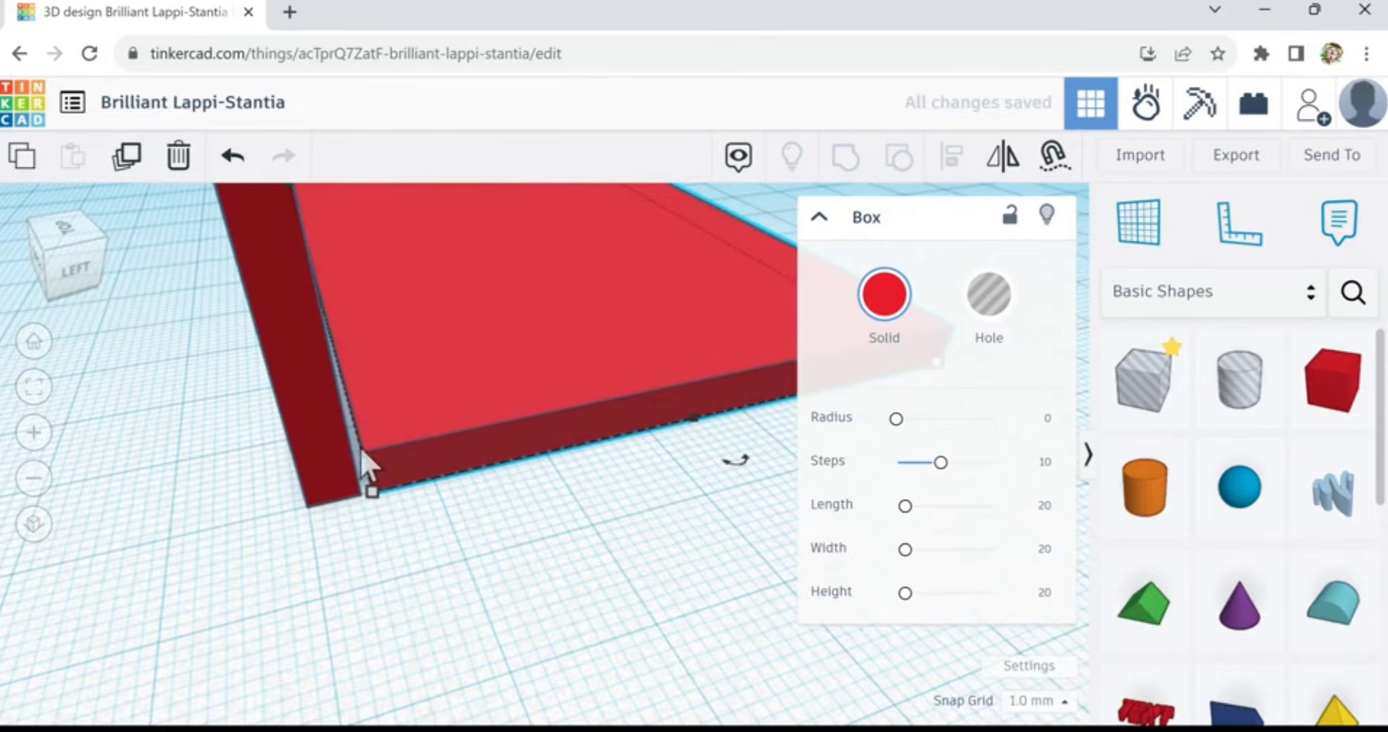
pyautogui.scroll(2, 361, 450)
pyautogui.press('Left')
pyautogui.press('Left')
pyautogui.press('Left')
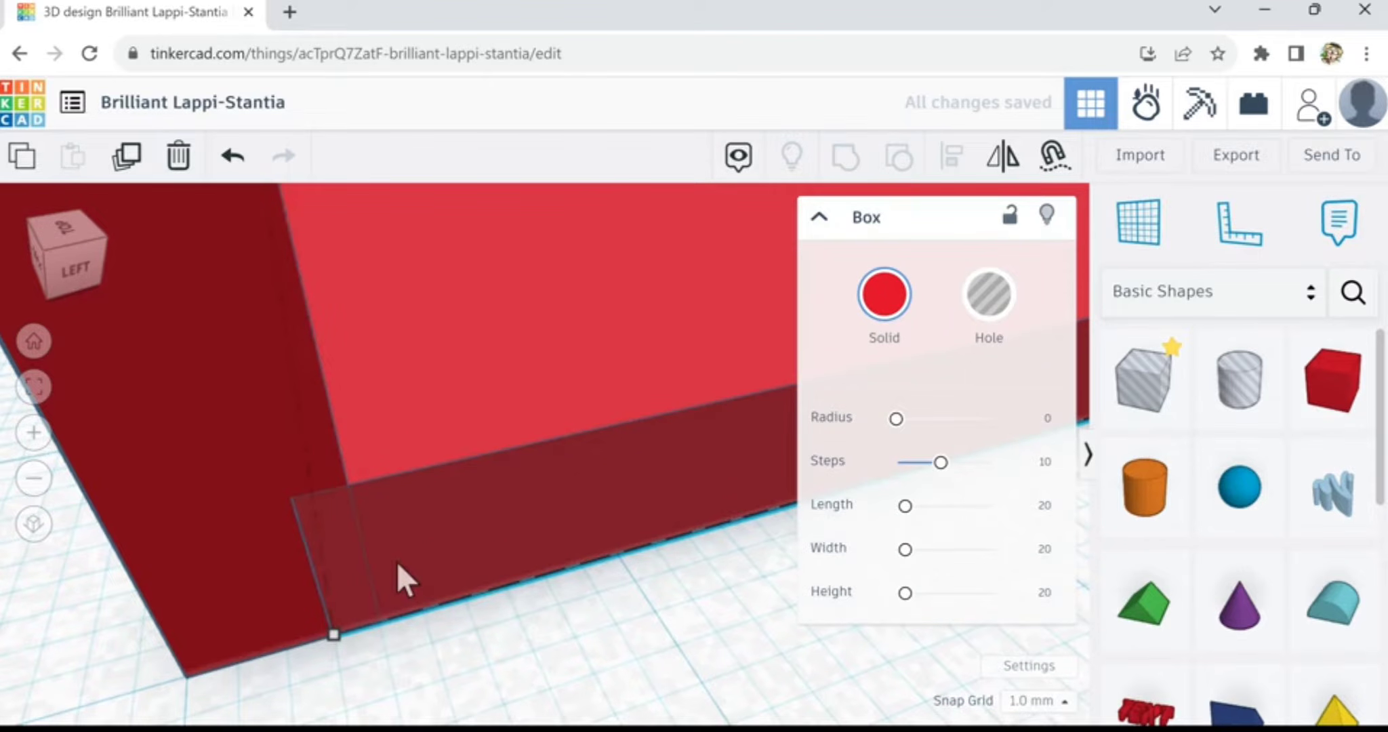
pyautogui.press('Left')
pyautogui.press('Left')
pyautogui.press('Right')
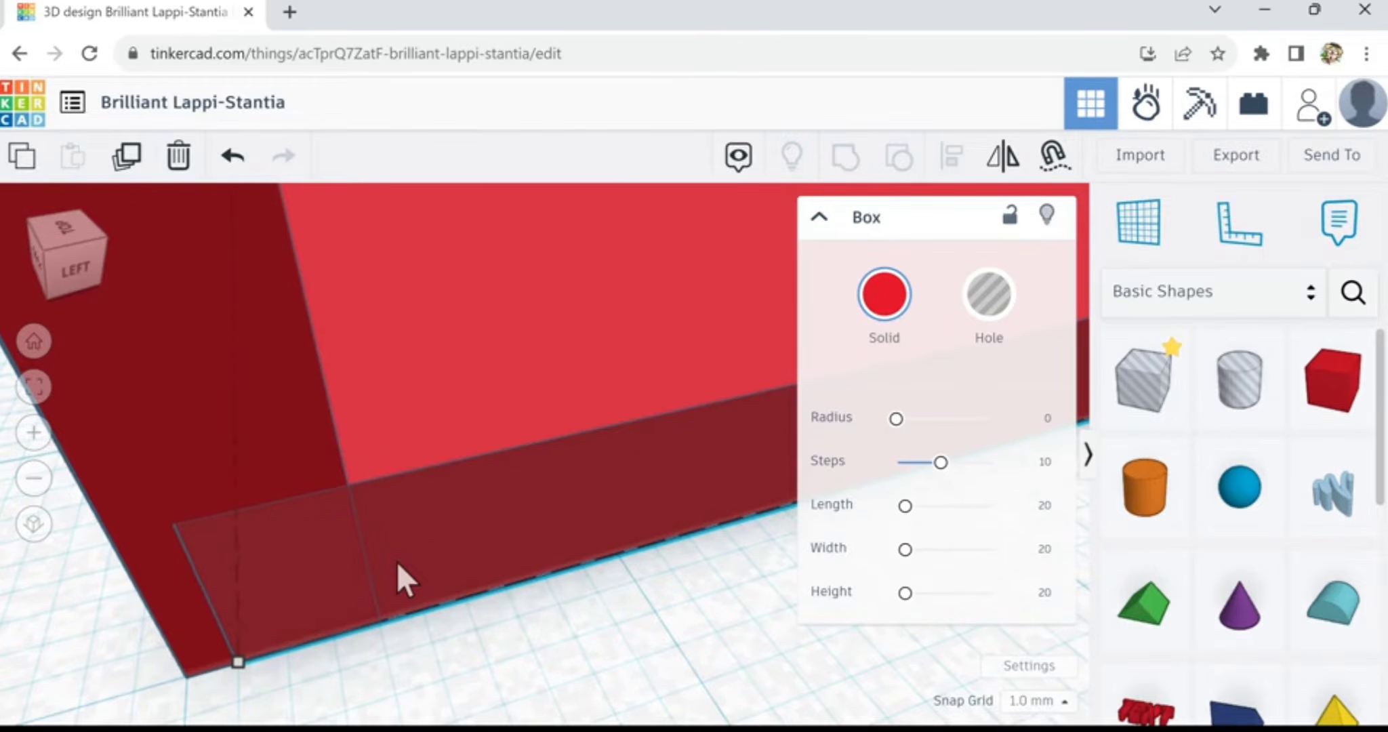
pyautogui.press('Right')
pyautogui.press('Right')
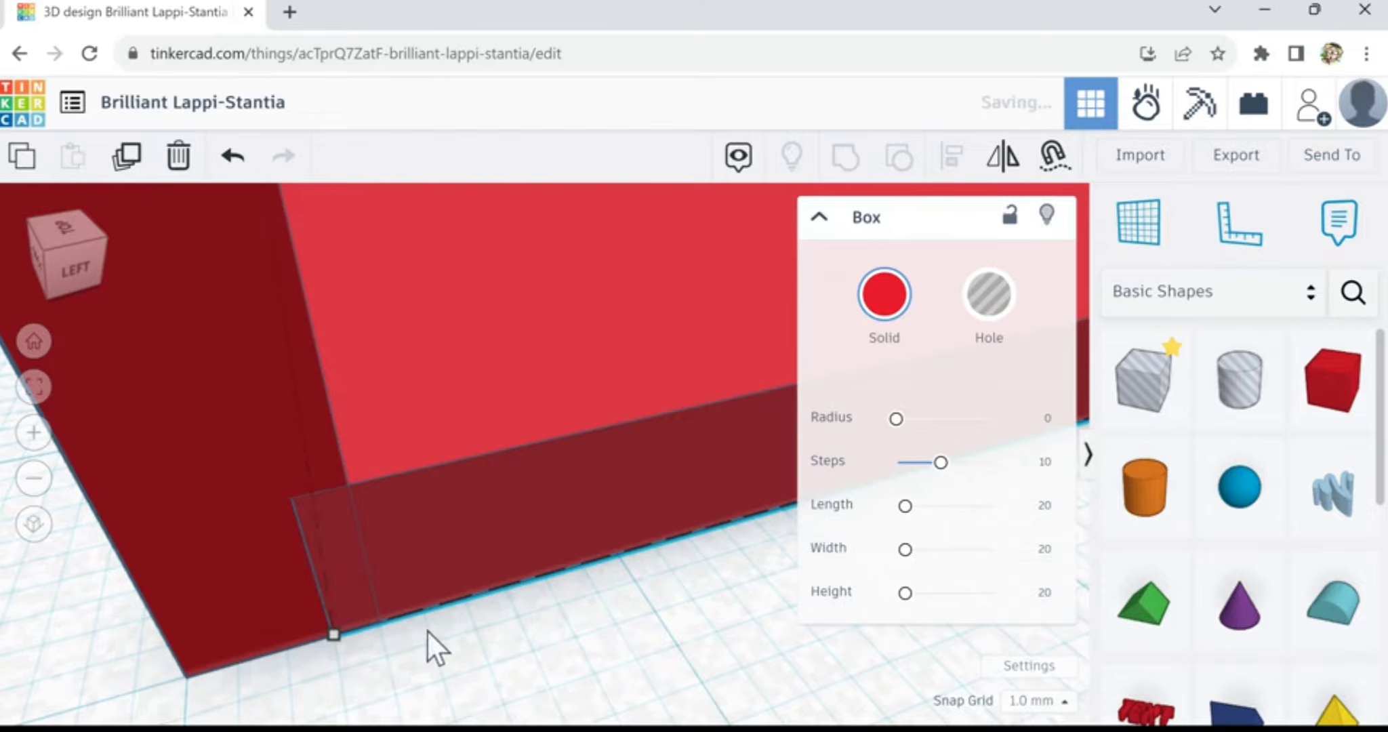
pyautogui.press('Left')
pyautogui.press('Left')
pyautogui.press('Left')
pyautogui.moveTo(341, 642); pyautogui.dragTo(399, 640, button='right')
pyautogui.press('Left')
pyautogui.moveTo(533, 616); pyautogui.dragTo(186, 467, button='right')
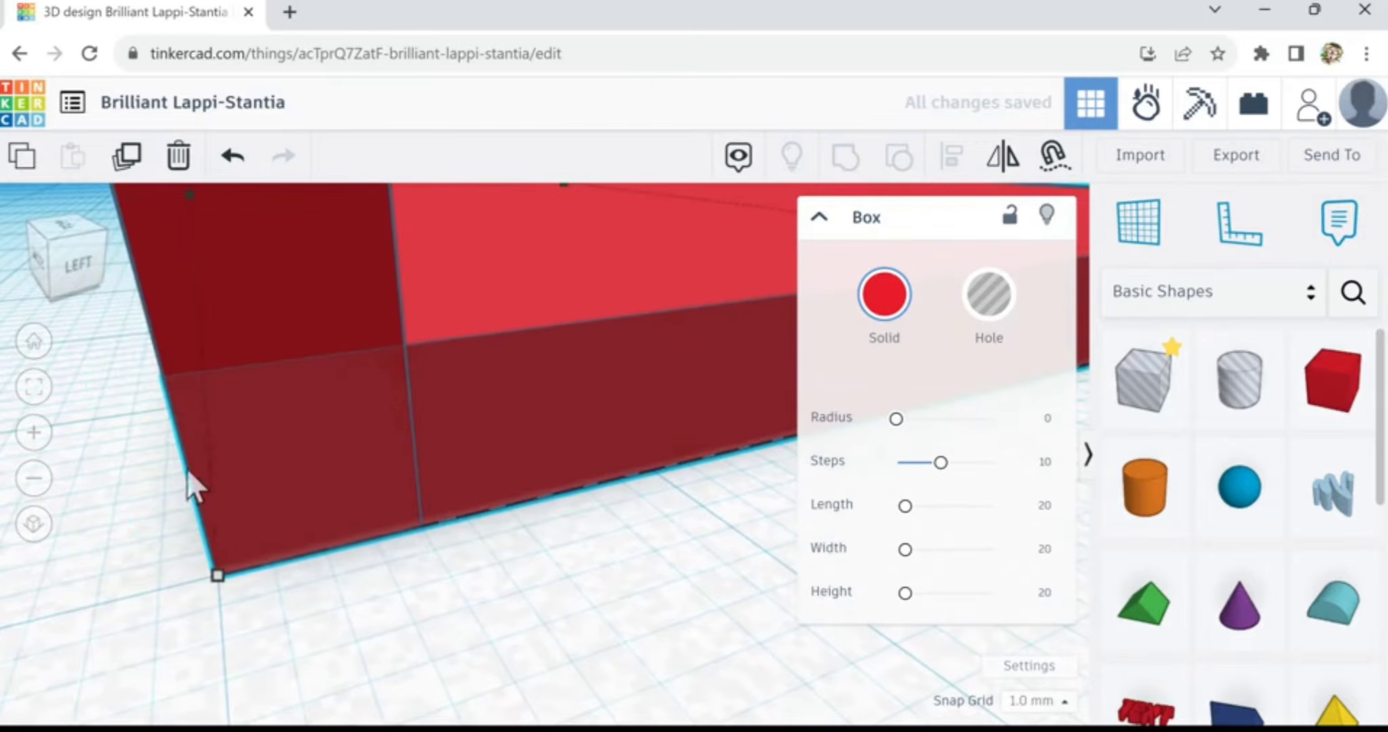
# - Examine the L-shaped joint between the upright wall and flat panel from the end, from workplane level and from above
pyautogui.moveTo(162, 555); pyautogui.dragTo(475, 498, button='right')
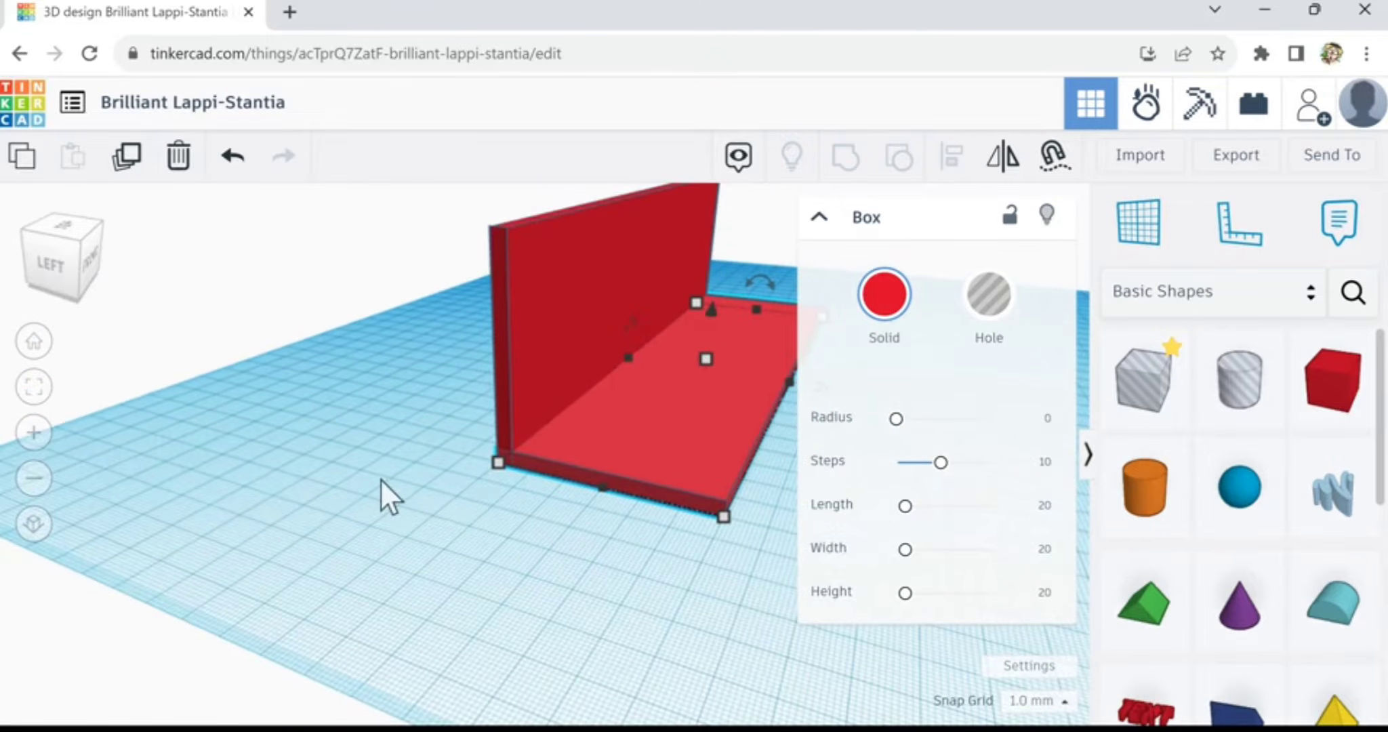
pyautogui.moveTo(380, 479); pyautogui.dragTo(573, 417, button='right')
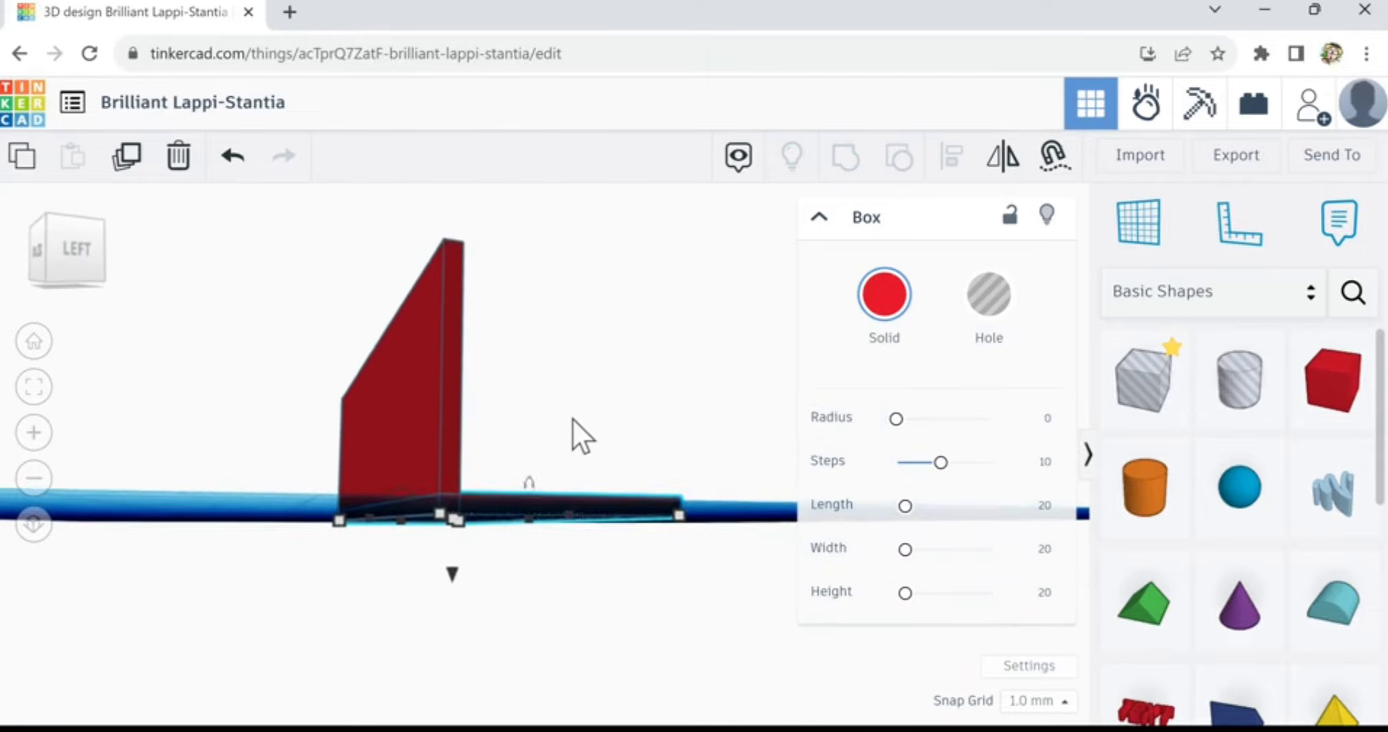
pyautogui.moveTo(645, 366); pyautogui.dragTo(625, 394, button='right')
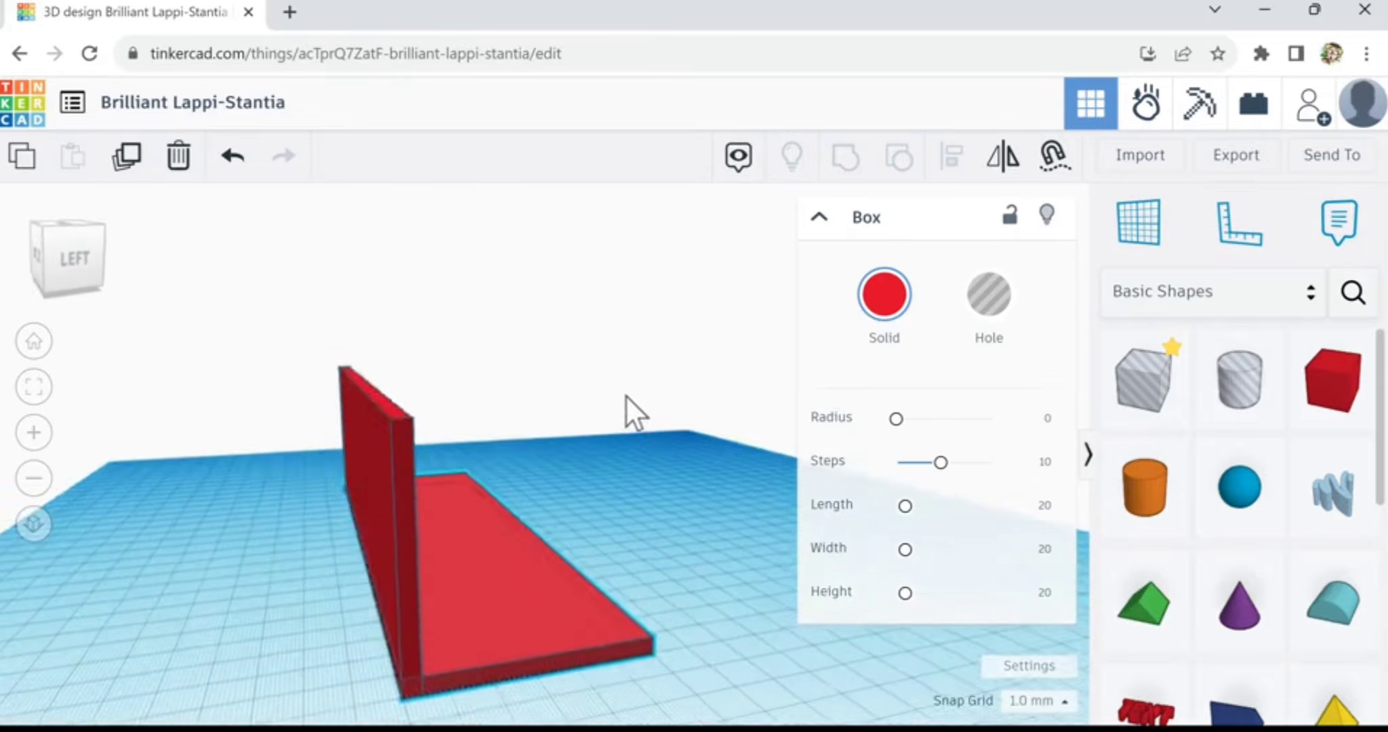
pyautogui.scroll(5, 620, 396)
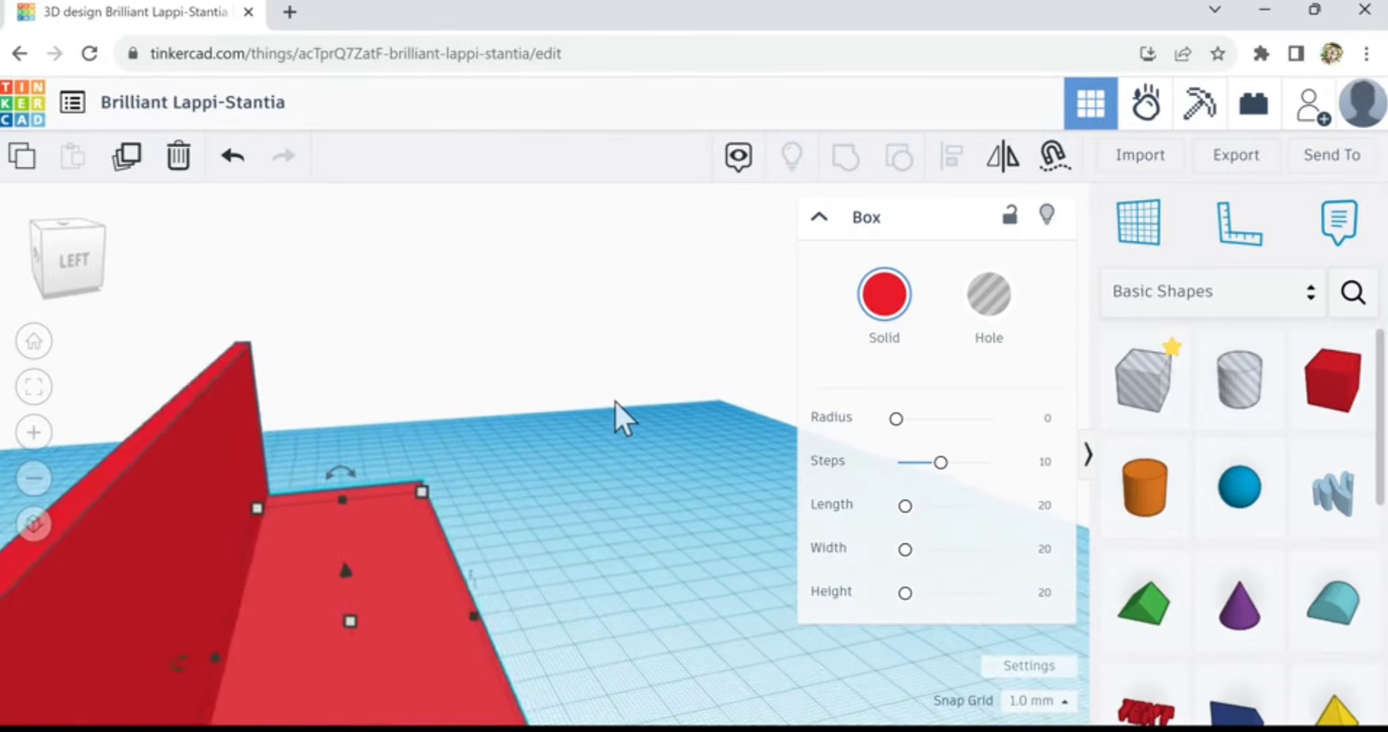
pyautogui.scroll(2, 613, 401)
pyautogui.scroll(-3, 609, 404)
pyautogui.moveTo(617, 409); pyautogui.dragTo(462, 468, button='right')
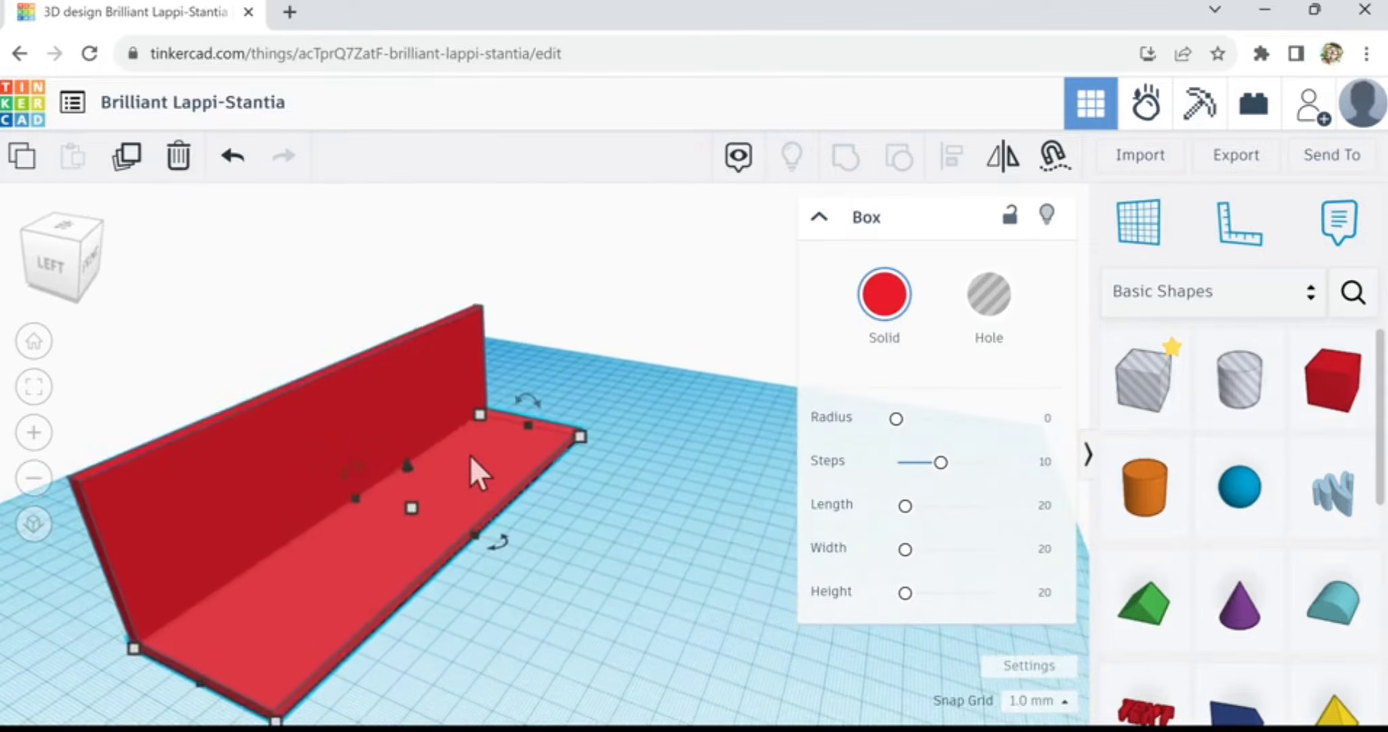
pyautogui.moveTo(464, 653); pyautogui.dragTo(533, 627, button='right')
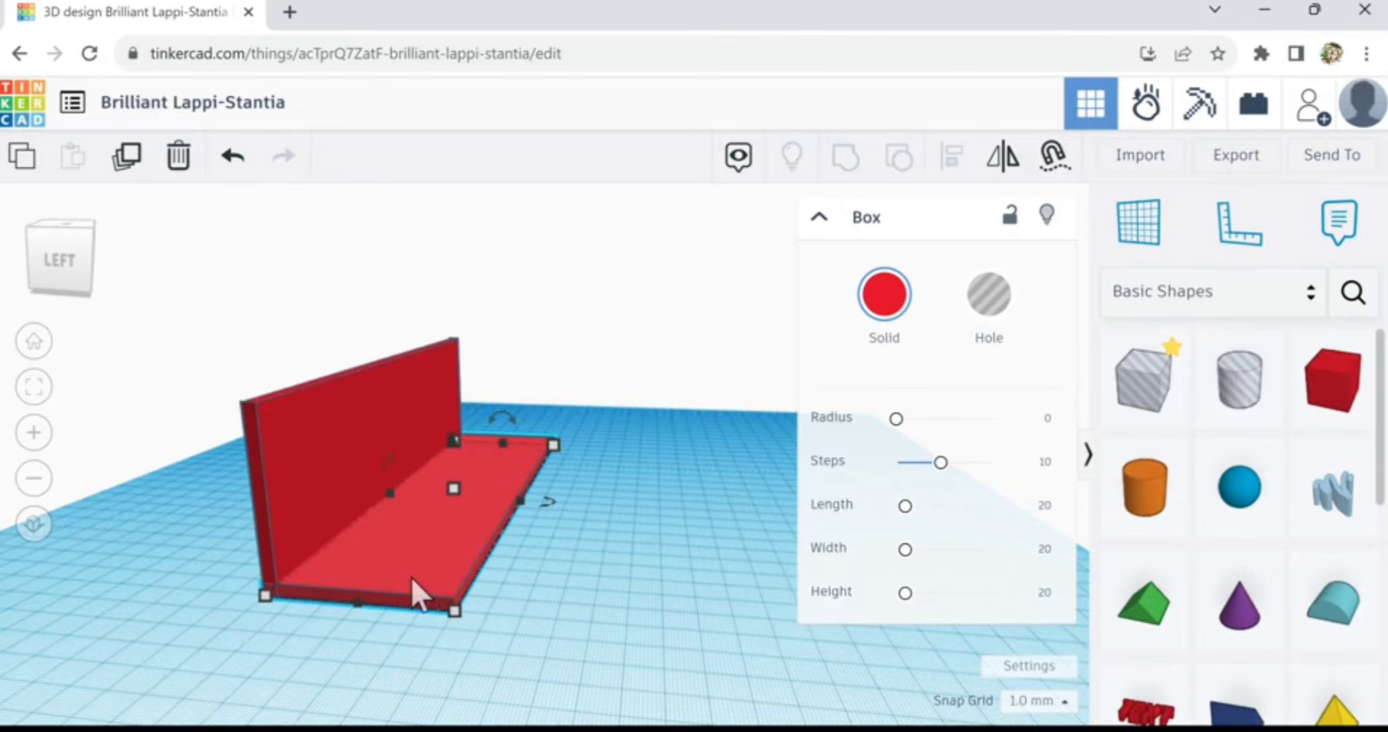
# - Set the flat base panel's thickness to 6 mm, deselect it and check the overlapping corner with the wall
pyautogui.scroll(2, 410, 576)
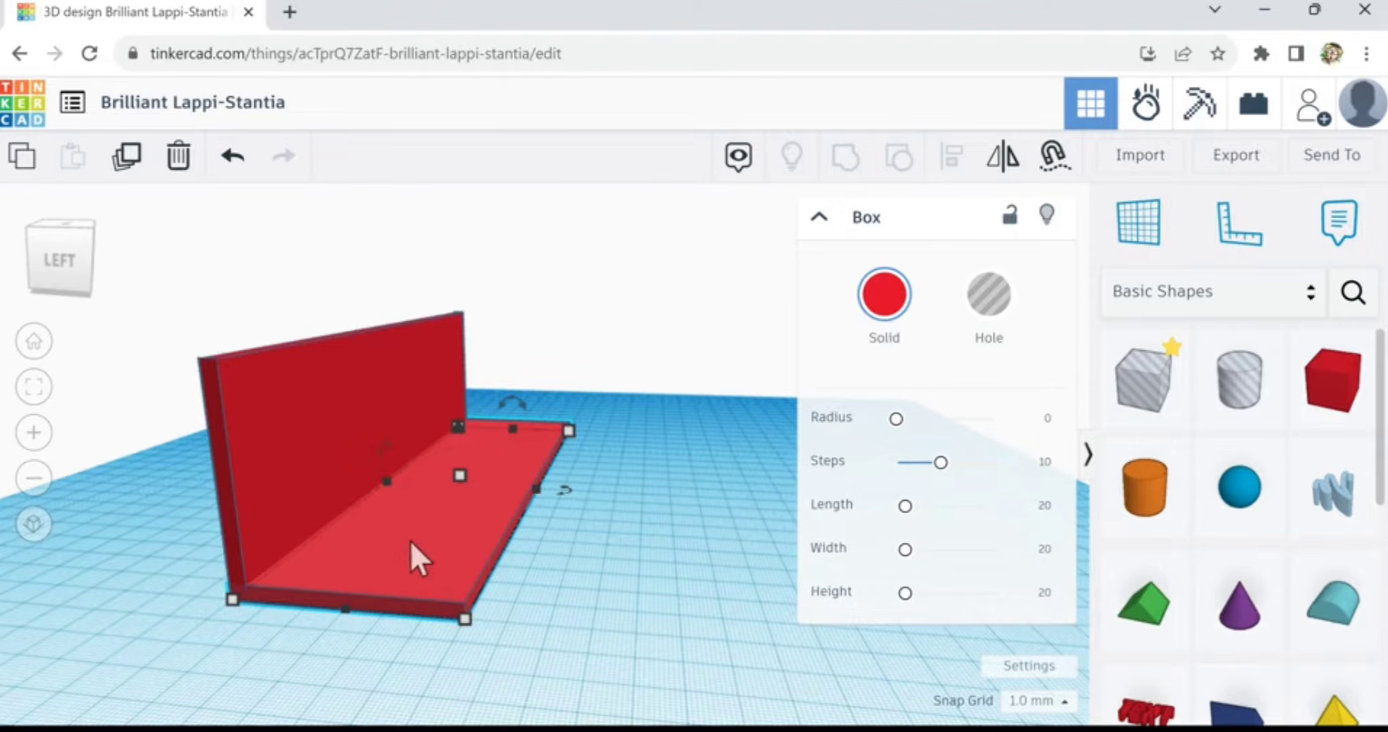
pyautogui.moveTo(460, 477)
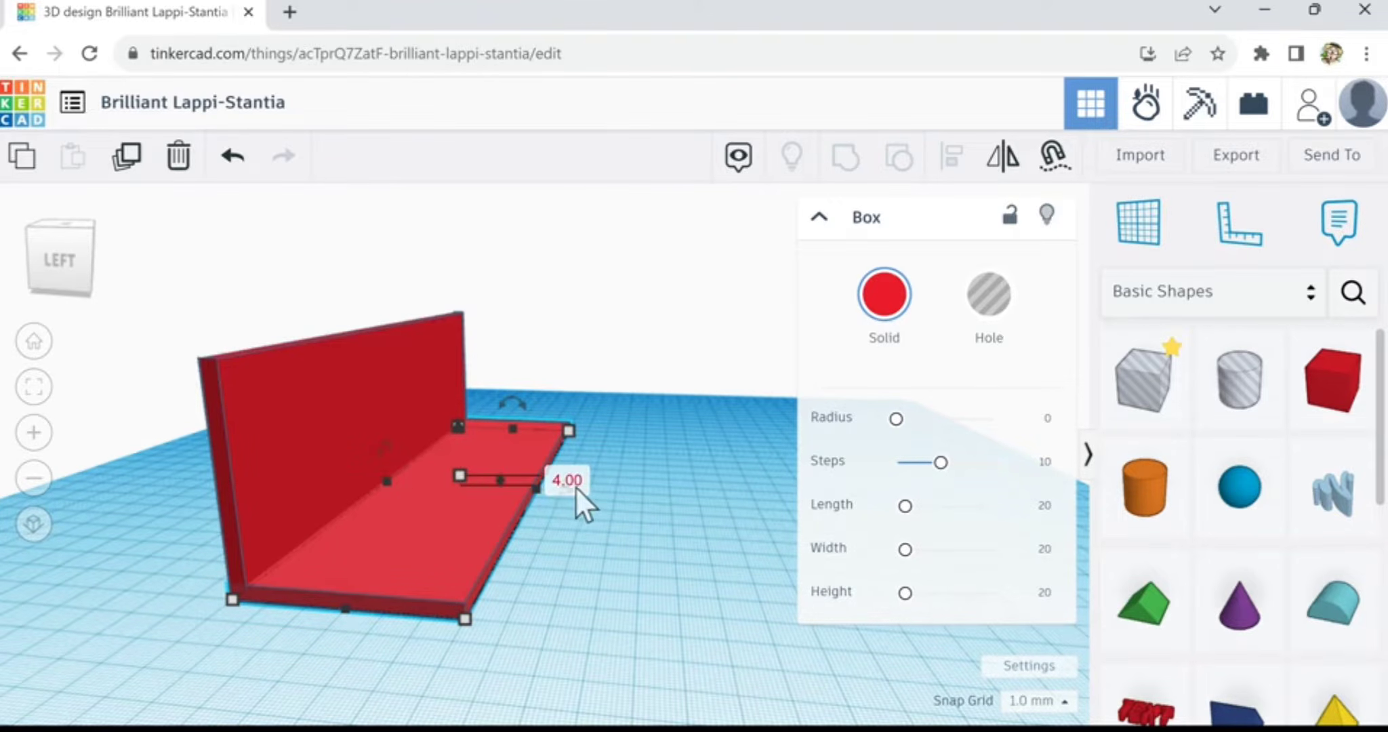
pyautogui.press('Return')
pyautogui.scroll(-3, 567, 491)
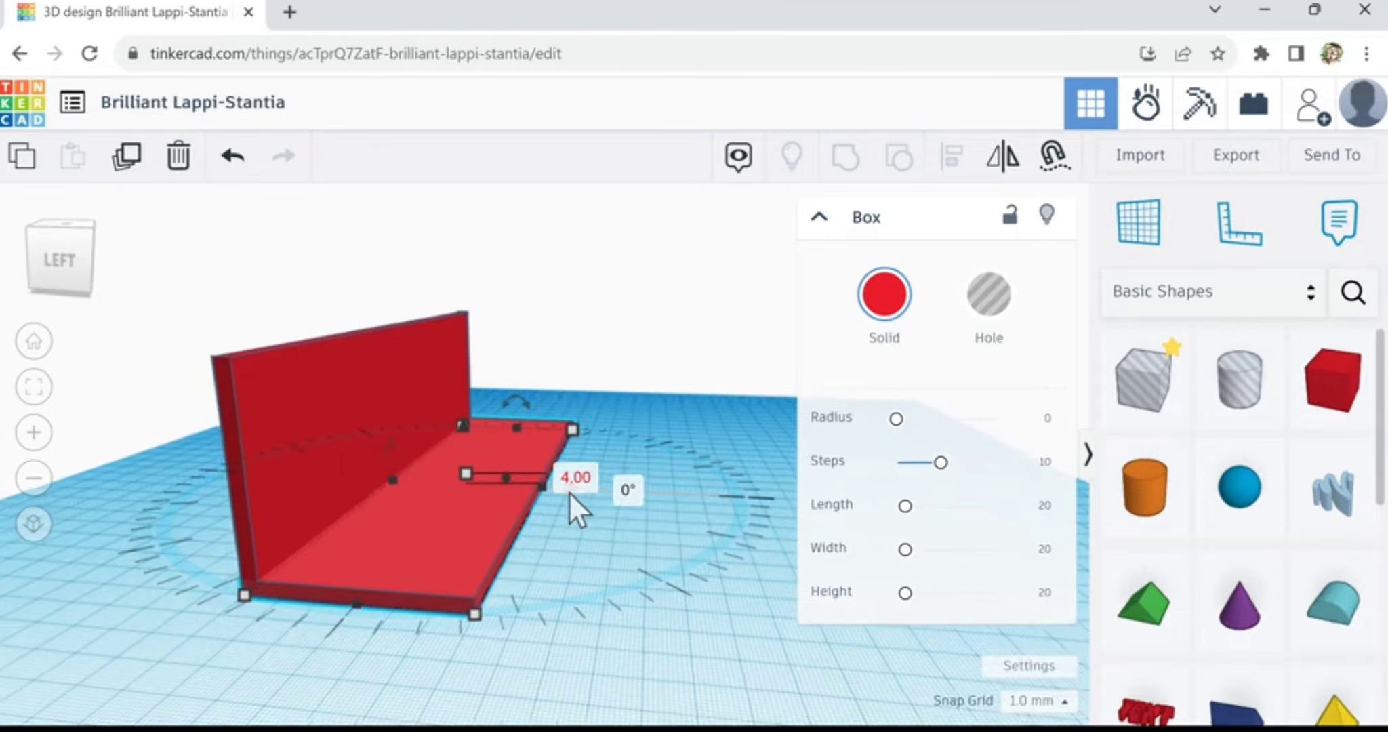
pyautogui.click(647, 458)
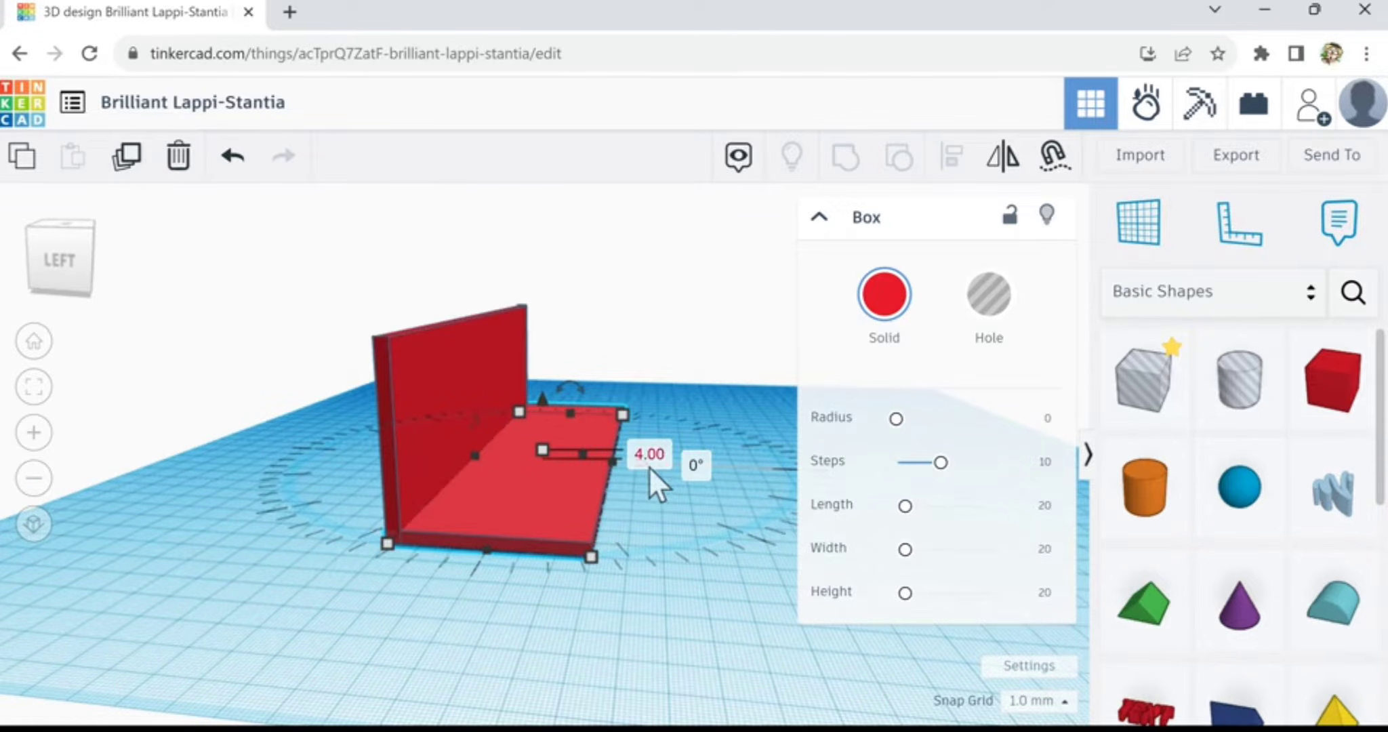
pyautogui.press('Return')
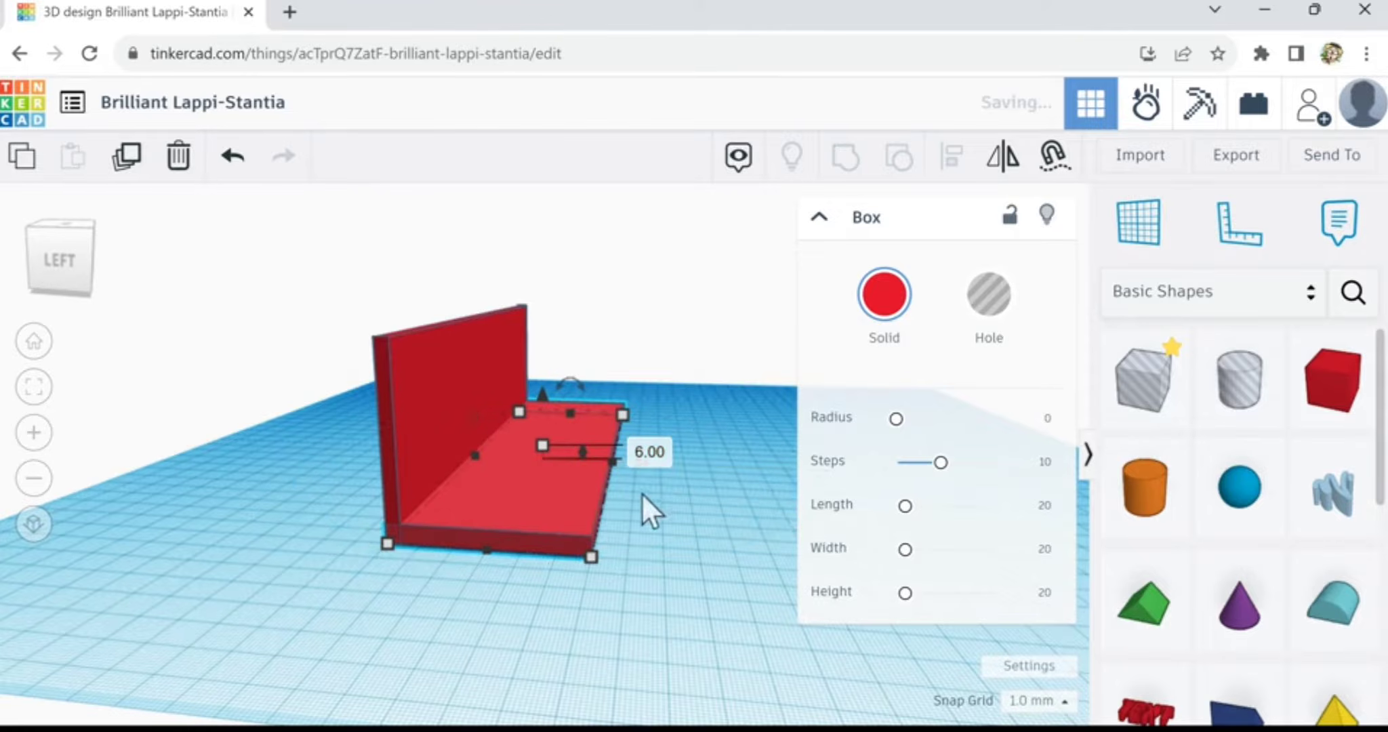
pyautogui.click(635, 610)
pyautogui.moveTo(634, 609); pyautogui.dragTo(512, 529, button='right')
pyautogui.scroll(2, 512, 527)
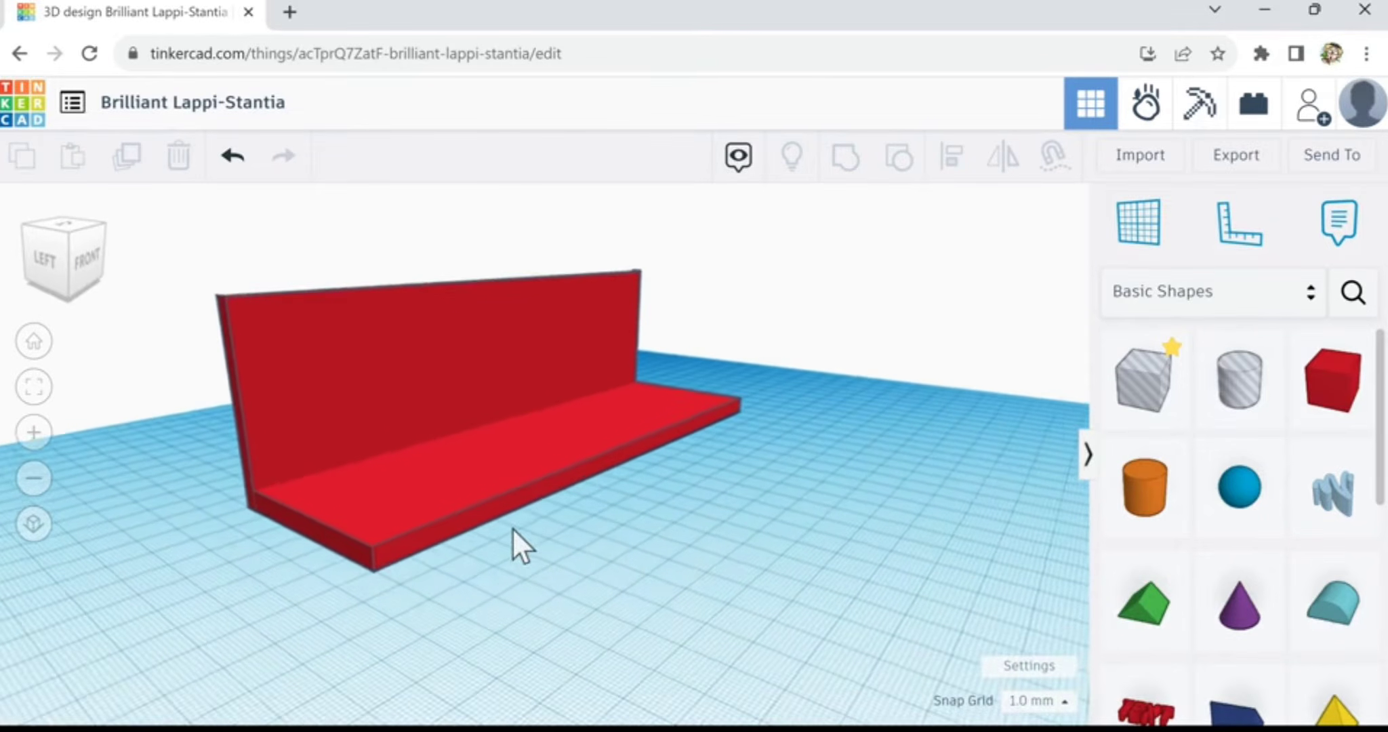
pyautogui.scroll(1, 481, 521)
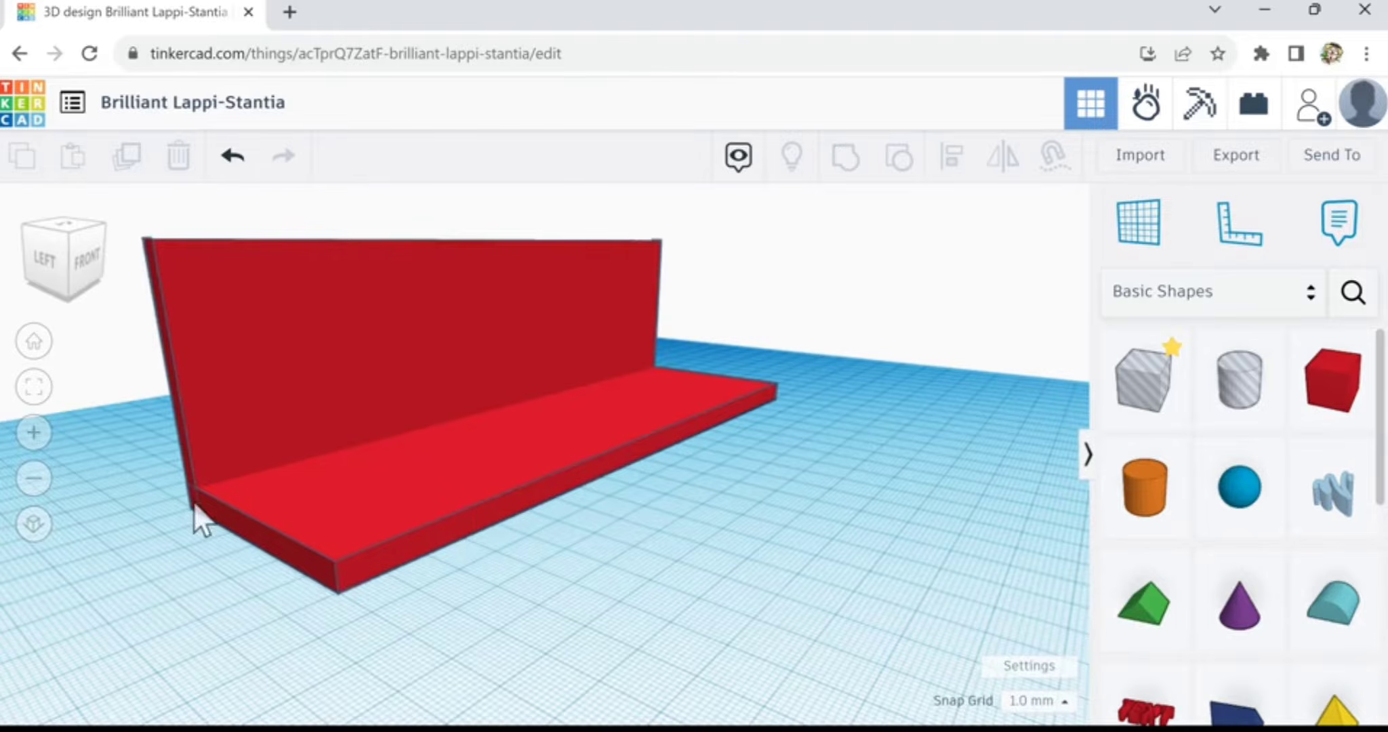
pyautogui.moveTo(172, 546); pyautogui.dragTo(192, 479, button='right')
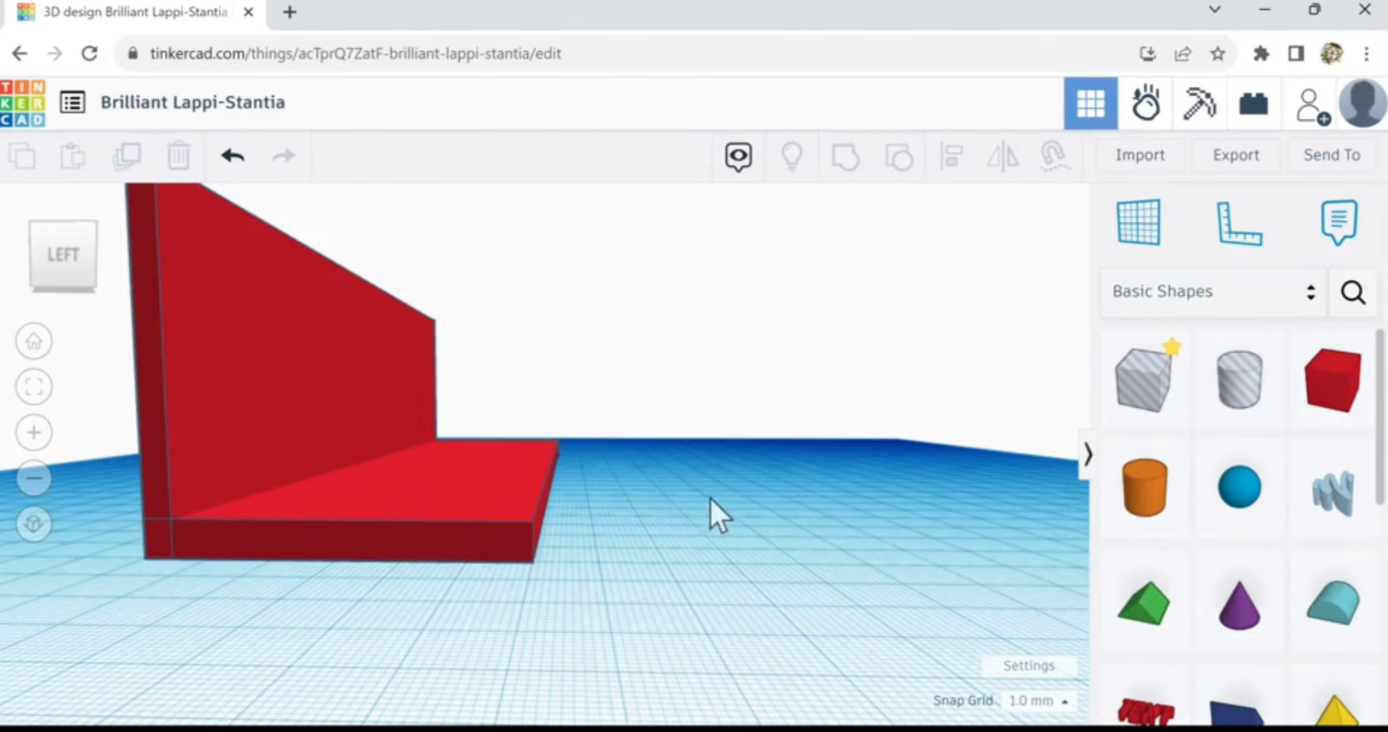
# - Place a hole cylinder on the workplane in front of the flat panel and stretch its height to 46 mm
pyautogui.moveTo(709, 498); pyautogui.dragTo(812, 465, button='right')
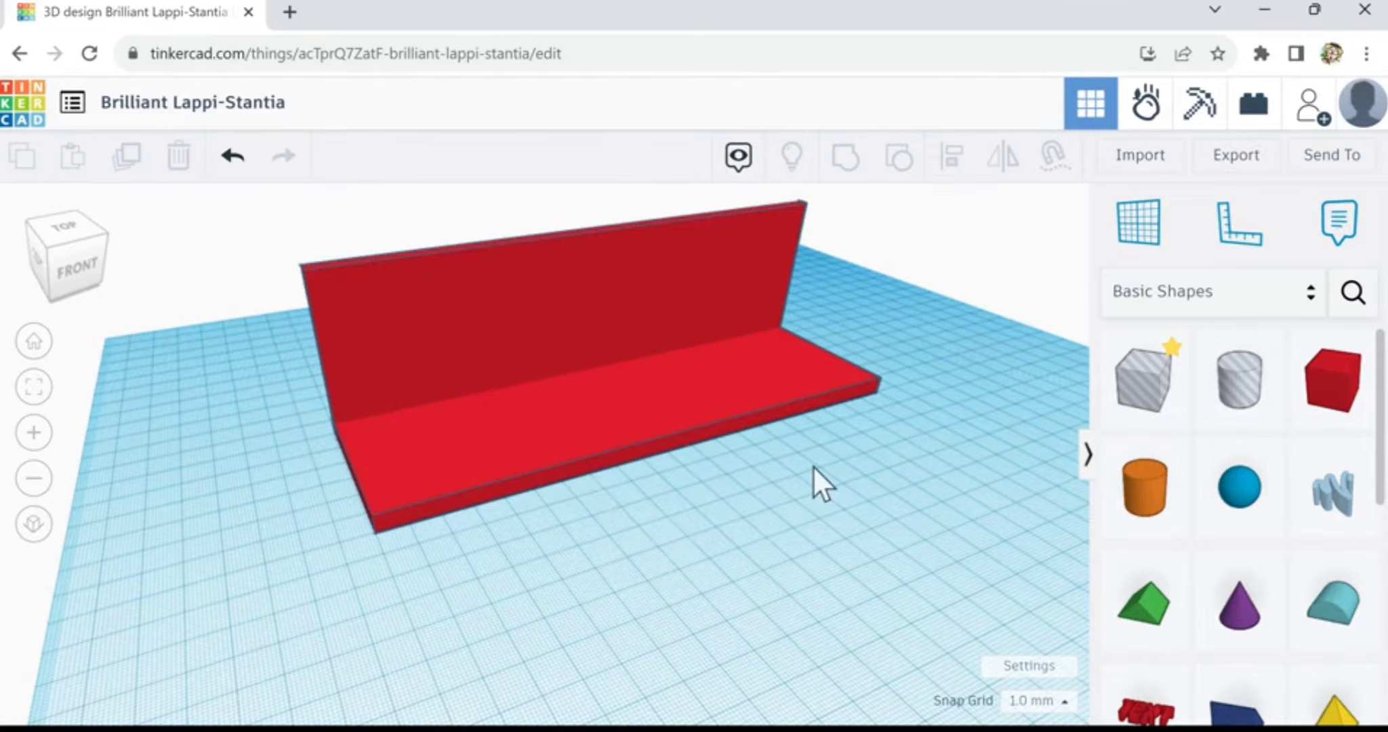
pyautogui.moveTo(544, 547); pyautogui.dragTo(632, 549, button='right')
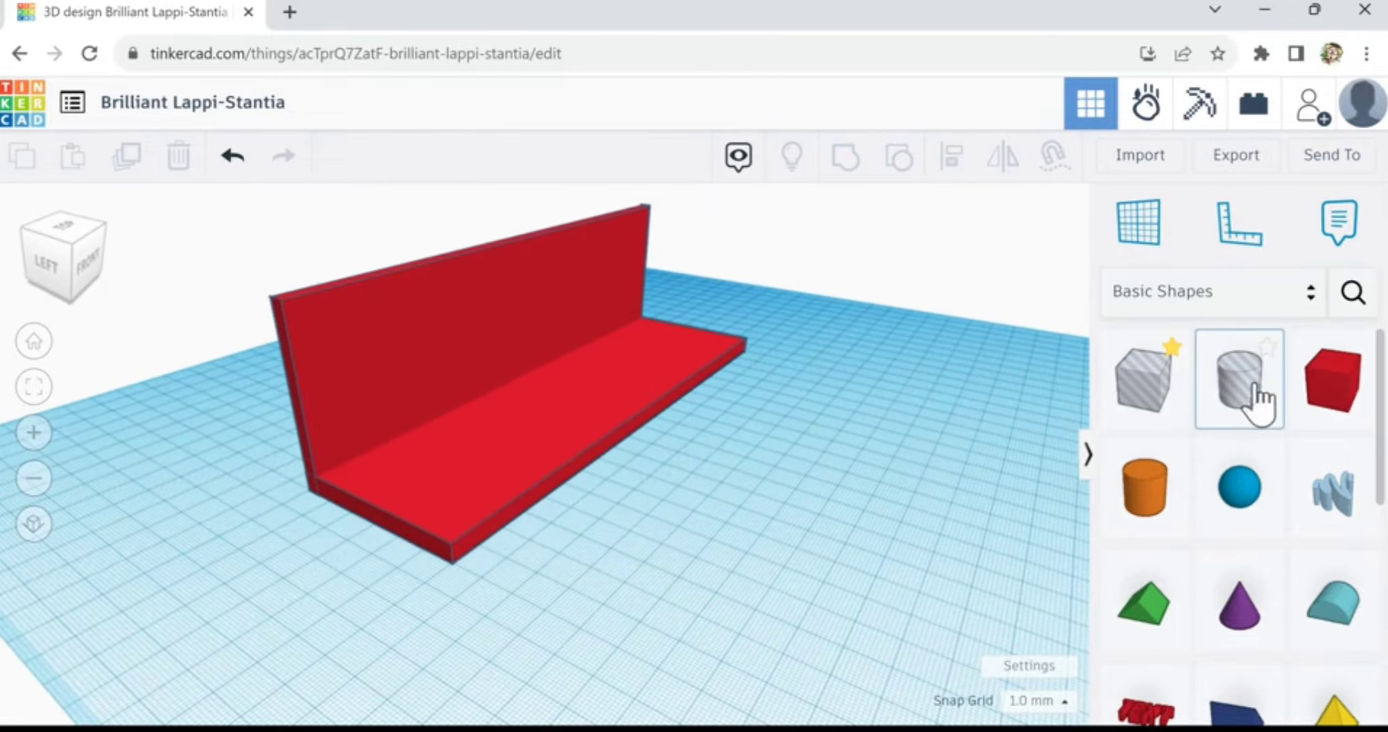
pyautogui.moveTo(1255, 397); pyautogui.dragTo(592, 568)
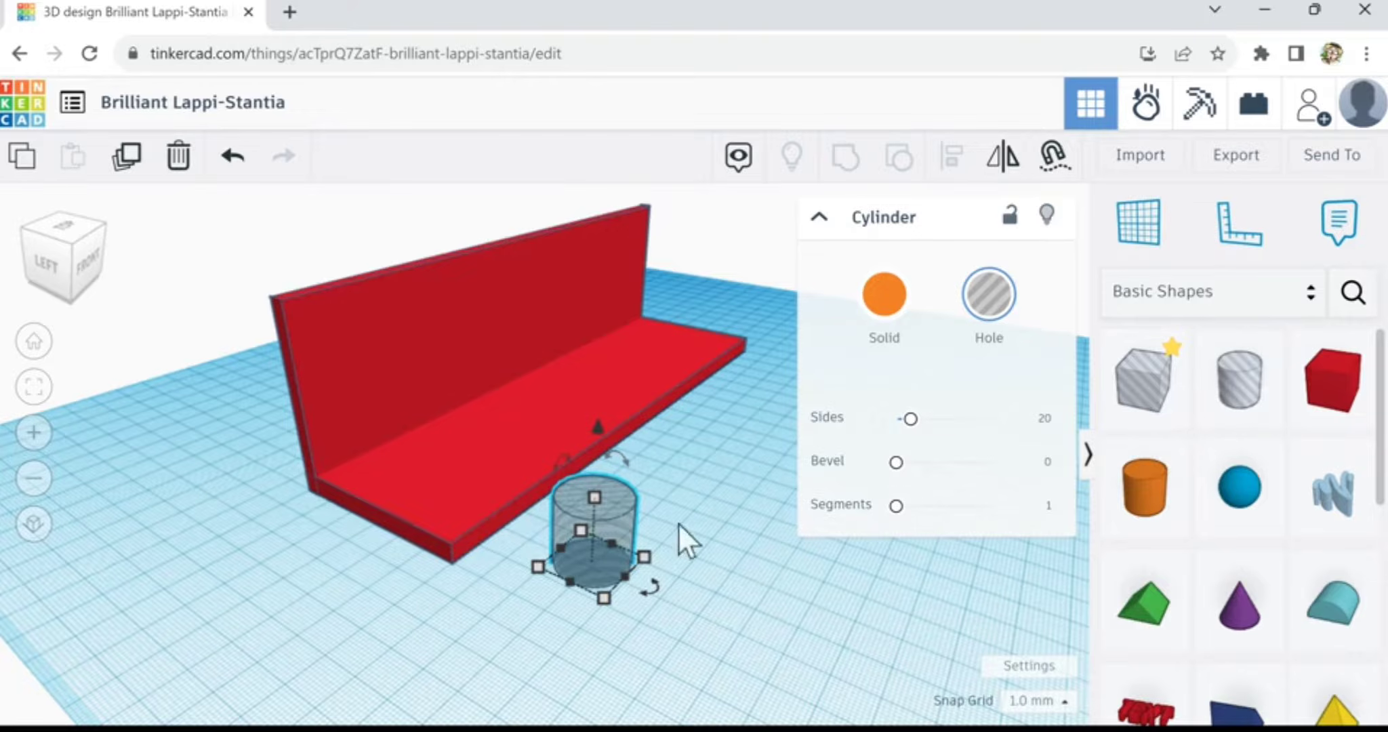
pyautogui.moveTo(670, 531); pyautogui.dragTo(735, 520, button='right')
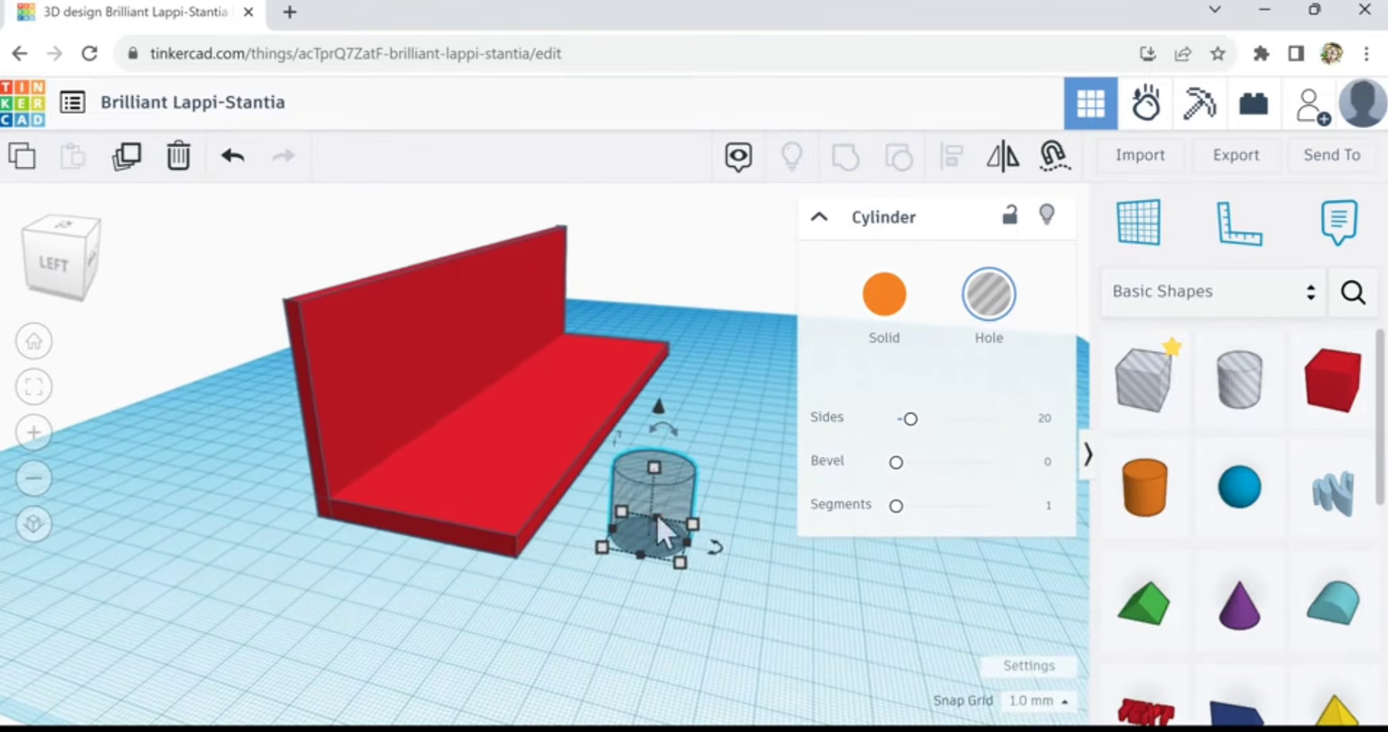
pyautogui.moveTo(653, 472); pyautogui.dragTo(674, 371)
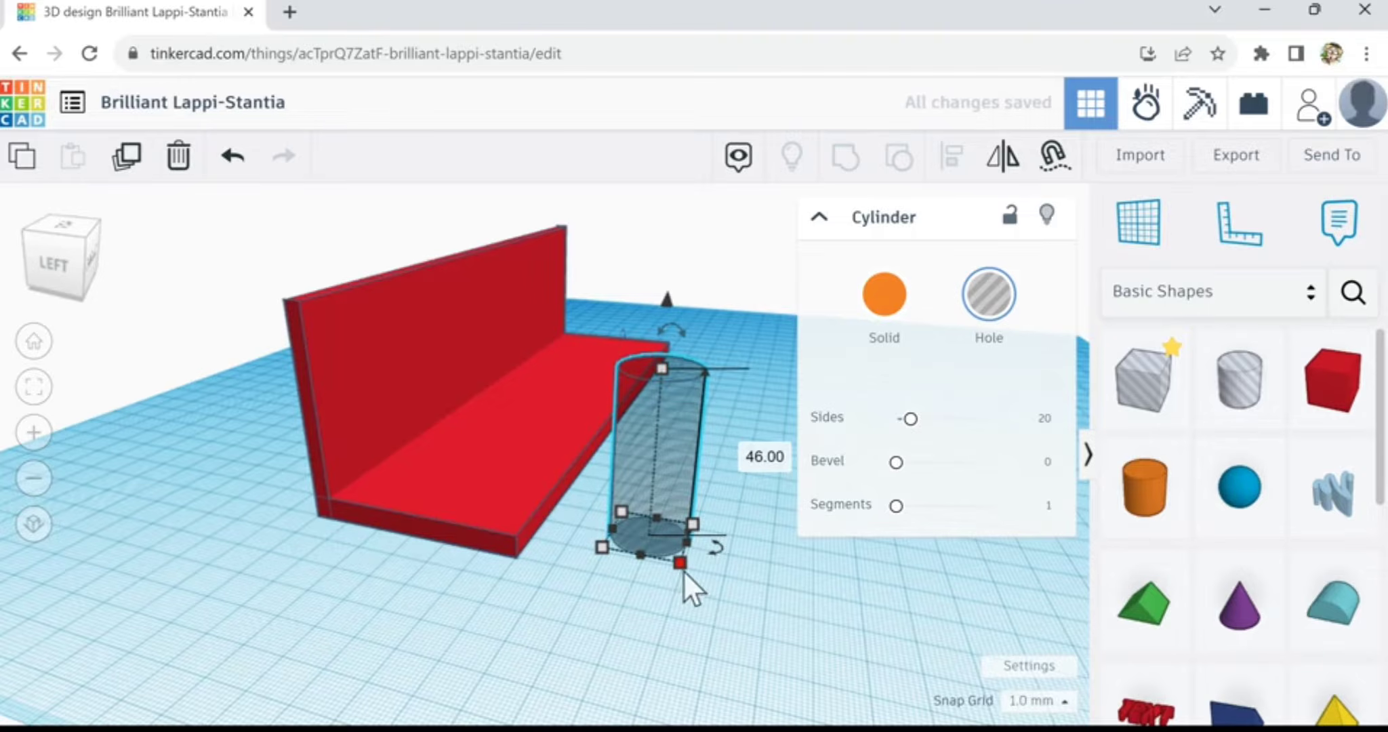
# - Set the hole cylinder's base to 2 mm by 2 mm
pyautogui.moveTo(680, 571)
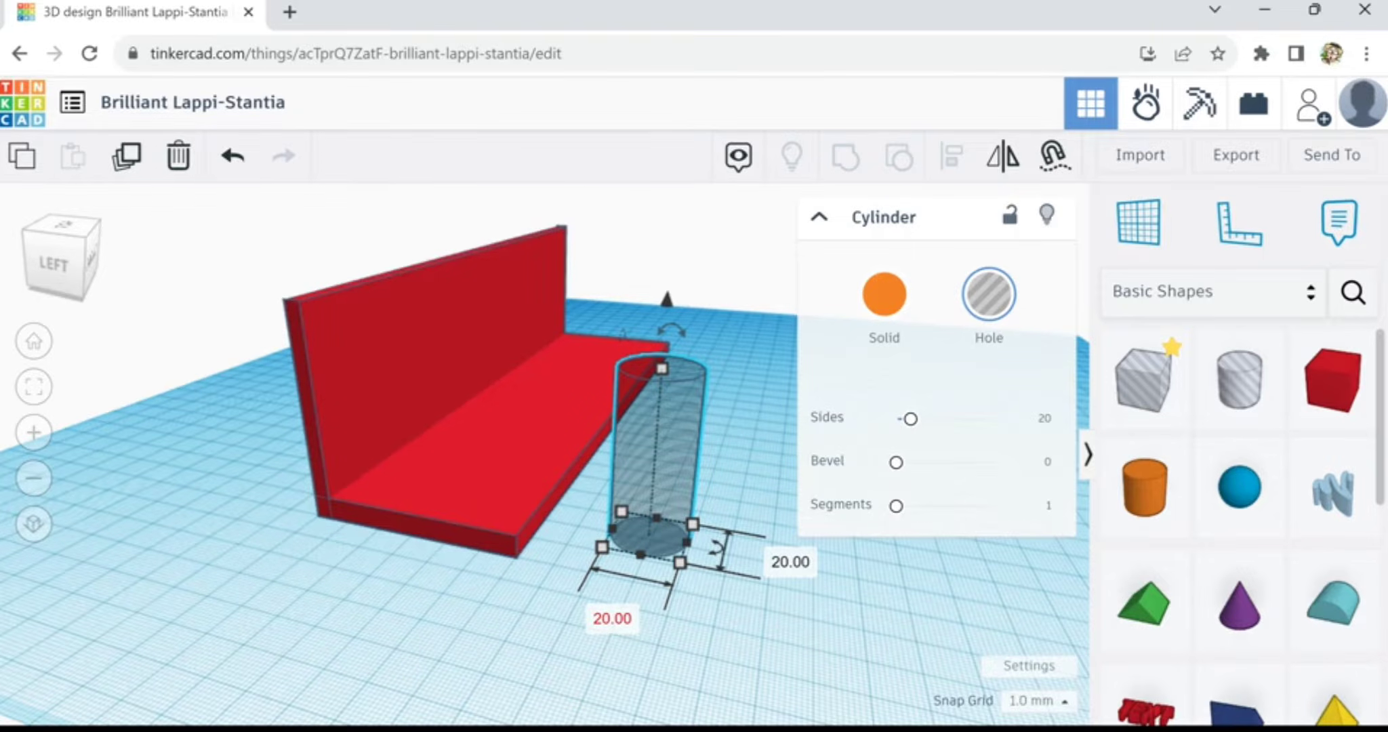
pyautogui.click(612, 619)
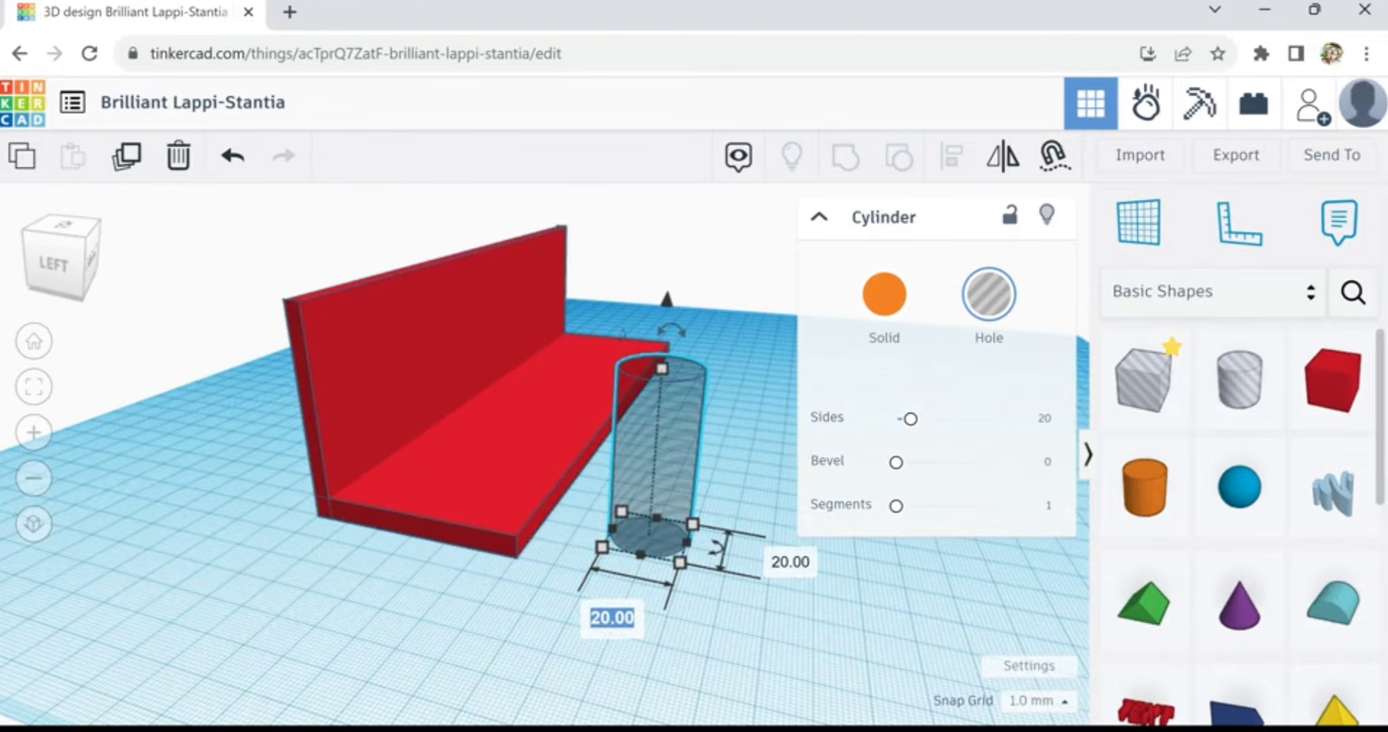
pyautogui.write('2')
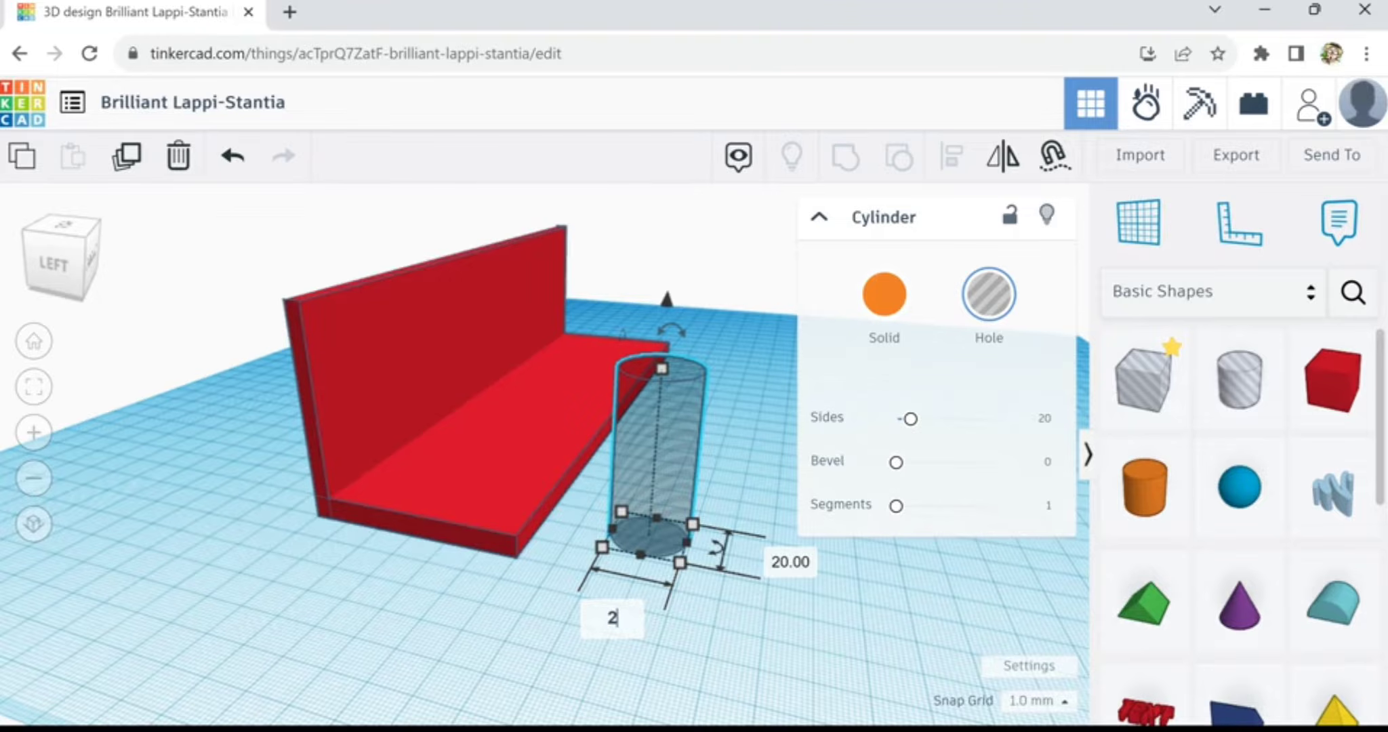
pyautogui.press('Tab')
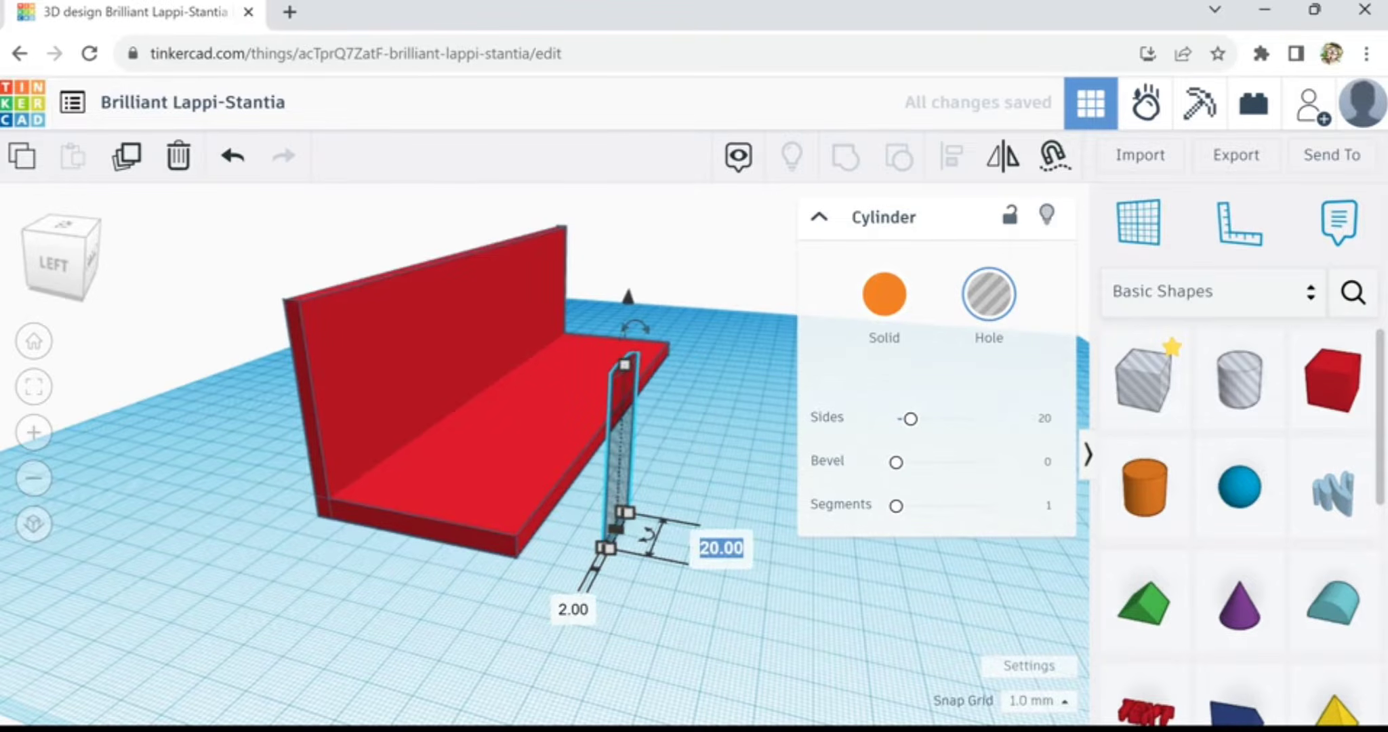
pyautogui.write('2')
pyautogui.press('Return')
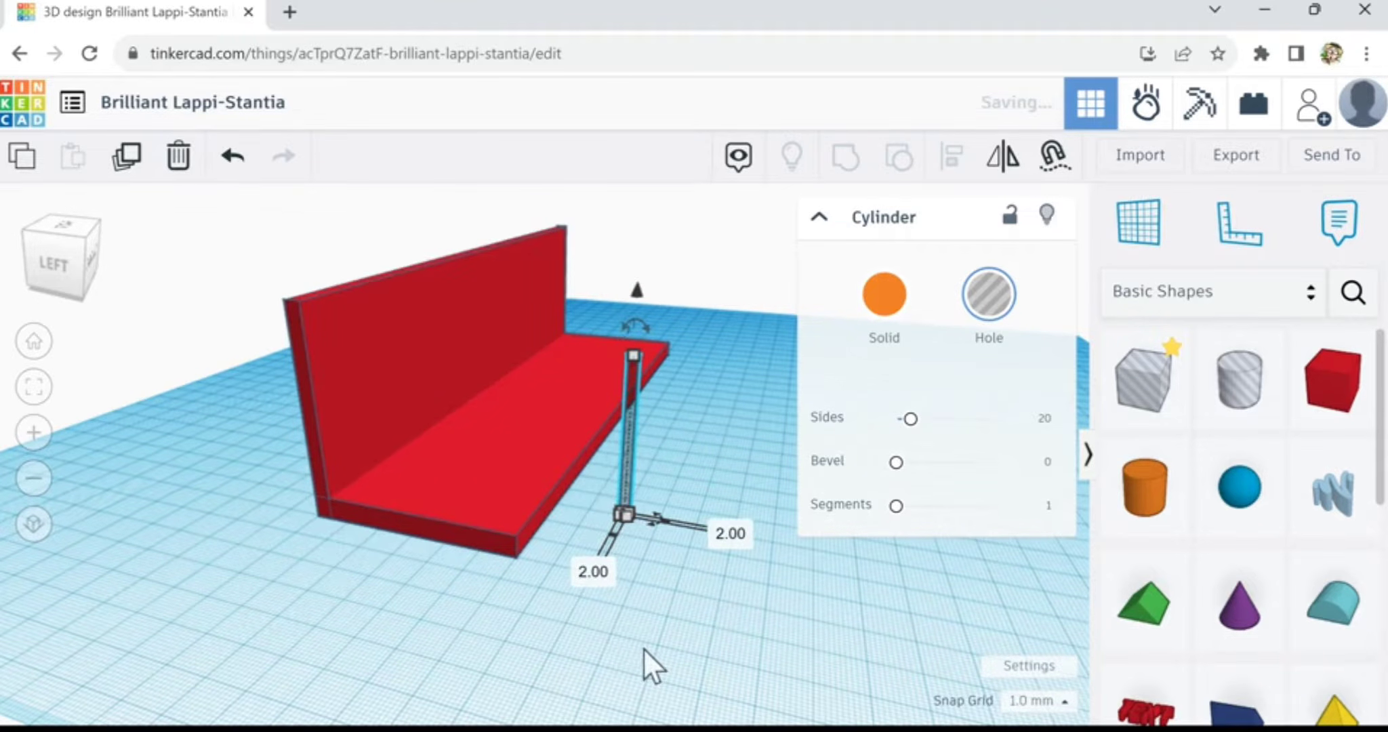
# - Rotate the thin hole cylinder to lie horizontally, perpendicular to the upright wall
pyautogui.scroll(5, 648, 468)
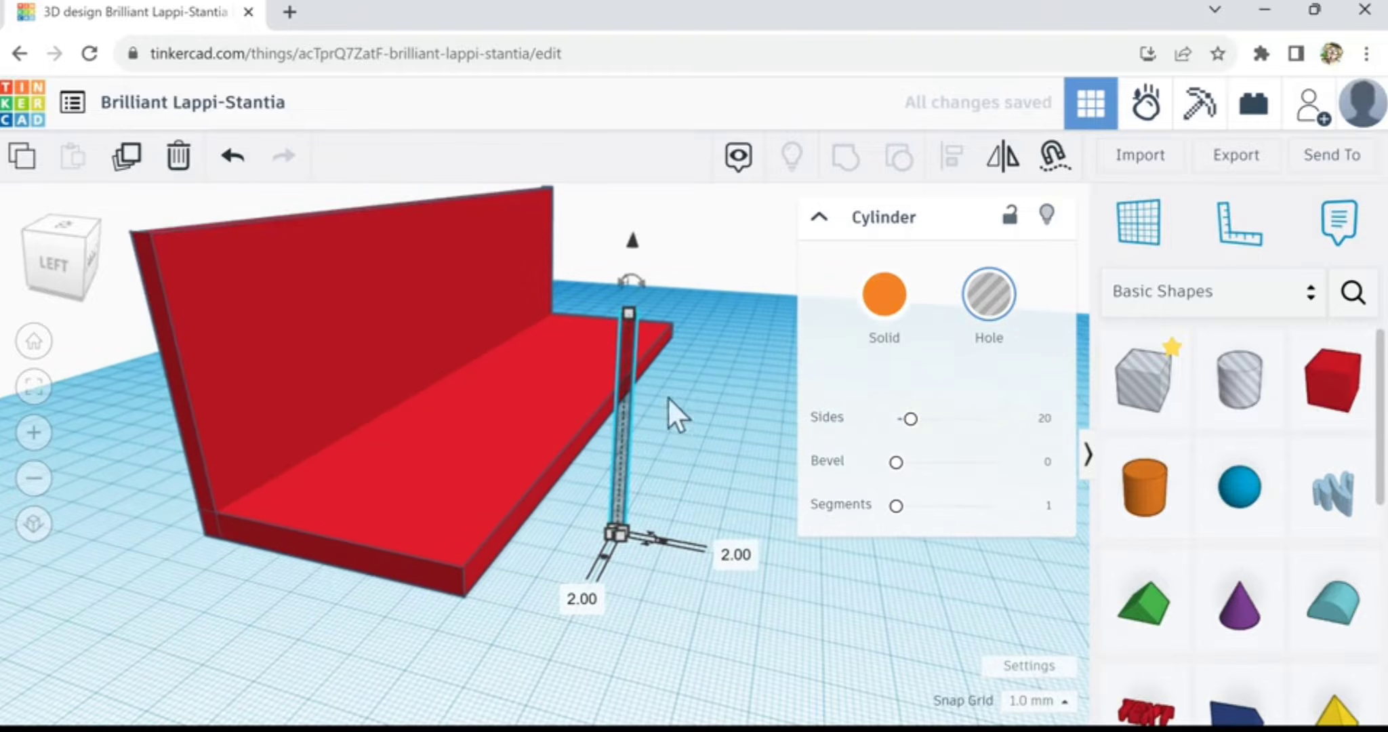
pyautogui.moveTo(674, 426); pyautogui.dragTo(660, 390, button='right')
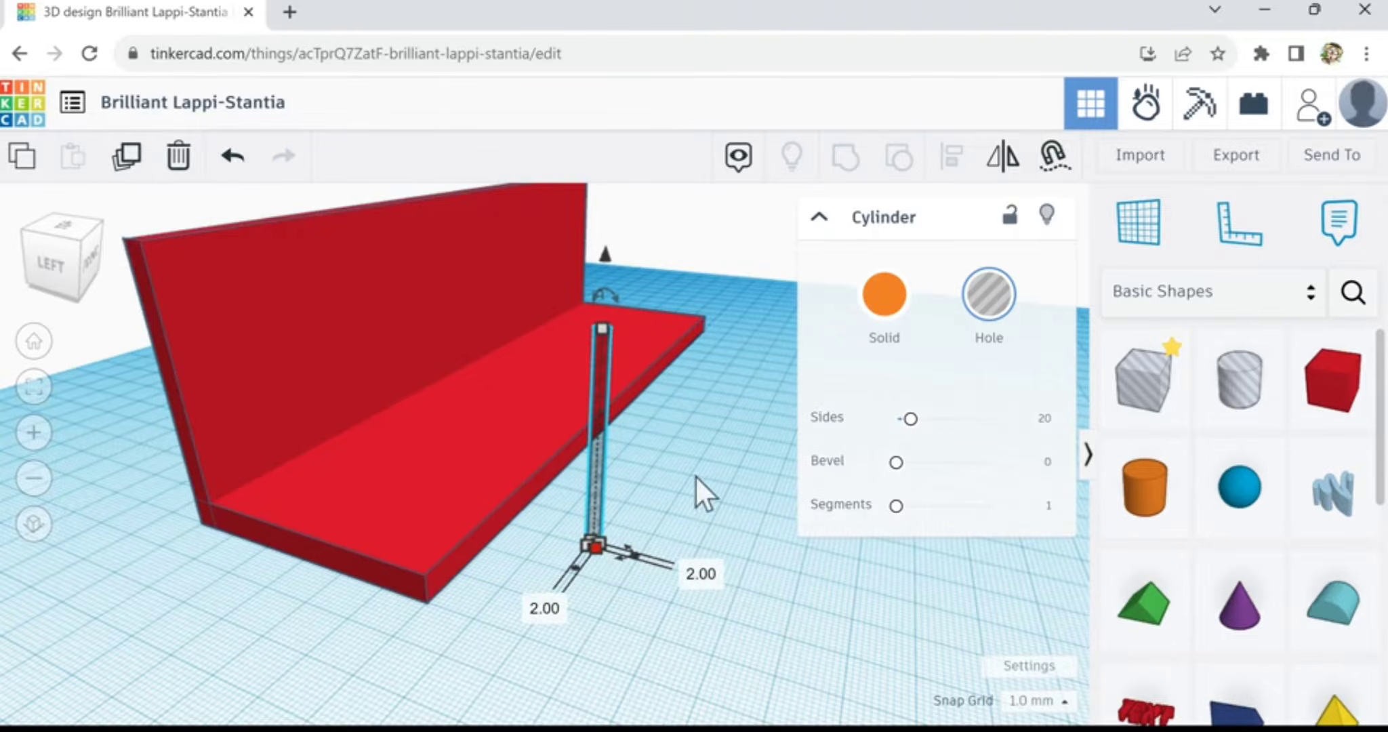
pyautogui.moveTo(695, 475); pyautogui.dragTo(752, 351, button='right')
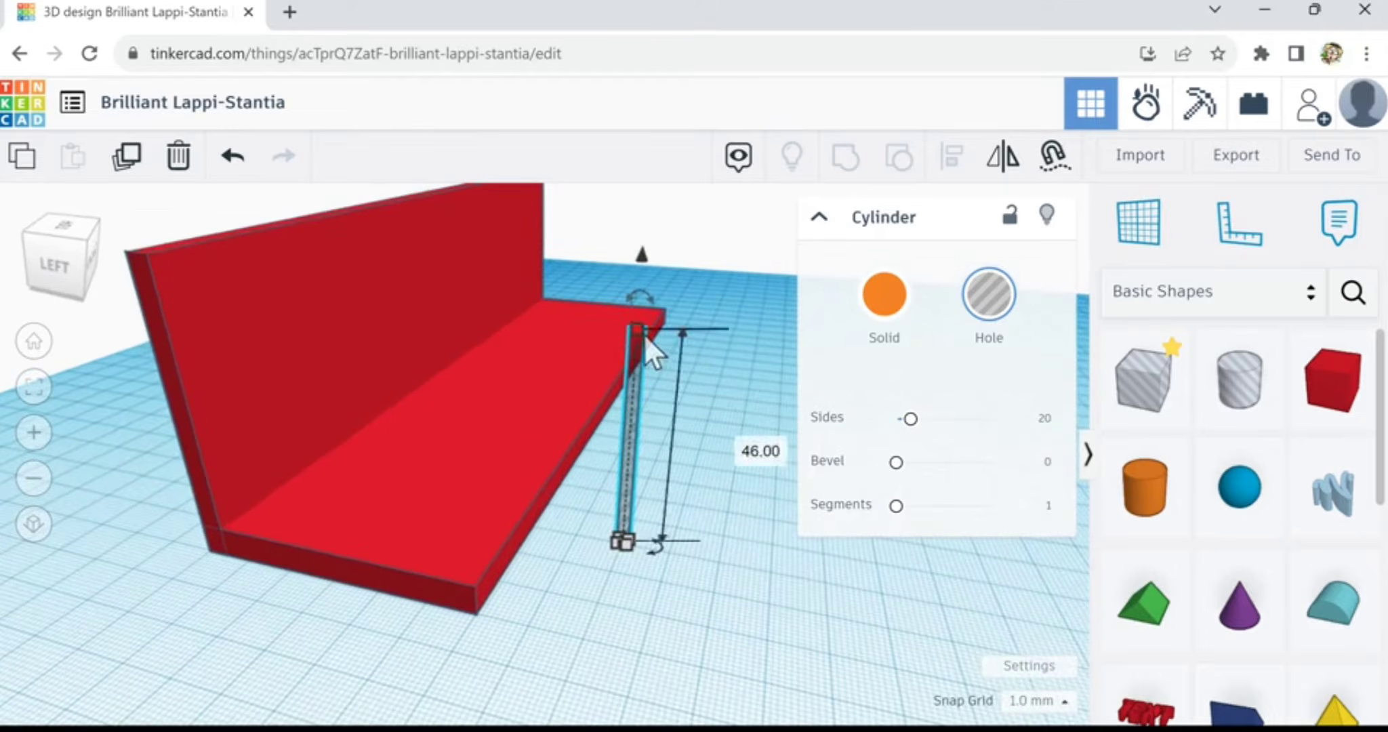
pyautogui.moveTo(652, 302); pyautogui.dragTo(690, 450)
# - Move the horizontal hole cylinder across the flat panel until it passes through the upright wall near one end
pyautogui.press('Left')
pyautogui.press('Left')
pyautogui.press('Left')
pyautogui.press('Left')
pyautogui.press('Left')
pyautogui.press('Left')
pyautogui.press('Left')
pyautogui.press('Left')
pyautogui.press('Left')
pyautogui.press('Left')
pyautogui.press('Left')
pyautogui.press('Left')
pyautogui.press('Left')
pyautogui.press('Left')
pyautogui.press('Left')
pyautogui.press('Left')
pyautogui.press('Left')
pyautogui.press('Left')
pyautogui.press('Left')
pyautogui.press('Left')
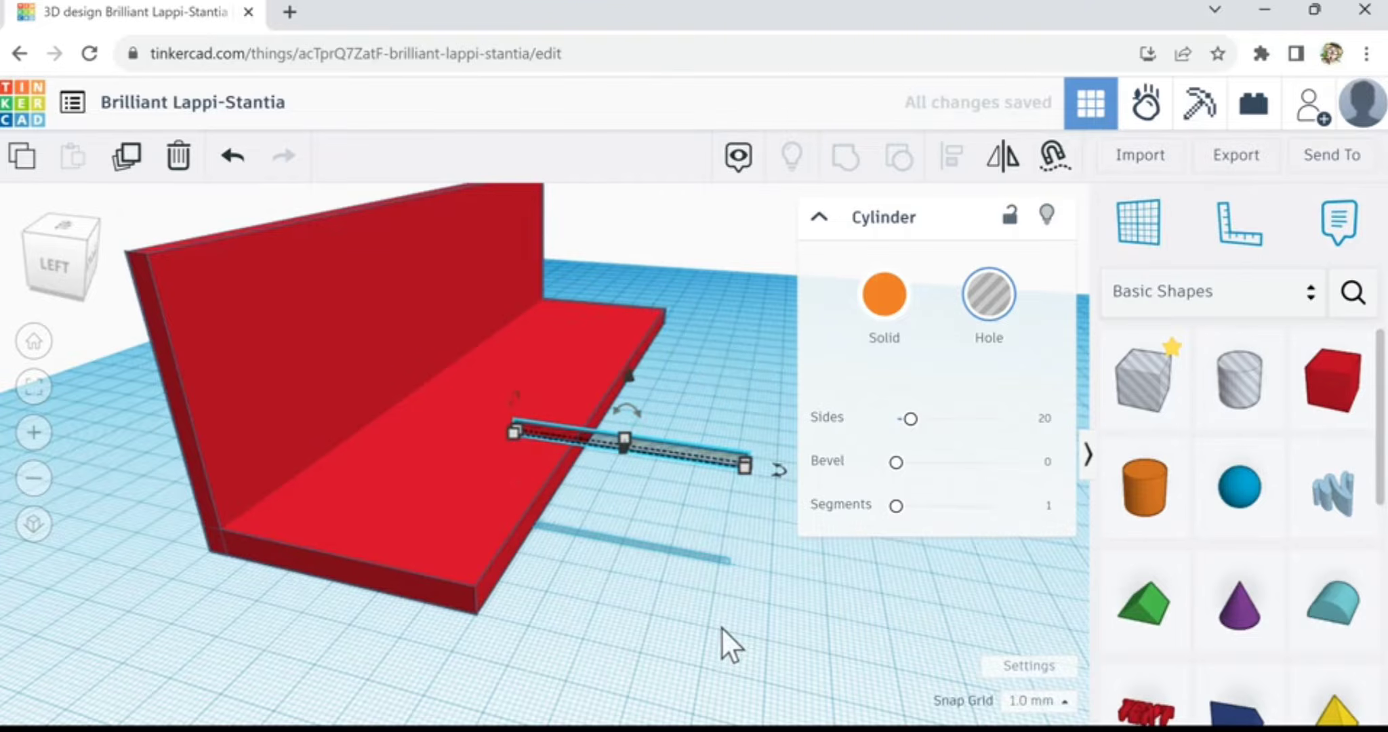
pyautogui.press('Left')
pyautogui.press('Left')
pyautogui.press('Left')
pyautogui.press('Left')
pyautogui.press('Left')
pyautogui.press('Left')
pyautogui.press('Left')
pyautogui.press('Left')
pyautogui.press('Left')
pyautogui.press('Left')
pyautogui.press('Left')
pyautogui.press('Left')
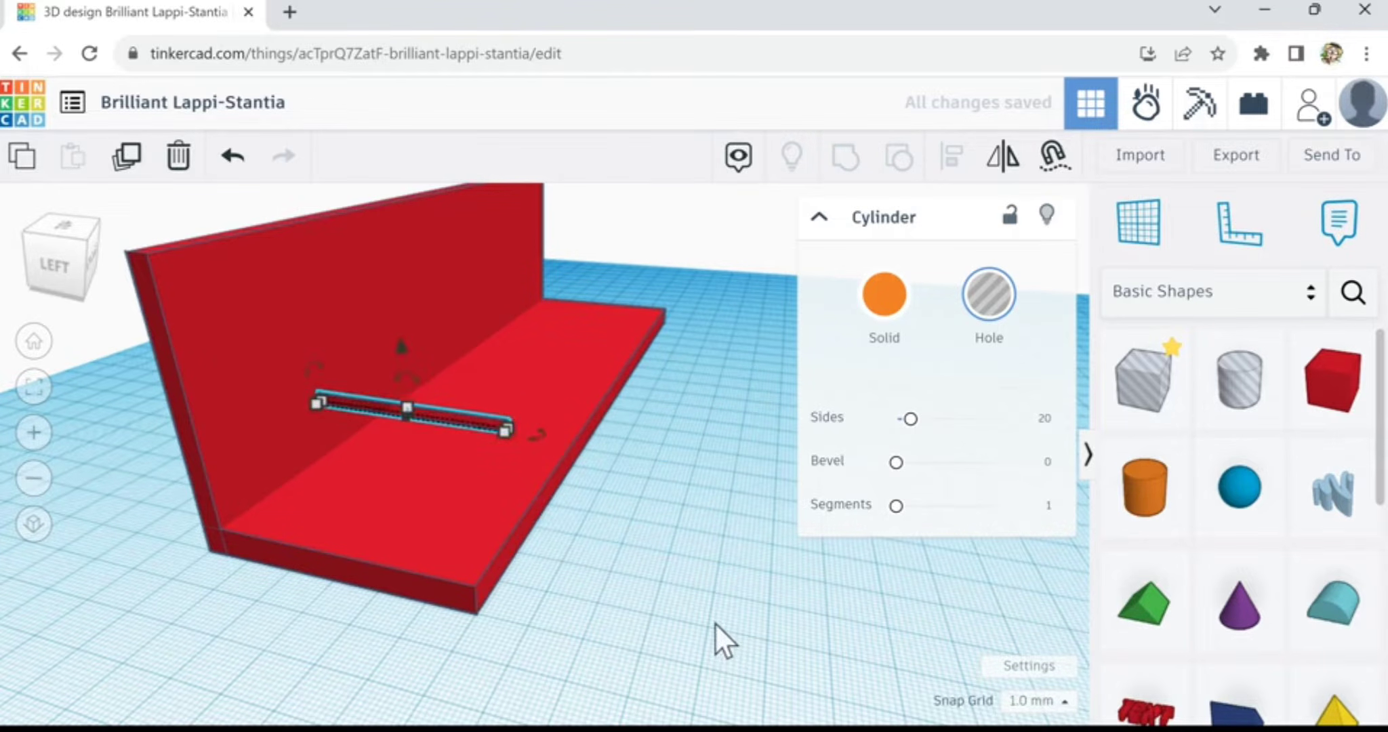
pyautogui.moveTo(269, 628); pyautogui.dragTo(97, 572, button='right')
pyautogui.press('Left')
pyautogui.press('Left')
pyautogui.press('Left')
pyautogui.press('Left')
pyautogui.press('Left')
pyautogui.press('Left')
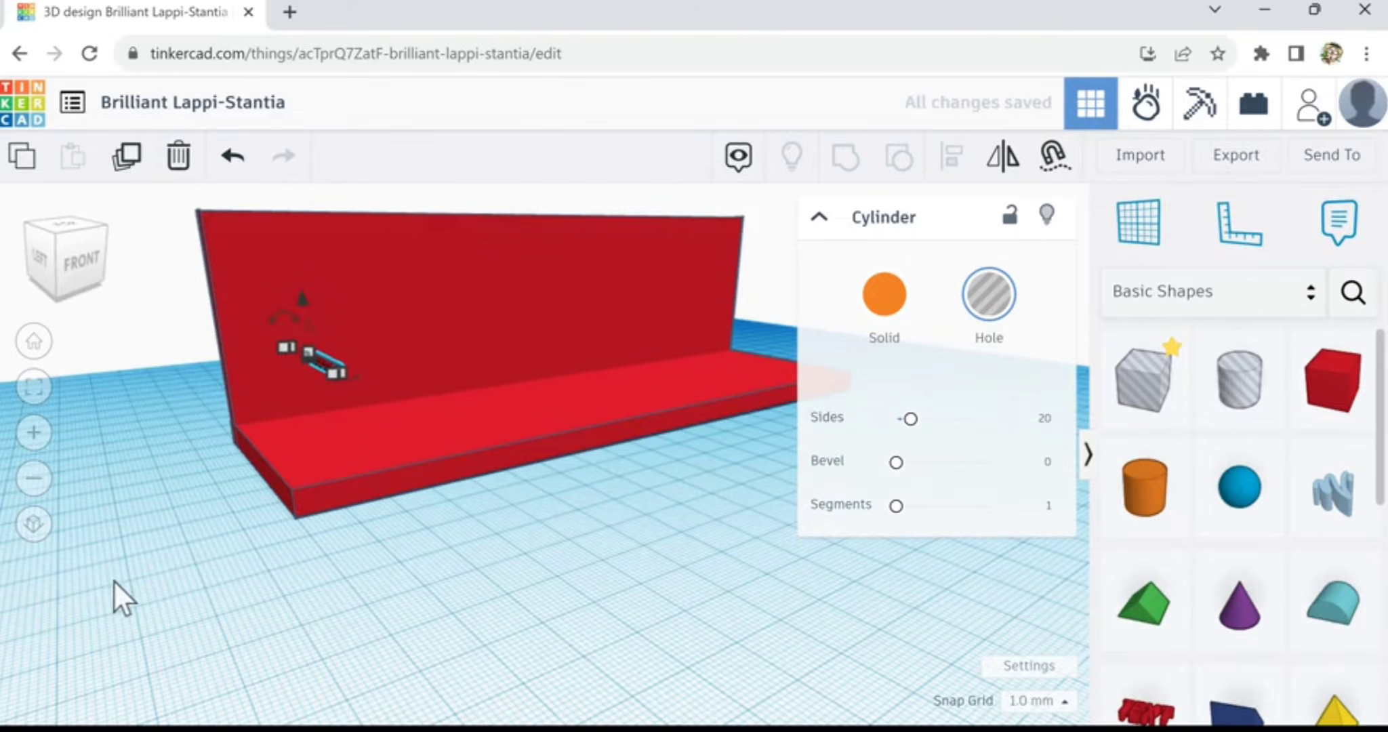
# - Raise the hole cylinder in small increments to the upper part of the upright wall
pyautogui.moveTo(196, 457); pyautogui.dragTo(320, 475, button='right')
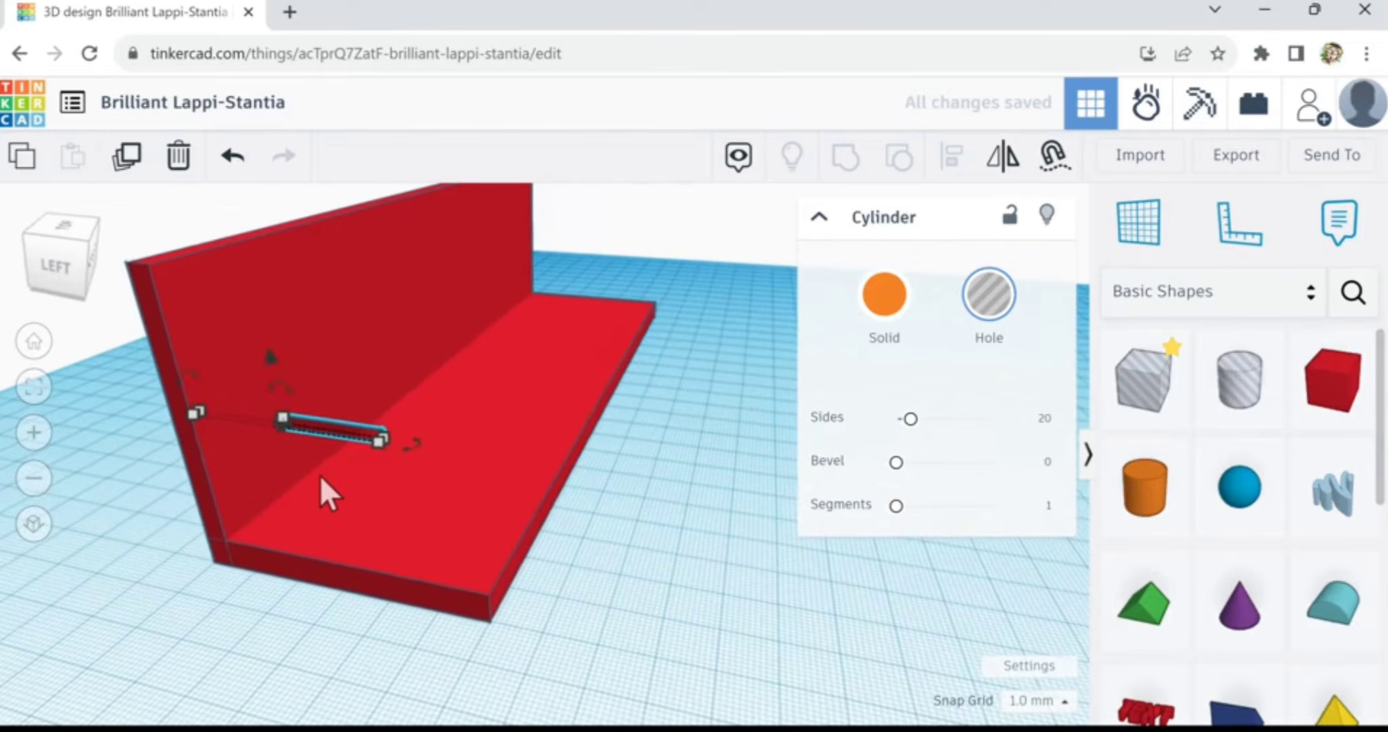
pyautogui.hotkey('ctrl', 'Up')
pyautogui.hotkey('ctrl', 'Up')
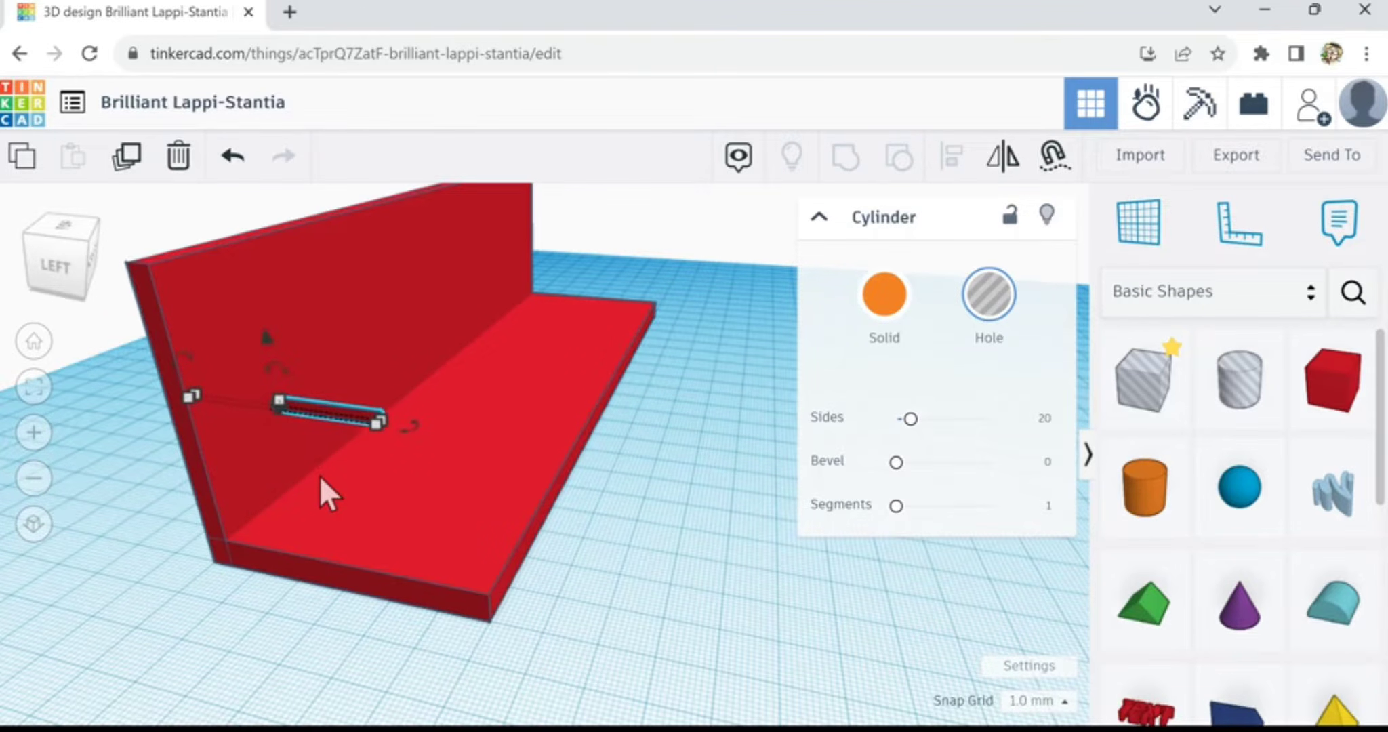
pyautogui.hotkey('ctrl', 'Up')
pyautogui.hotkey('ctrl', 'Up')
pyautogui.hotkey('ctrl', 'Up')
pyautogui.hotkey('ctrl', 'Up')
pyautogui.hotkey('ctrl', 'Up')
pyautogui.hotkey('ctrl', 'Up')
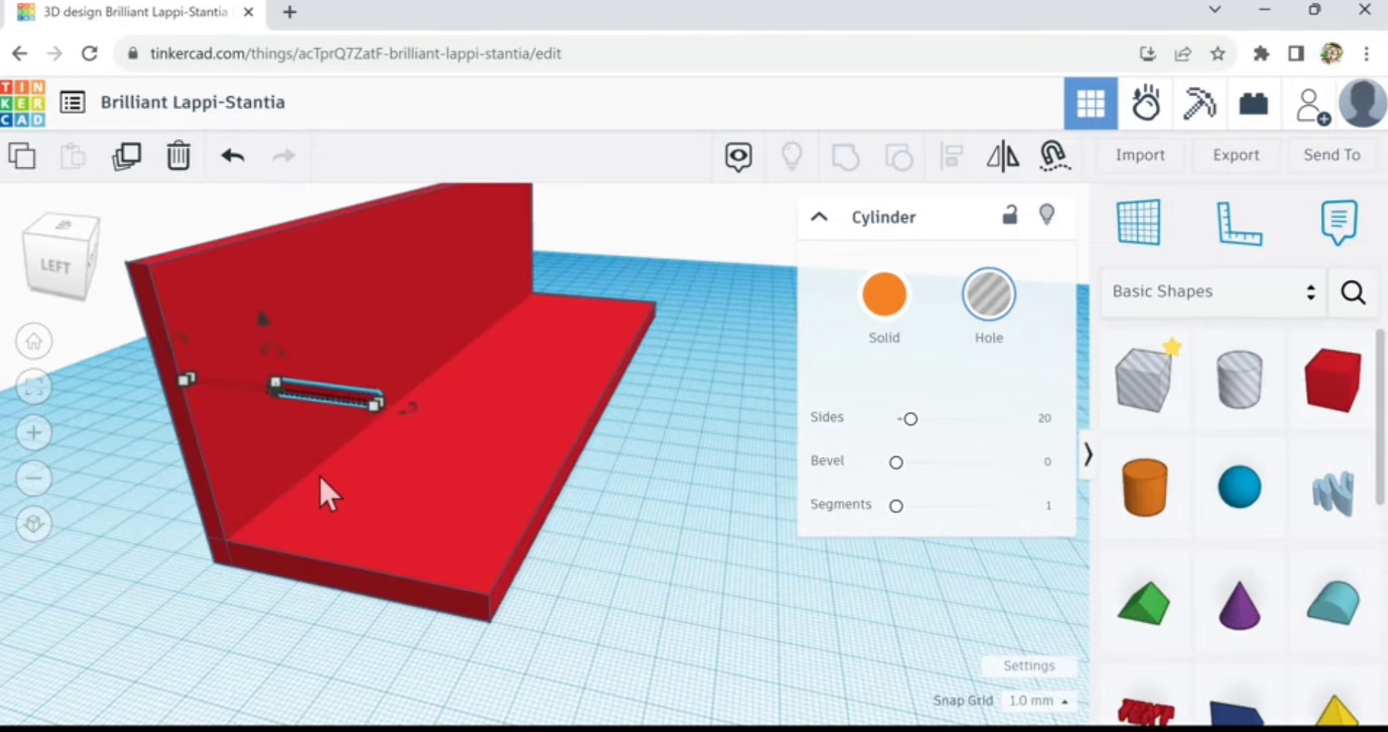
pyautogui.hotkey('ctrl', 'Up')
pyautogui.hotkey('ctrl', 'Up')
pyautogui.hotkey('ctrl', 'Up')
pyautogui.hotkey('ctrl', 'Up')
pyautogui.hotkey('ctrl', 'Up')
pyautogui.hotkey('ctrl', 'Up')
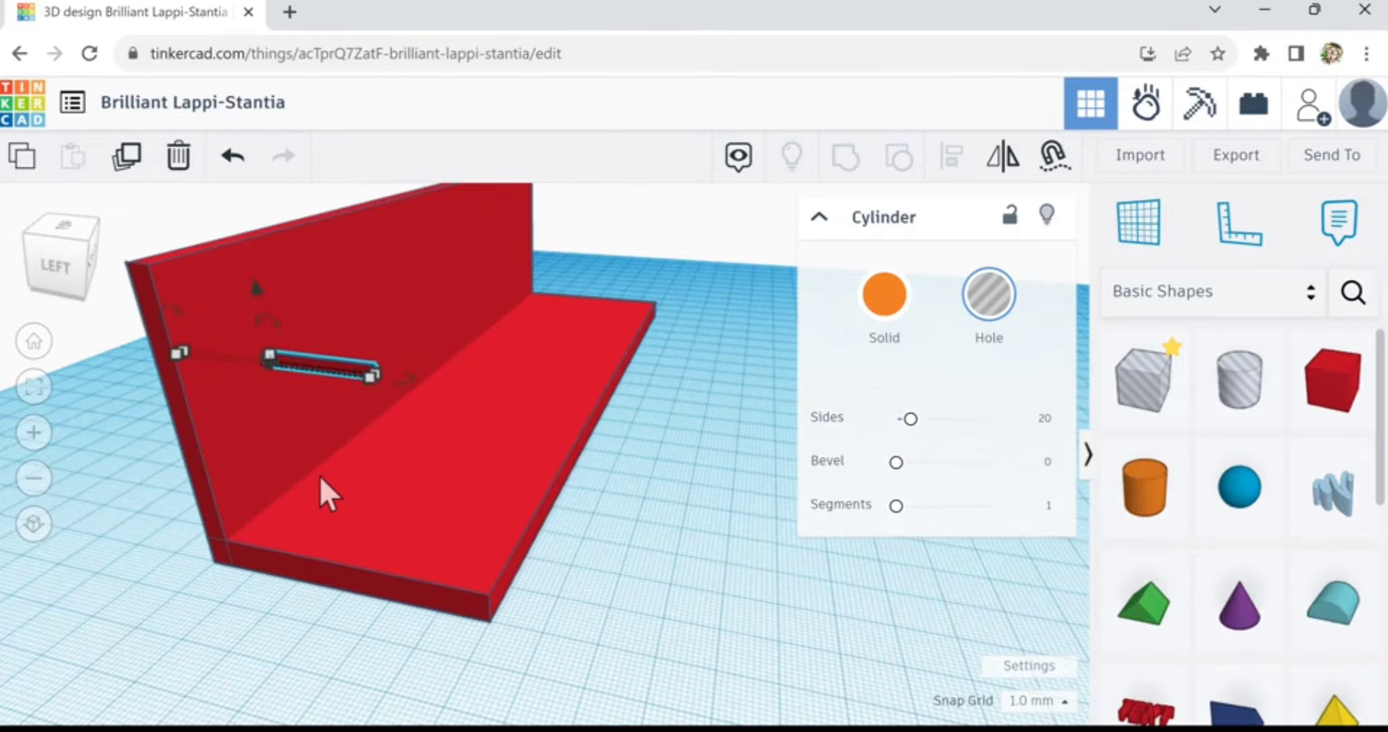
pyautogui.hotkey('ctrl', 'Up')
pyautogui.hotkey('ctrl', 'Up')
pyautogui.hotkey('ctrl', 'Up')
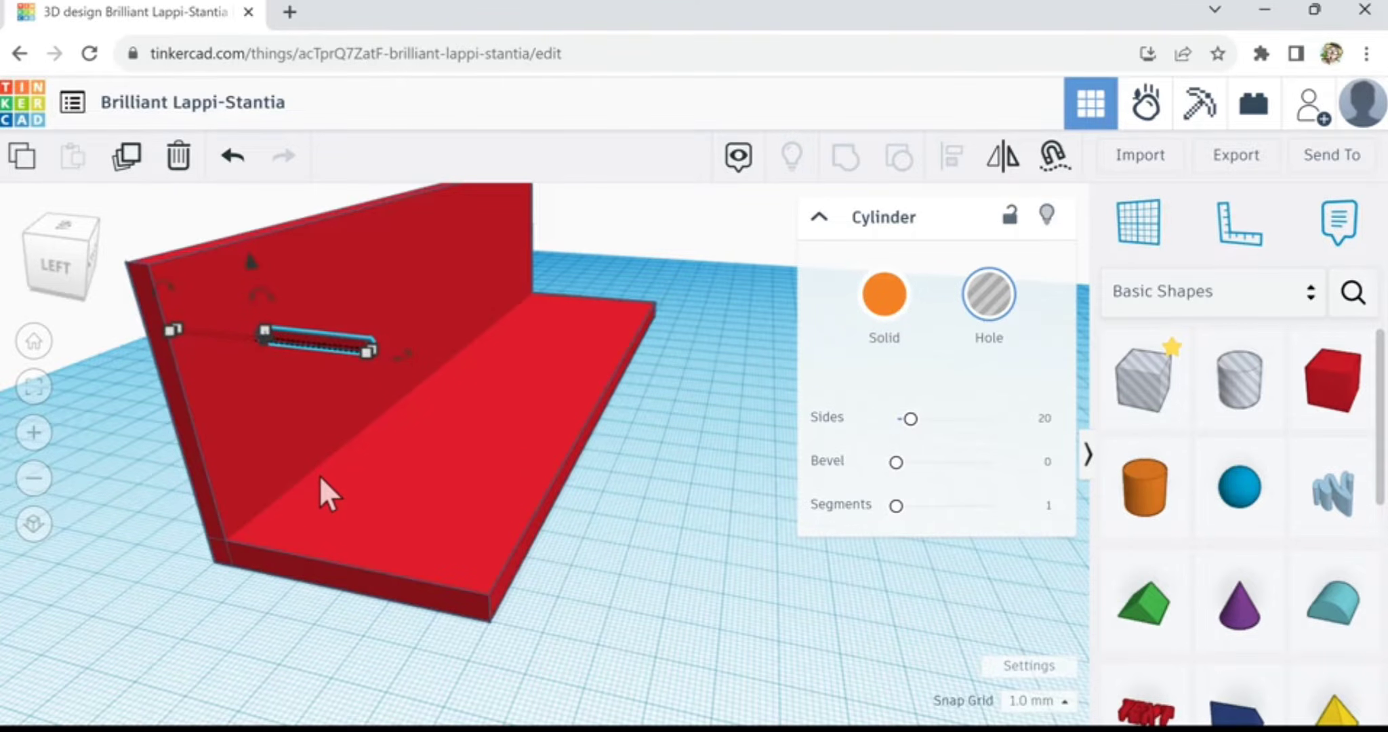
# - Duplicate the hole cylinder and shift the copy sideways along the wall to slightly past its middle
pyautogui.moveTo(713, 536); pyautogui.dragTo(481, 530, button='right')
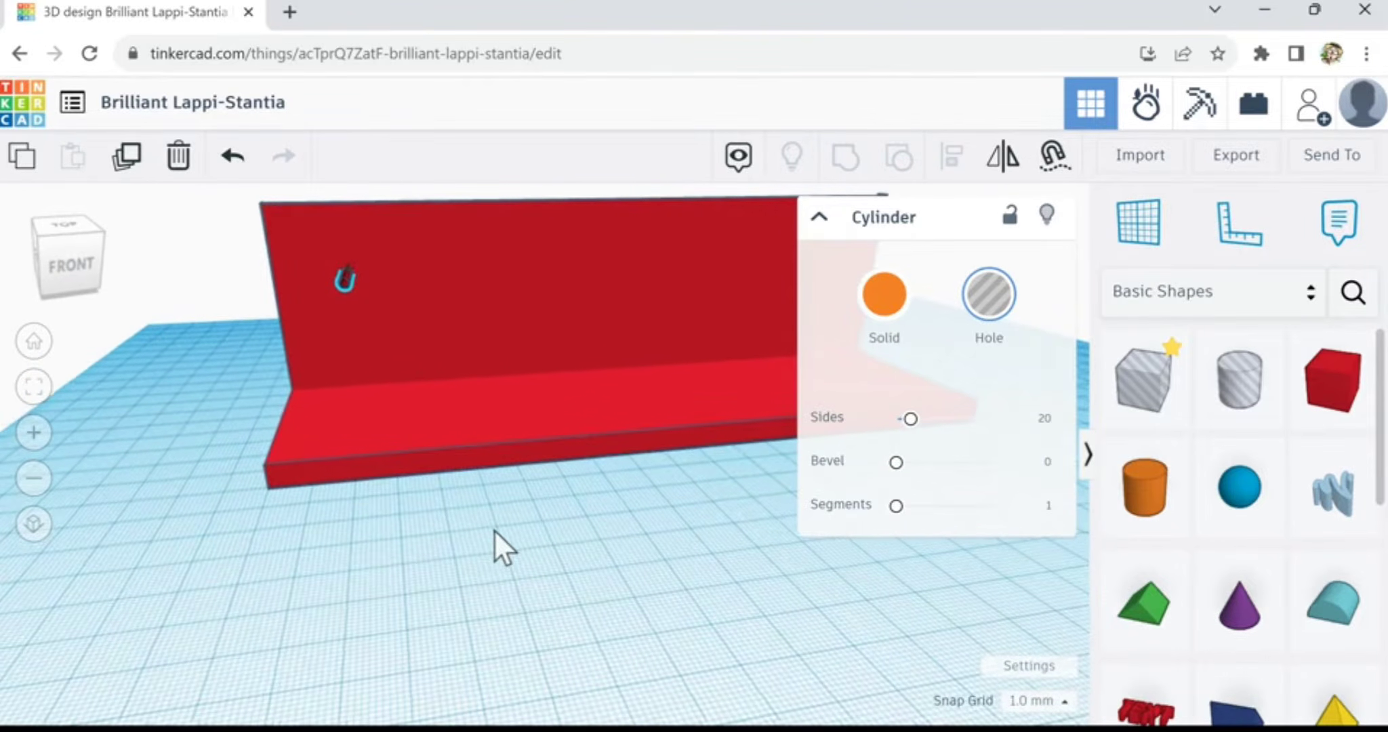
pyautogui.click(234, 496)
pyautogui.click(339, 280)
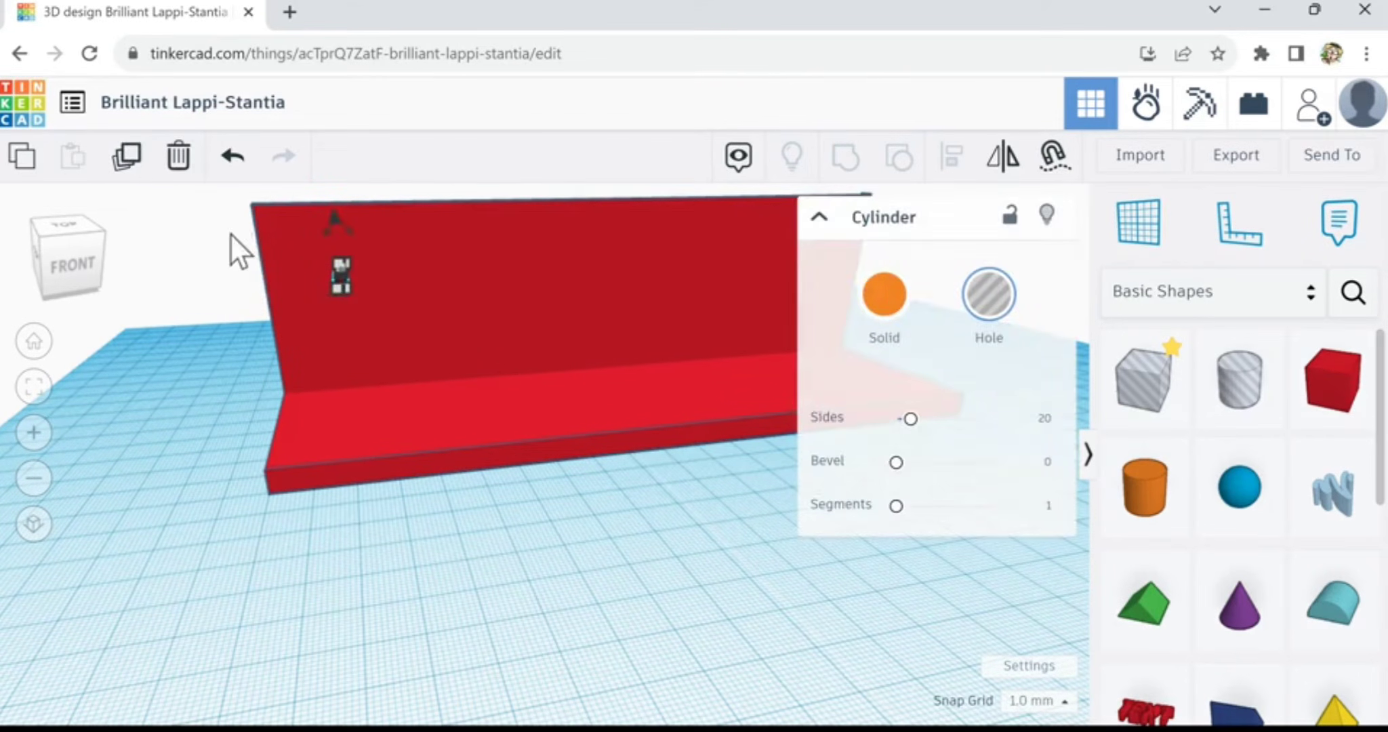
pyautogui.click(127, 158)
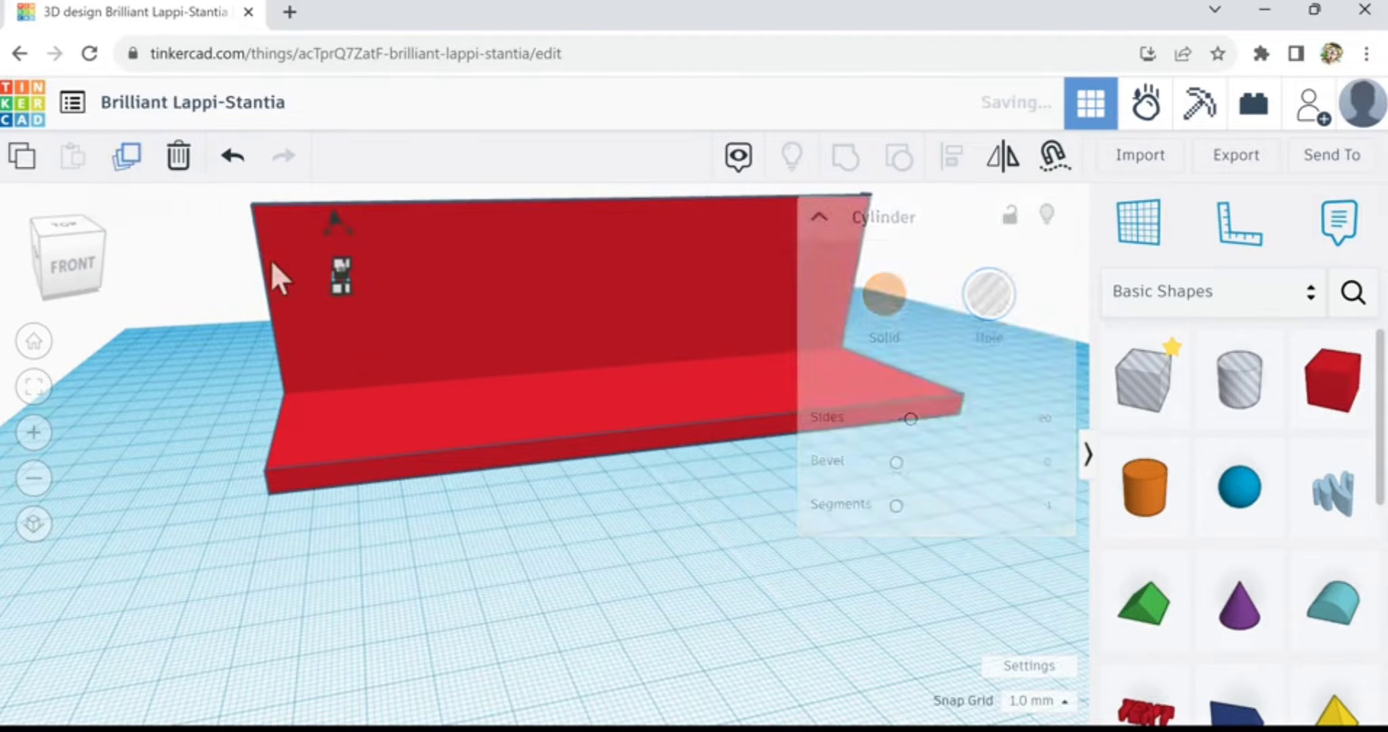
pyautogui.press('Right')
pyautogui.press('Right')
pyautogui.press('Right')
pyautogui.press('Right')
pyautogui.press('Right')
pyautogui.press('Right')
pyautogui.press('Right')
pyautogui.press('Right')
pyautogui.press('Right')
pyautogui.press('Right')
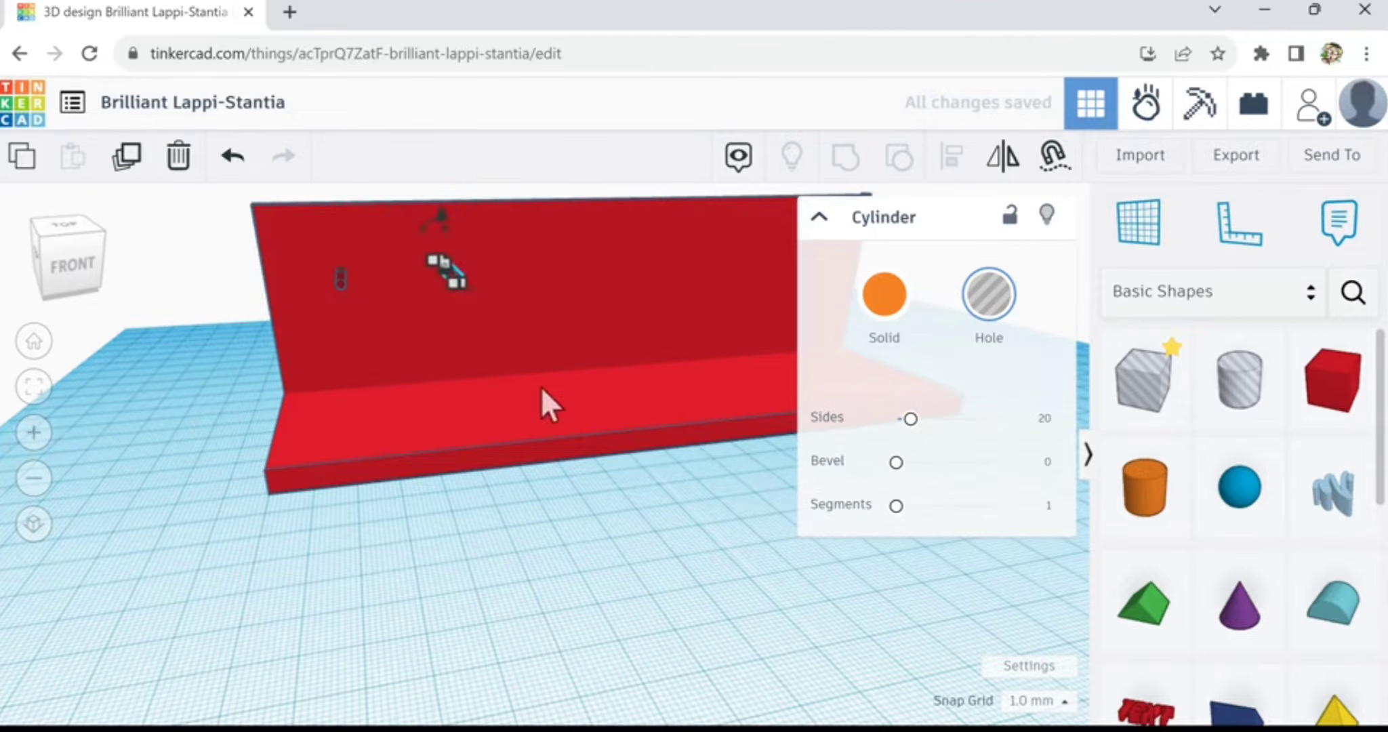
pyautogui.press('Right')
pyautogui.press('Right')
pyautogui.press('Right')
pyautogui.press('Right')
pyautogui.press('Right')
pyautogui.press('Right')
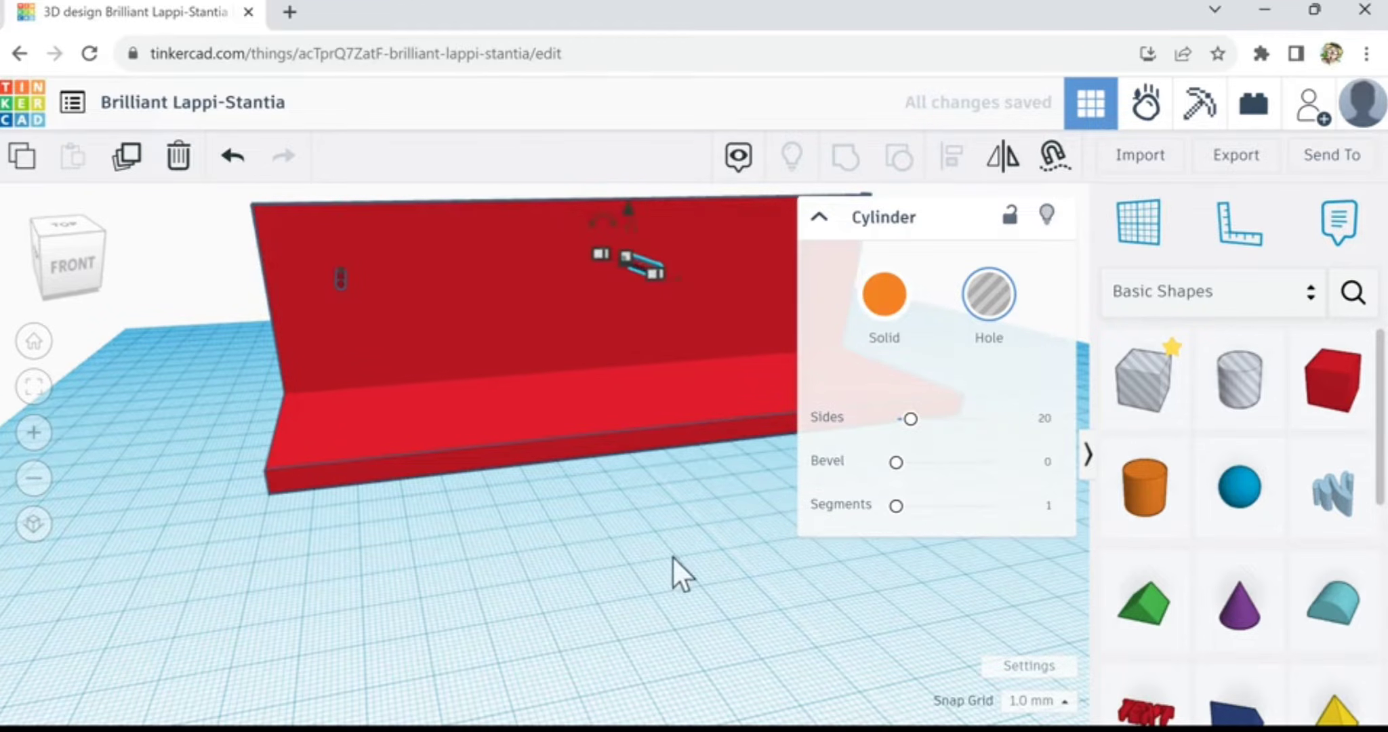
pyautogui.press('Left')
pyautogui.press('Left')
pyautogui.press('Left')
pyautogui.press('Left')
pyautogui.press('Left')
pyautogui.press('Left')
pyautogui.press('Left')
pyautogui.press('Left')
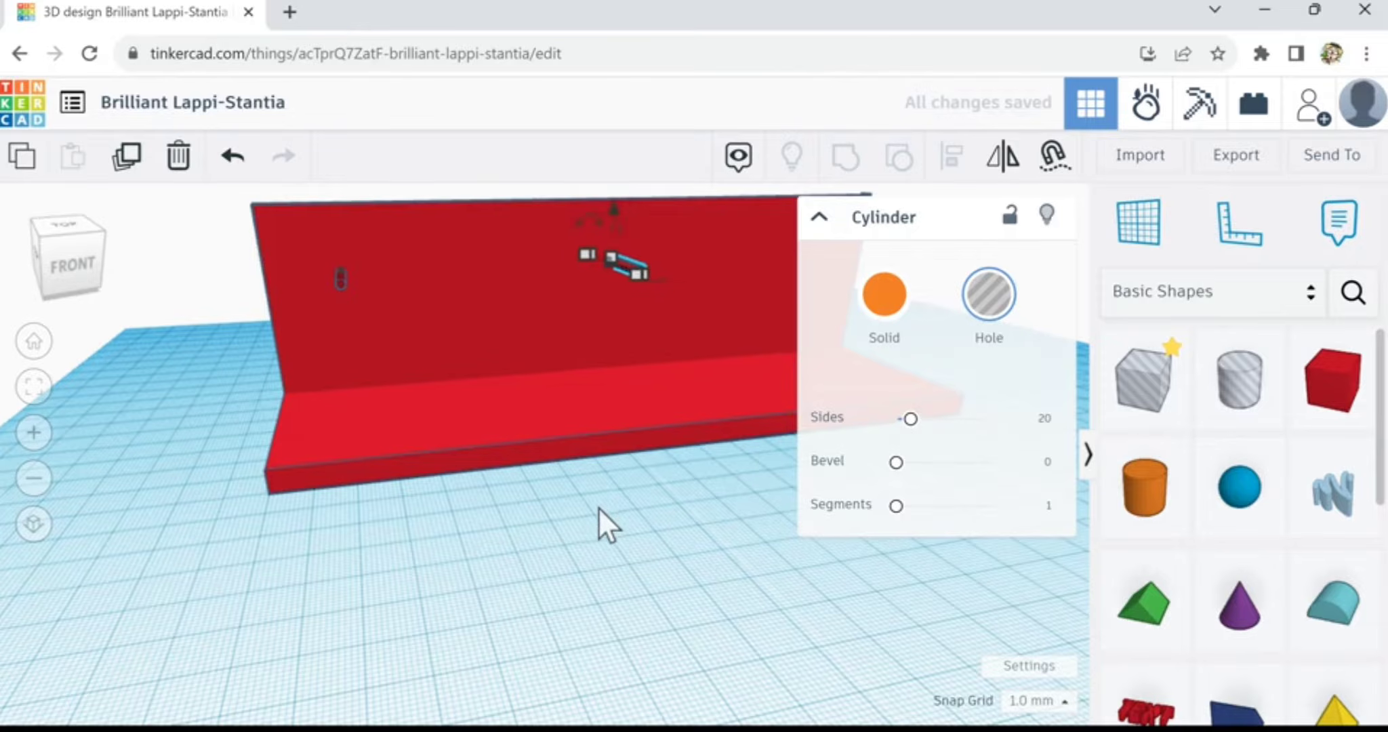
# - Duplicate the second hole cylinder with the same spacing to add a third one, and check its place near the wall's other end
pyautogui.click(124, 166)
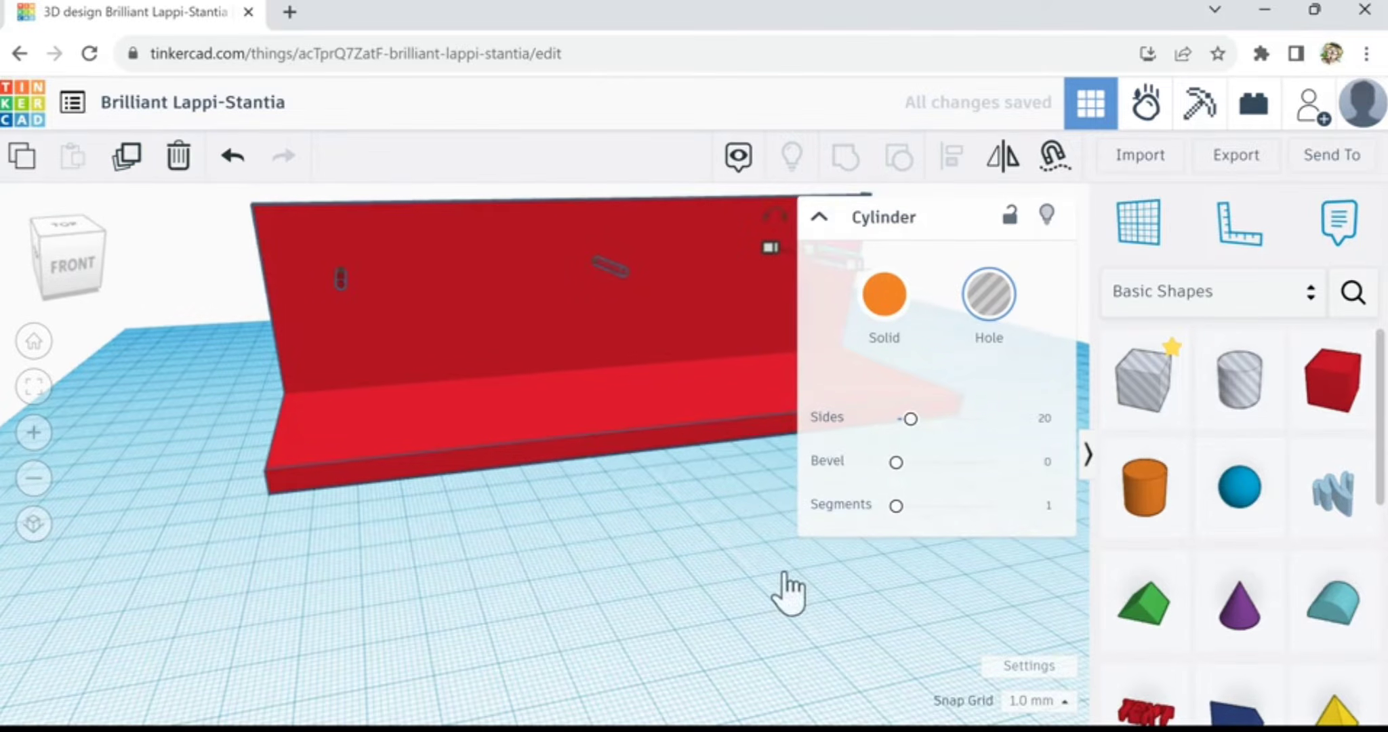
pyautogui.moveTo(790, 589); pyautogui.dragTo(887, 551, button='right')
pyautogui.scroll(5, 730, 391)
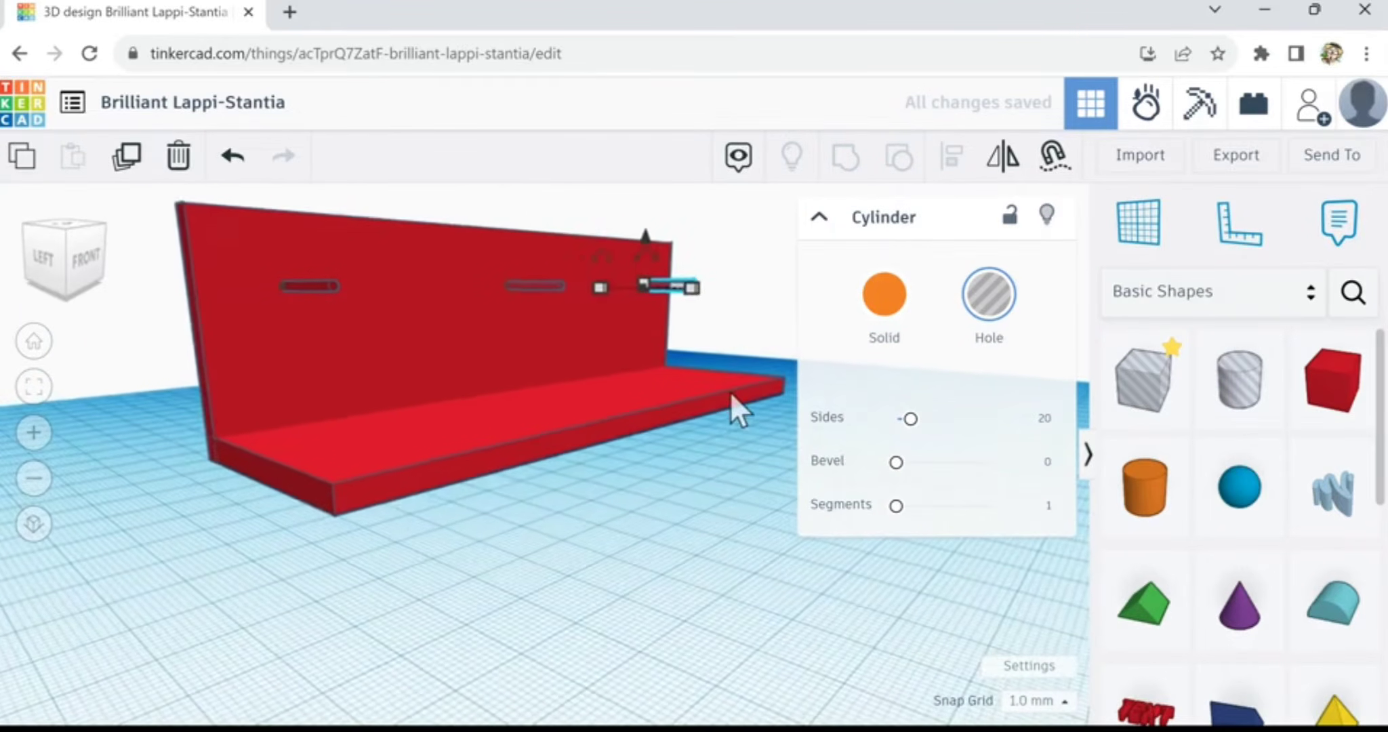
pyautogui.moveTo(725, 381); pyautogui.dragTo(515, 423, button='right')
pyautogui.scroll(-3, 515, 423)
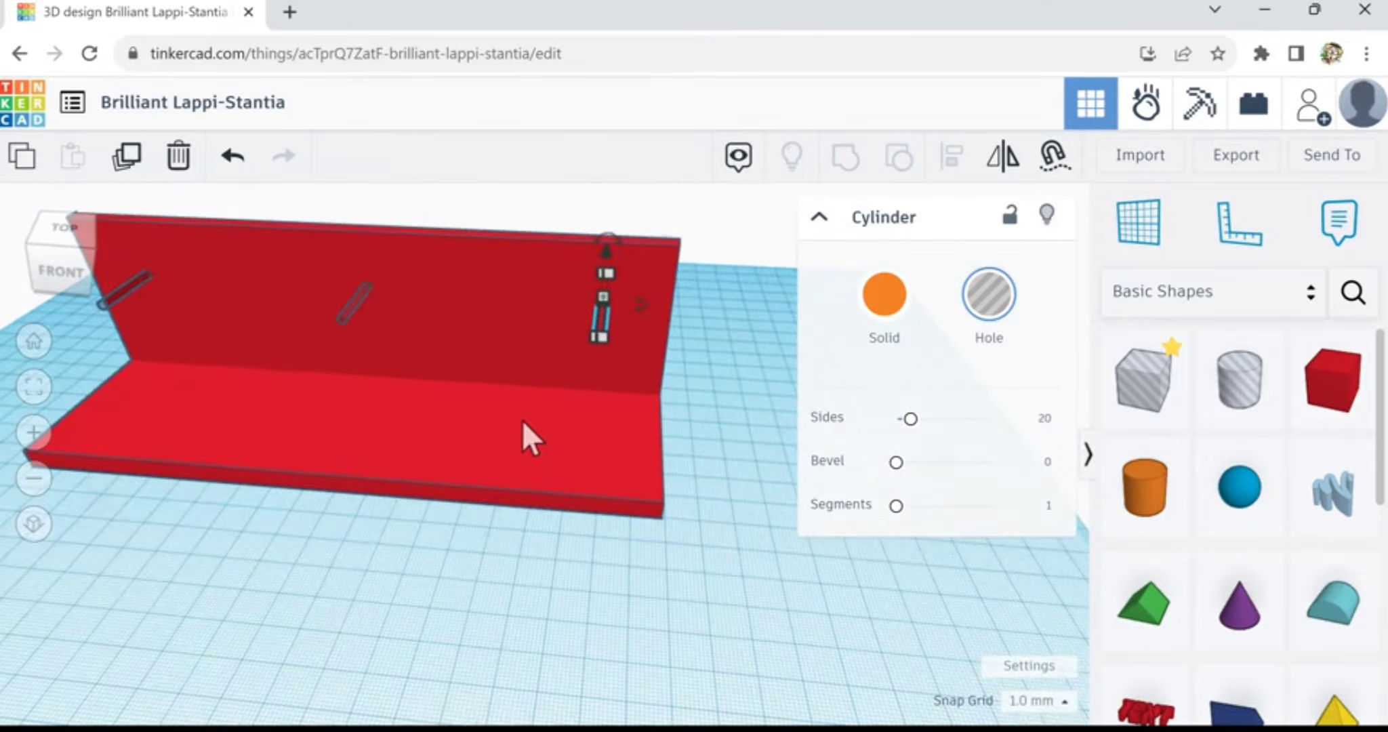
pyautogui.scroll(4, 638, 309)
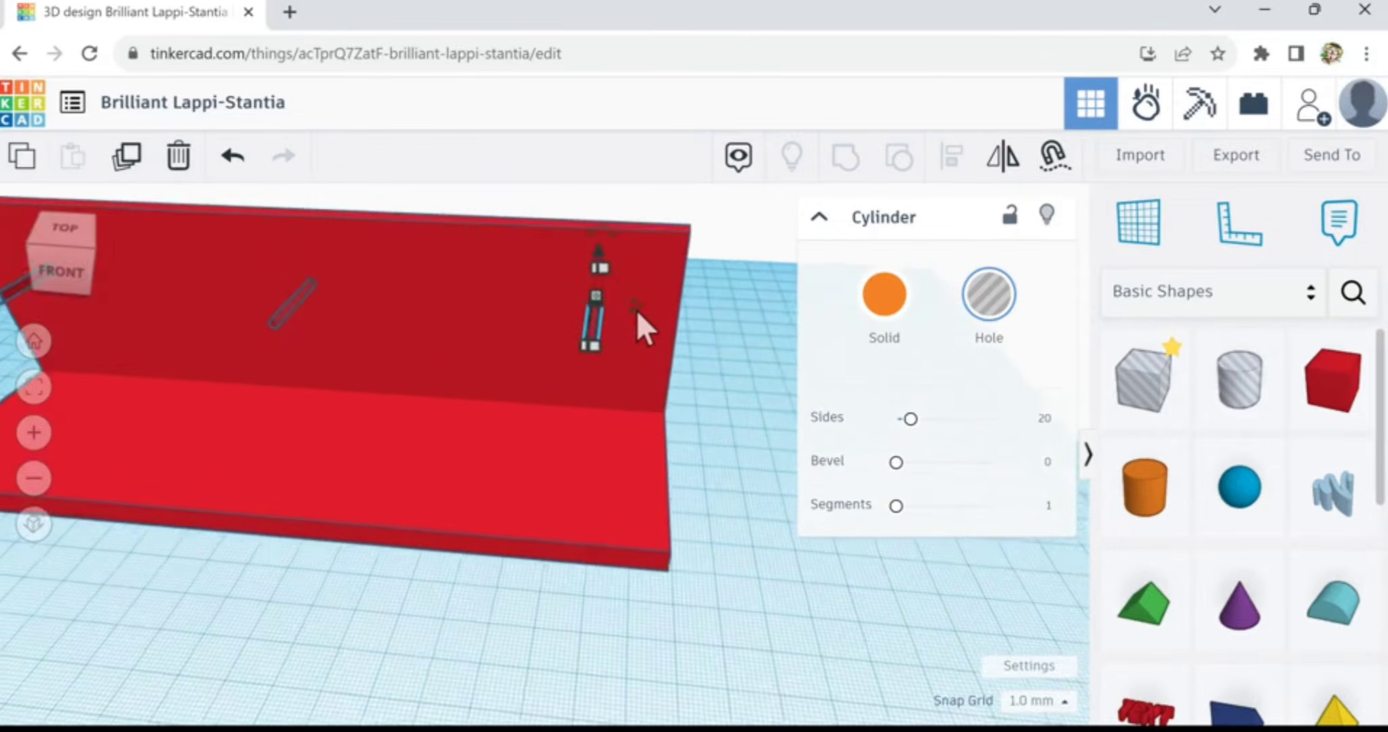
# - Adjust the third hole cylinder along the wall so it sits slightly inside the end opposite the first hole
pyautogui.press('Right')
pyautogui.press('Right')
pyautogui.press('Right')
pyautogui.press('Right')
pyautogui.press('Right')
pyautogui.press('Right')
pyautogui.press('Right')
pyautogui.press('Right')
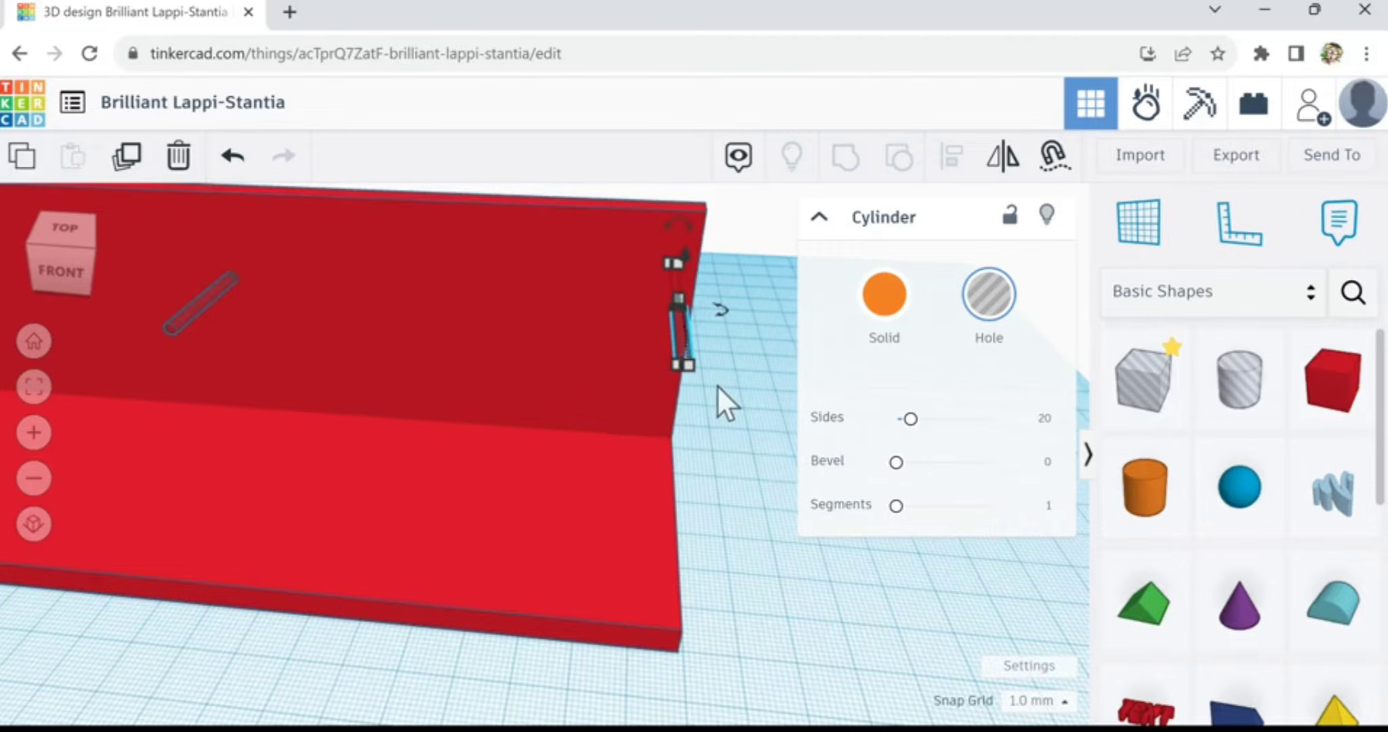
pyautogui.scroll(2, 717, 386)
pyautogui.moveTo(712, 394); pyautogui.dragTo(685, 389, button='right')
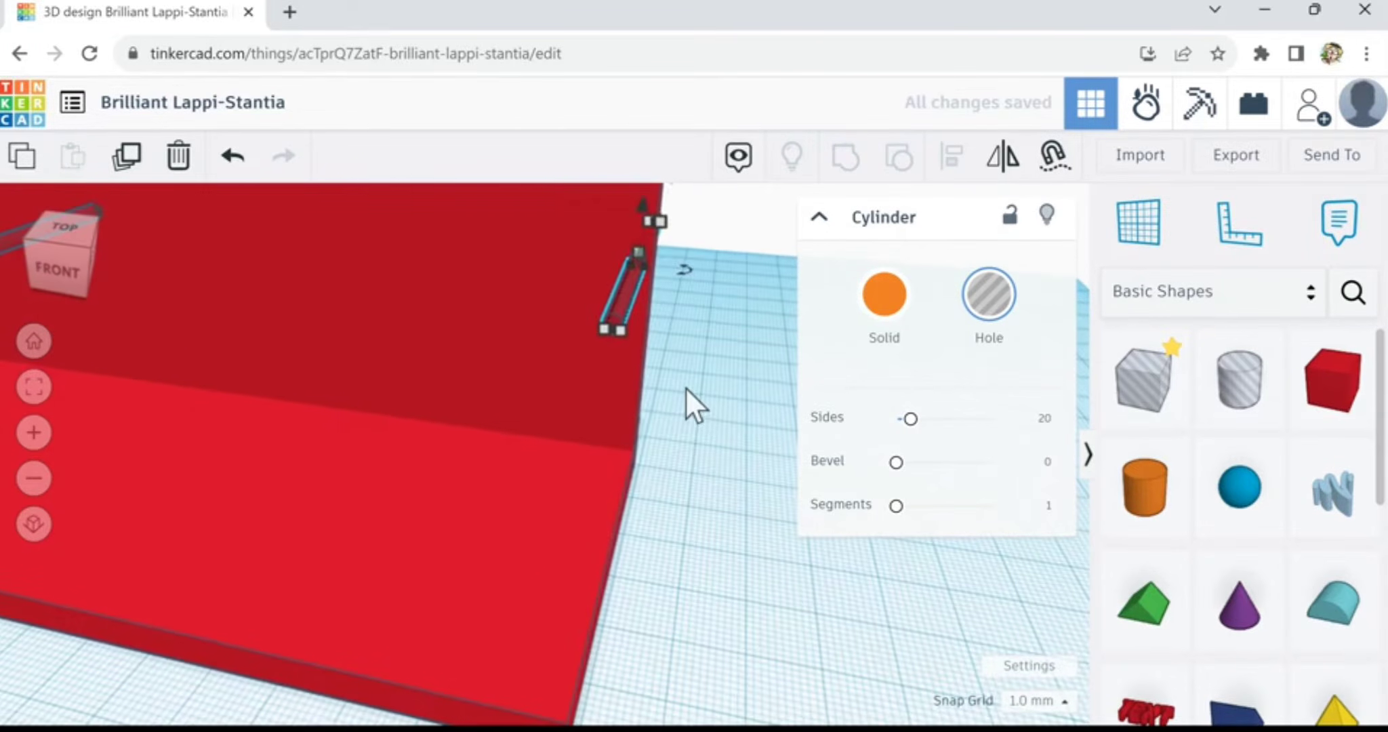
pyautogui.moveTo(662, 335); pyautogui.dragTo(690, 323, button='right')
pyautogui.press('Left')
pyautogui.press('Left')
pyautogui.press('Left')
pyautogui.press('Left')
pyautogui.press('Left')
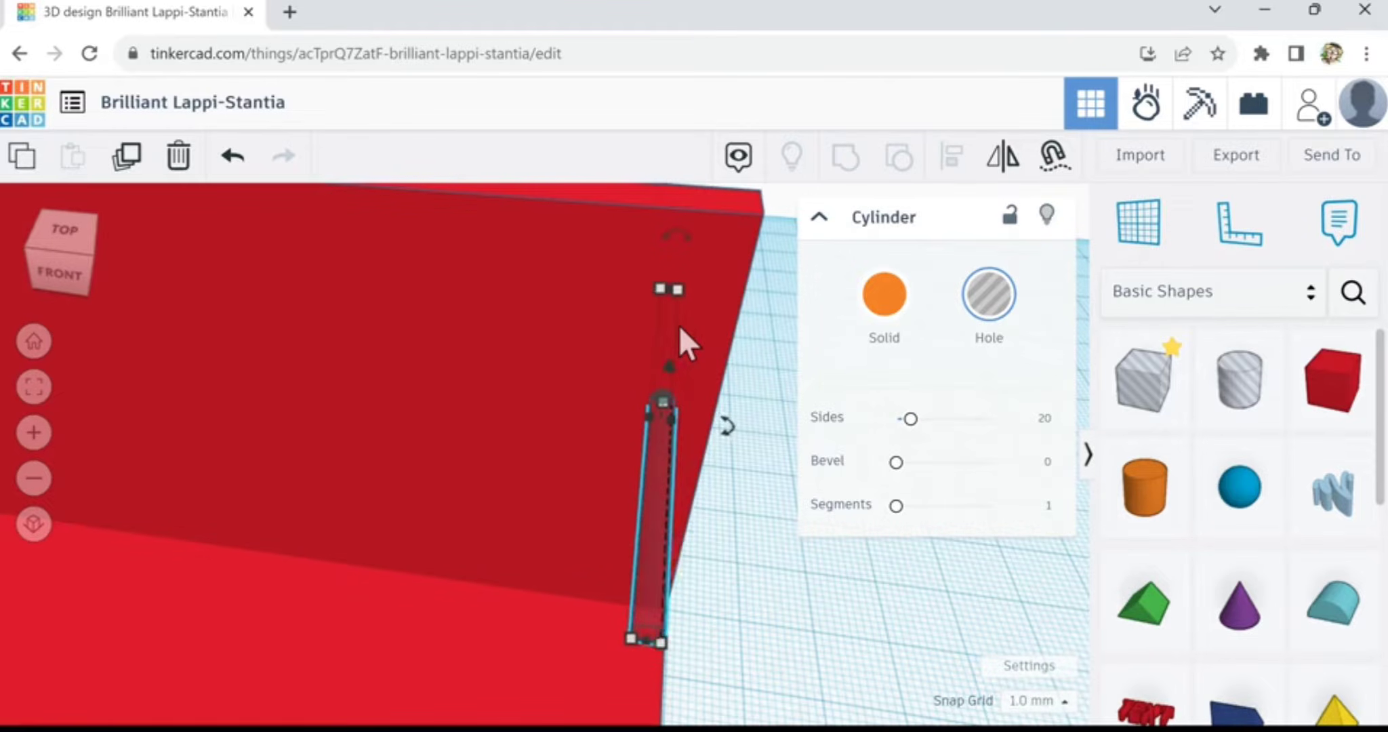
pyautogui.press('Left')
pyautogui.press('Left')
pyautogui.press('Left')
pyautogui.press('Left')
pyautogui.press('Left')
pyautogui.press('Left')
pyautogui.press('Left')
pyautogui.press('Left')
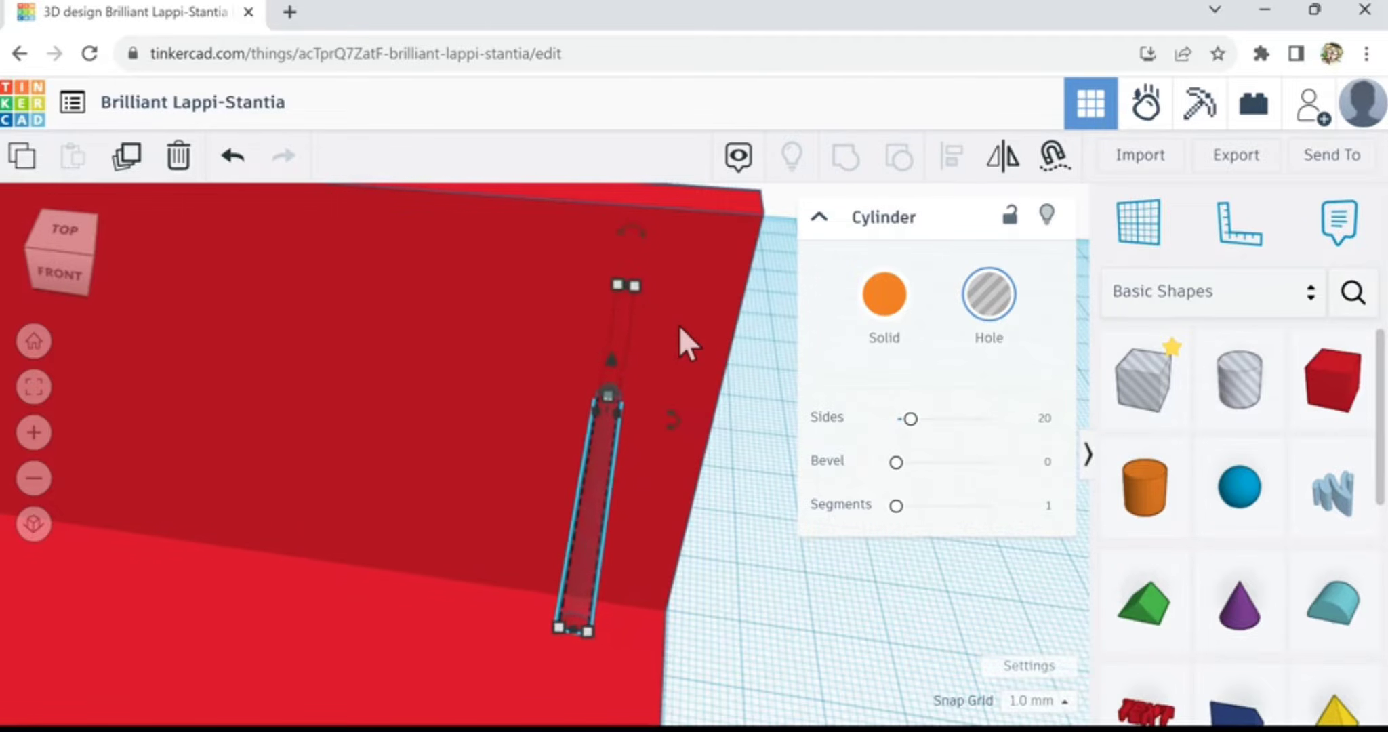
# - Move the third hole cylinder further inward along the wall, away from the nearest end
pyautogui.press('Left')
pyautogui.press('Left')
pyautogui.press('Left')
pyautogui.press('Left')
pyautogui.press('Left')
pyautogui.press('Left')
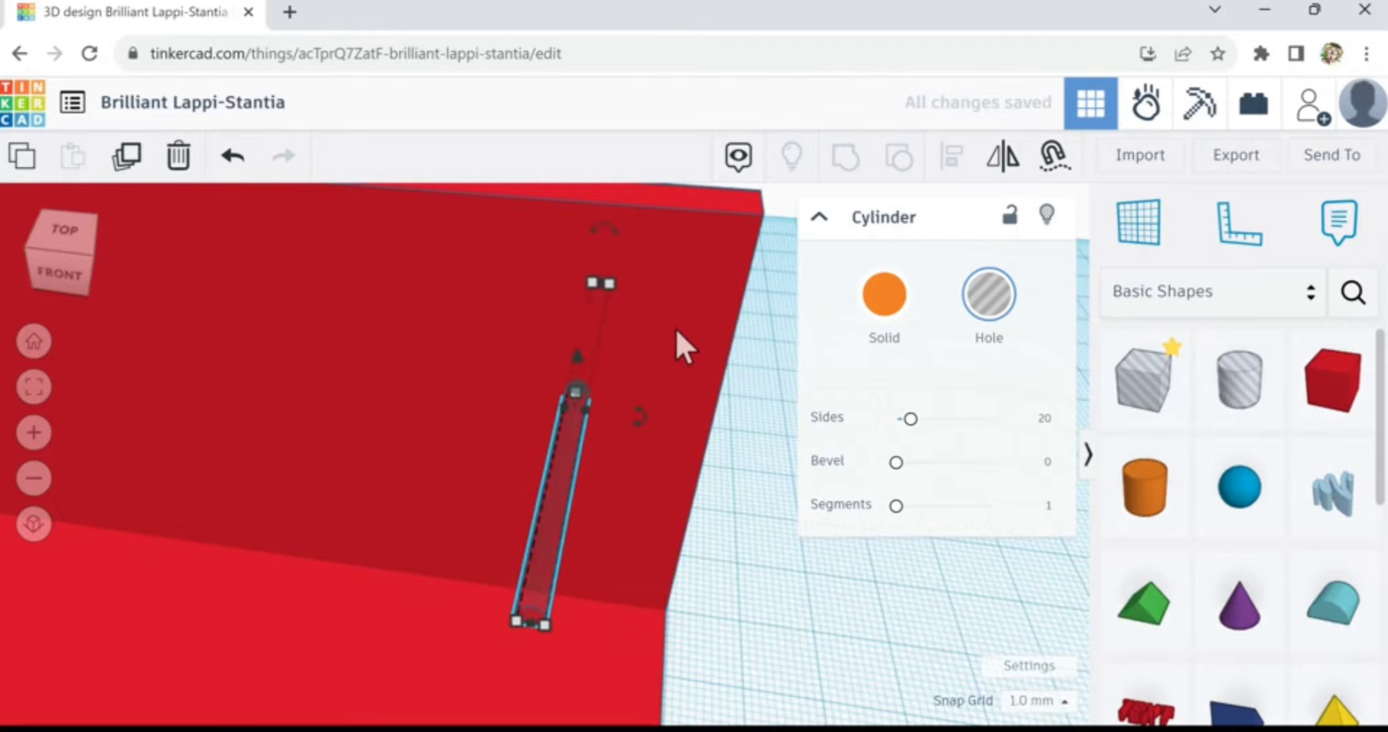
pyautogui.scroll(-10, 666, 430)
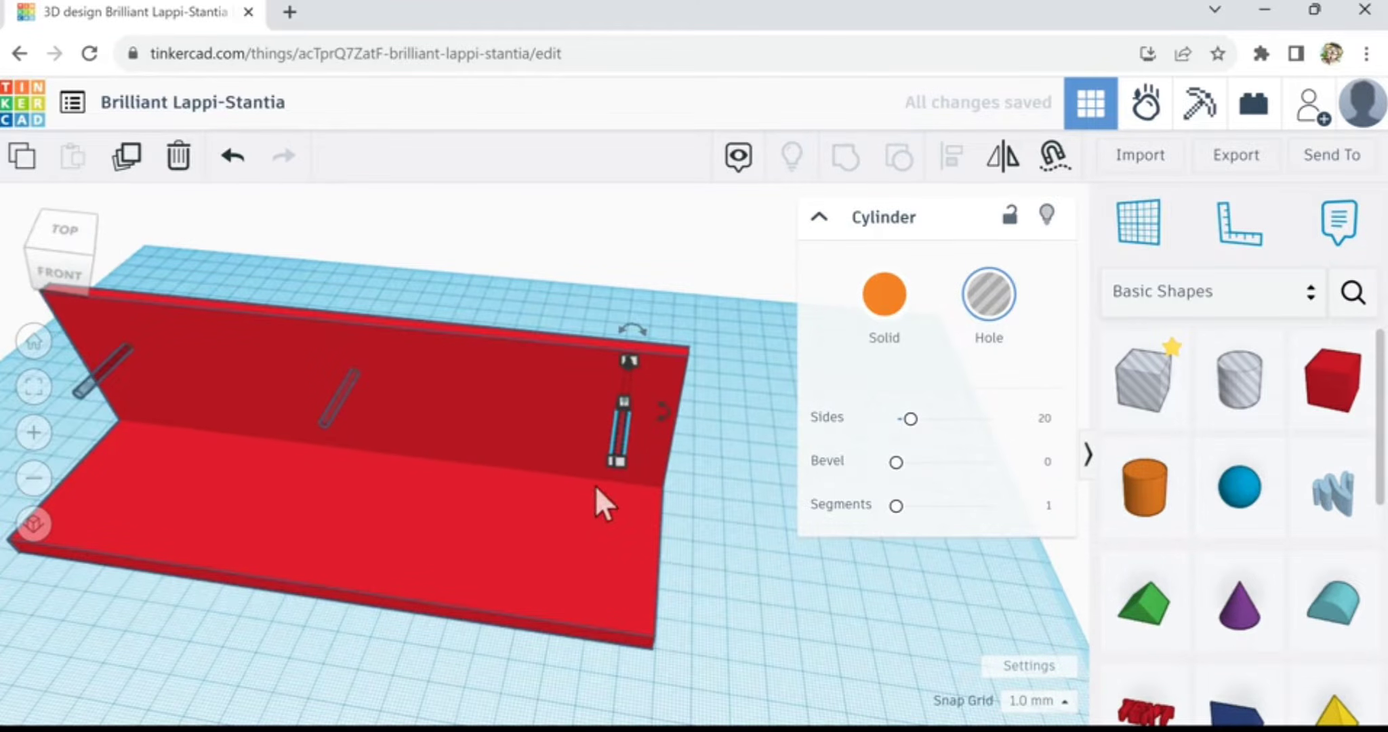
pyautogui.scroll(5, 601, 482)
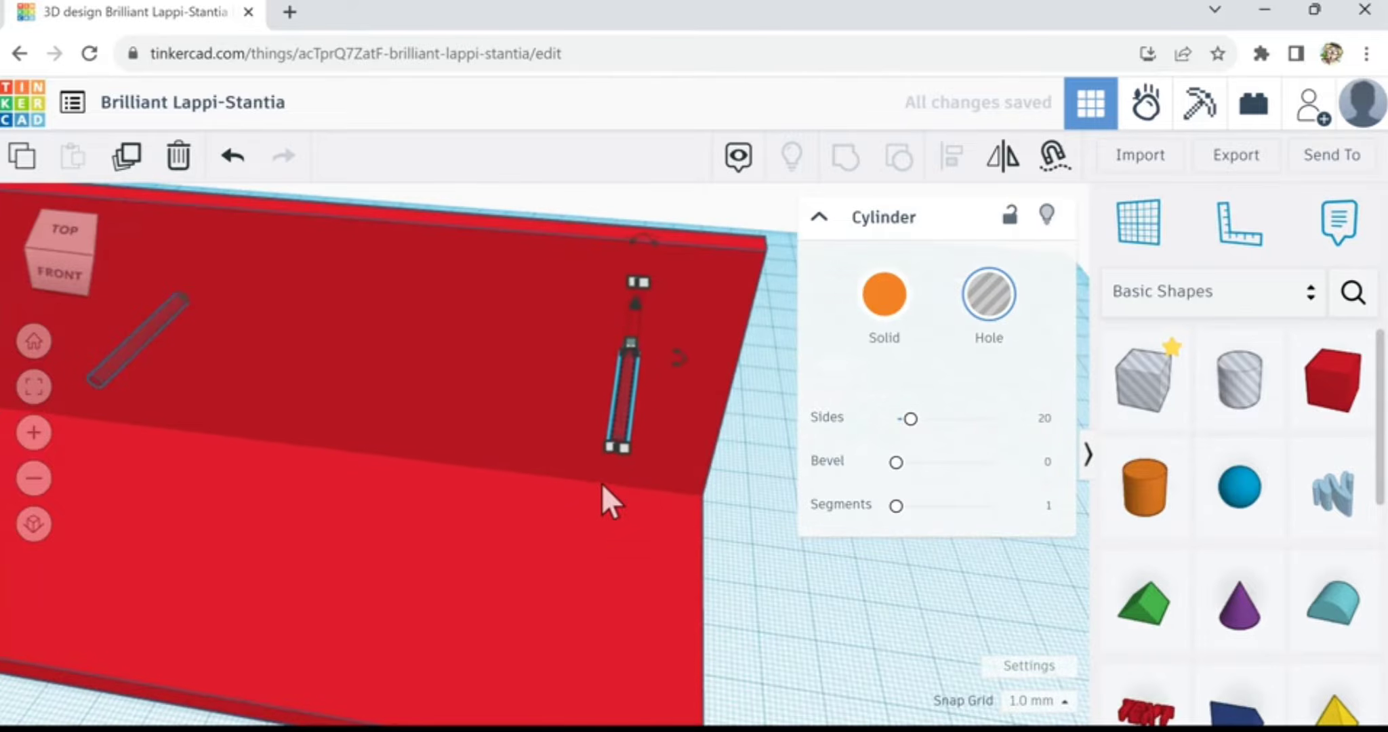
pyautogui.press('Left')
pyautogui.press('Left')
pyautogui.press('Left')
pyautogui.scroll(-2, 412, 458)
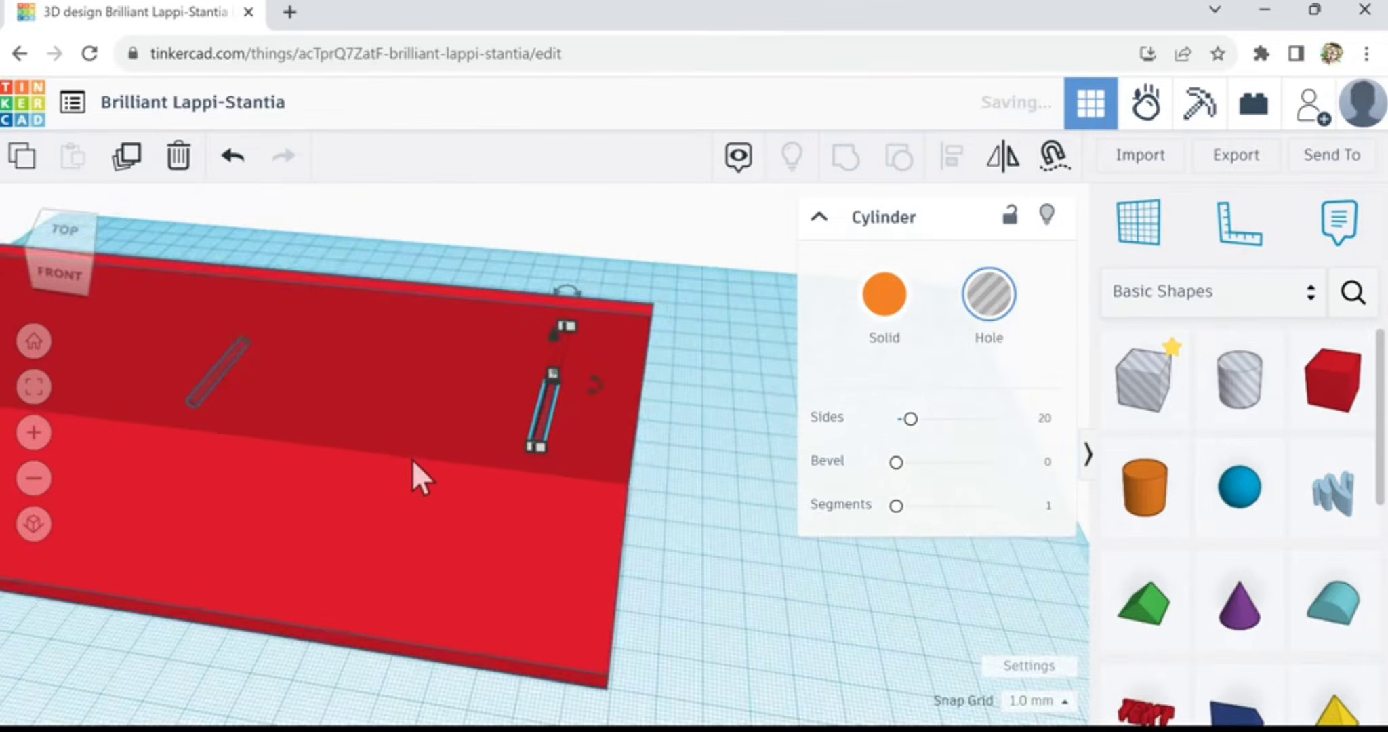
pyautogui.scroll(-1, 412, 459)
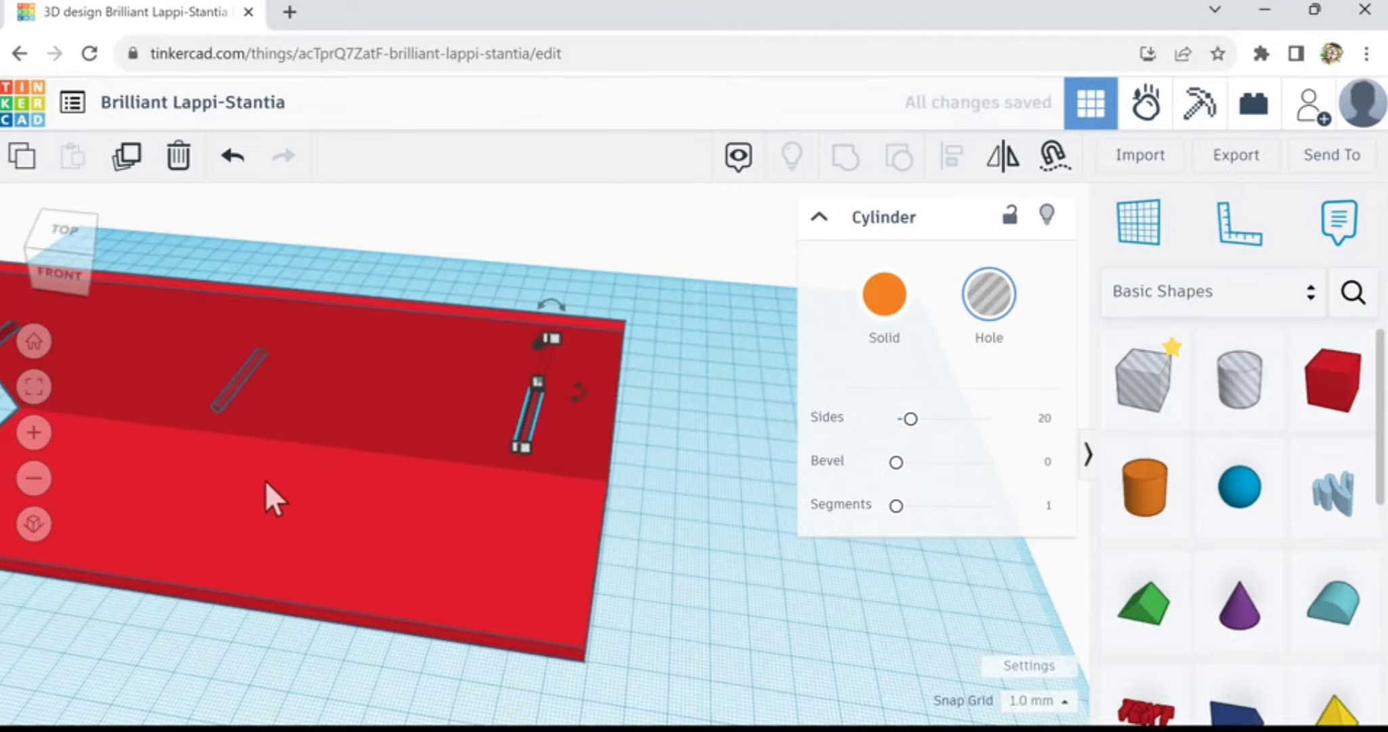
# - Select the first hole cylinder and shift it along the wall out to the wall's end edge
pyautogui.moveTo(265, 479); pyautogui.dragTo(117, 277, button='right')
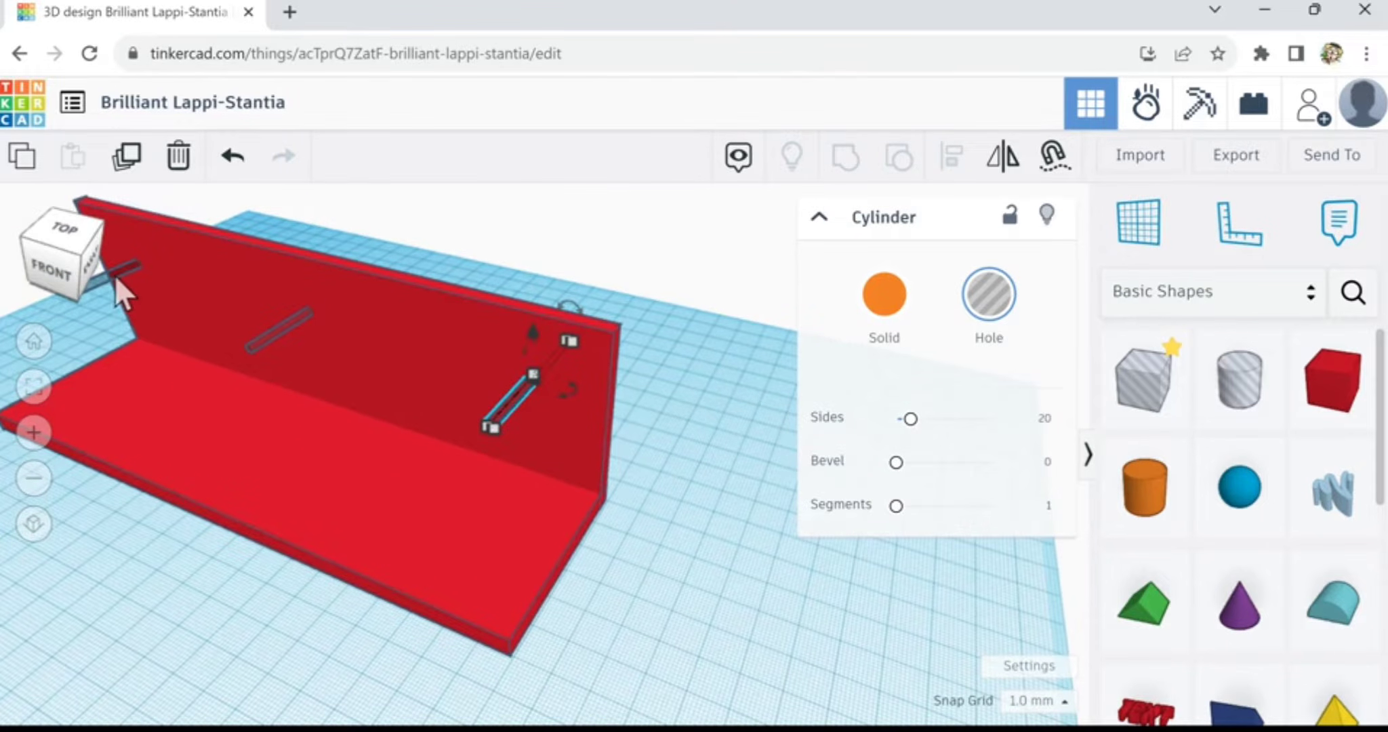
pyautogui.moveTo(104, 317); pyautogui.dragTo(31, 323, button='right')
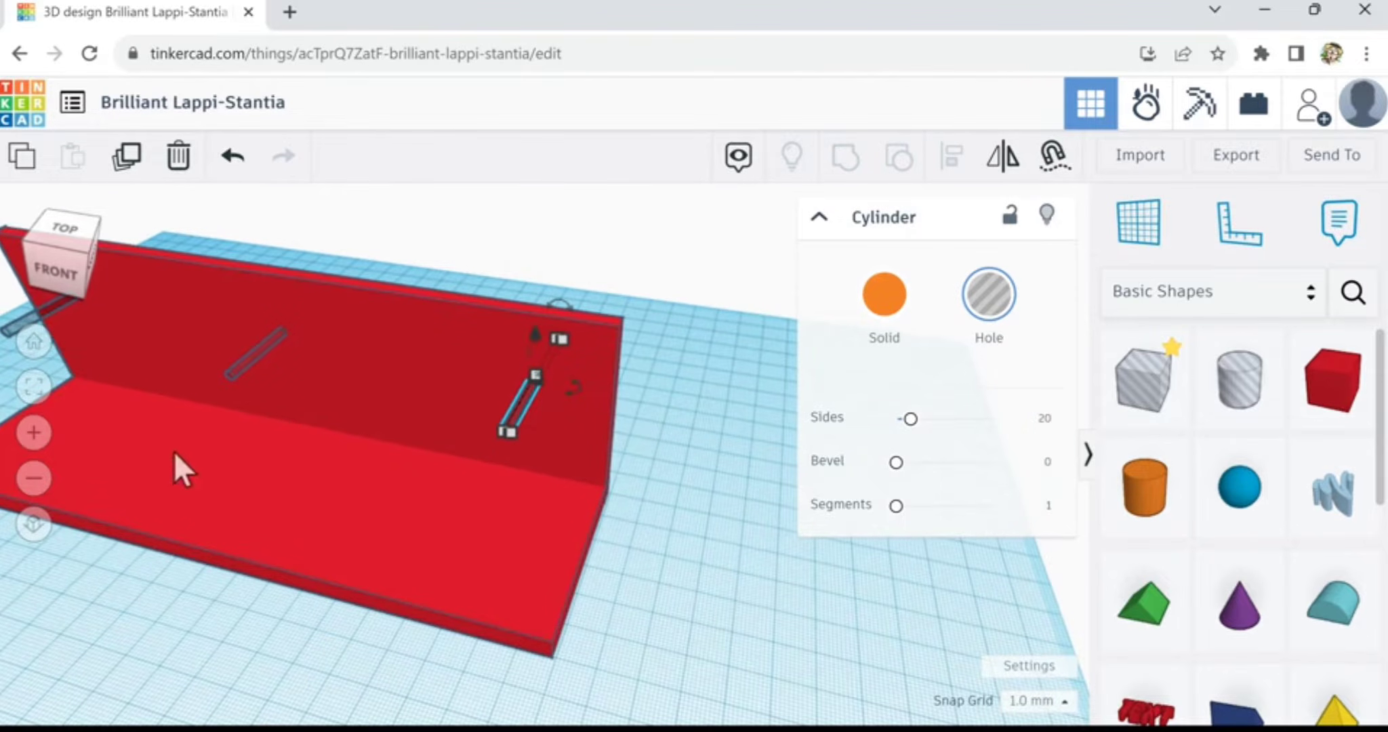
pyautogui.moveTo(177, 464); pyautogui.dragTo(136, 403, button='right')
pyautogui.click(136, 402)
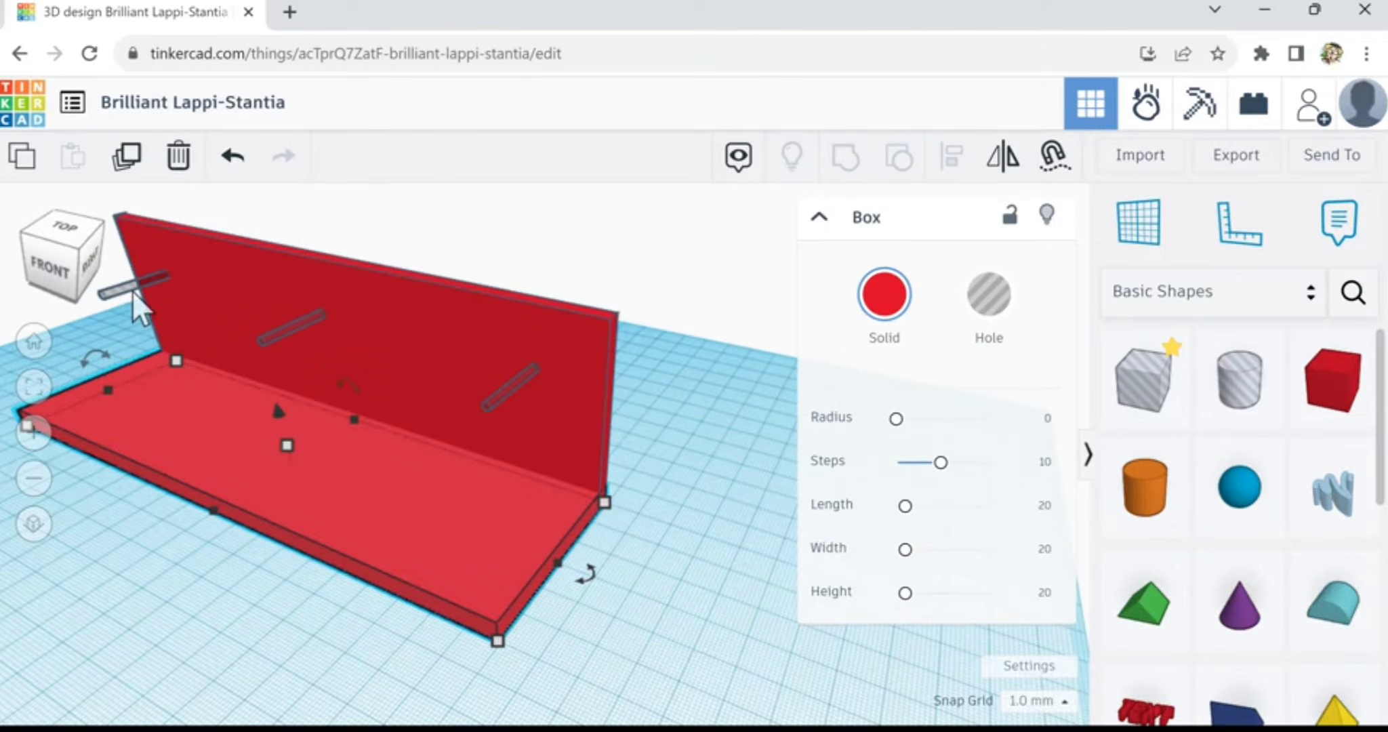
pyautogui.scroll(4, 135, 295)
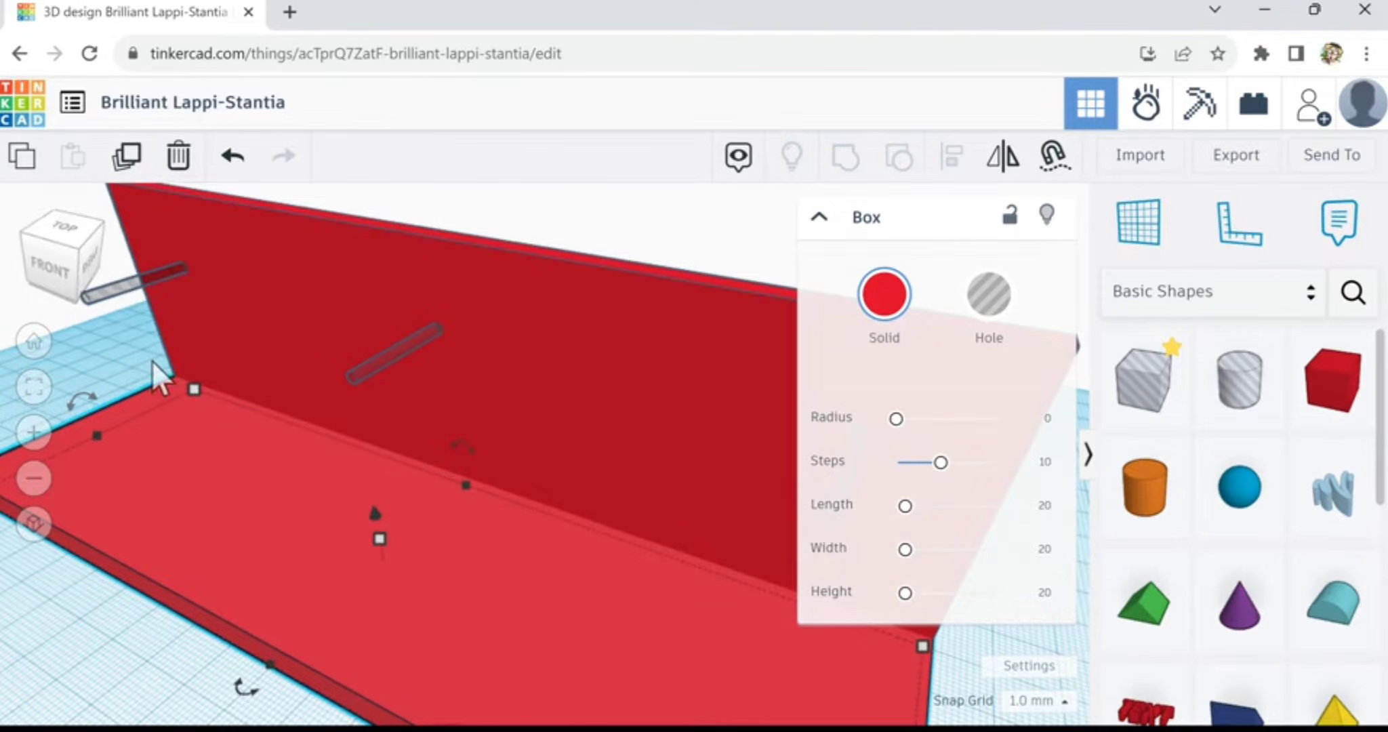
pyautogui.scroll(3, 152, 360)
pyautogui.click(123, 345)
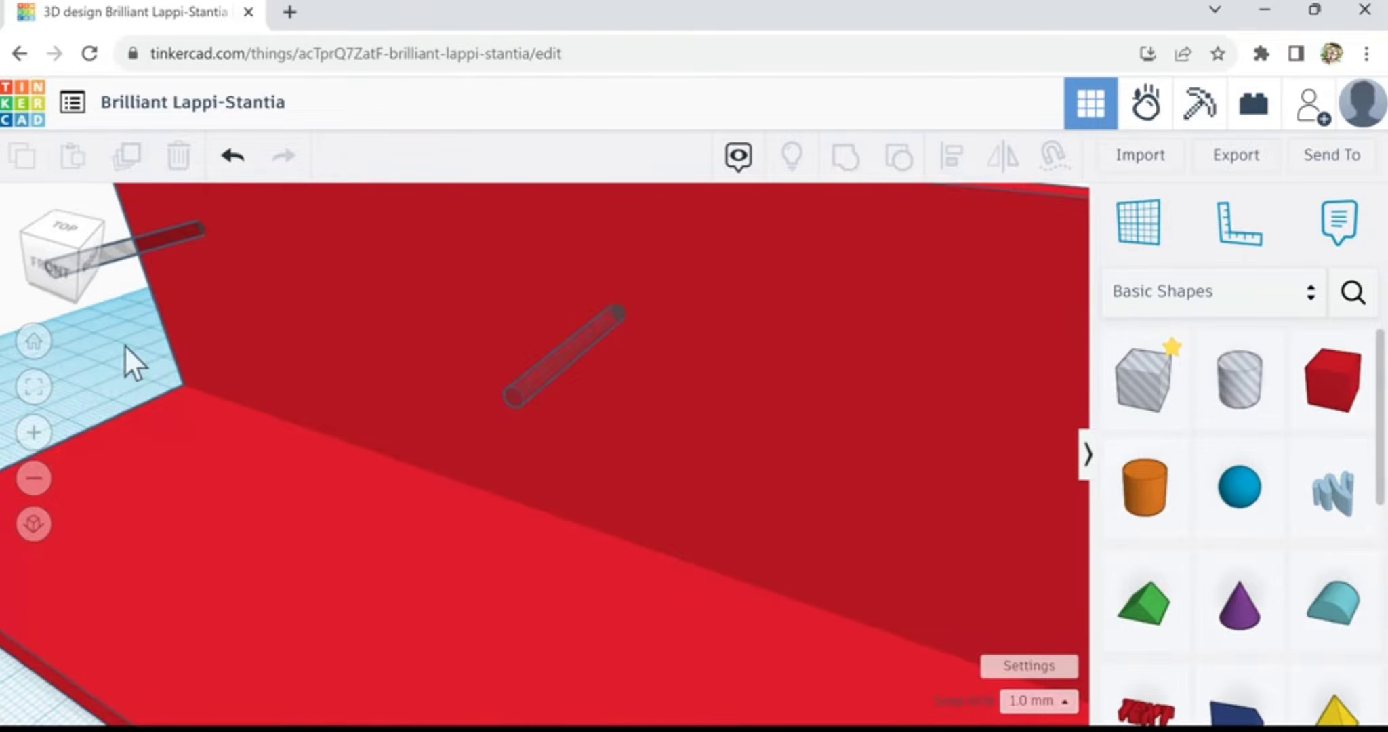
pyautogui.click(166, 249)
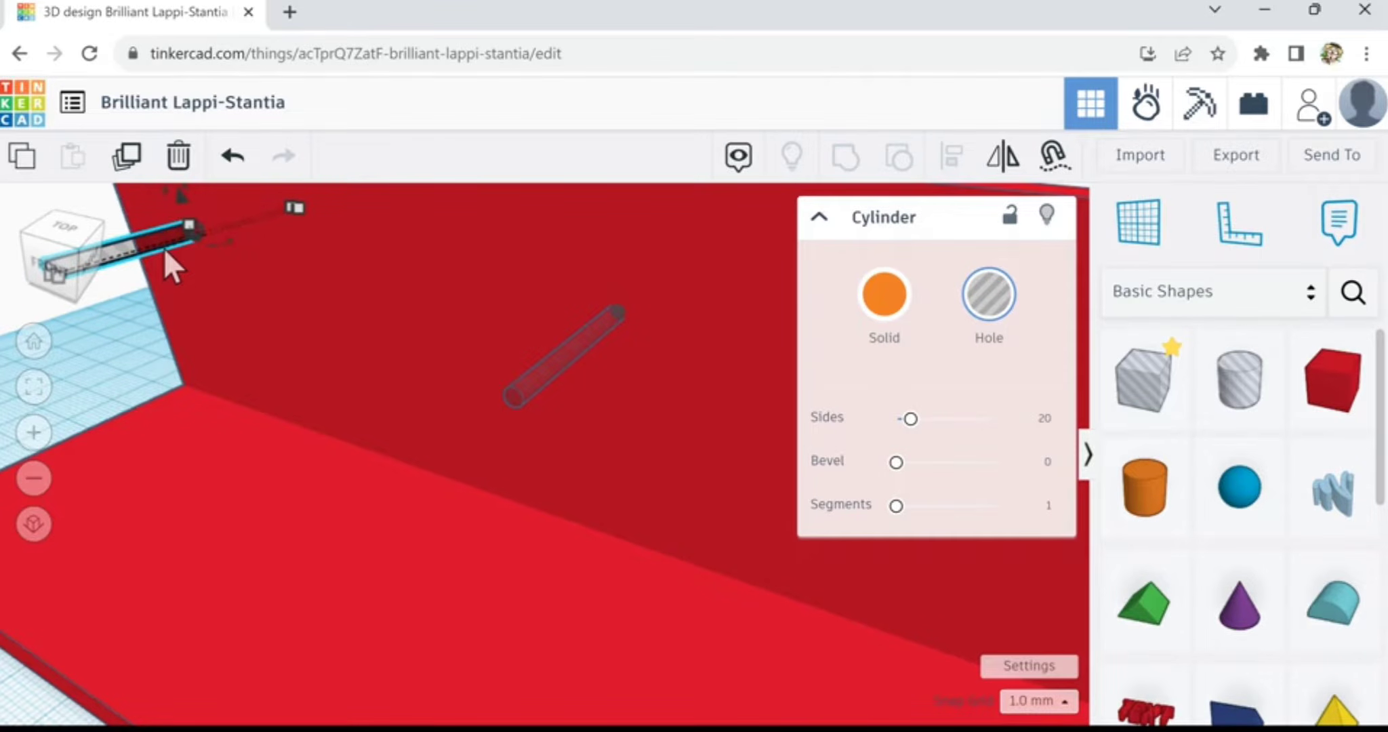
pyautogui.moveTo(164, 248); pyautogui.dragTo(305, 441, button='middle')
pyautogui.moveTo(305, 441); pyautogui.dragTo(365, 436, button='right')
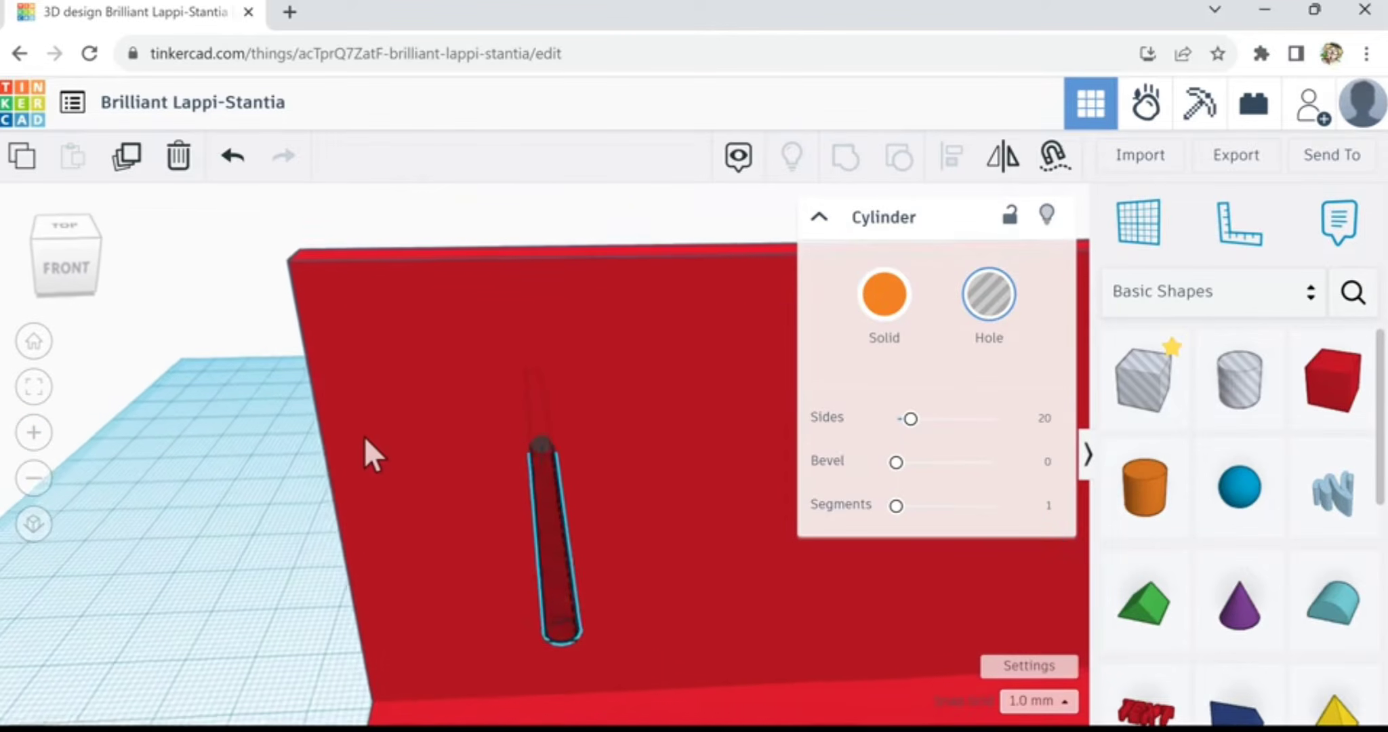
pyautogui.press('Left')
pyautogui.press('Left')
pyautogui.press('Left')
pyautogui.press('Left')
pyautogui.press('Left')
pyautogui.press('Left')
pyautogui.press('Left')
pyautogui.press('Left')
pyautogui.press('Left')
pyautogui.press('Left')
pyautogui.press('Left')
pyautogui.press('Left')
pyautogui.press('Left')
pyautogui.press('Left')
pyautogui.press('Left')
pyautogui.press('Left')
pyautogui.press('Left')
pyautogui.press('Left')
pyautogui.press('Left')
pyautogui.press('Left')
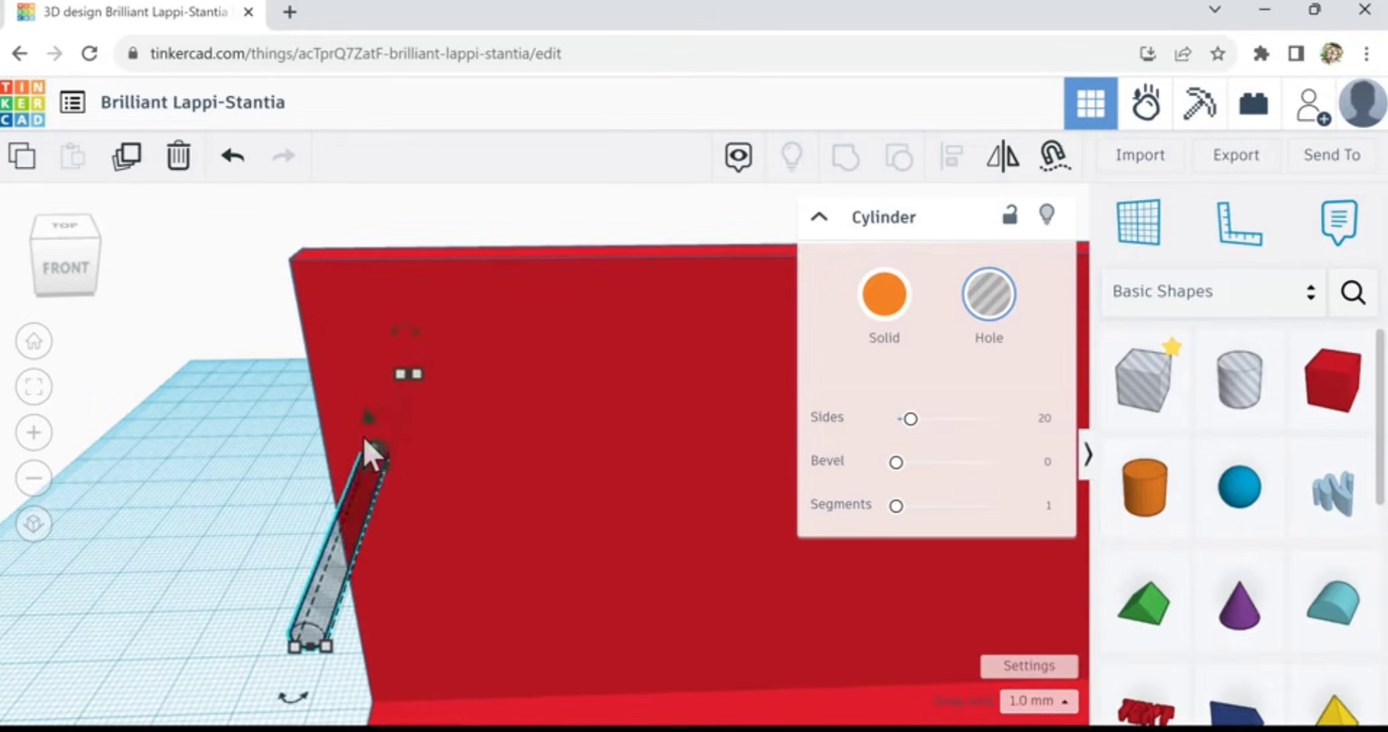
pyautogui.press('Right')
pyautogui.press('Right')
pyautogui.press('Right')
pyautogui.press('Right')
pyautogui.press('Right')
pyautogui.press('Right')
pyautogui.press('Right')
pyautogui.press('Right')
pyautogui.press('Right')
pyautogui.press('Right')
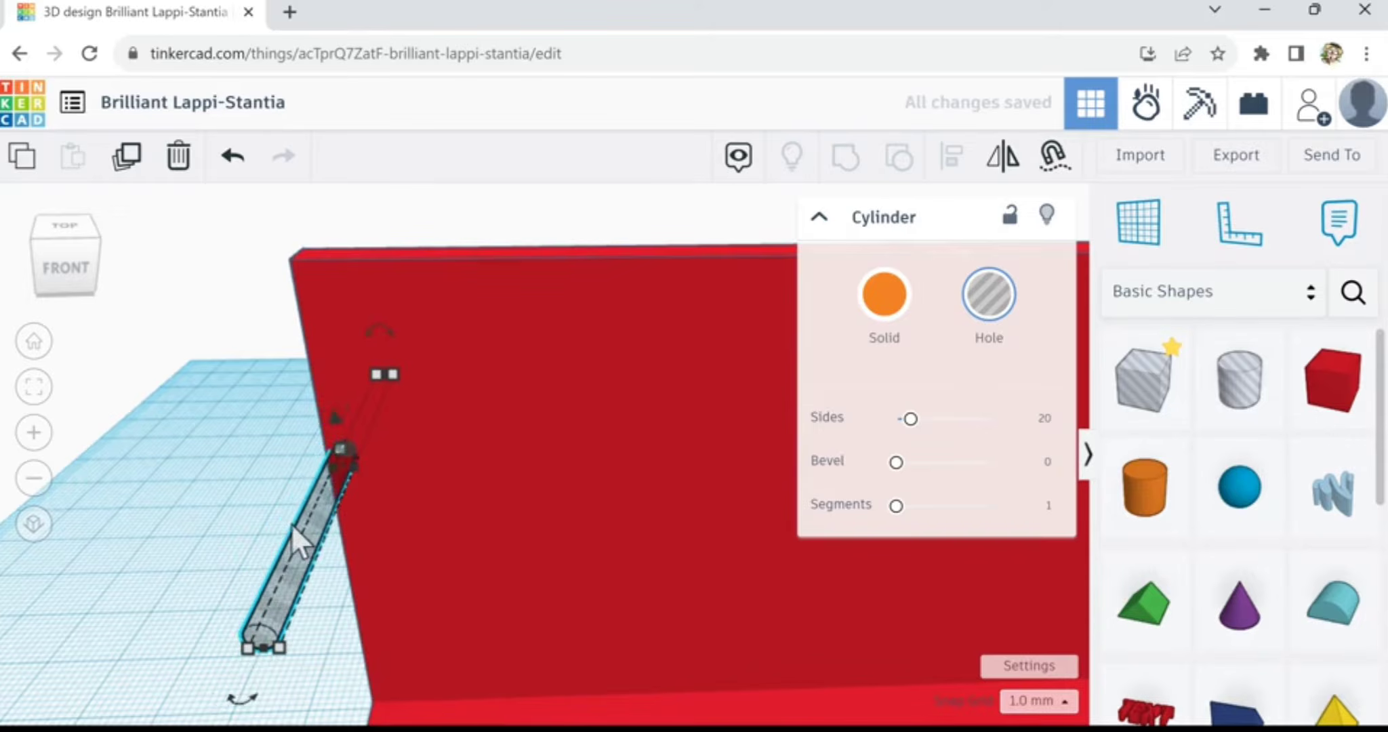
# - Shift the first hole cylinder back inward along the wall so it sits a short distance inside the end
pyautogui.press('Right')
pyautogui.press('Right')
pyautogui.press('Right')
pyautogui.press('Right')
pyautogui.press('Right')
pyautogui.press('Right')
pyautogui.press('Right')
pyautogui.press('Right')
pyautogui.press('Right')
pyautogui.press('Right')
pyautogui.press('Right')
pyautogui.press('Right')
pyautogui.press('Right')
pyautogui.press('Right')
pyautogui.press('Right')
pyautogui.press('Right')
pyautogui.press('Right')
pyautogui.press('Right')
pyautogui.press('Right')
pyautogui.press('Right')
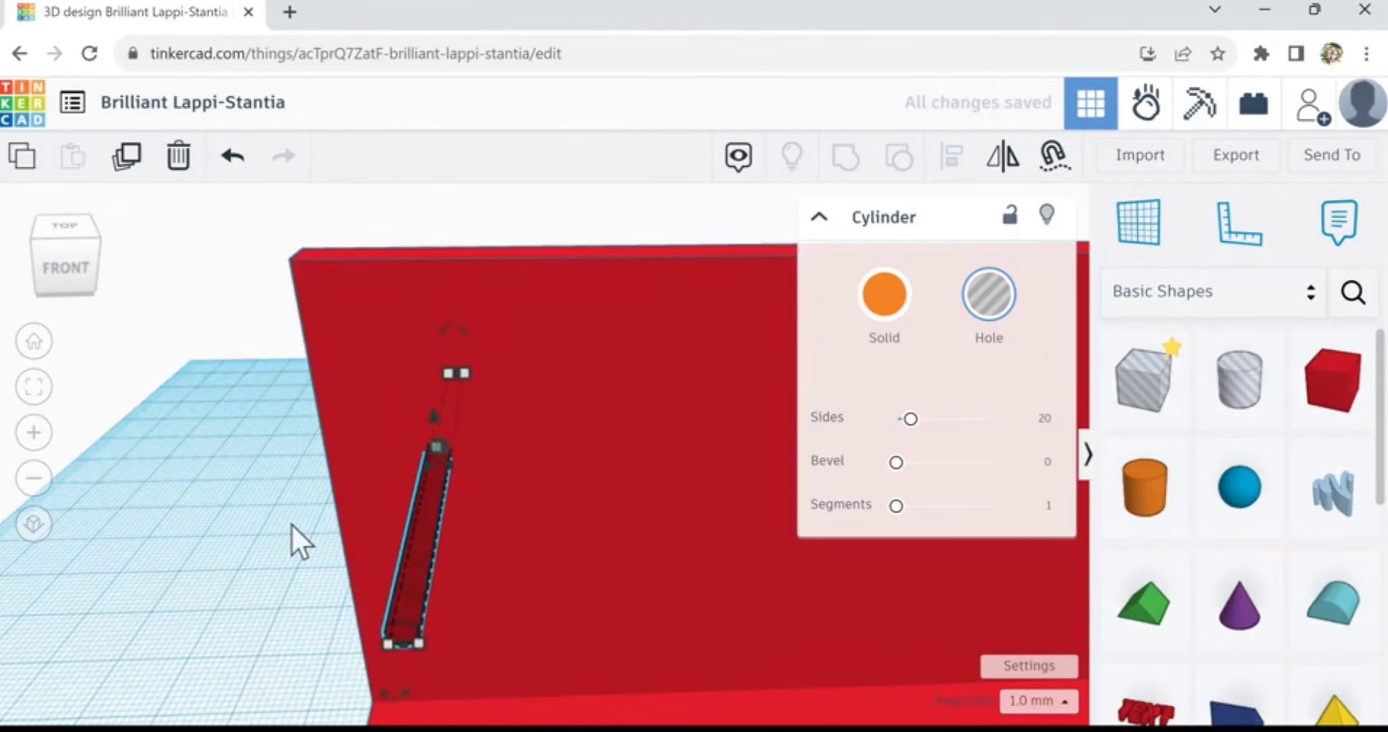
pyautogui.press('Right')
pyautogui.press('Right')
pyautogui.press('Right')
pyautogui.press('Right')
pyautogui.press('Right')
pyautogui.press('Right')
pyautogui.press('Right')
pyautogui.press('Right')
pyautogui.press('Right')
pyautogui.press('Right')
pyautogui.press('Right')
pyautogui.press('Right')
pyautogui.press('Right')
pyautogui.press('Right')
pyautogui.press('Right')
pyautogui.press('Right')
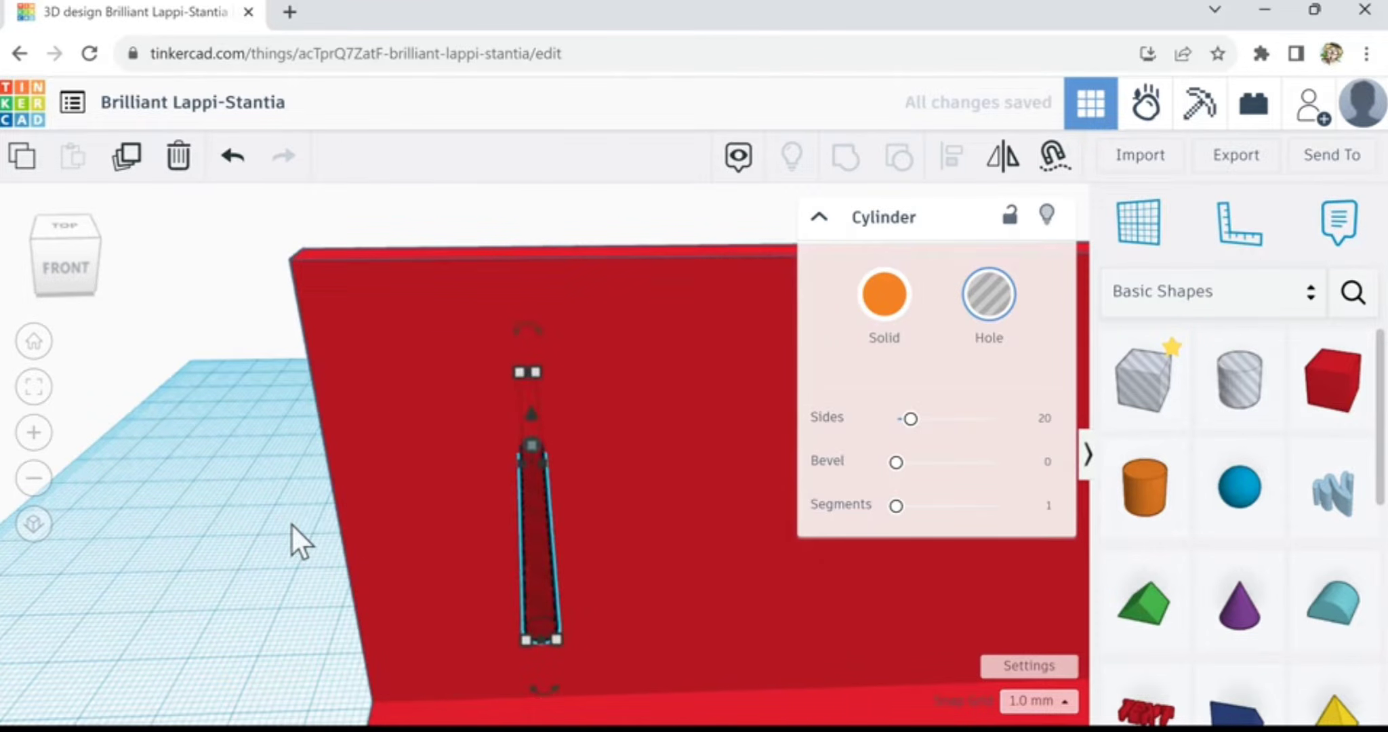
# - Align the middle hole cylinder with the upright wall so it is centred along the wall's length
pyautogui.scroll(-6, 429, 534)
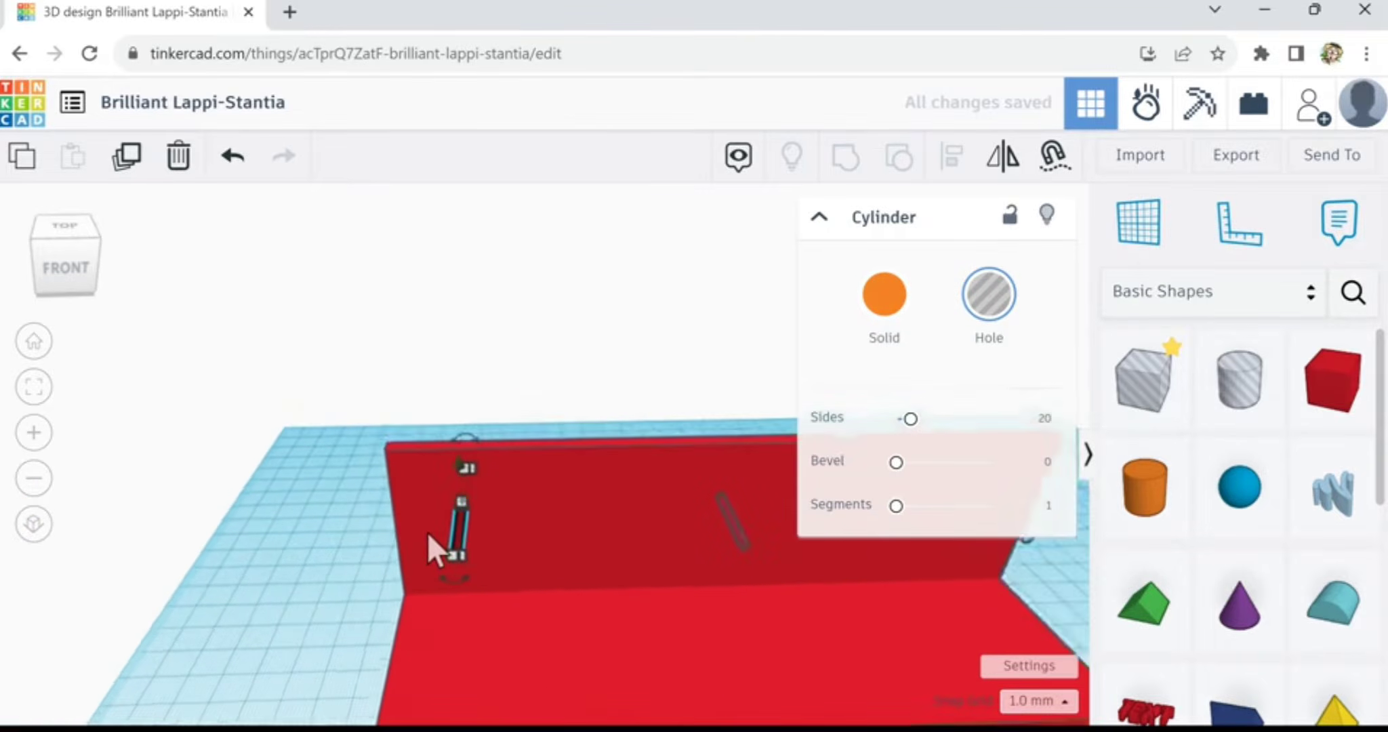
pyautogui.scroll(-2, 430, 531)
pyautogui.scroll(-1, 619, 559)
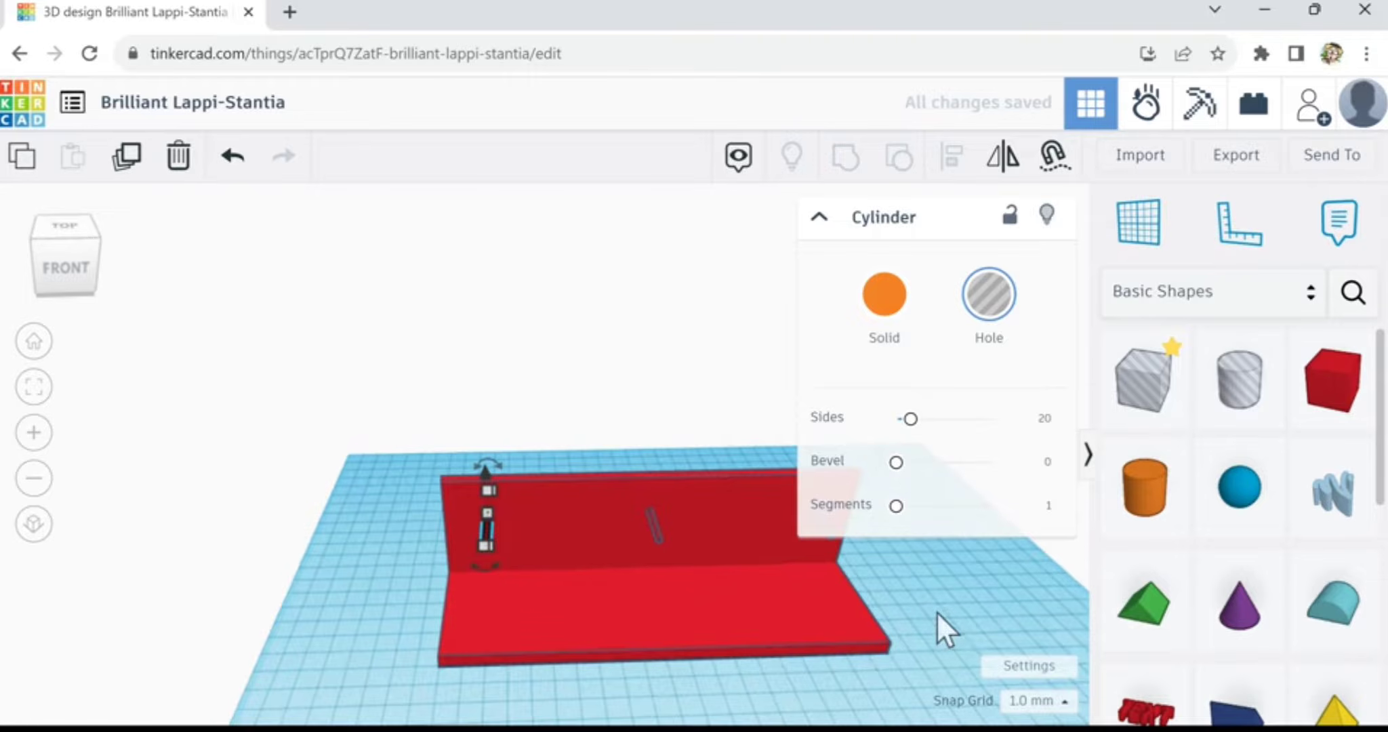
pyautogui.moveTo(936, 612); pyautogui.dragTo(853, 583, button='right')
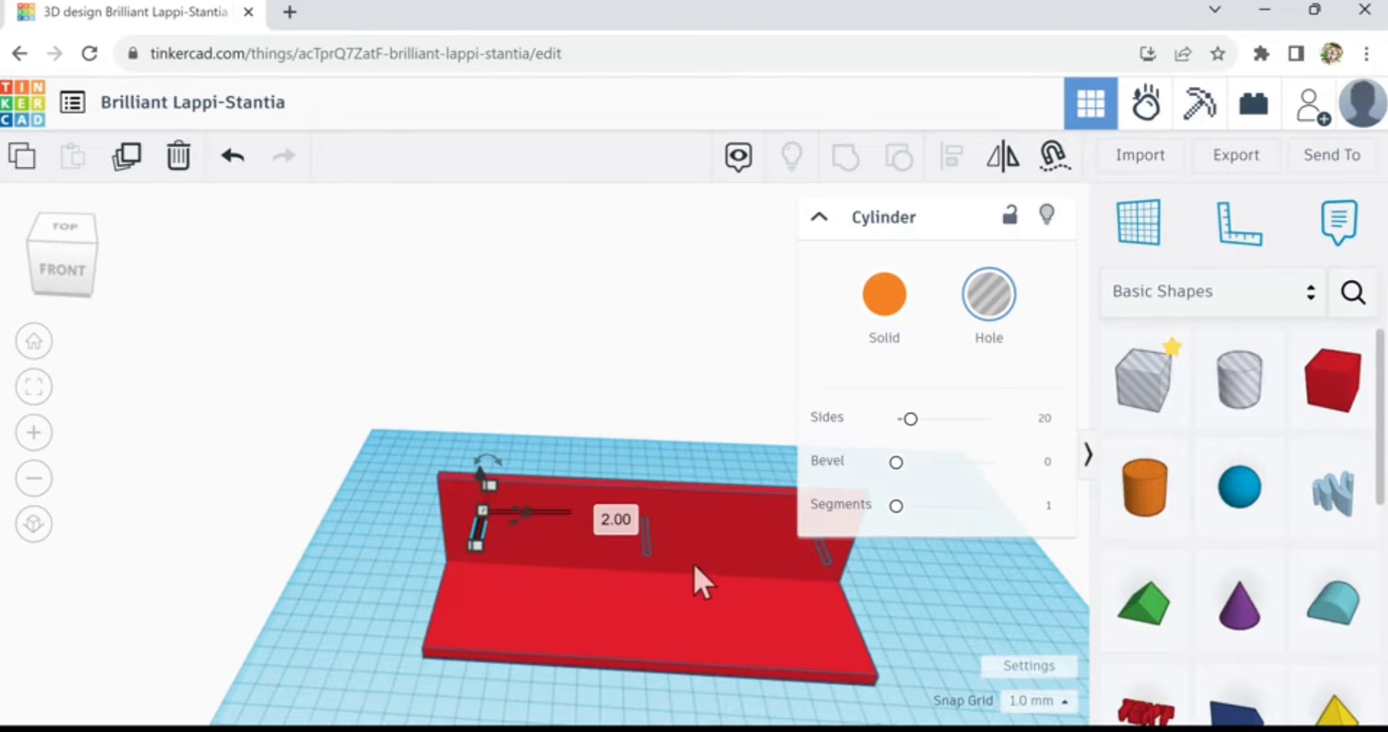
pyautogui.click(648, 552)
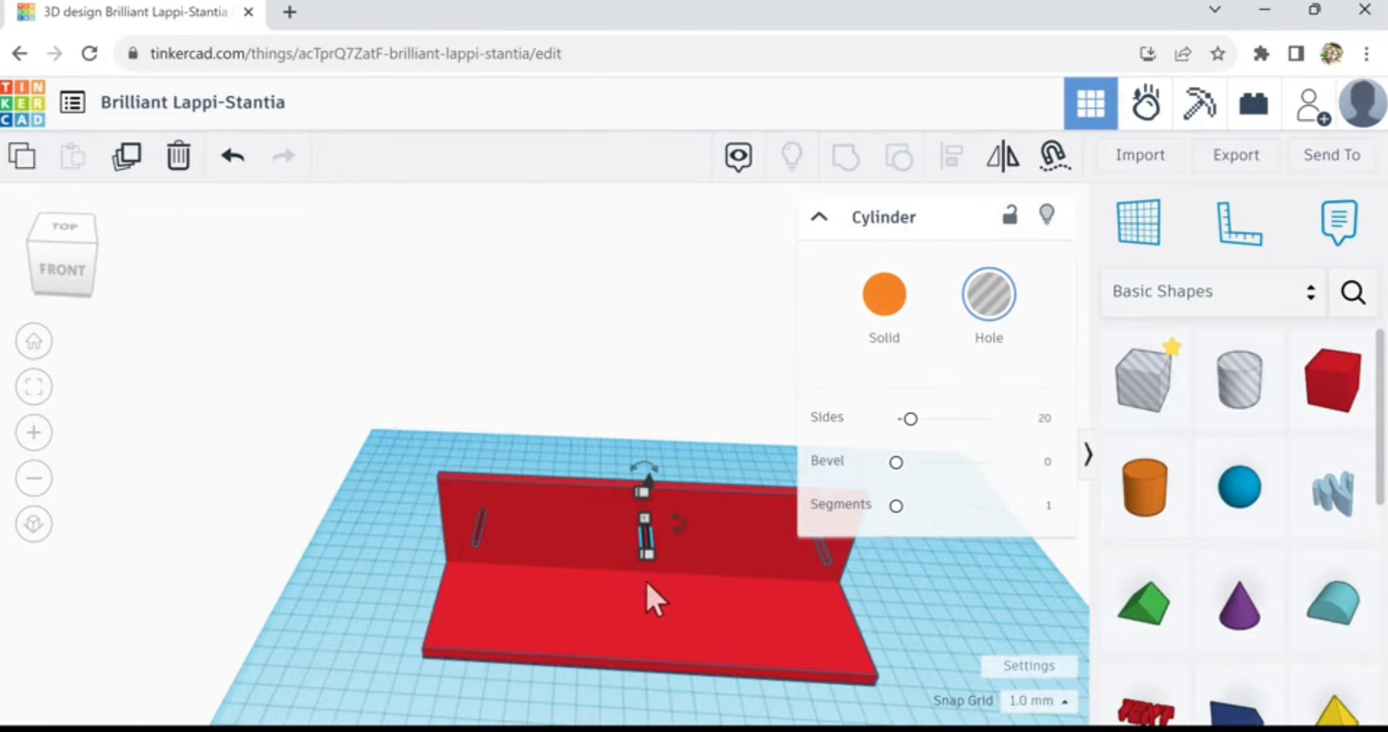
pyautogui.keyDown('shift'); pyautogui.click(598, 530); pyautogui.keyUp('shift')
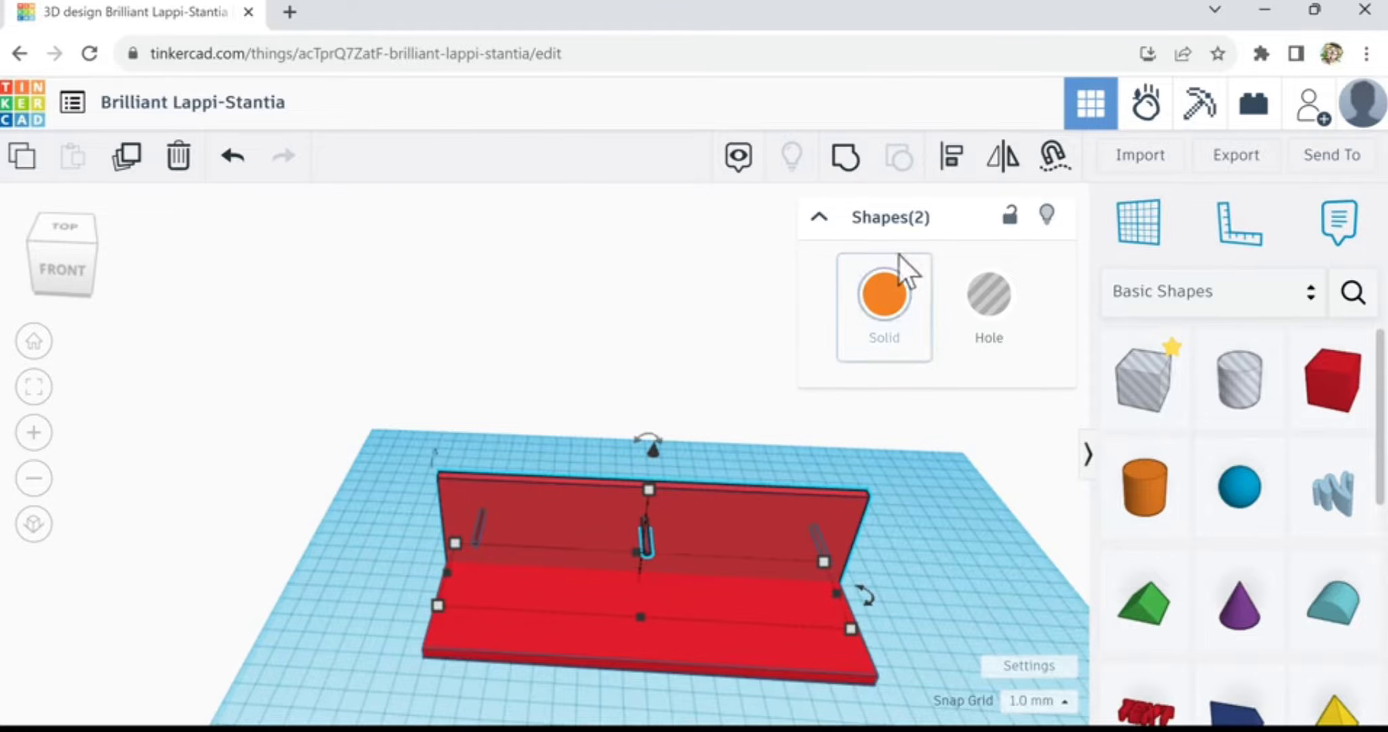
pyautogui.click(956, 162)
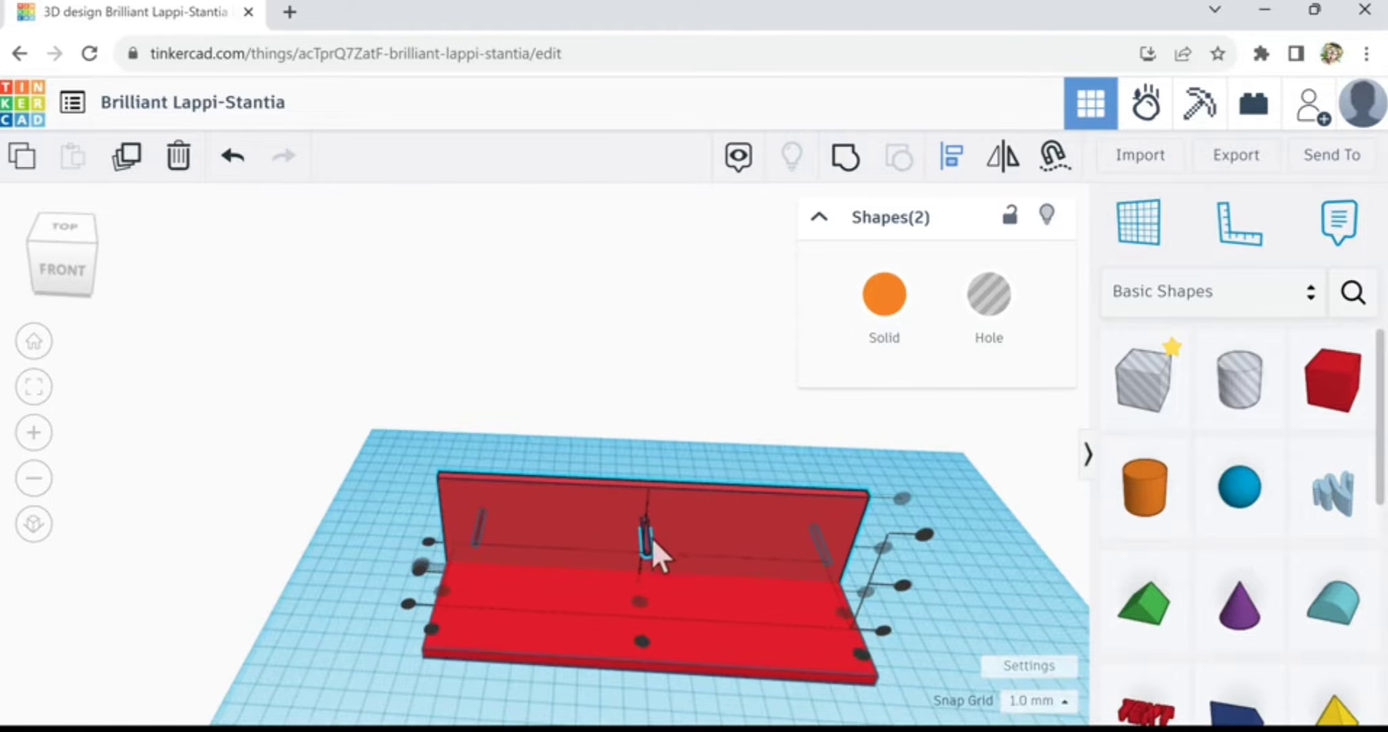
pyautogui.click(642, 642)
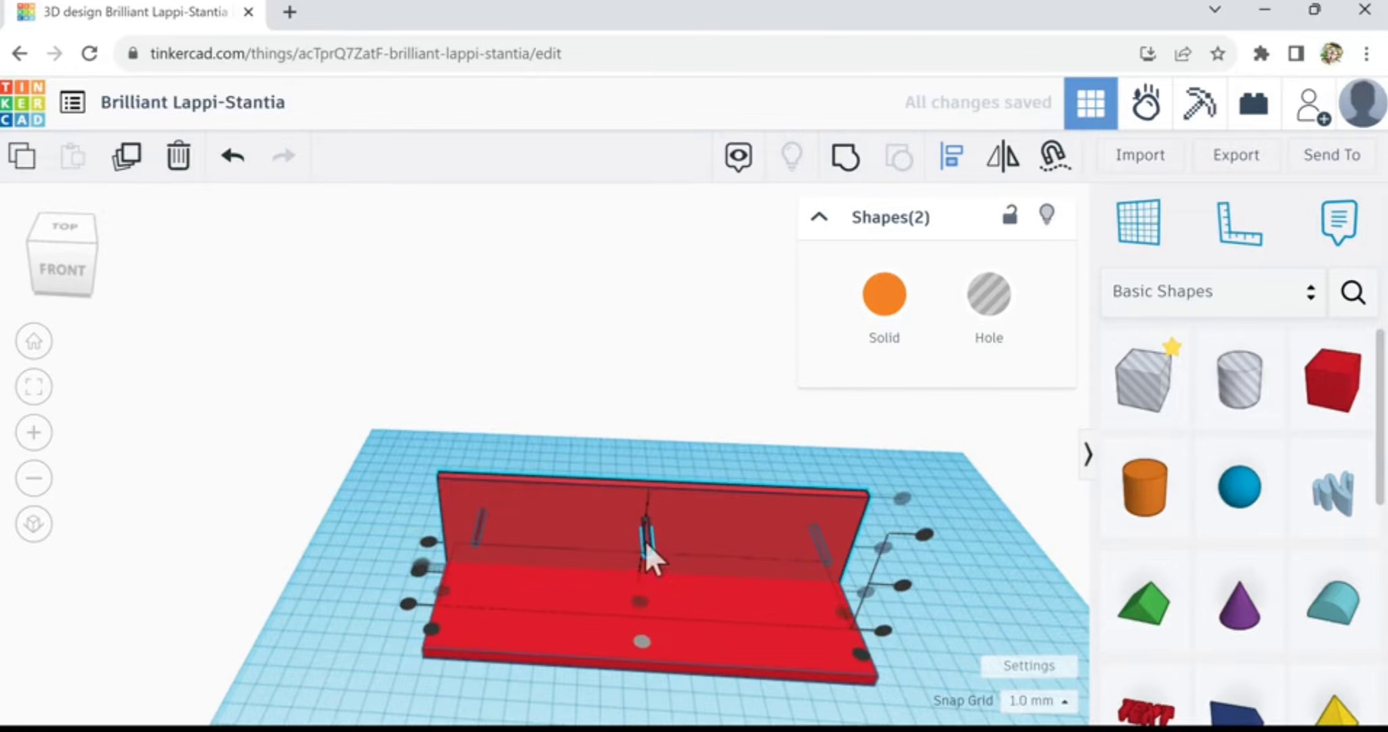
pyautogui.click(664, 438)
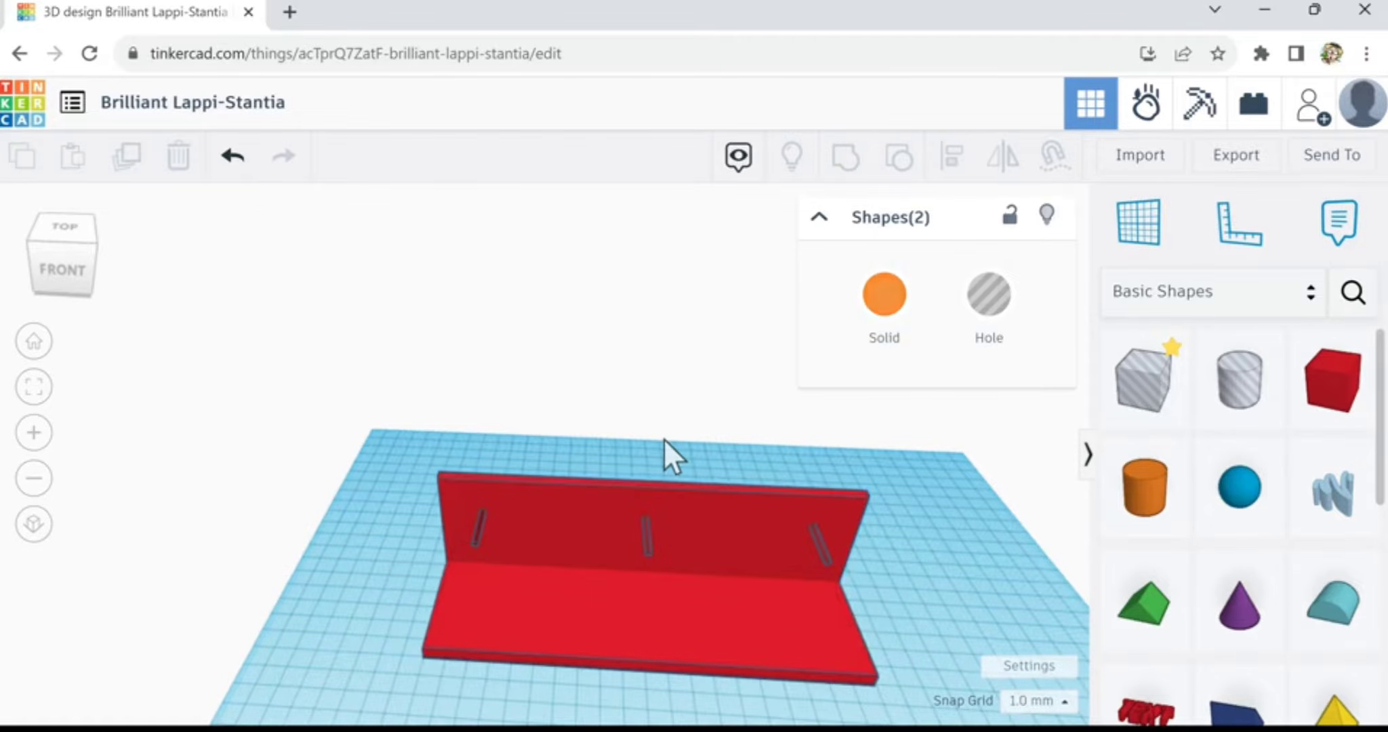
# - Group the upright wall with all three hole cylinders to cut the holes through it
pyautogui.scroll(1, 652, 529)
pyautogui.scroll(2, 652, 530)
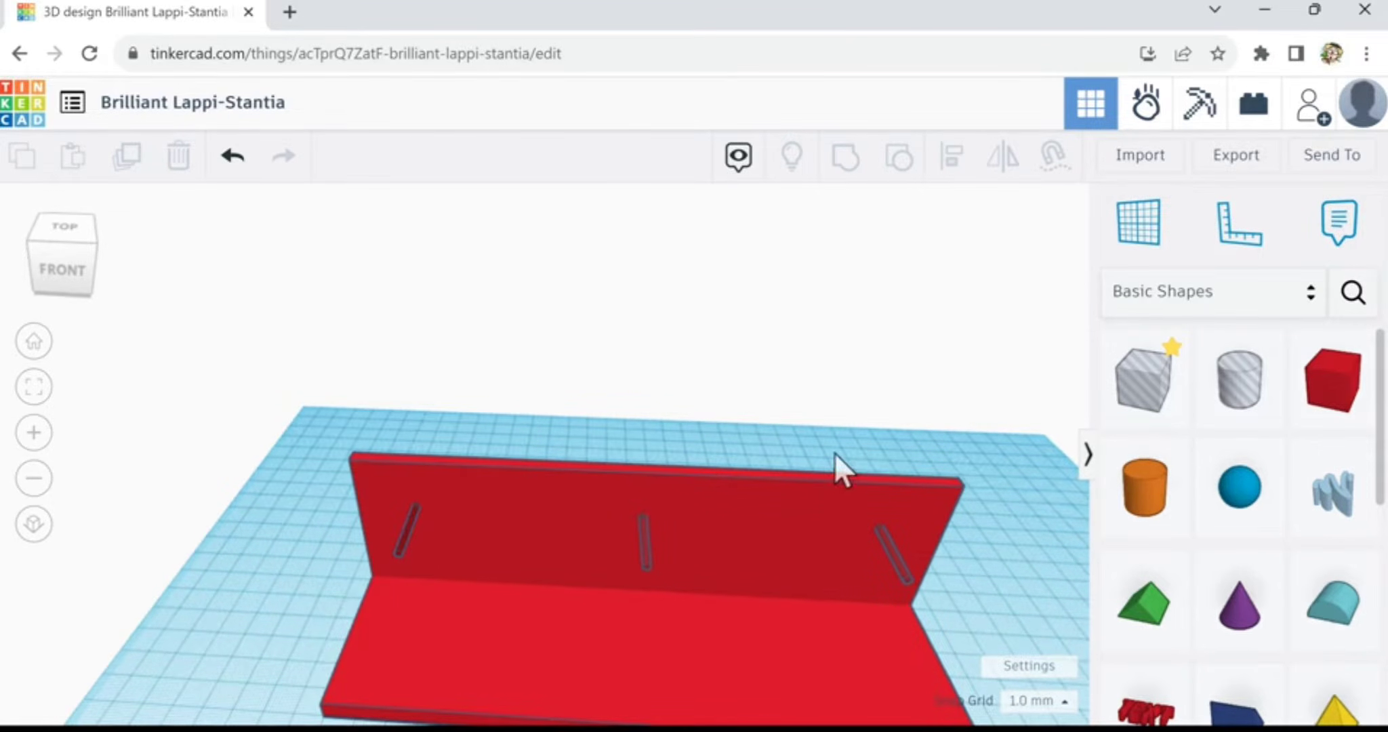
pyautogui.moveTo(834, 454)
pyautogui.mouseDown(button='right')
pyautogui.moveTo(694, 423)
pyautogui.moveTo(430, 460)
pyautogui.moveTo(441, 445)
pyautogui.moveTo(722, 448)
pyautogui.moveTo(836, 430)
pyautogui.moveTo(825, 430)
pyautogui.mouseUp(button='right')
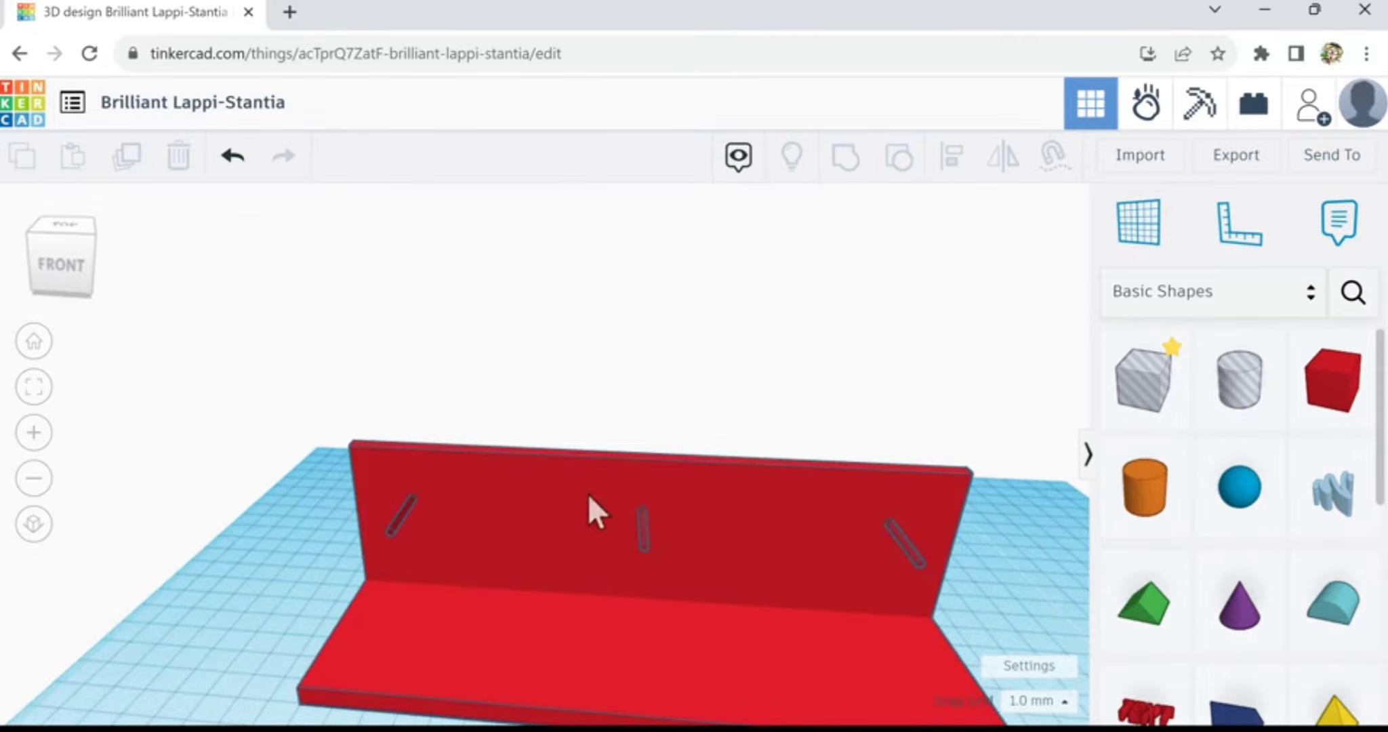
pyautogui.click(405, 513)
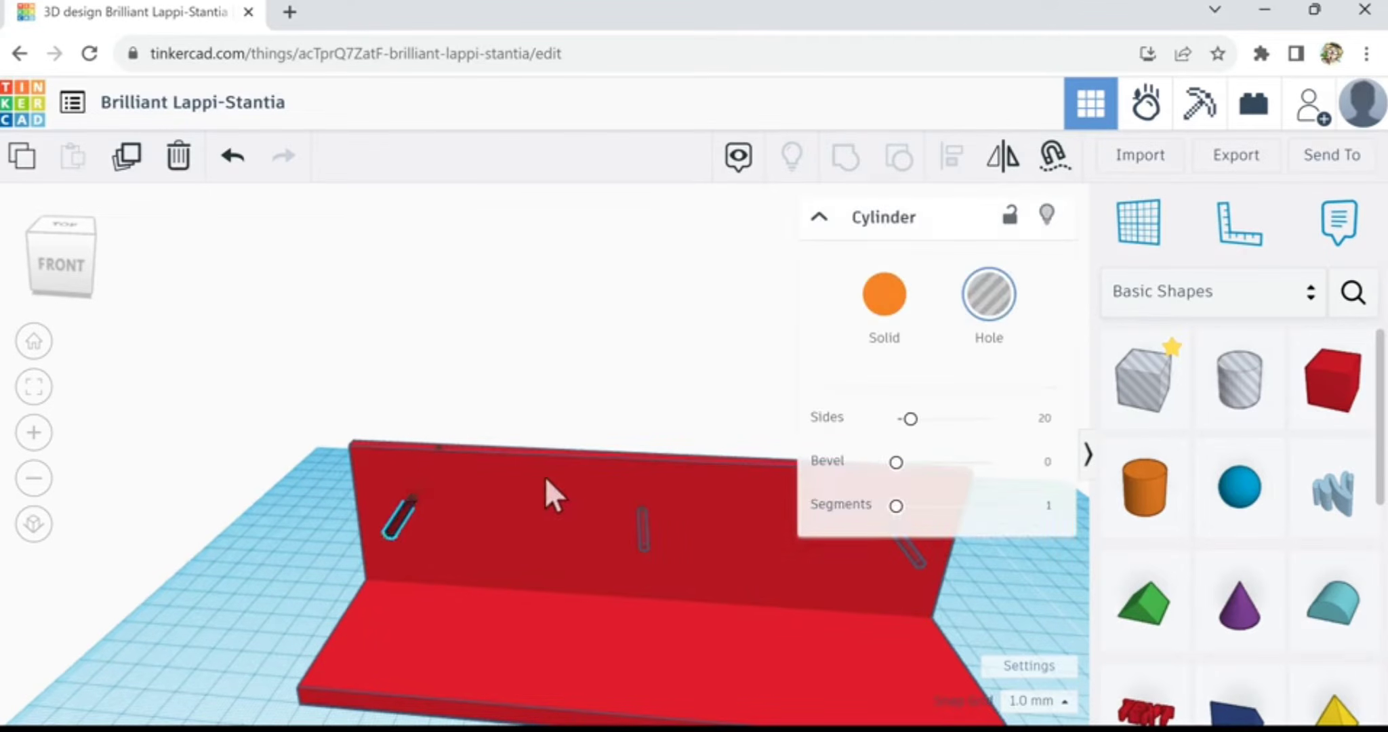
pyautogui.keyDown('shift'); pyautogui.click(659, 542); pyautogui.keyUp('shift')
pyautogui.keyDown('shift'); pyautogui.click(644, 535); pyautogui.keyUp('shift')
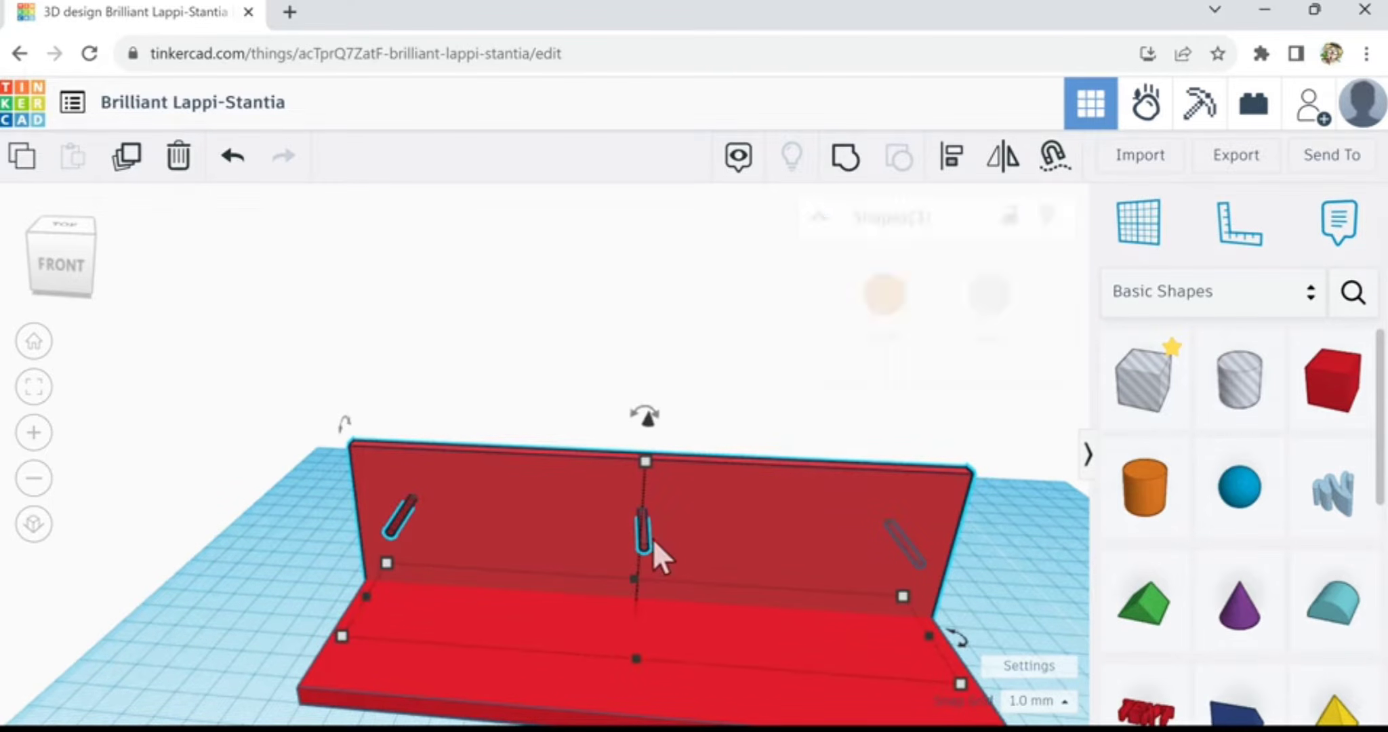
pyautogui.keyDown('shift'); pyautogui.click(906, 551); pyautogui.keyUp('shift')
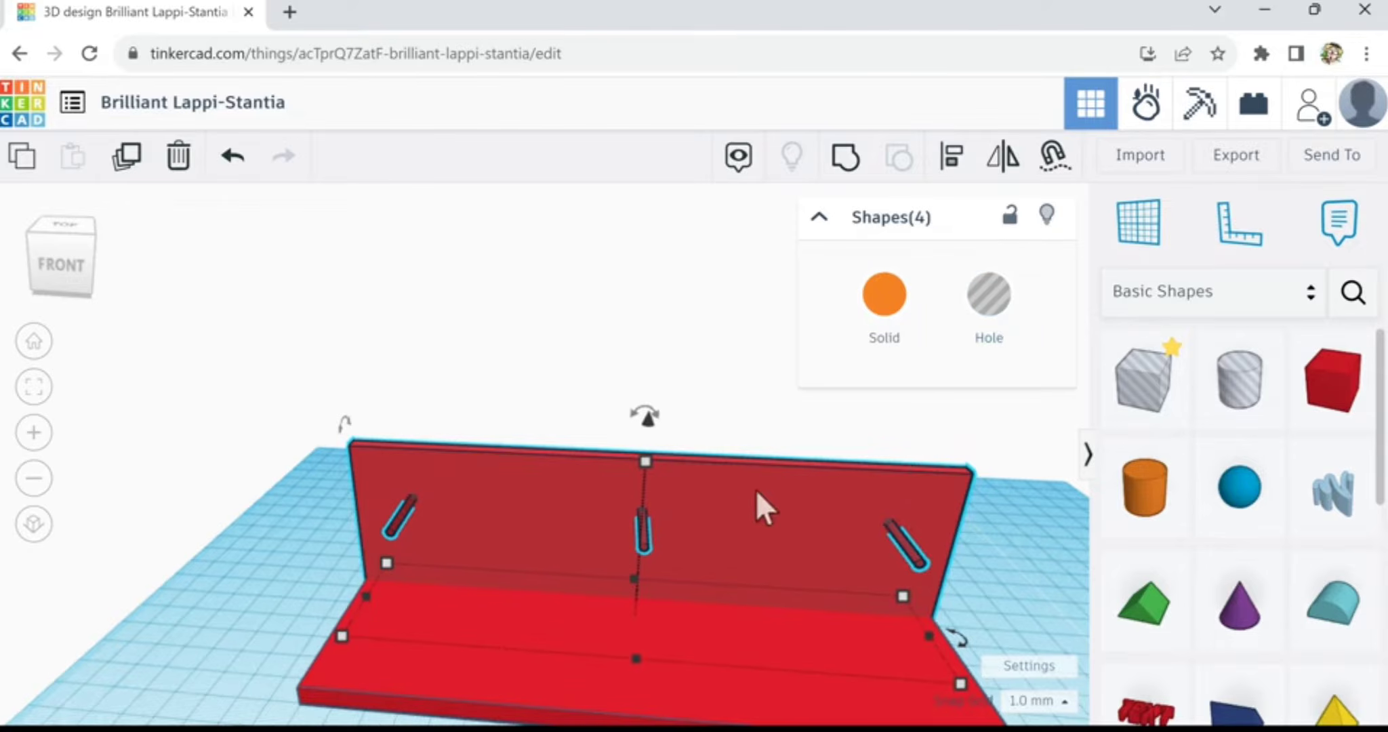
pyautogui.click(845, 161)
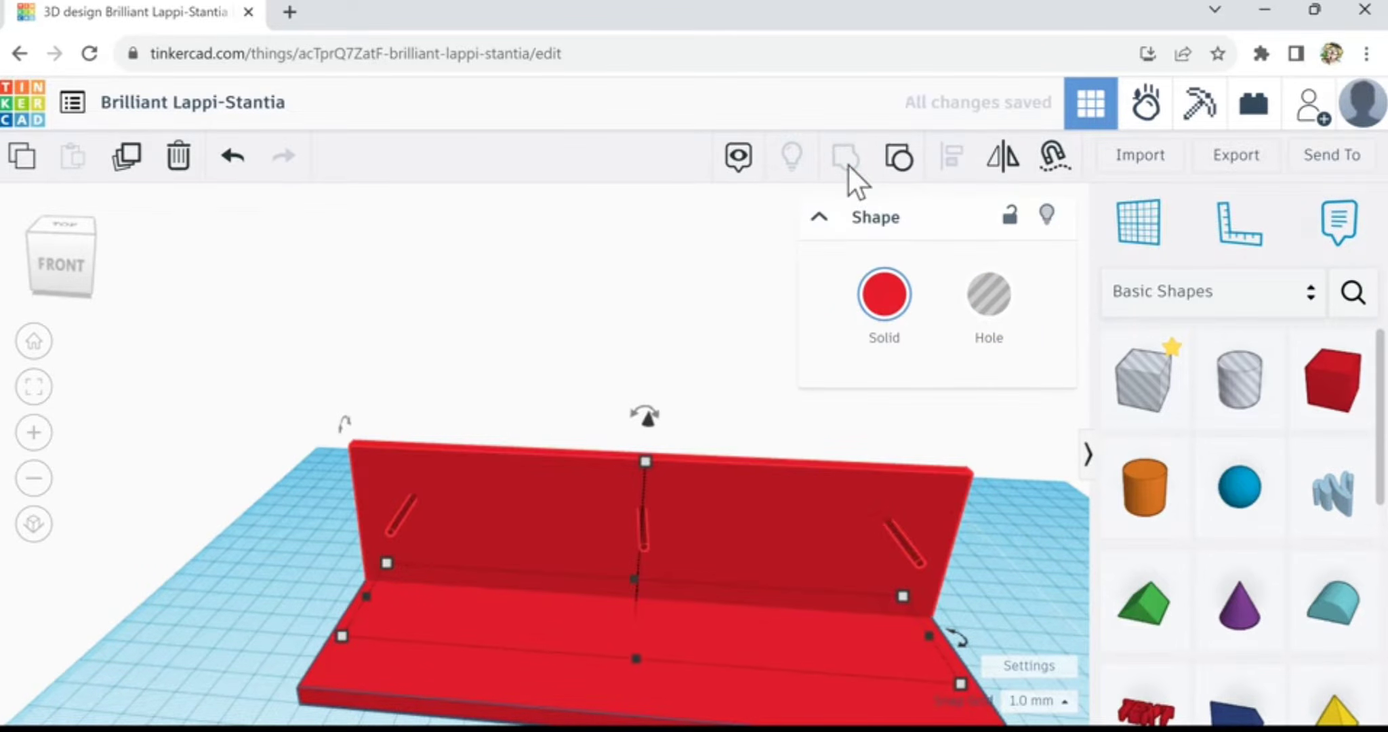
# - Inspect the three cut holes in the upright wall from the front and close up
pyautogui.moveTo(757, 481); pyautogui.dragTo(790, 542, button='right')
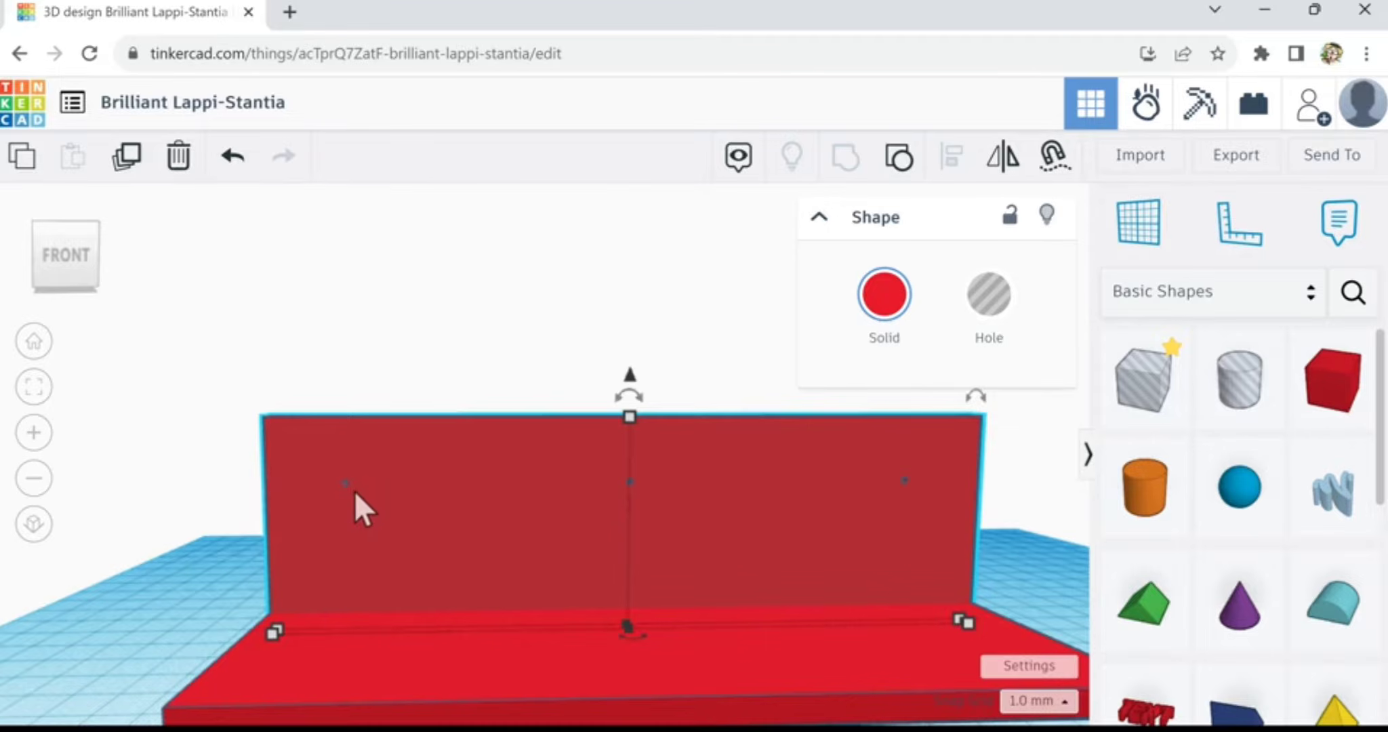
pyautogui.scroll(1, 192, 554)
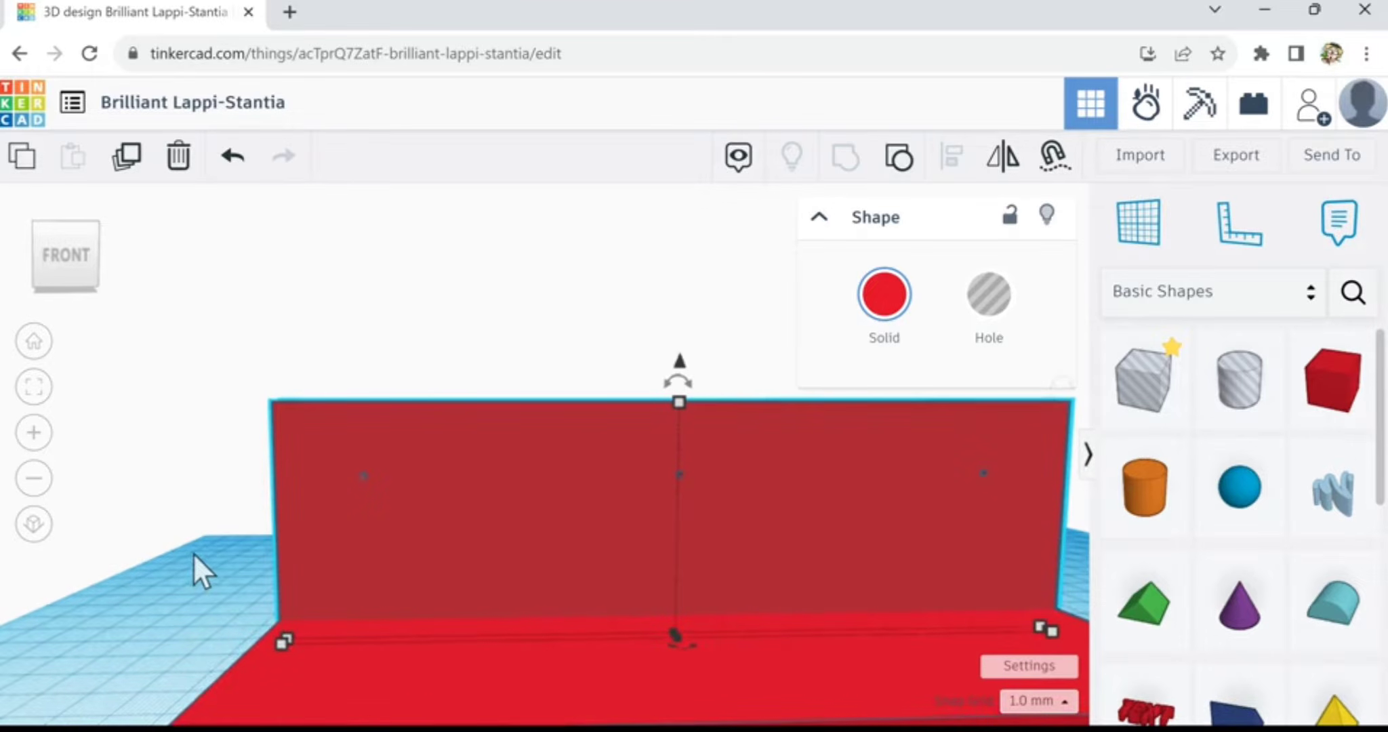
pyautogui.moveTo(202, 532); pyautogui.dragTo(313, 552, button='right')
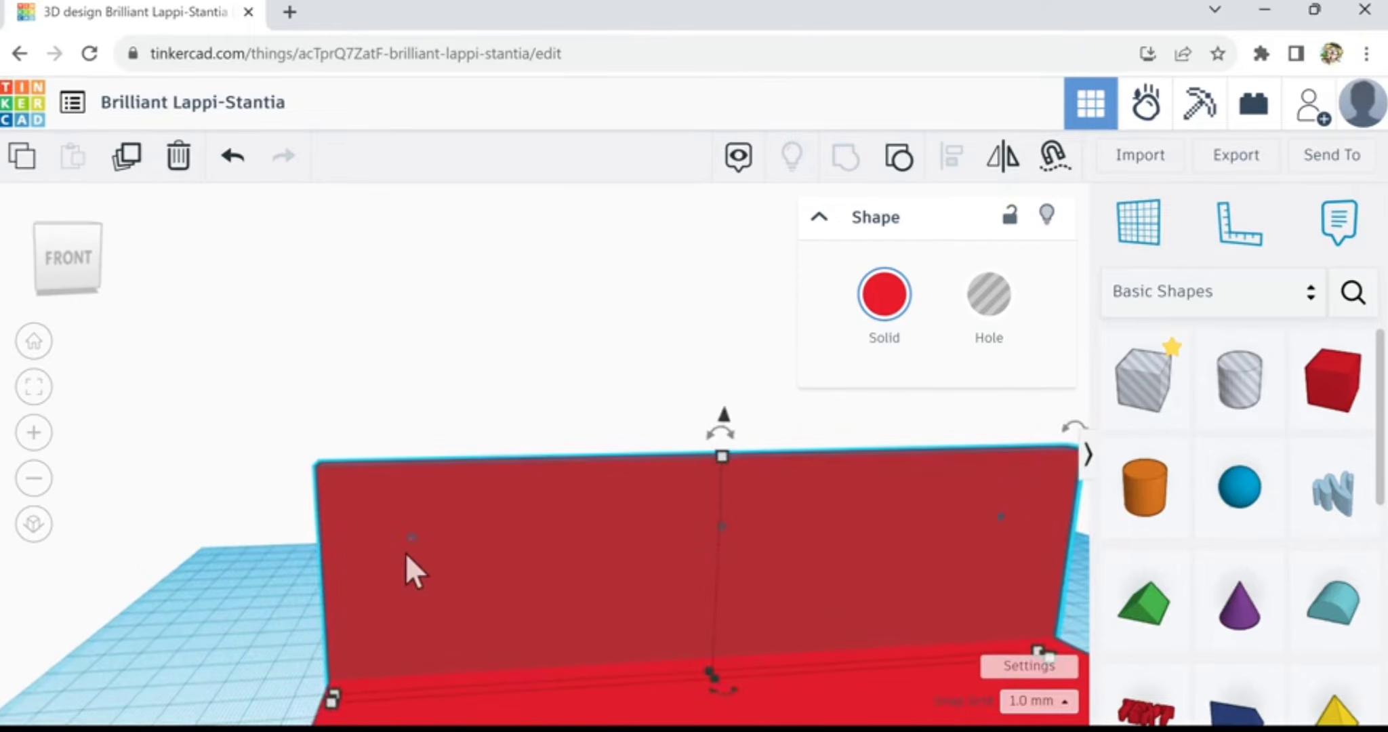
pyautogui.scroll(1, 405, 551)
pyautogui.scroll(1, 405, 551)
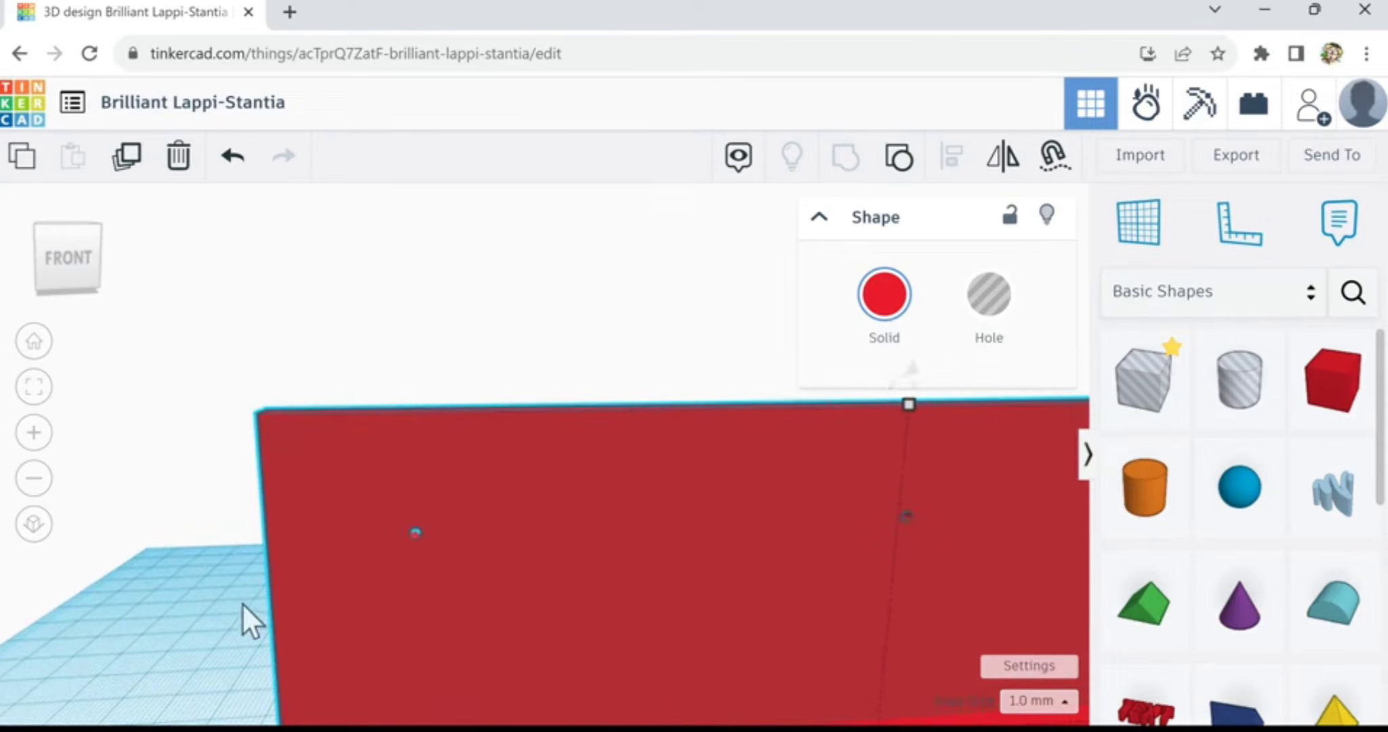
pyautogui.moveTo(242, 603)
pyautogui.mouseDown(button='right')
pyautogui.moveTo(359, 600)
pyautogui.moveTo(204, 616)
pyautogui.moveTo(265, 614)
pyautogui.mouseUp(button='right')
pyautogui.scroll(-4, 535, 589)
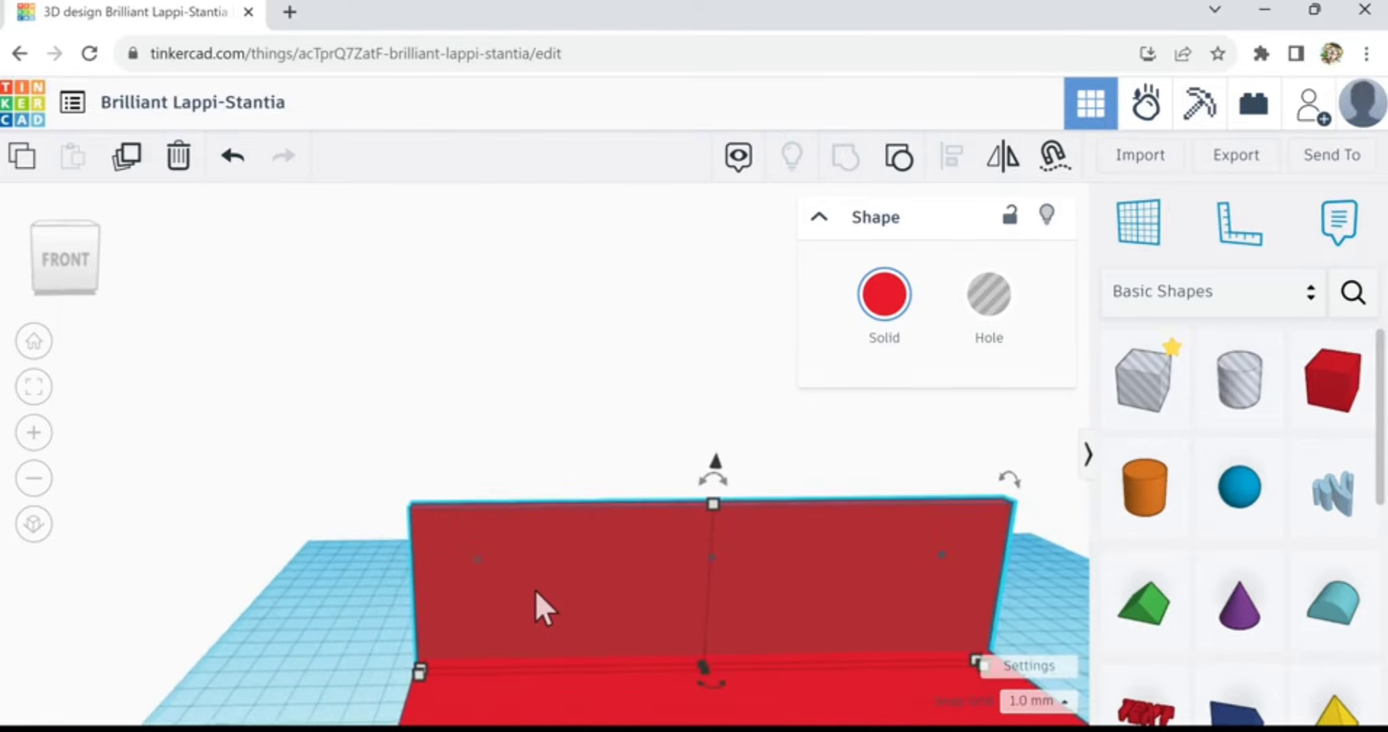
# - Place a hole cylinder near one end of the base panel and set its sides to 59
pyautogui.moveTo(376, 665); pyautogui.dragTo(405, 676, button='right')
pyautogui.scroll(-3, 530, 674)
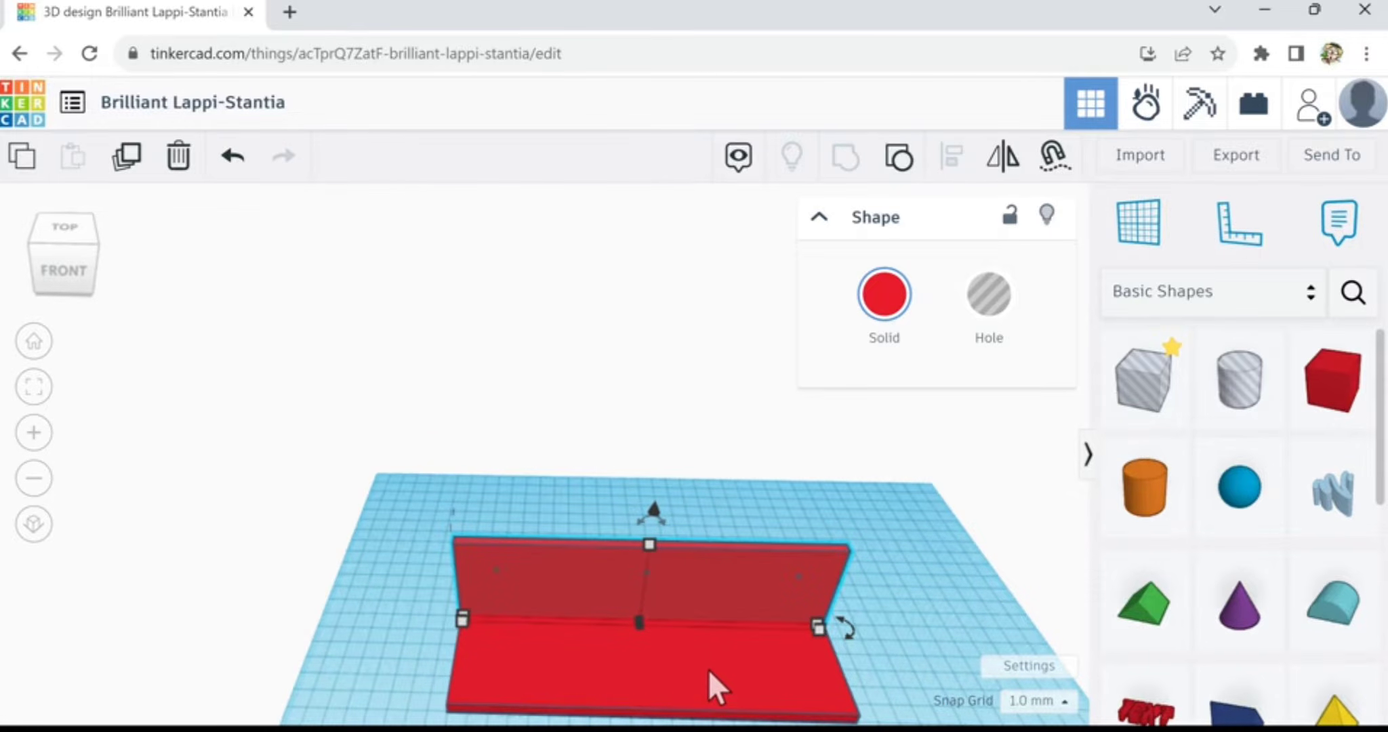
pyautogui.moveTo(705, 671)
pyautogui.mouseDown(button='right')
pyautogui.moveTo(705, 613)
pyautogui.moveTo(705, 657)
pyautogui.mouseUp(button='right')
pyautogui.moveTo(891, 671); pyautogui.dragTo(832, 548, button='middle')
pyautogui.scroll(5, 622, 603)
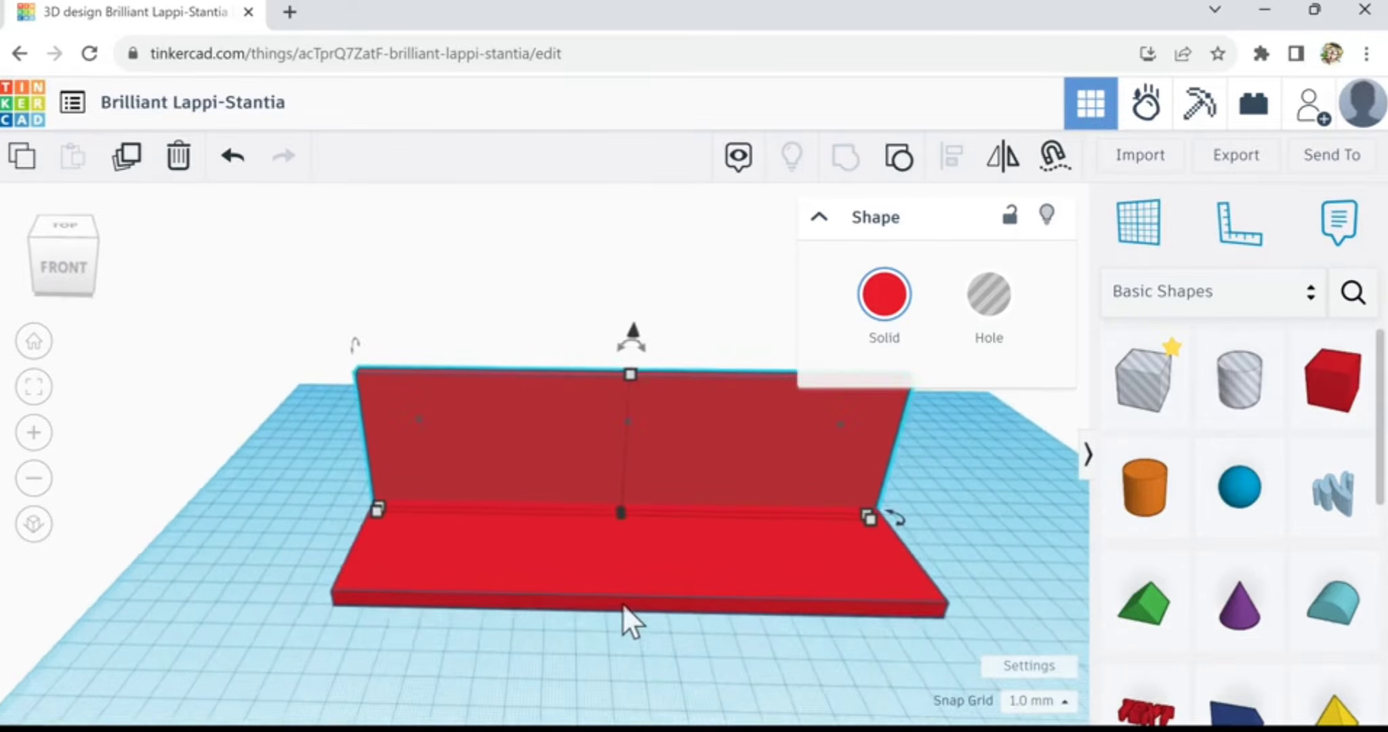
pyautogui.moveTo(1227, 403); pyautogui.dragTo(367, 532)
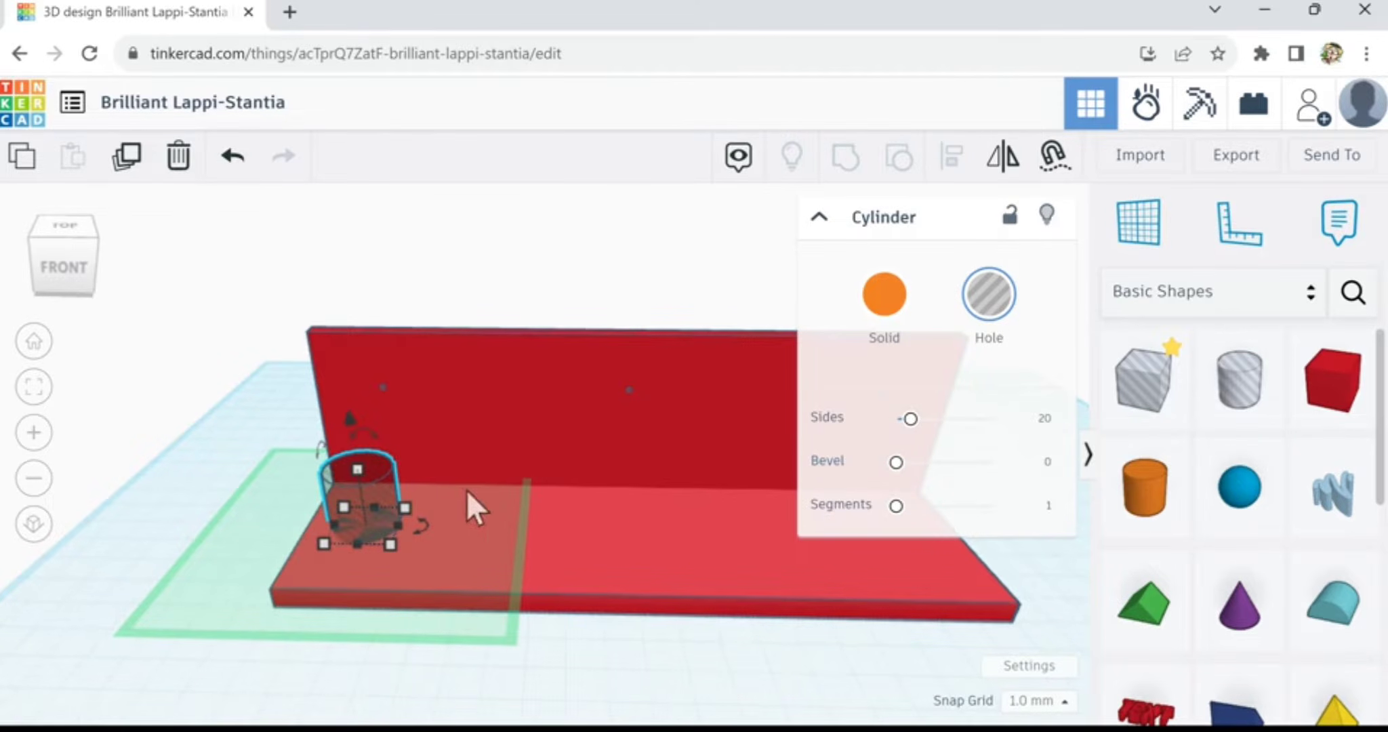
pyautogui.moveTo(910, 421); pyautogui.dragTo(980, 418)
# - Move the hole cylinder off the base panel onto the workplane in front of the panel's long front edge
pyautogui.moveTo(378, 496); pyautogui.dragTo(227, 524)
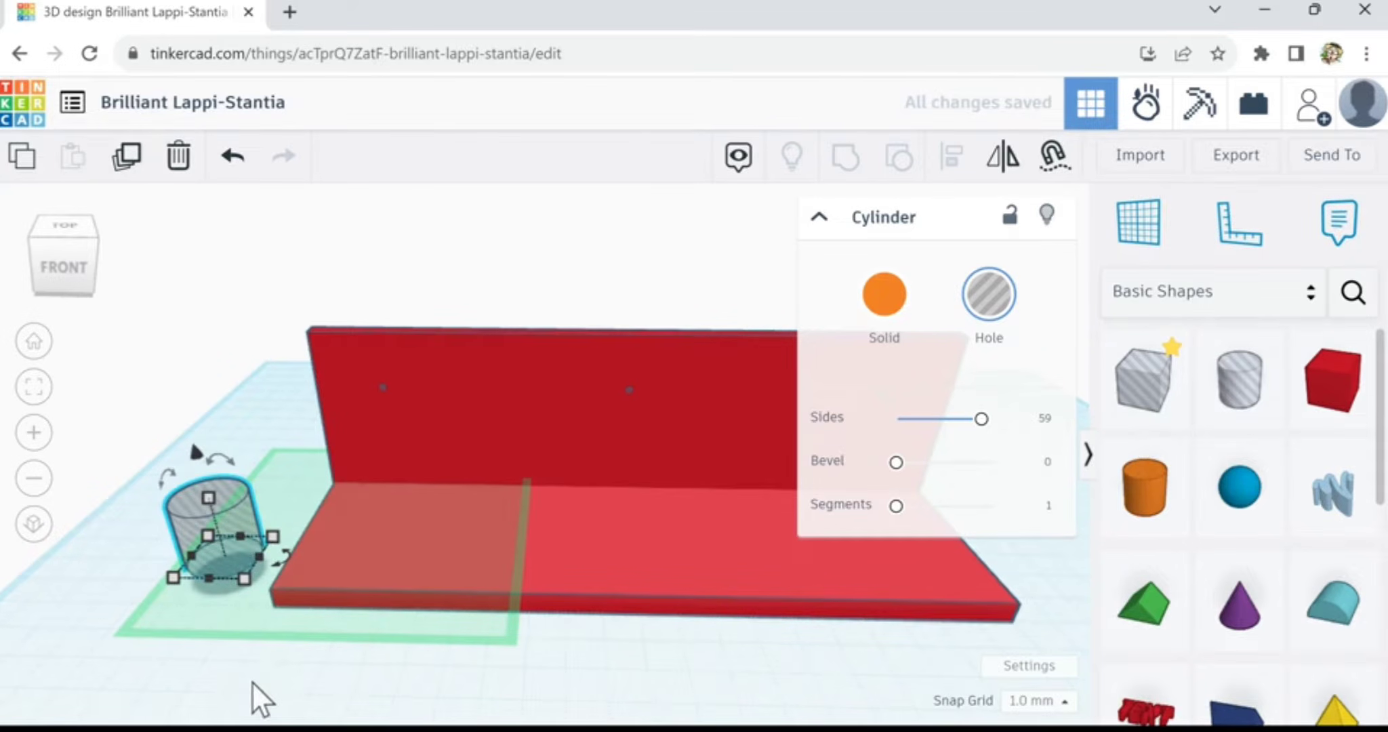
pyautogui.click(252, 681)
pyautogui.click(232, 512)
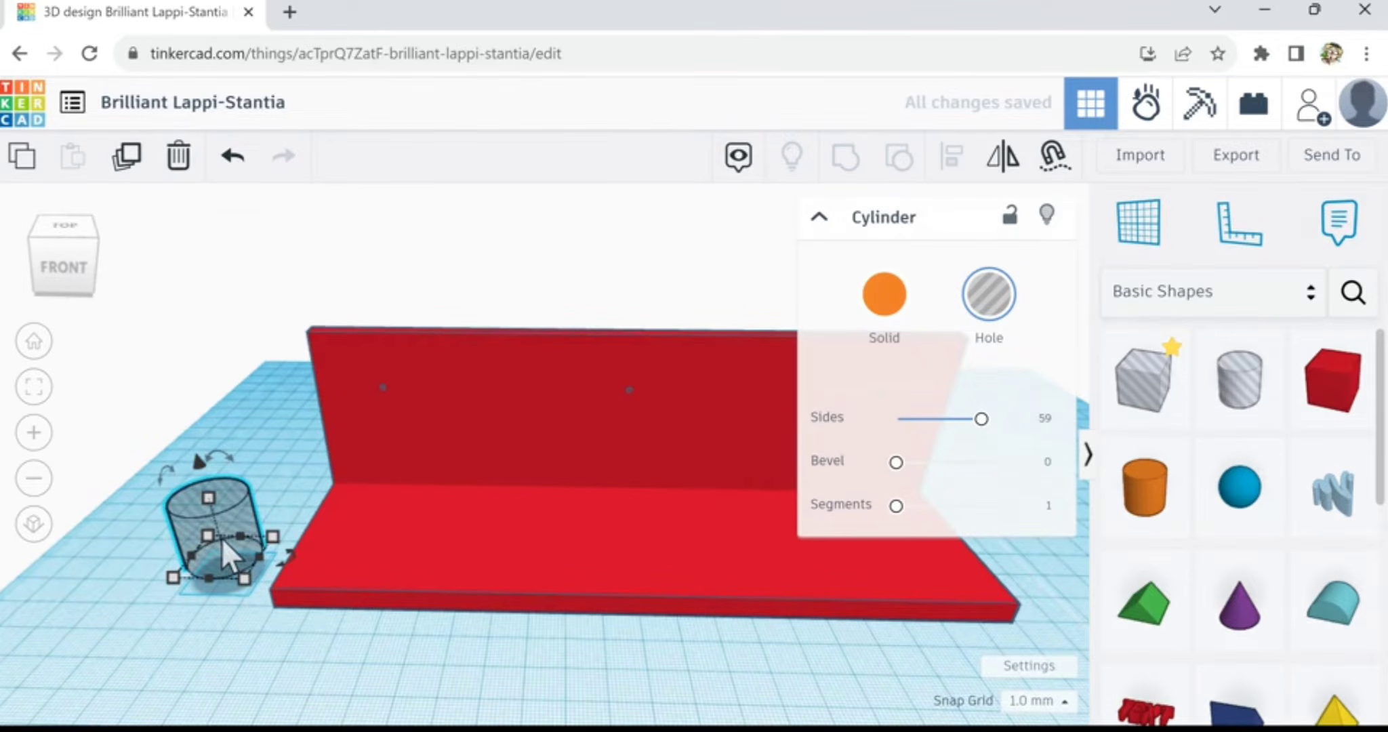
pyautogui.moveTo(221, 538); pyautogui.dragTo(490, 643)
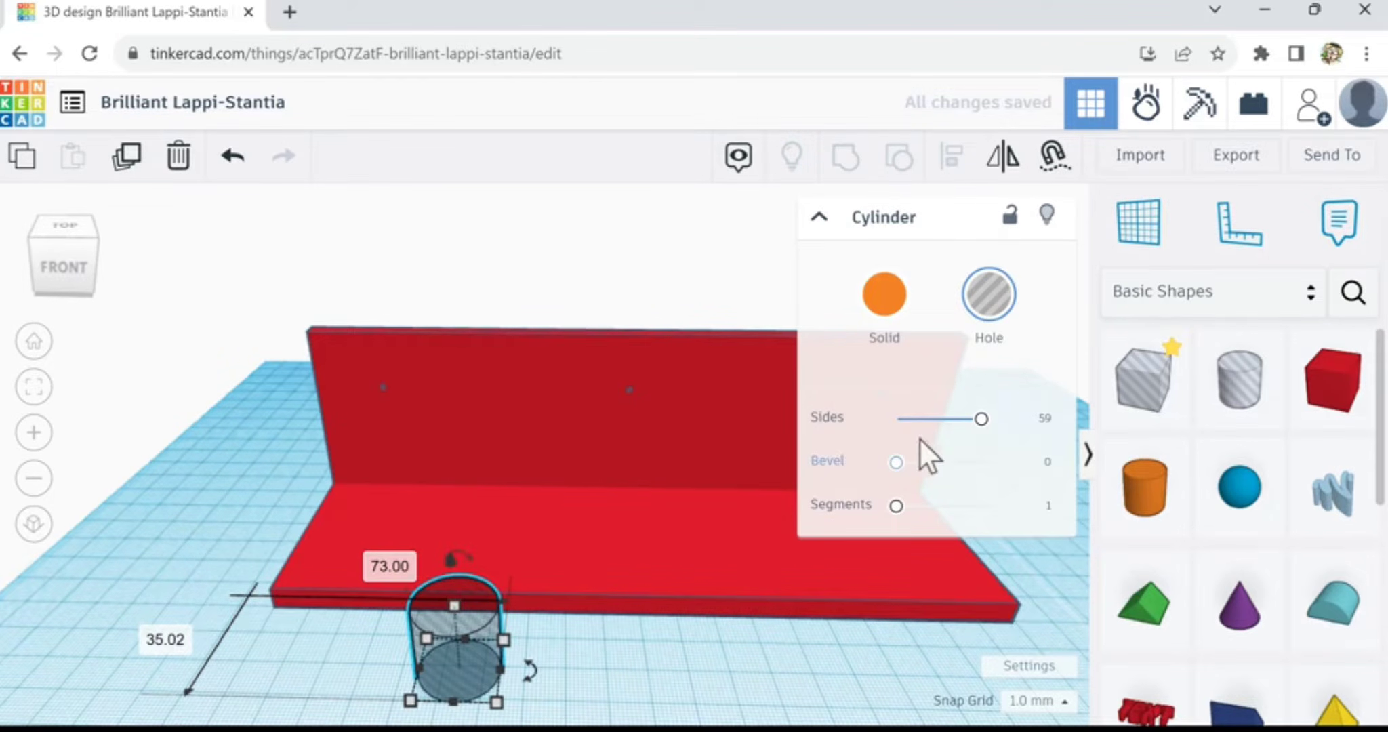
# - Reduce the hole cylinder to 12 sides and examine its faceted outline up close
pyautogui.moveTo(981, 420); pyautogui.dragTo(896, 418)
pyautogui.scroll(2, 513, 661)
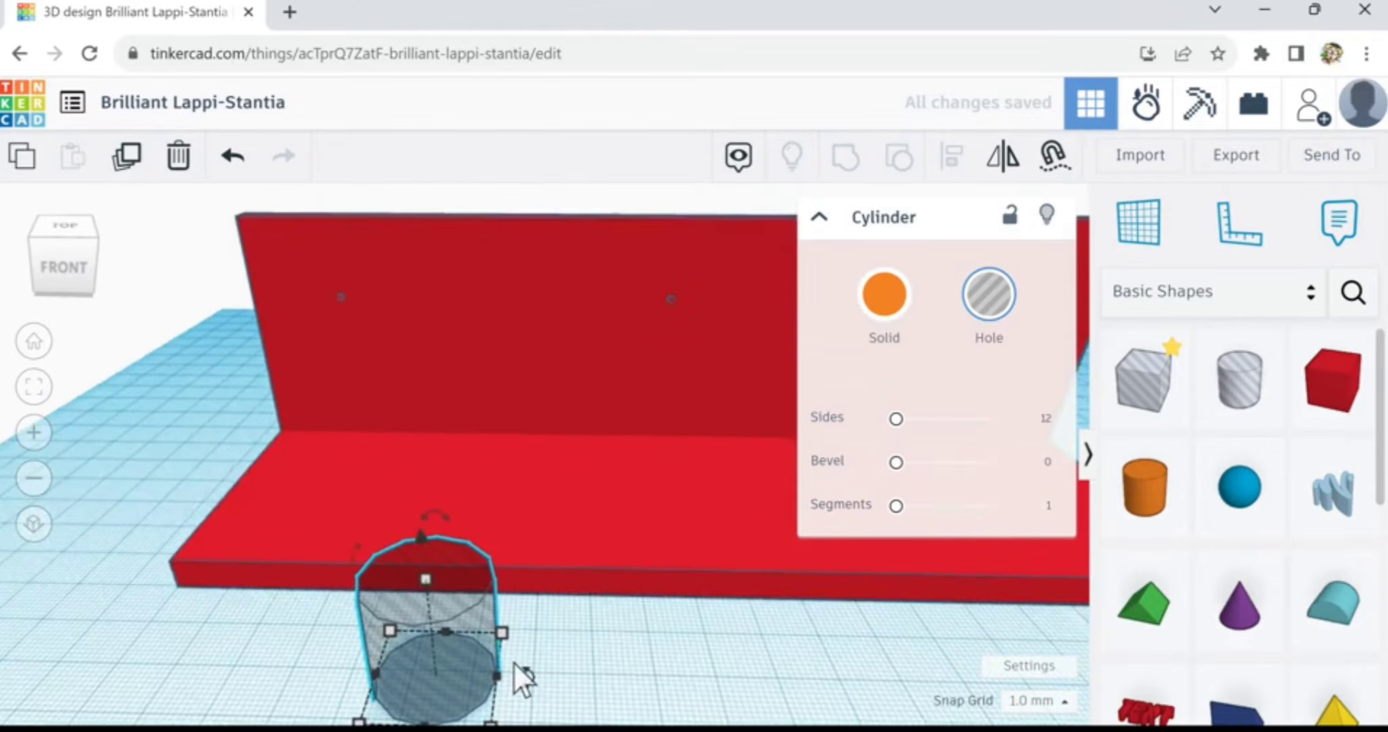
pyautogui.scroll(2, 513, 661)
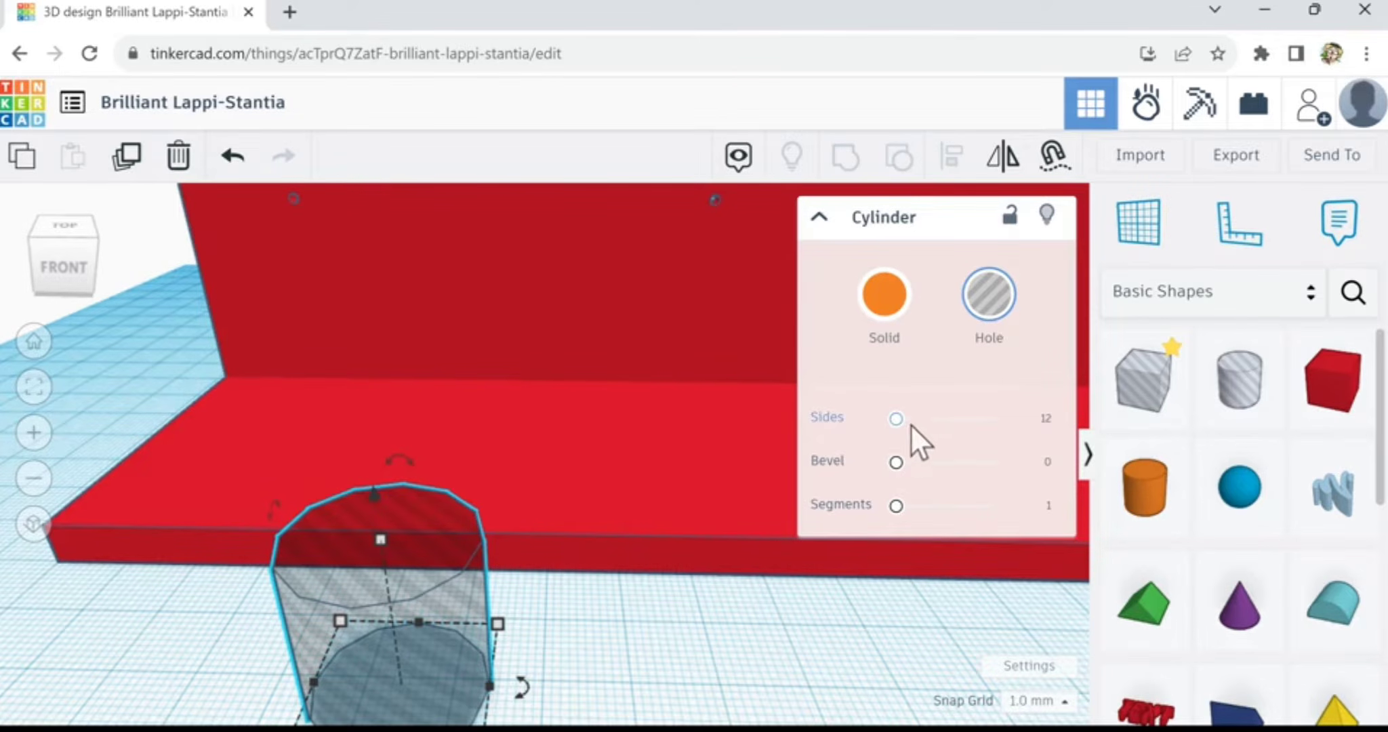
pyautogui.click(1045, 423)
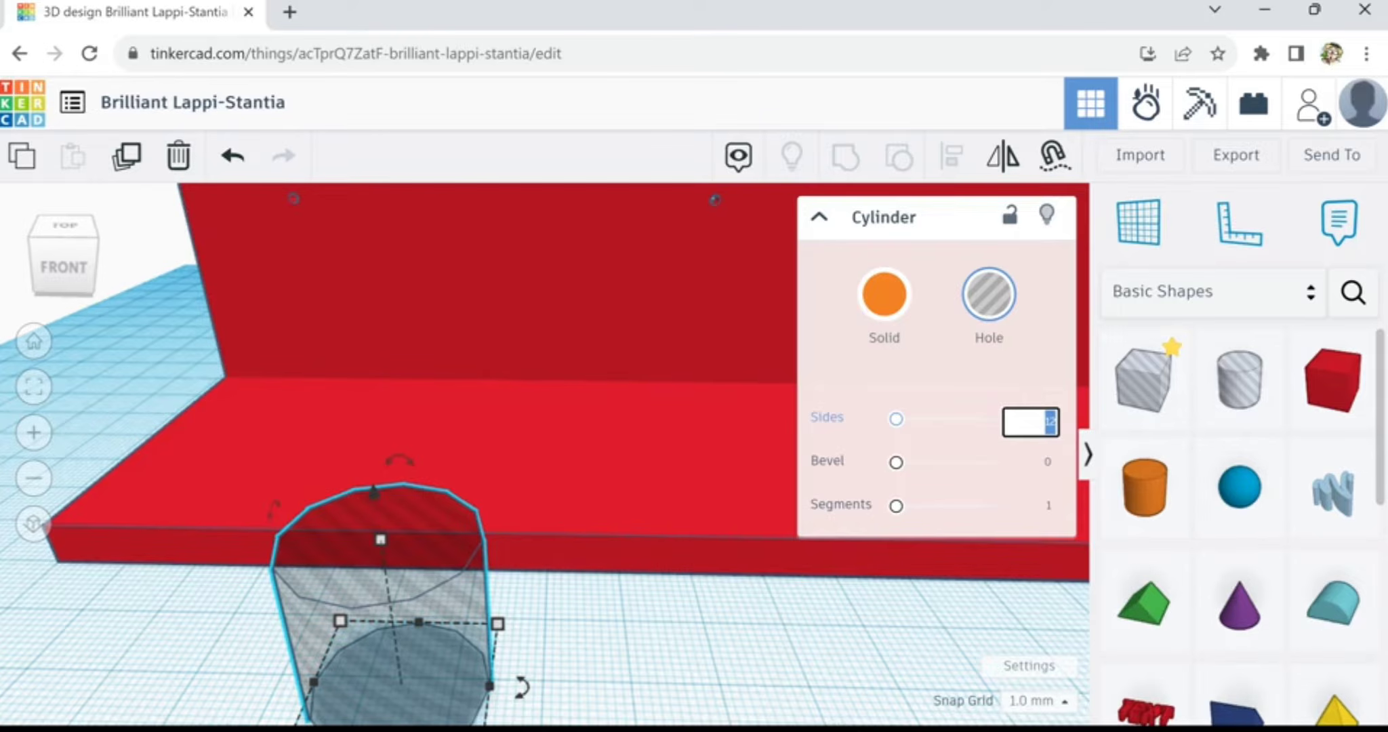
pyautogui.click(836, 632)
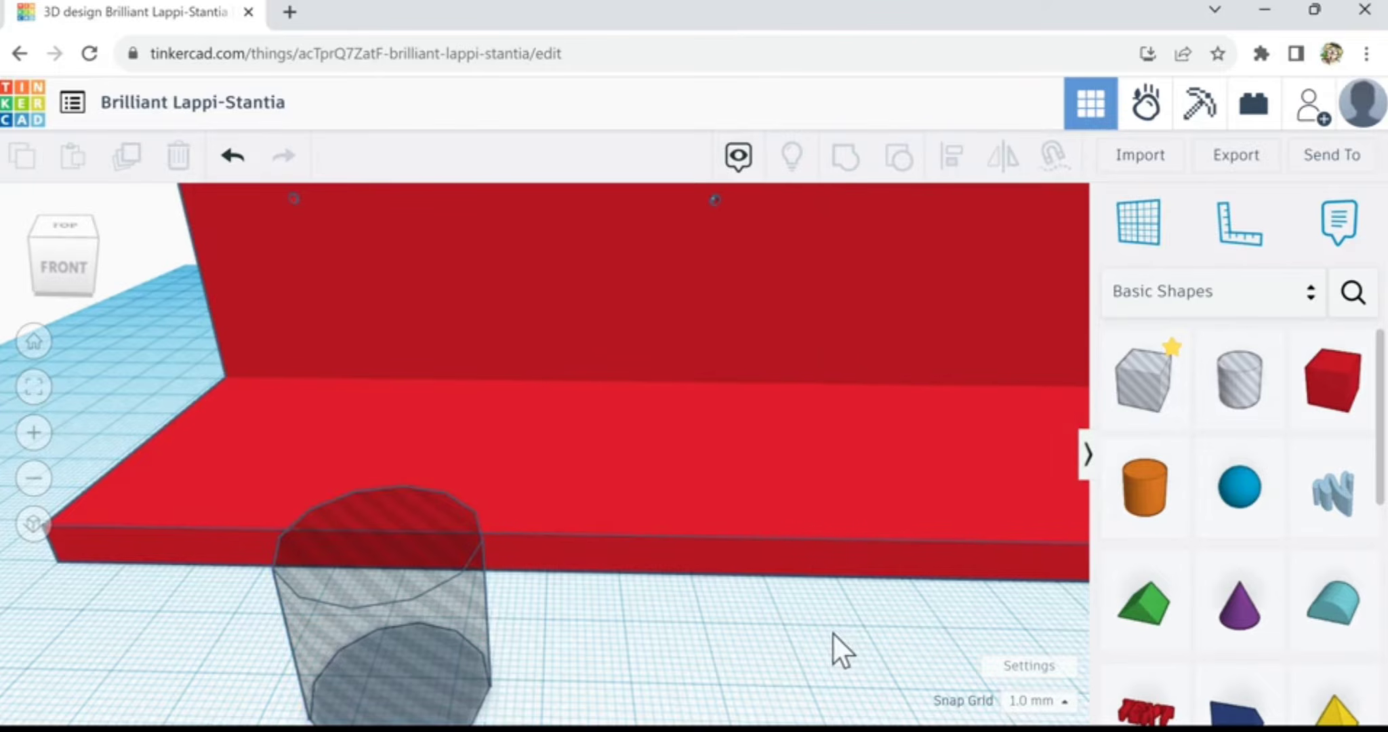
pyautogui.click(454, 609)
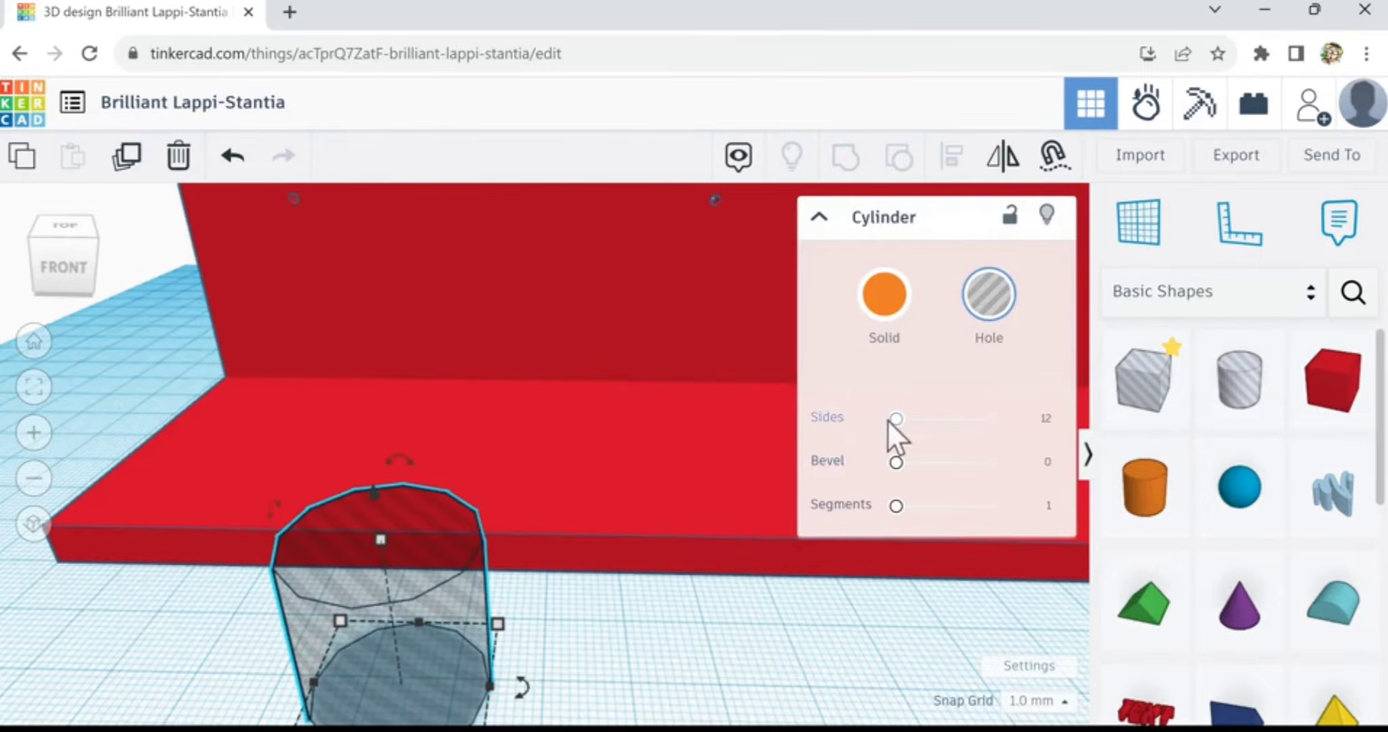
# - Set the hole cylinder's sides to 64 and move it back onto the base panel near the same end
pyautogui.moveTo(901, 428); pyautogui.dragTo(1013, 437)
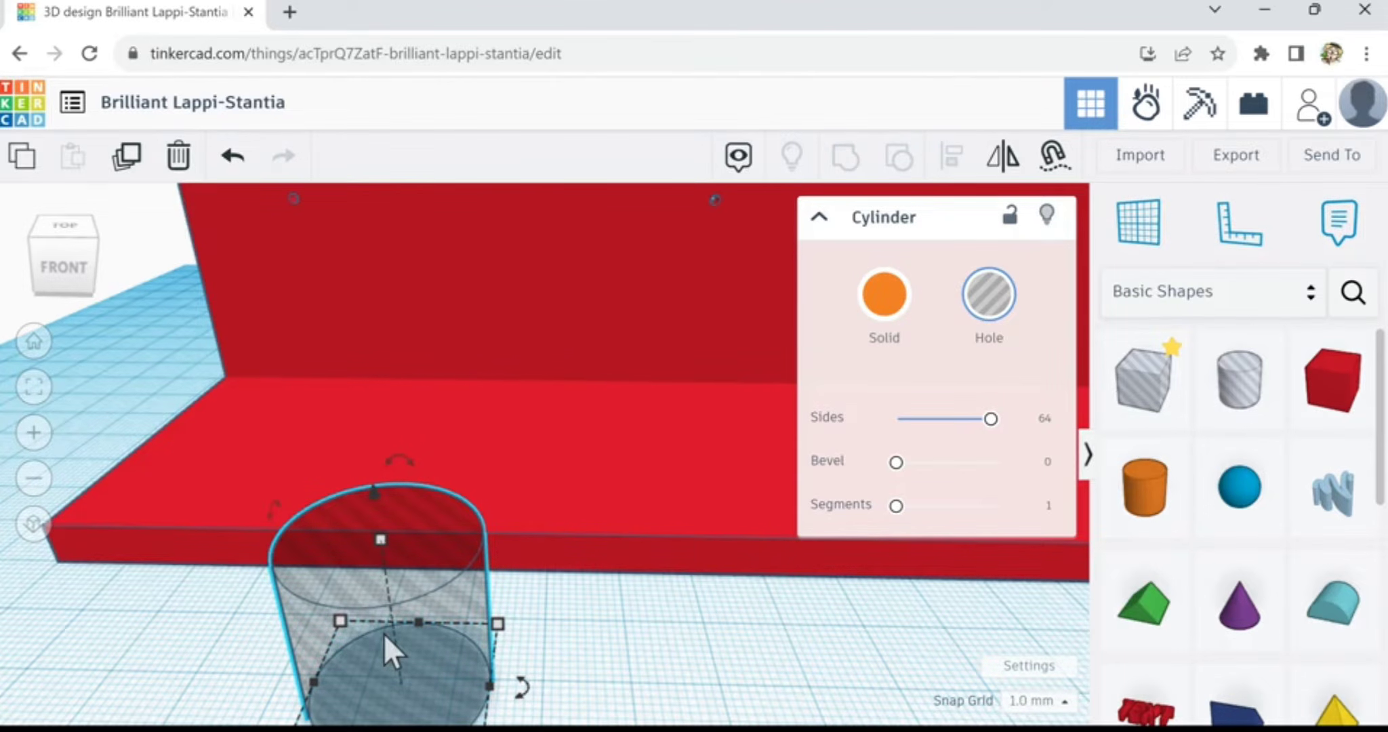
pyautogui.moveTo(394, 636); pyautogui.dragTo(376, 438)
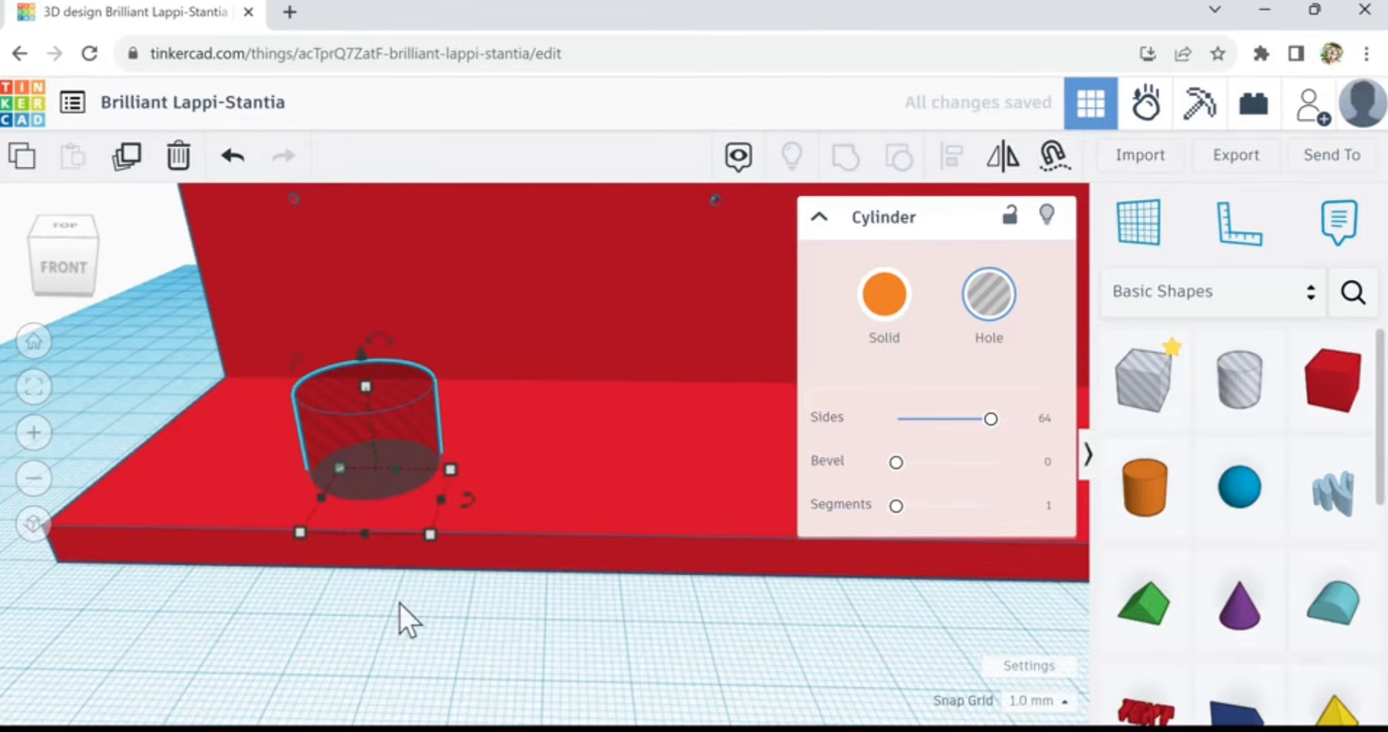
pyautogui.moveTo(399, 601); pyautogui.dragTo(396, 573, button='right')
pyautogui.moveTo(384, 563); pyautogui.dragTo(378, 547)
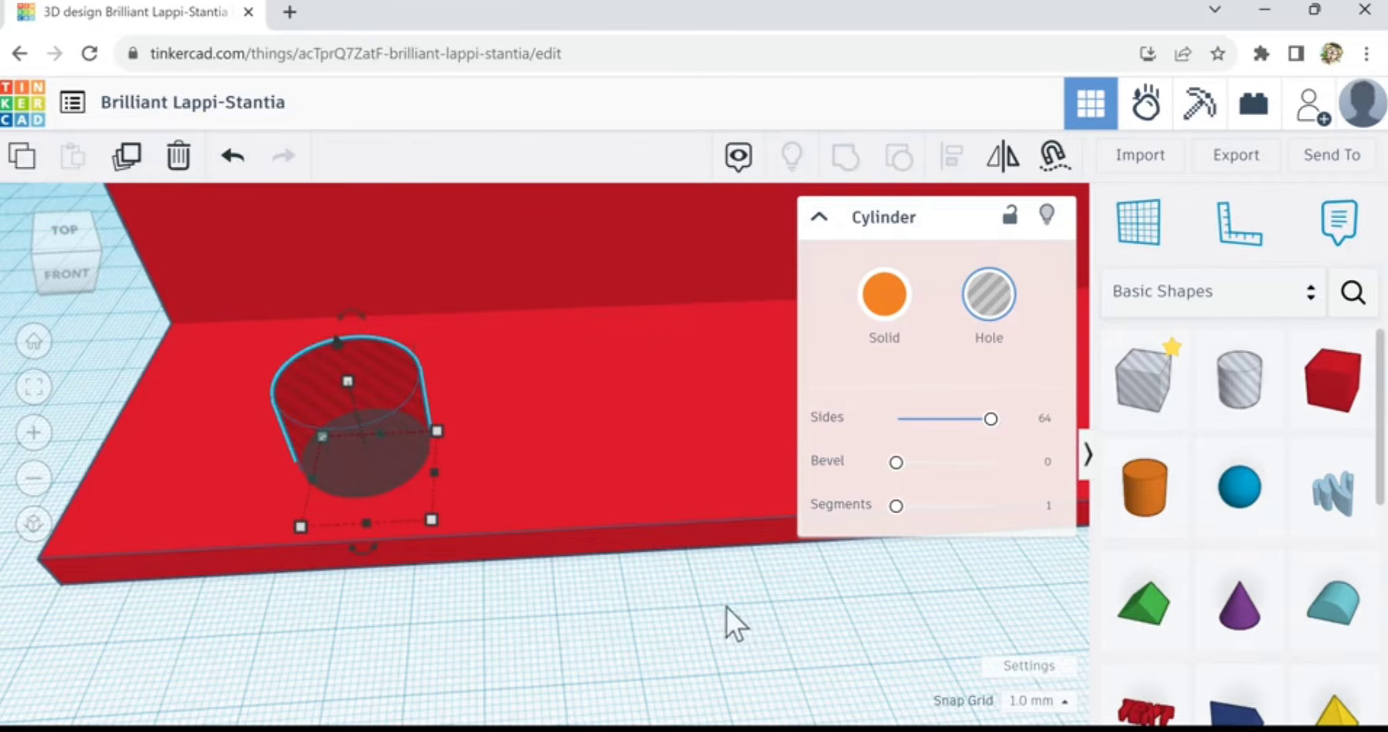
# - Set the hole cylinder's width and depth to 6 mm each
pyautogui.moveTo(435, 532)
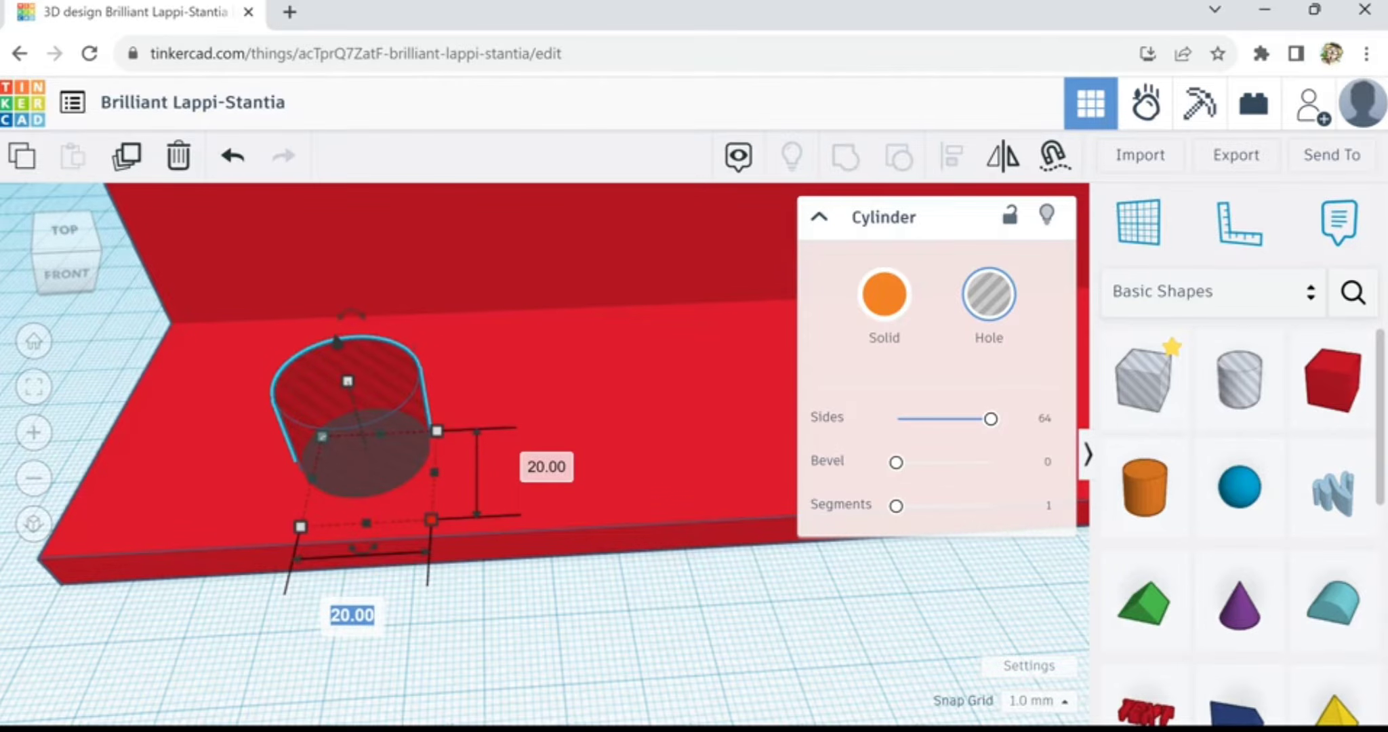
pyautogui.write('6')
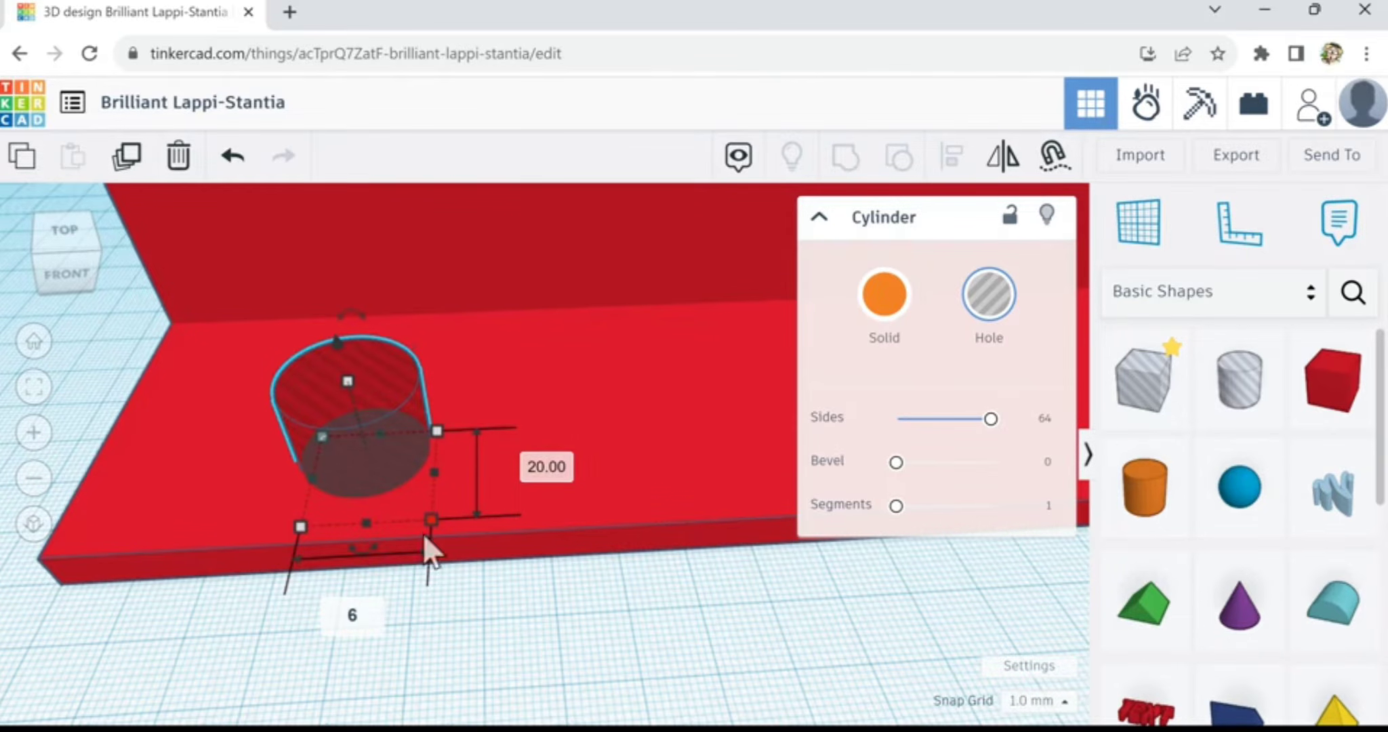
pyautogui.press('Return')
pyautogui.write('6')
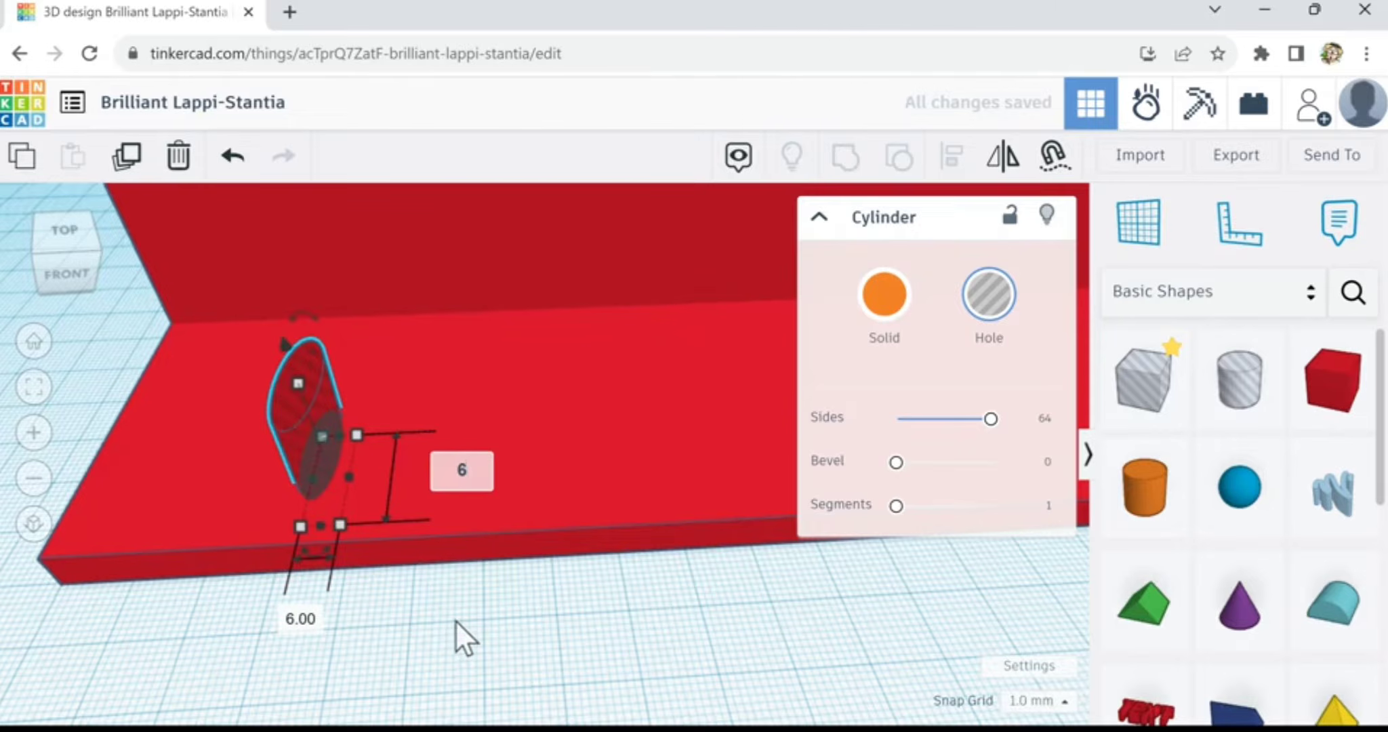
pyautogui.press('Return')
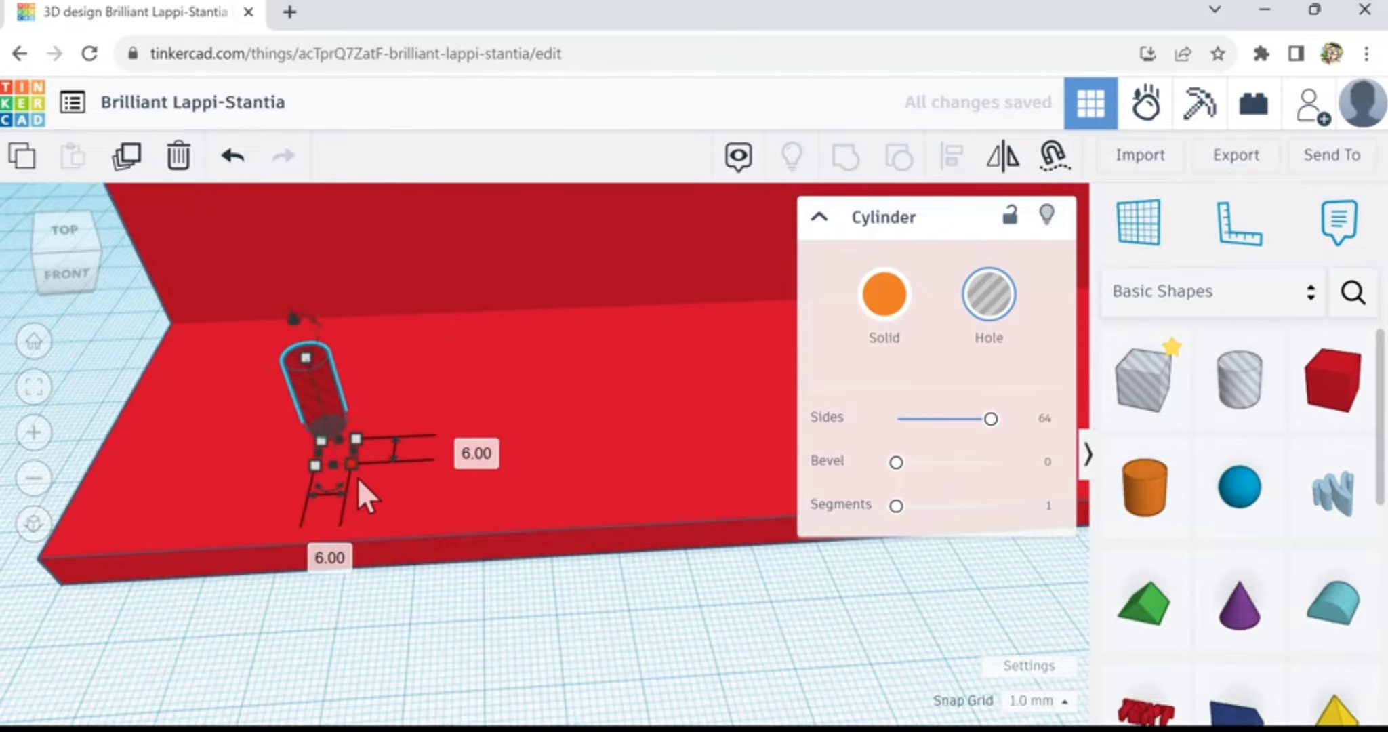
# - Nudge the 6 mm hole cylinder towards the base panel's front corner at the near end
pyautogui.press('Down')
pyautogui.press('Down')
pyautogui.press('Down')
pyautogui.press('Down')
pyautogui.press('Down')
pyautogui.press('Down')
pyautogui.press('Down')
pyautogui.press('Down')
pyautogui.press('Down')
pyautogui.press('Down')
pyautogui.press('Down')
pyautogui.press('Left')
pyautogui.press('Left')
pyautogui.press('Left')
pyautogui.press('Left')
pyautogui.press('Left')
pyautogui.press('Left')
pyautogui.press('Left')
pyautogui.press('Left')
pyautogui.press('Left')
pyautogui.press('Left')
pyautogui.press('Left')
pyautogui.press('Left')
pyautogui.press('Left')
pyautogui.press('Left')
pyautogui.press('Left')
pyautogui.press('Left')
pyautogui.press('Left')
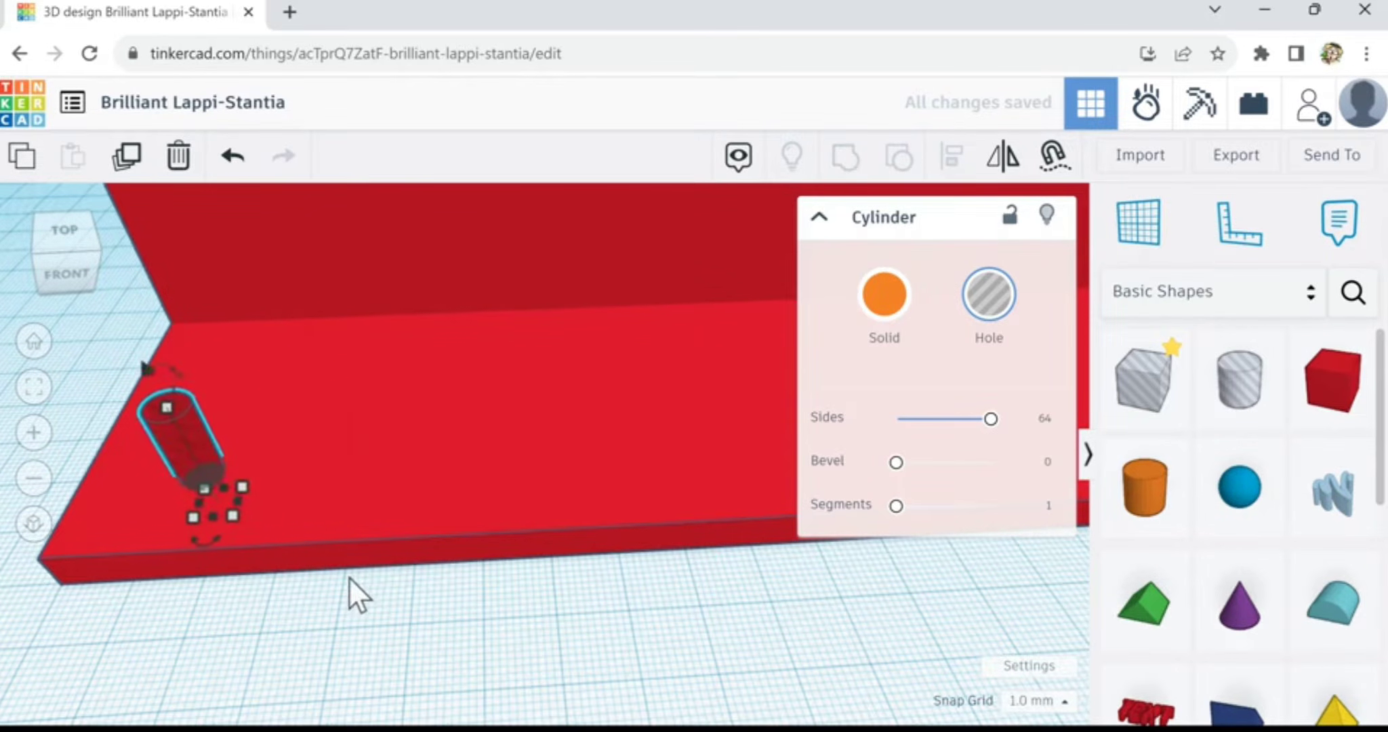
# - Nudge the hole cylinder away from the front edge, closer to the upright wall
pyautogui.scroll(-3, 354, 584)
pyautogui.scroll(-1, 353, 584)
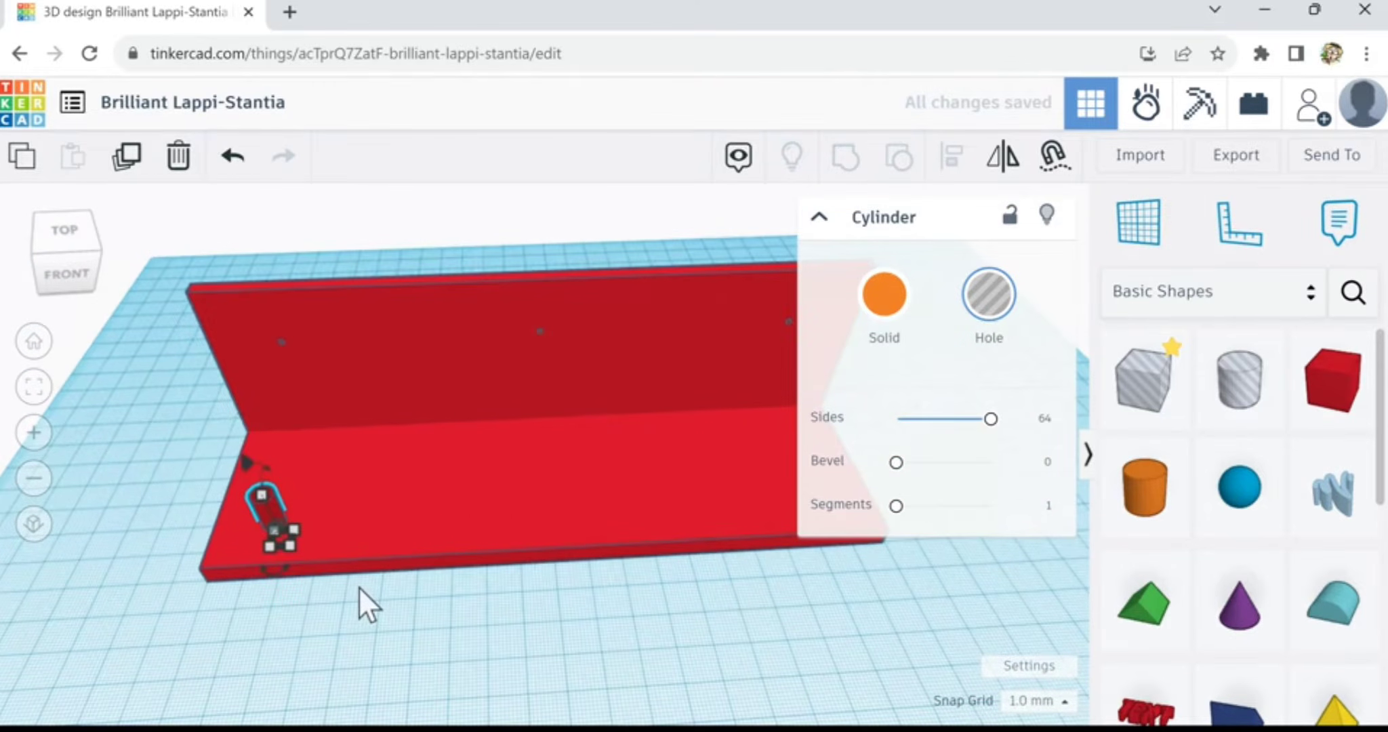
pyautogui.scroll(1, 345, 595)
pyautogui.press('Up')
pyautogui.press('Up')
pyautogui.press('Up')
pyautogui.press('Up')
pyautogui.press('Up')
pyautogui.press('Up')
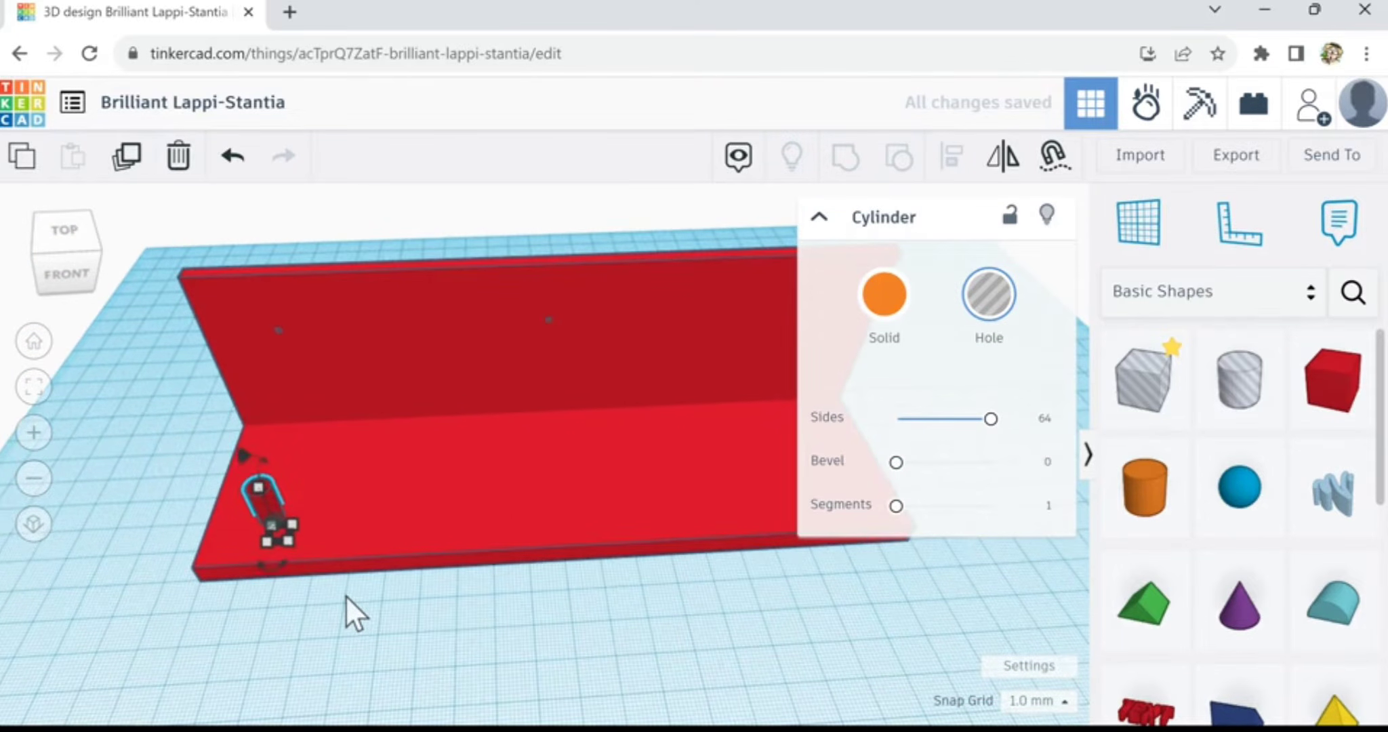
pyautogui.press('Up')
pyautogui.press('Up')
pyautogui.press('Up')
pyautogui.press('Up')
pyautogui.press('Up')
pyautogui.press('Up')
pyautogui.press('Up')
pyautogui.press('Up')
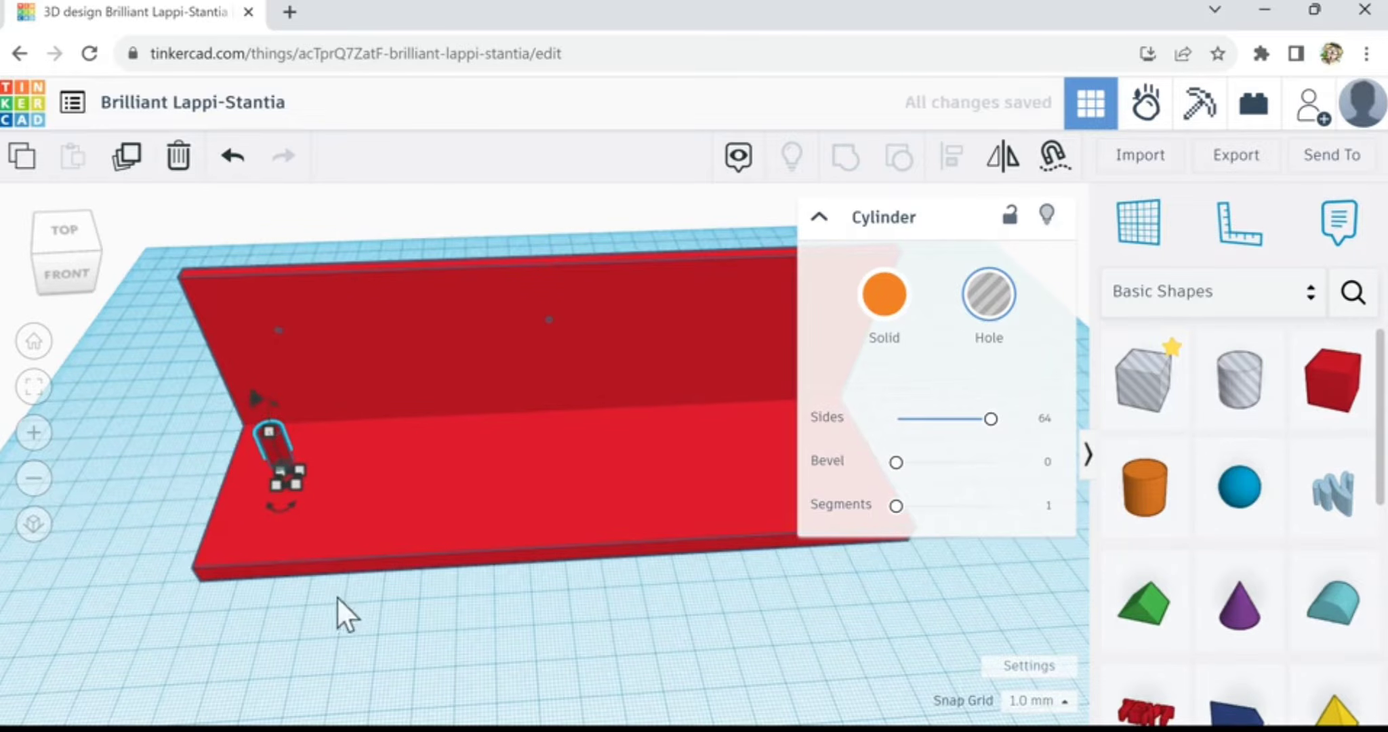
# - Nudge the hole cylinder outward along the wall until it reaches the base panel's end edge
pyautogui.scroll(4, 337, 596)
pyautogui.moveTo(410, 509); pyautogui.dragTo(347, 540, button='right')
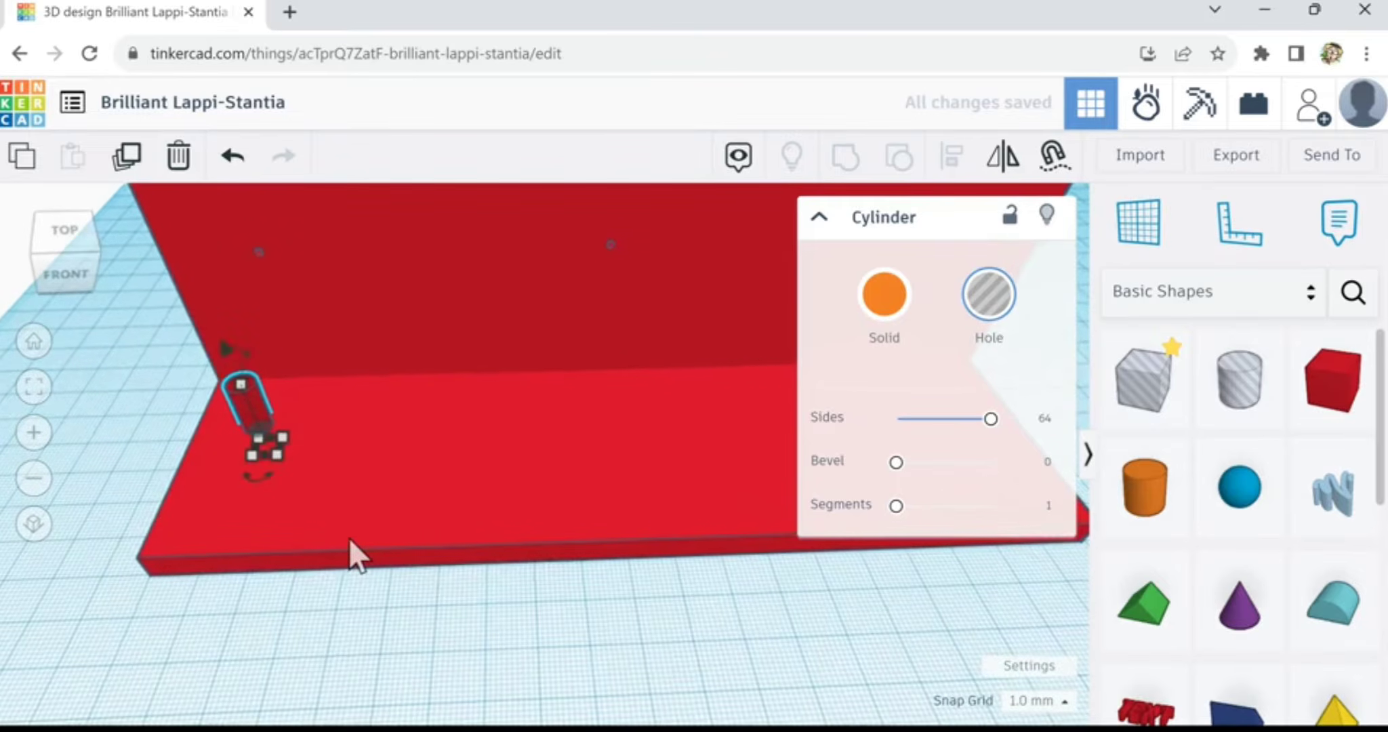
pyautogui.press('Left')
pyautogui.press('Left')
pyautogui.press('Left')
pyautogui.press('Left')
pyautogui.press('Left')
pyautogui.press('Left')
pyautogui.press('Left')
pyautogui.press('Left')
pyautogui.press('Left')
pyautogui.press('Left')
pyautogui.press('Left')
pyautogui.press('Left')
pyautogui.press('Left')
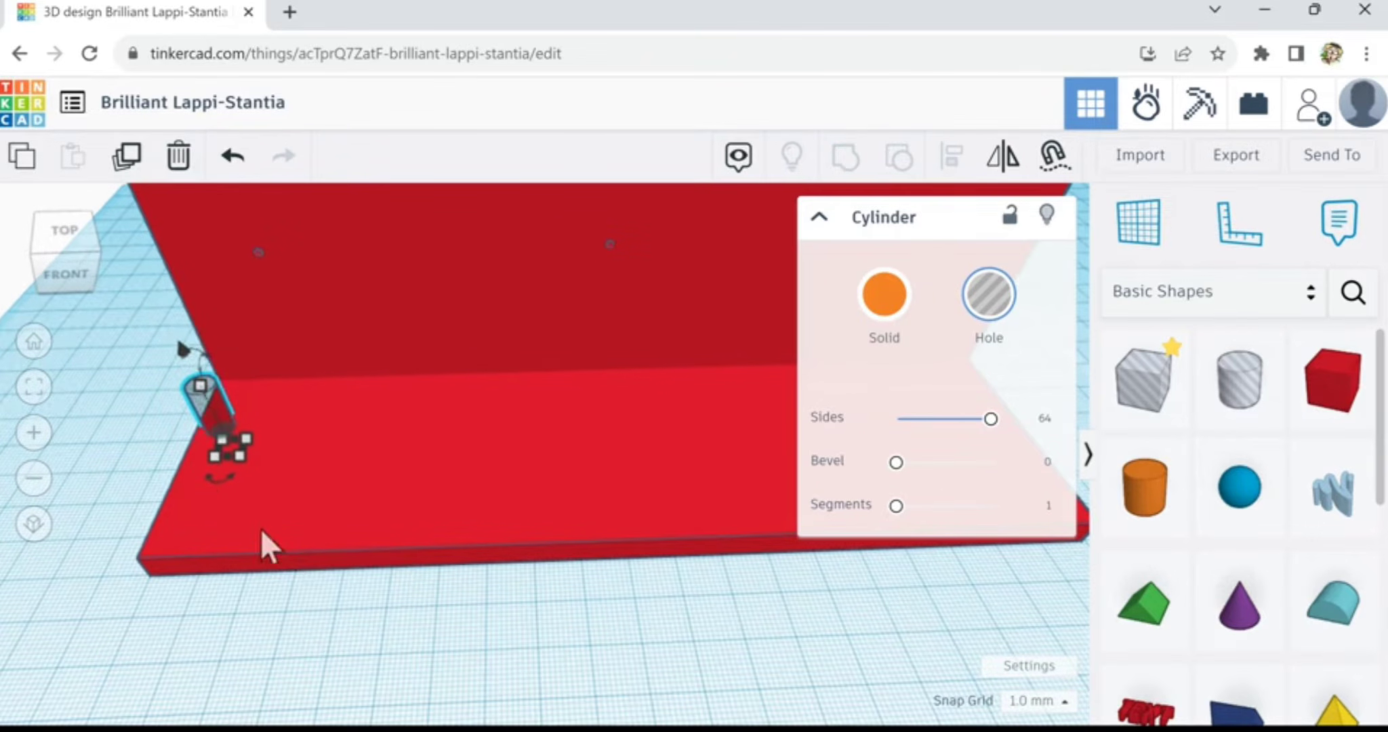
# - Shift the hole cylinder back inward along the wall so it lies fully within the base panel, 10 mm further in
pyautogui.scroll(3, 189, 466)
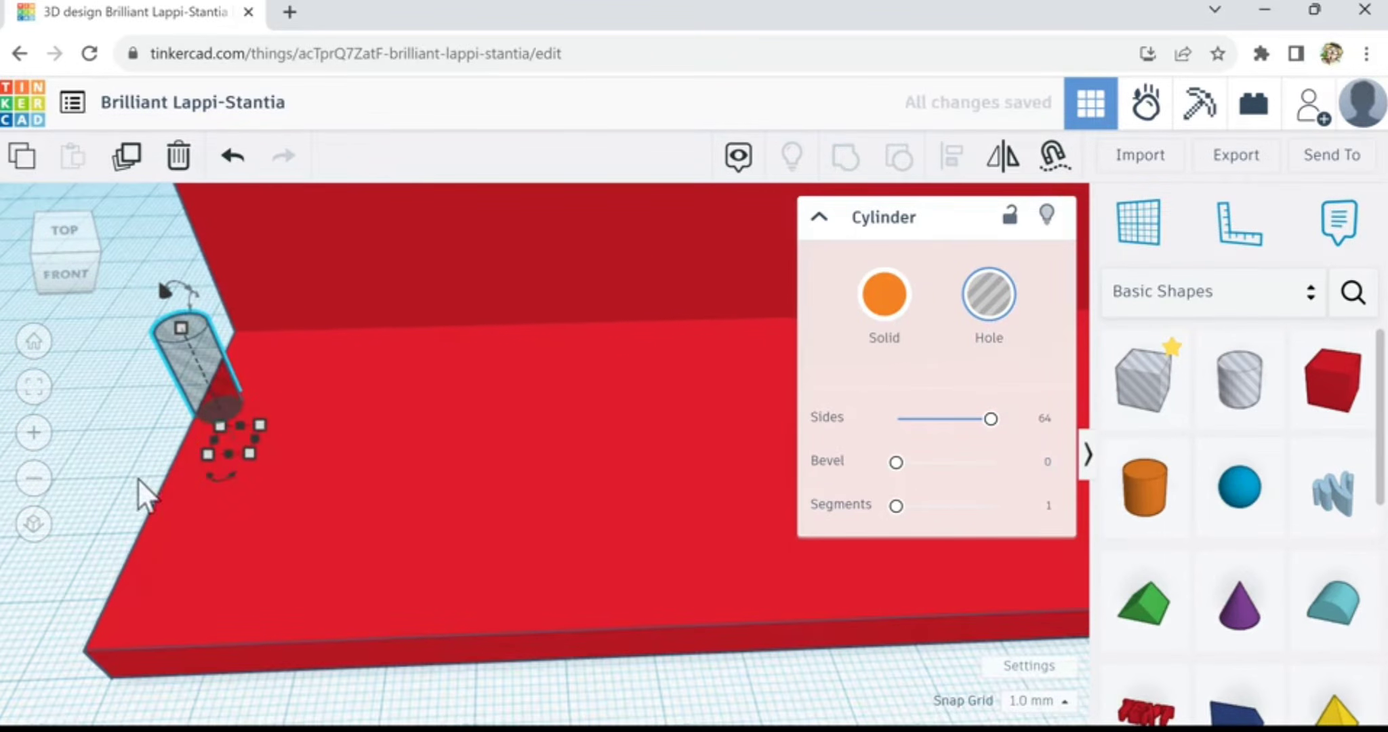
pyautogui.moveTo(139, 487); pyautogui.dragTo(210, 473, button='right')
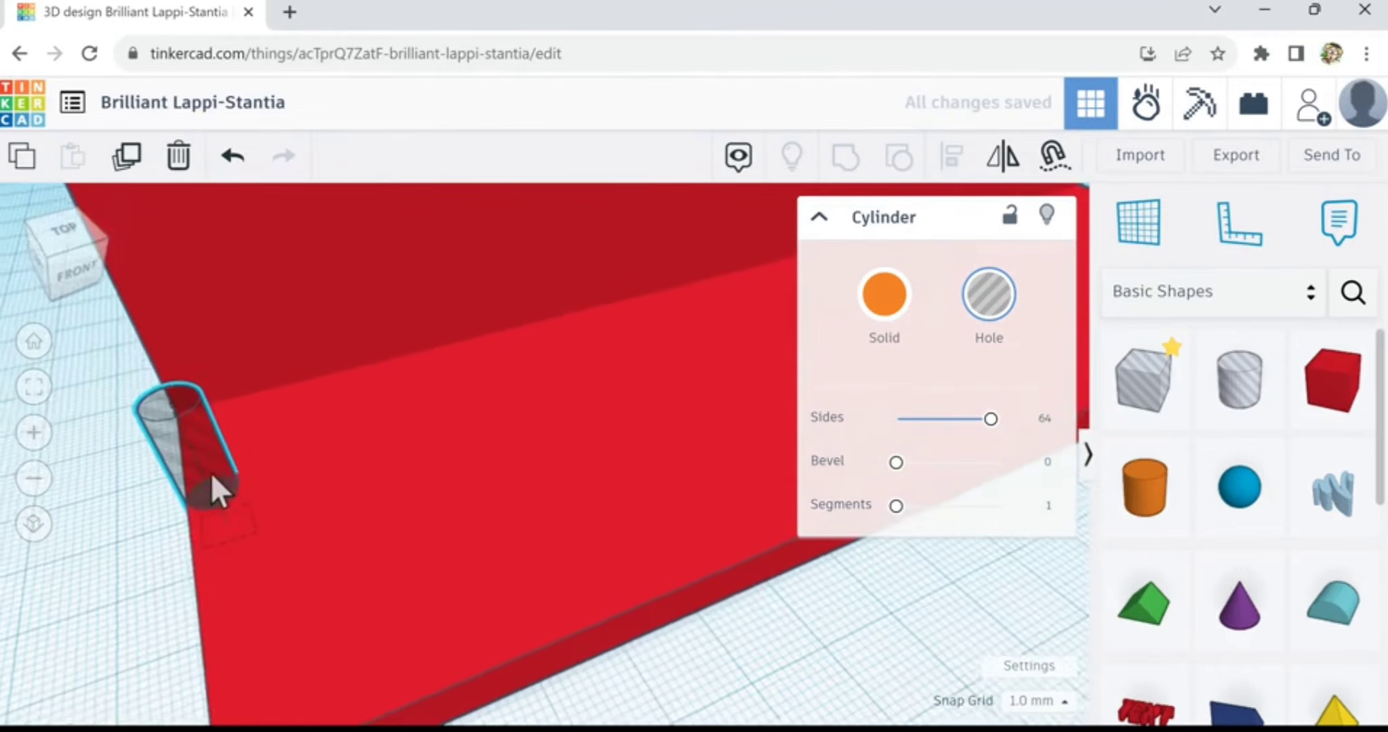
pyautogui.click(144, 600)
pyautogui.click(208, 447)
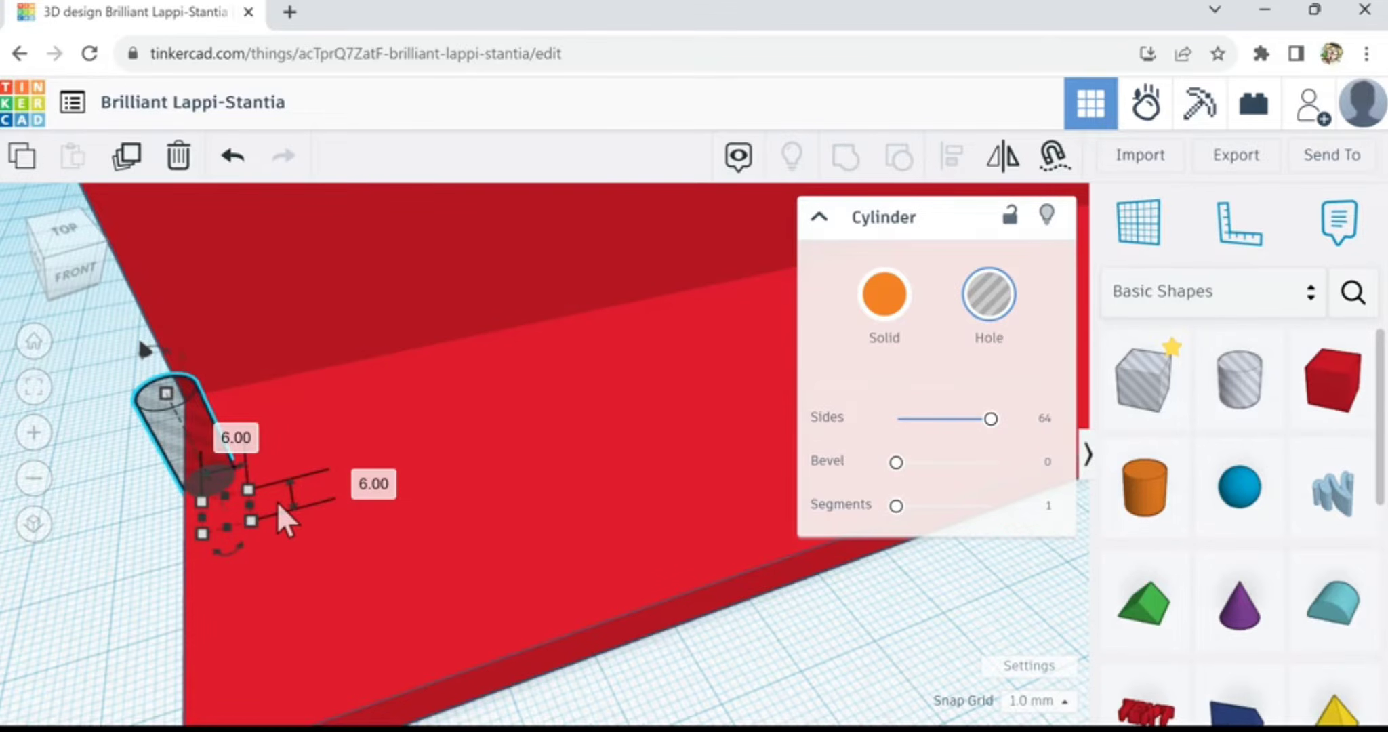
pyautogui.press('Right')
pyautogui.press('Right')
pyautogui.press('Right')
pyautogui.press('Right')
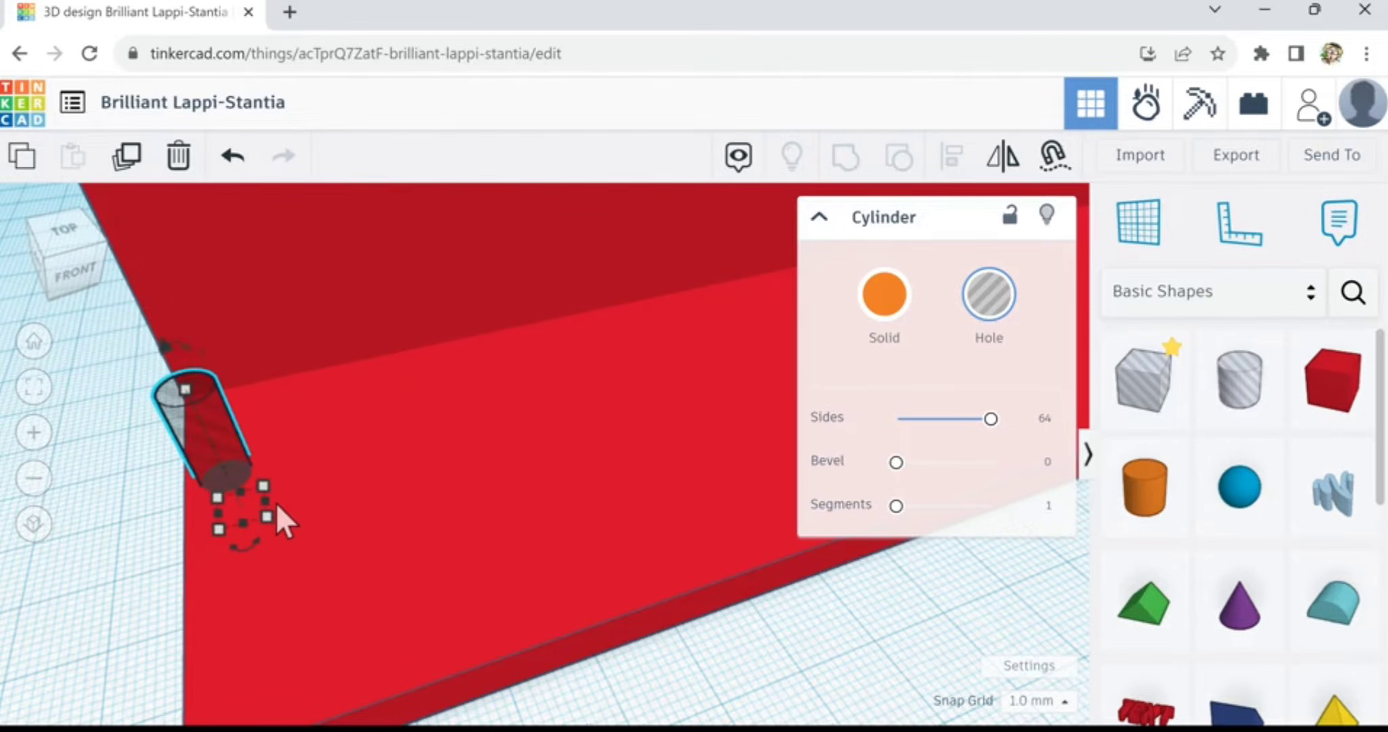
pyautogui.press('Right')
pyautogui.press('Right')
pyautogui.press('Right')
pyautogui.press('Right')
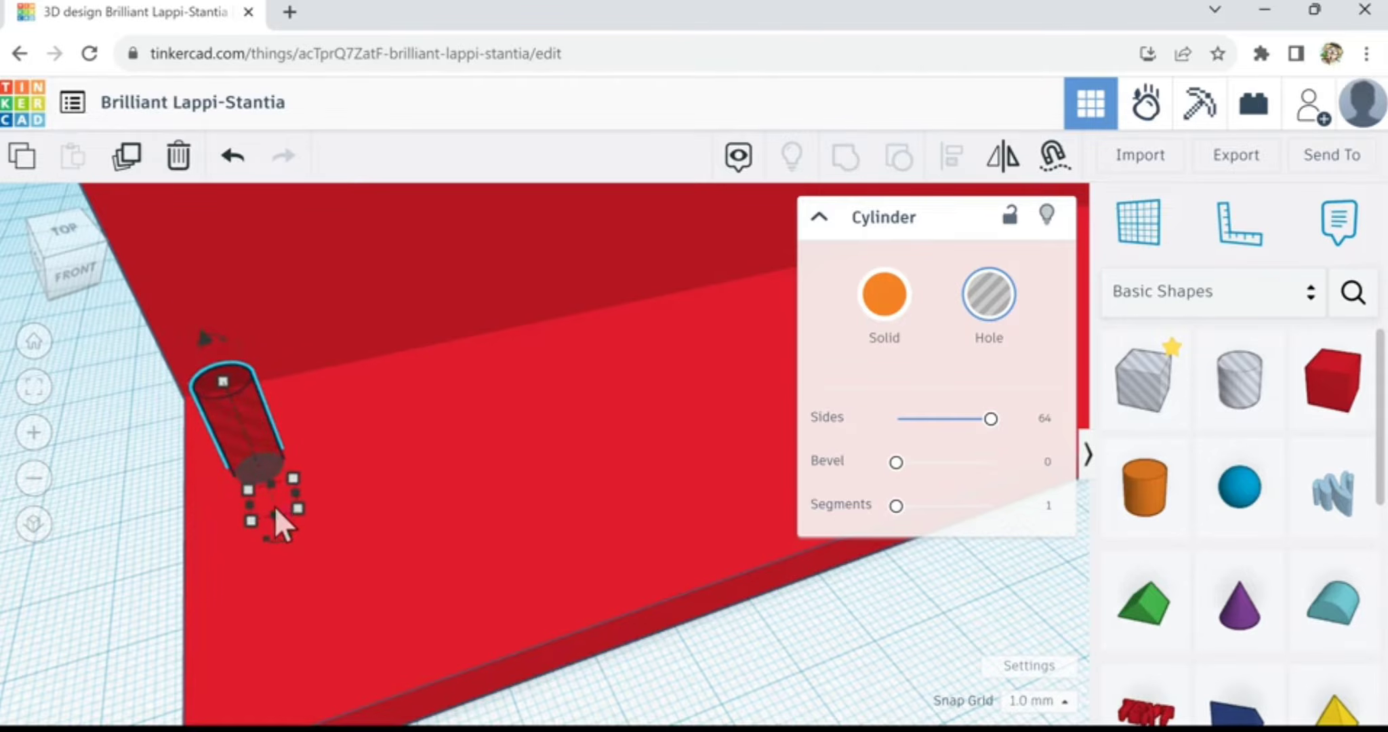
pyautogui.press('Right')
pyautogui.press('Right')
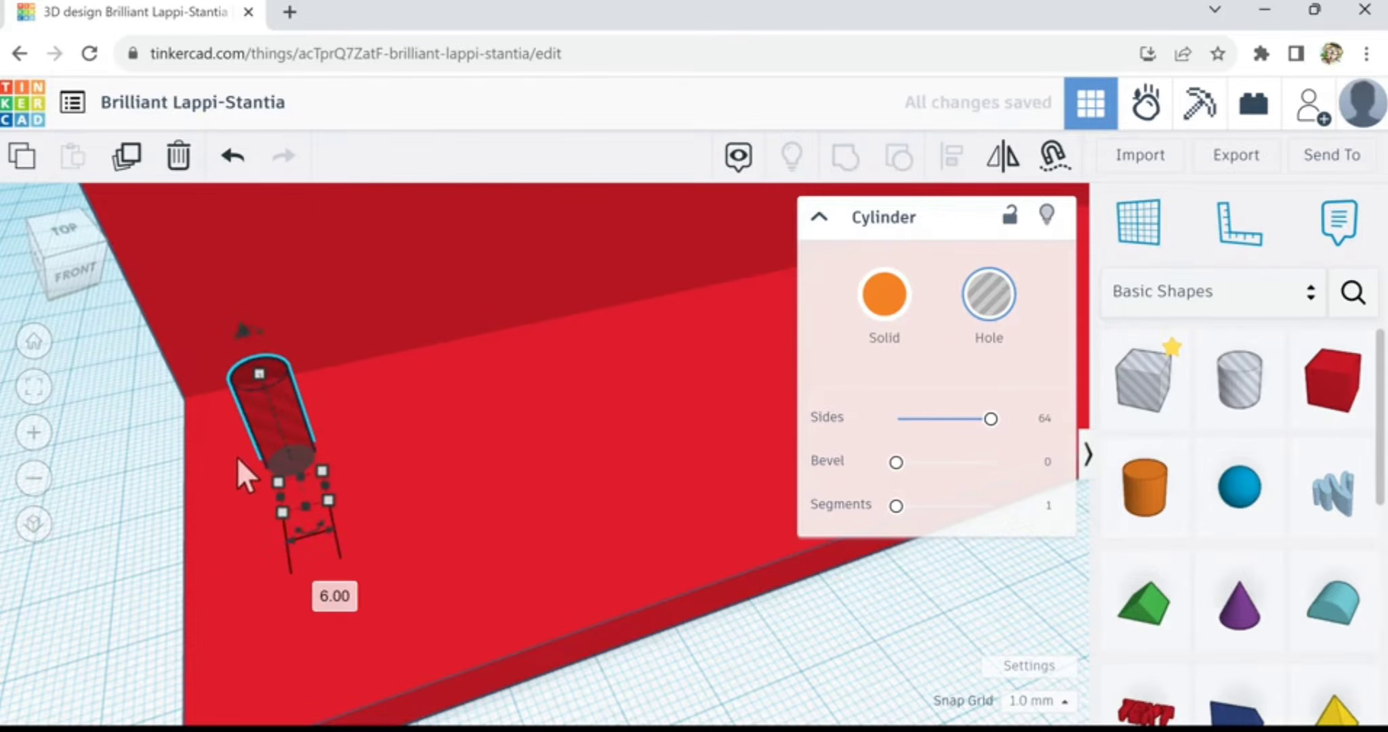
# - Duplicate the 6 mm hole cylinder and shift the copy along the base panel, leaving a gap between the two
pyautogui.click(127, 157)
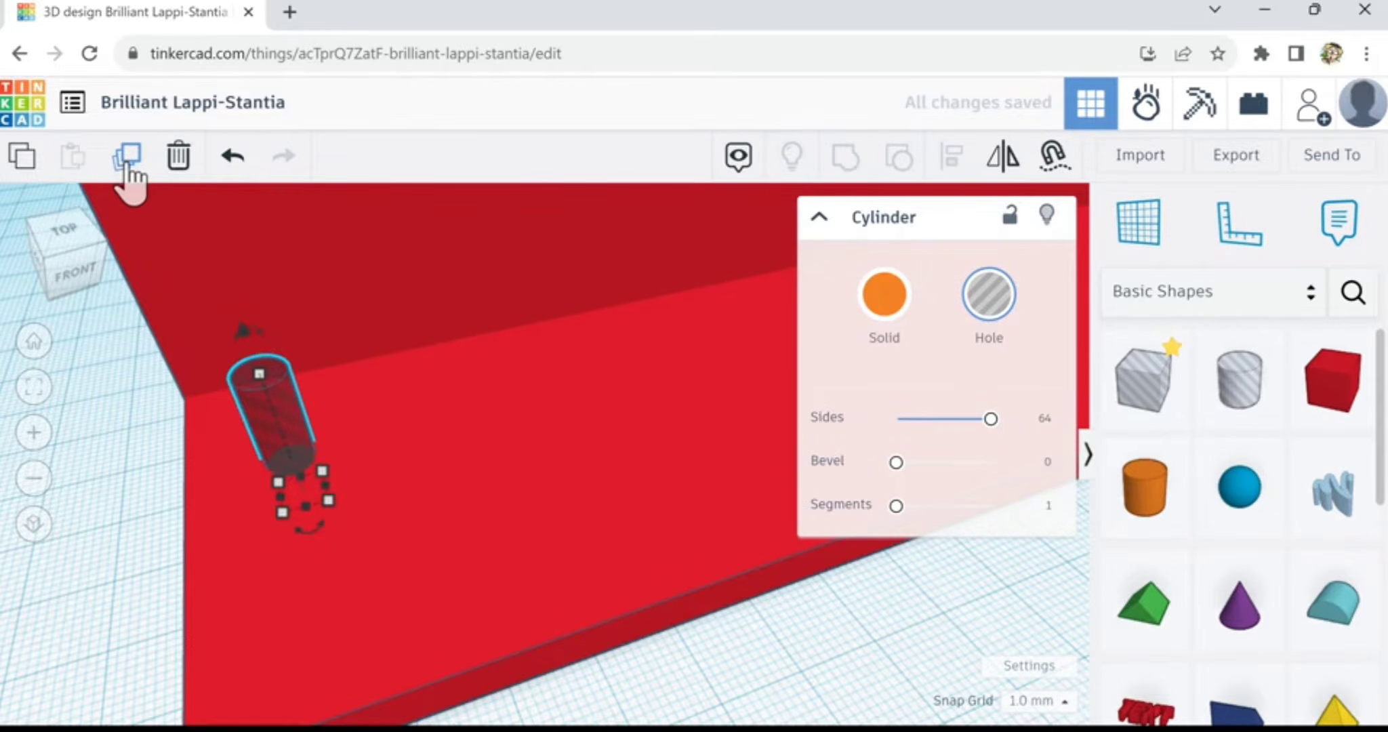
pyautogui.click(127, 162)
pyautogui.press('Right')
pyautogui.press('Right')
pyautogui.press('Right')
pyautogui.press('Right')
pyautogui.press('Right')
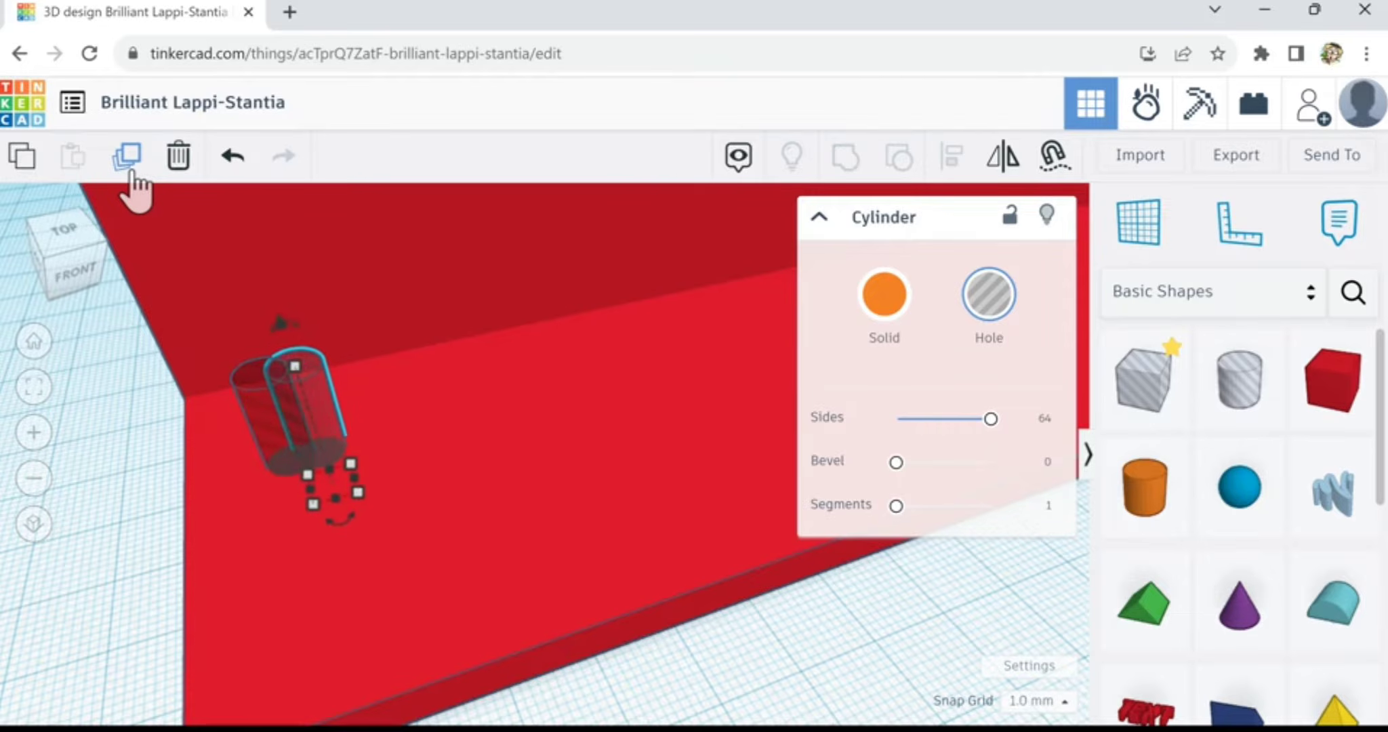
pyautogui.press('Right')
pyautogui.press('Right')
pyautogui.press('Right')
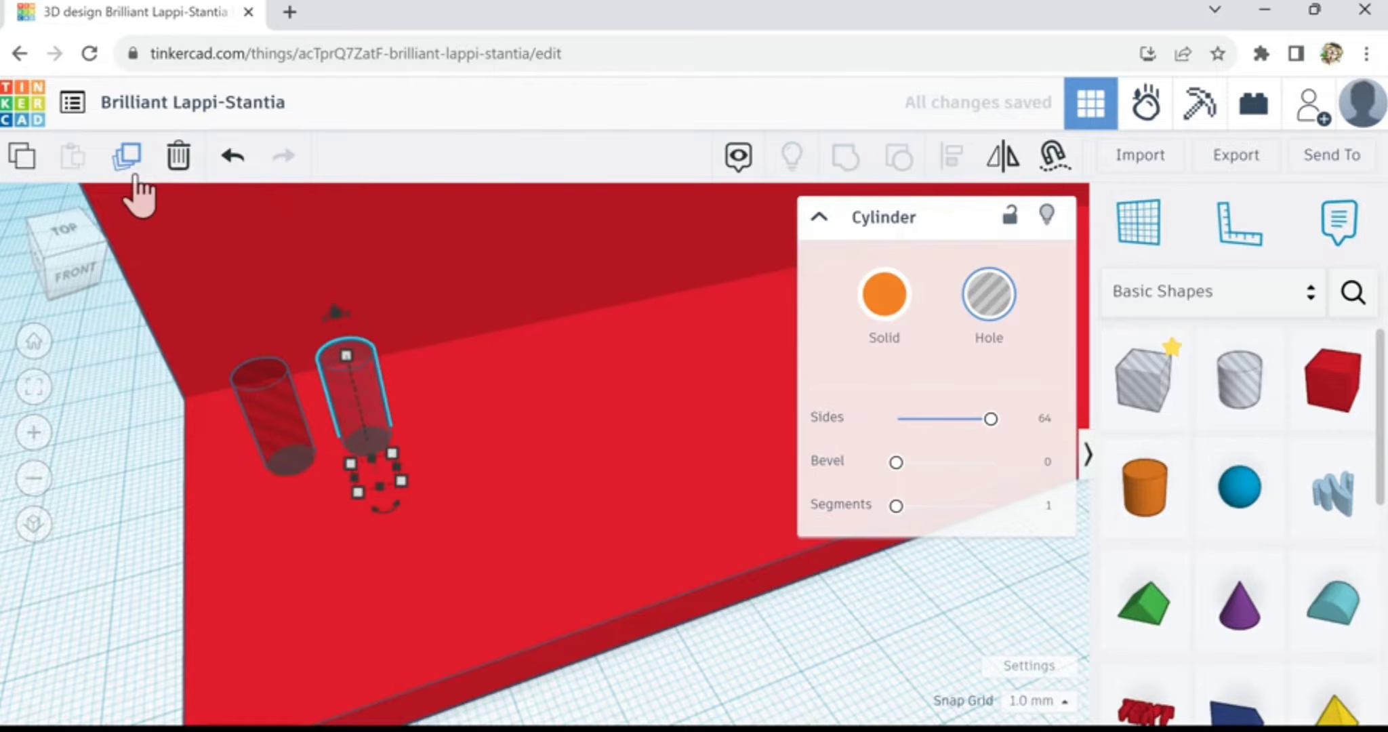
pyautogui.press('Right')
pyautogui.press('Right')
pyautogui.press('Right')
pyautogui.press('Right')
pyautogui.press('Right')
pyautogui.press('Right')
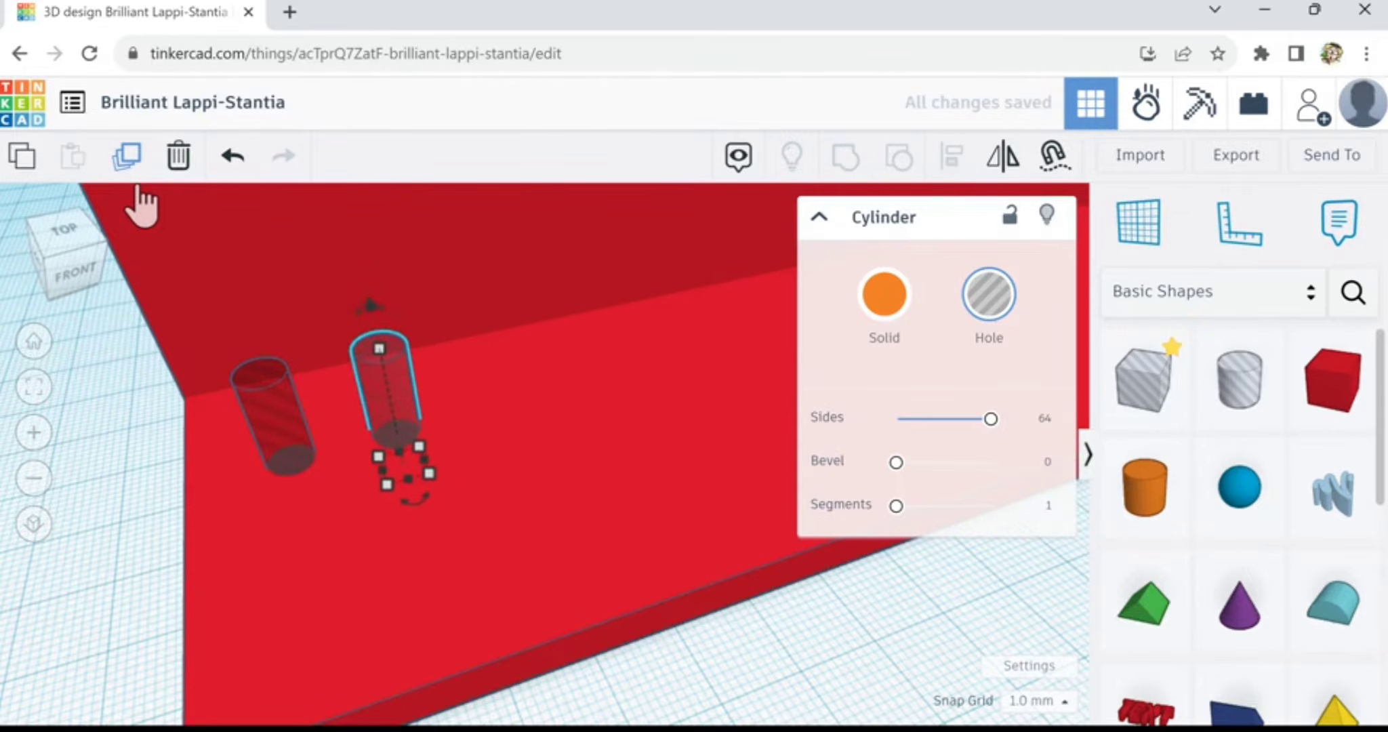
pyautogui.press('Right')
pyautogui.press('Right')
pyautogui.press('Right')
pyautogui.press('Right')
pyautogui.press('Right')
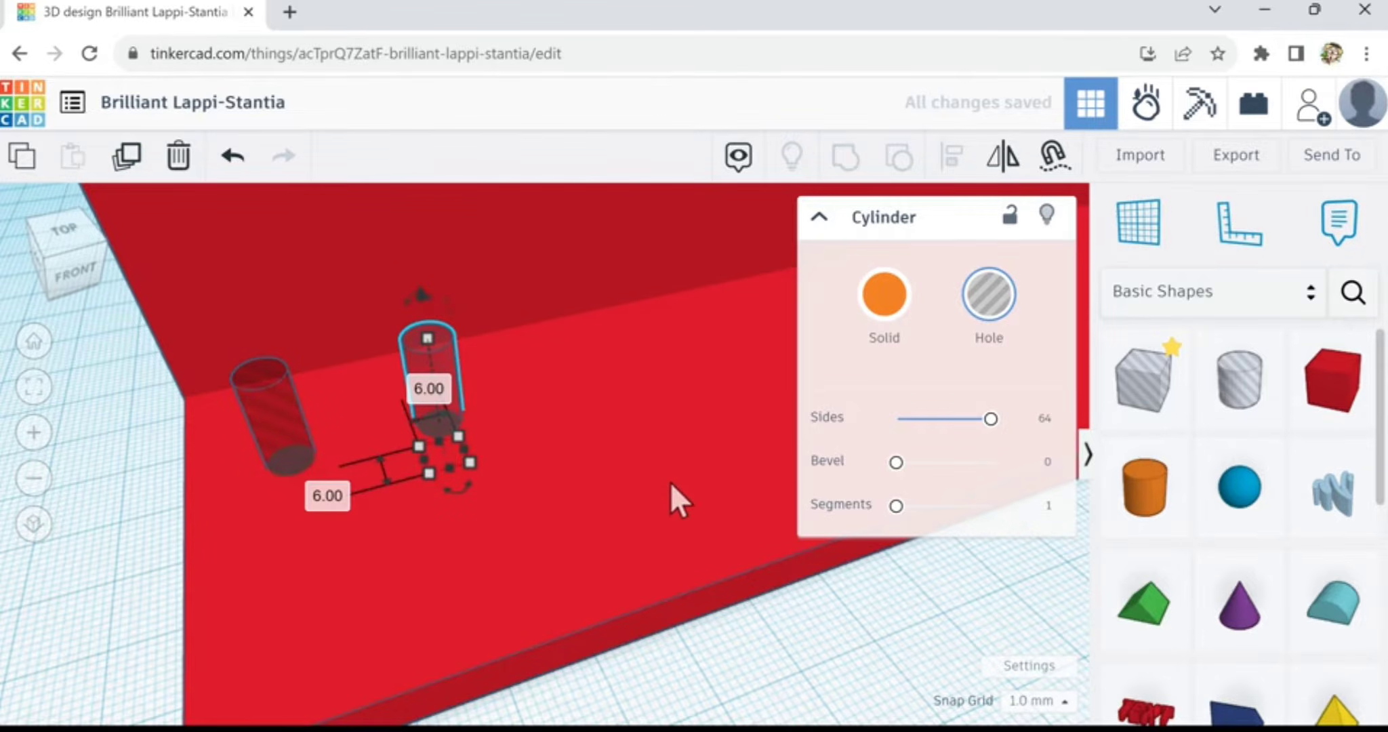
# - Repeat the spaced duplication of the 6 mm hole cylinder seven times to make a row of nine along the base panel
pyautogui.scroll(-2, 681, 507)
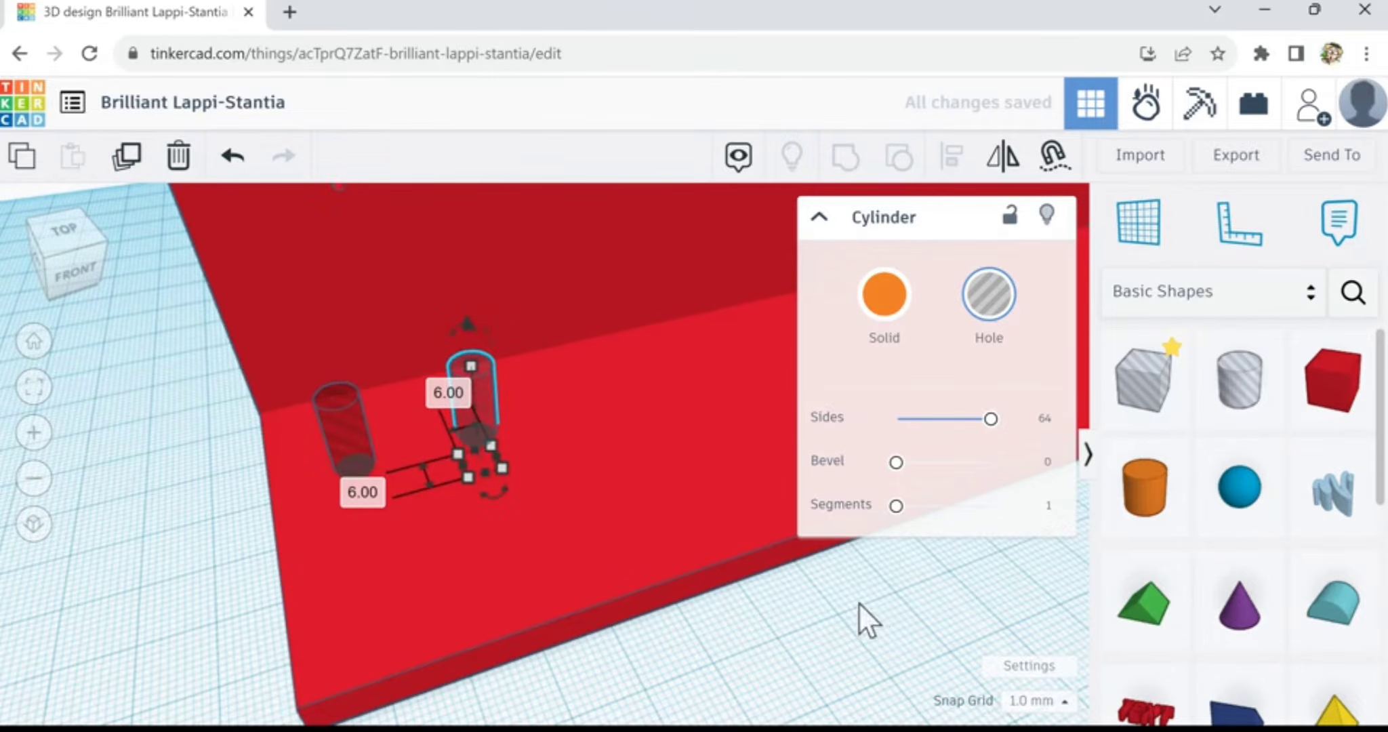
pyautogui.moveTo(858, 601); pyautogui.dragTo(1001, 569, button='right')
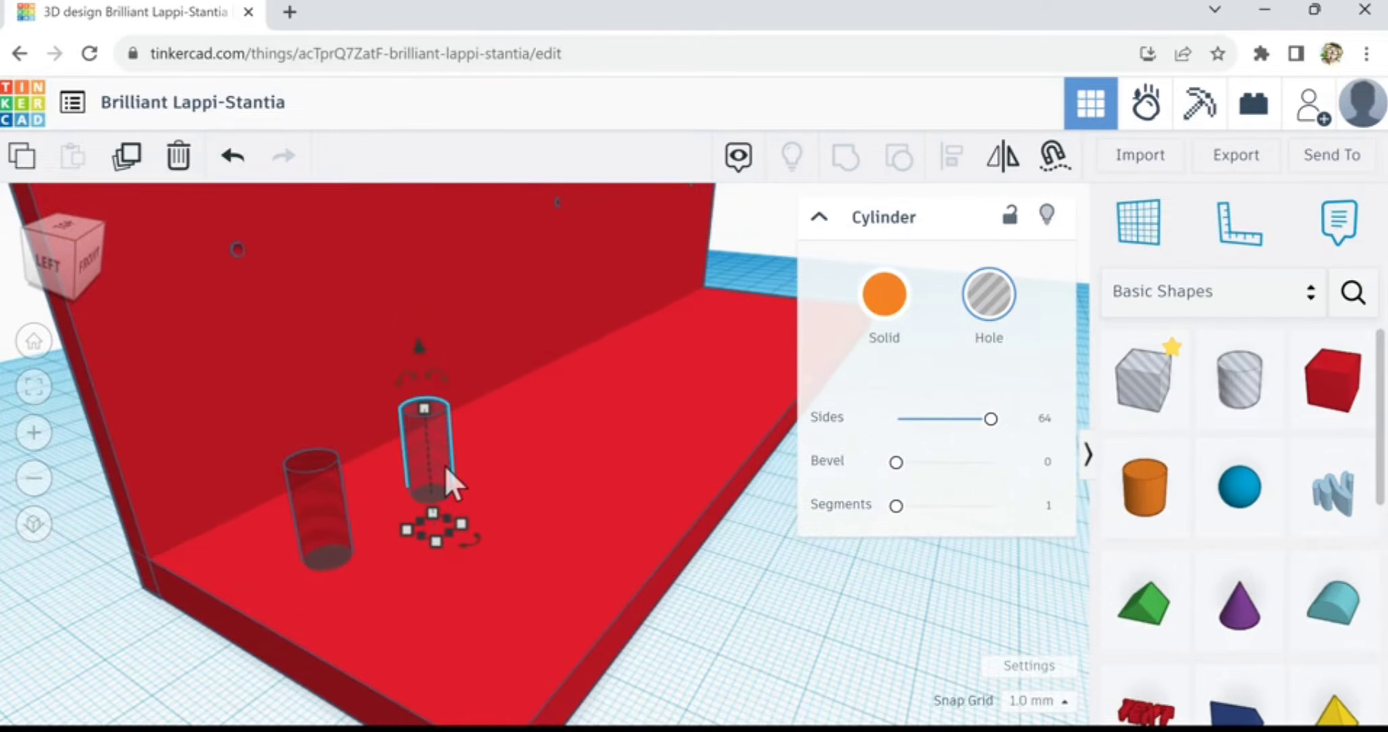
pyautogui.click(129, 159)
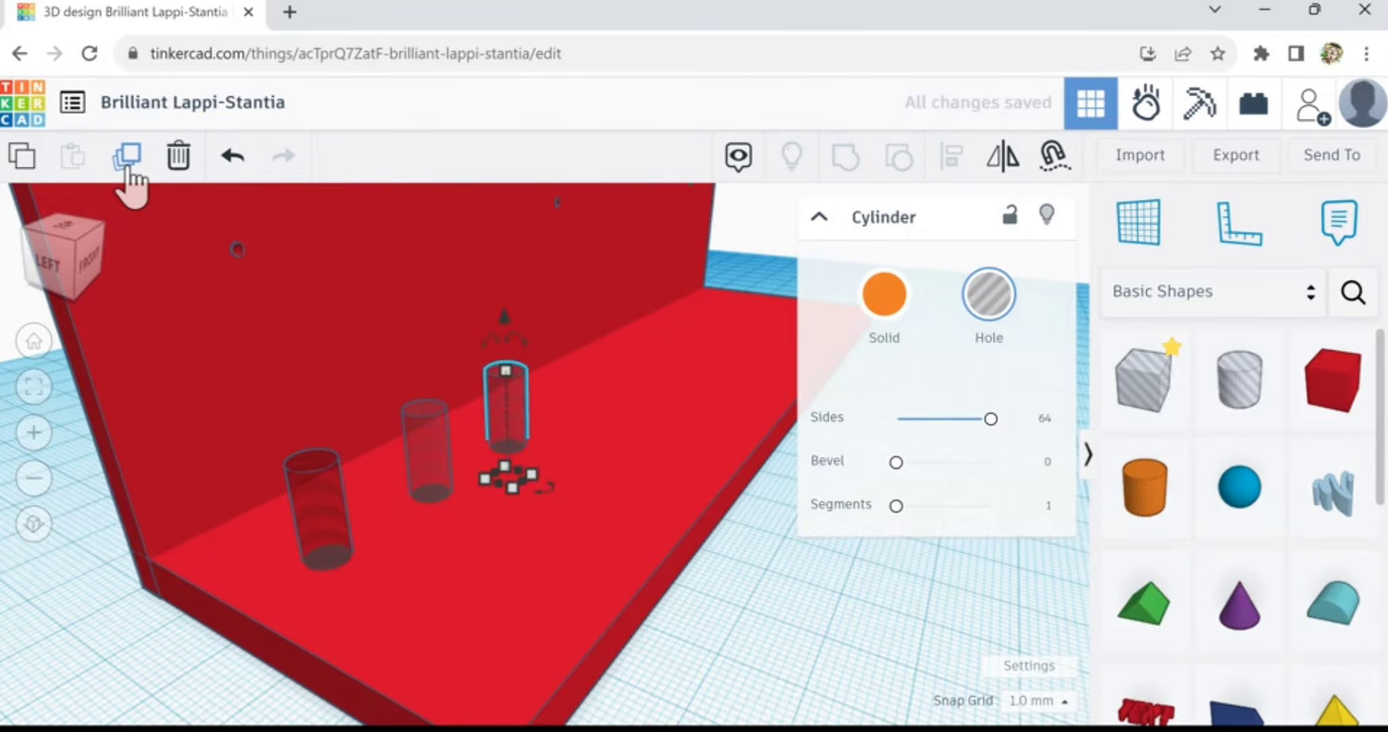
pyautogui.click(128, 163)
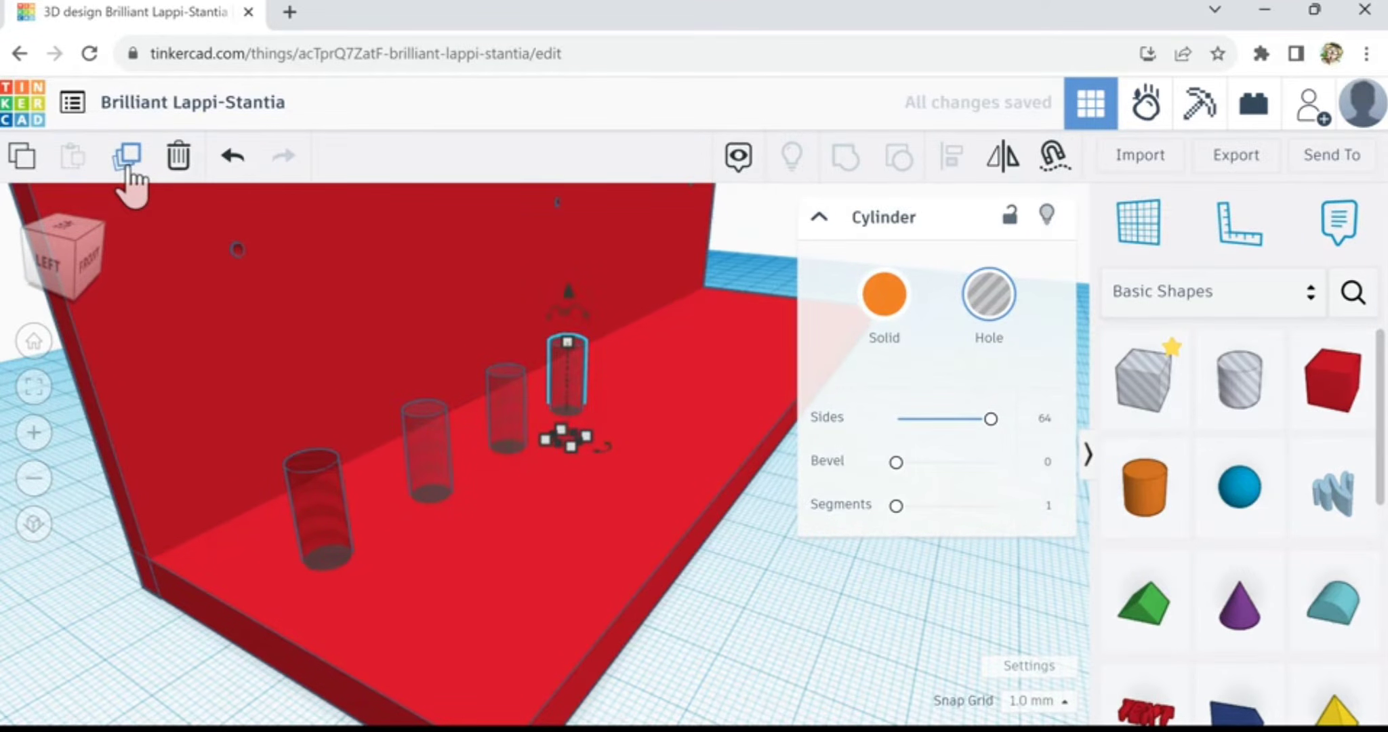
pyautogui.click(127, 162)
pyautogui.click(127, 163)
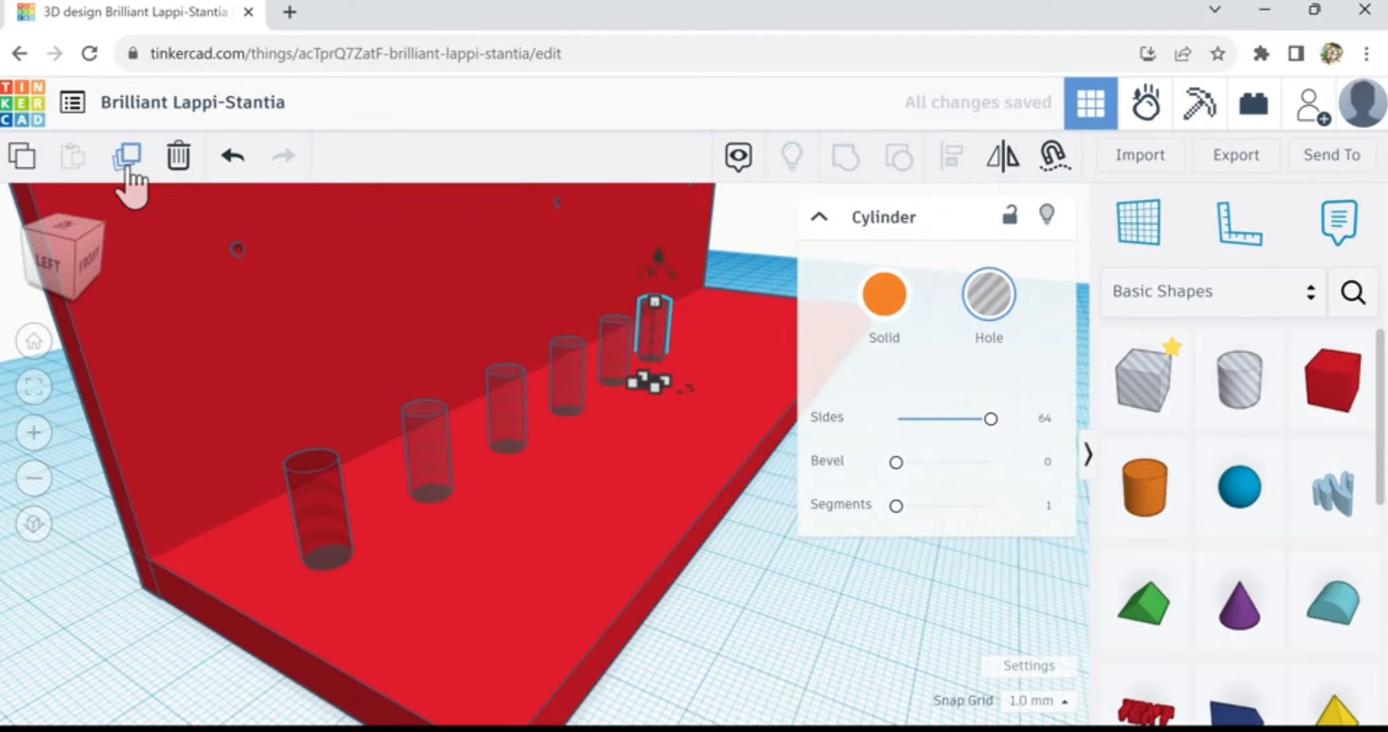
pyautogui.click(127, 163)
pyautogui.click(128, 163)
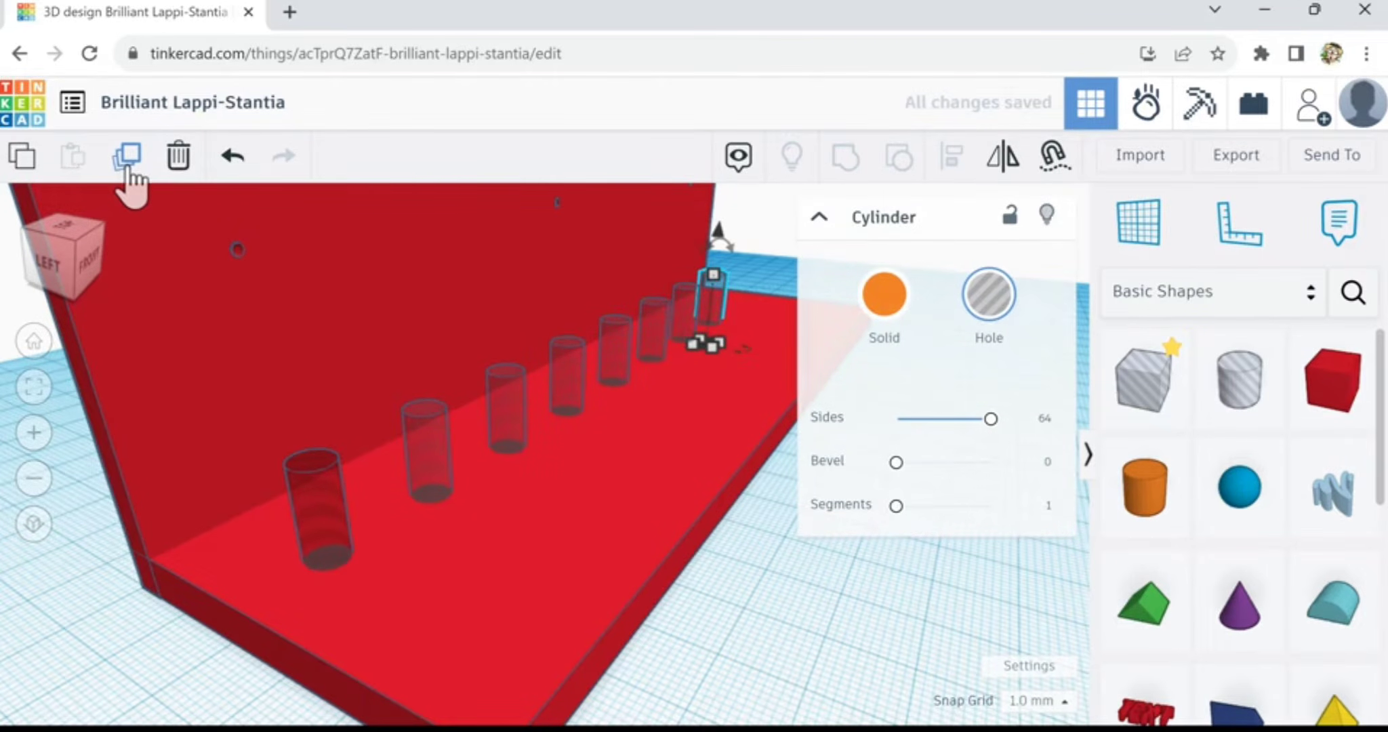
pyautogui.click(128, 163)
# - Shift all nine hole cylinders together 6 mm along the base panel, away from its left end, to centre the row
pyautogui.moveTo(977, 672); pyautogui.dragTo(730, 637, button='right')
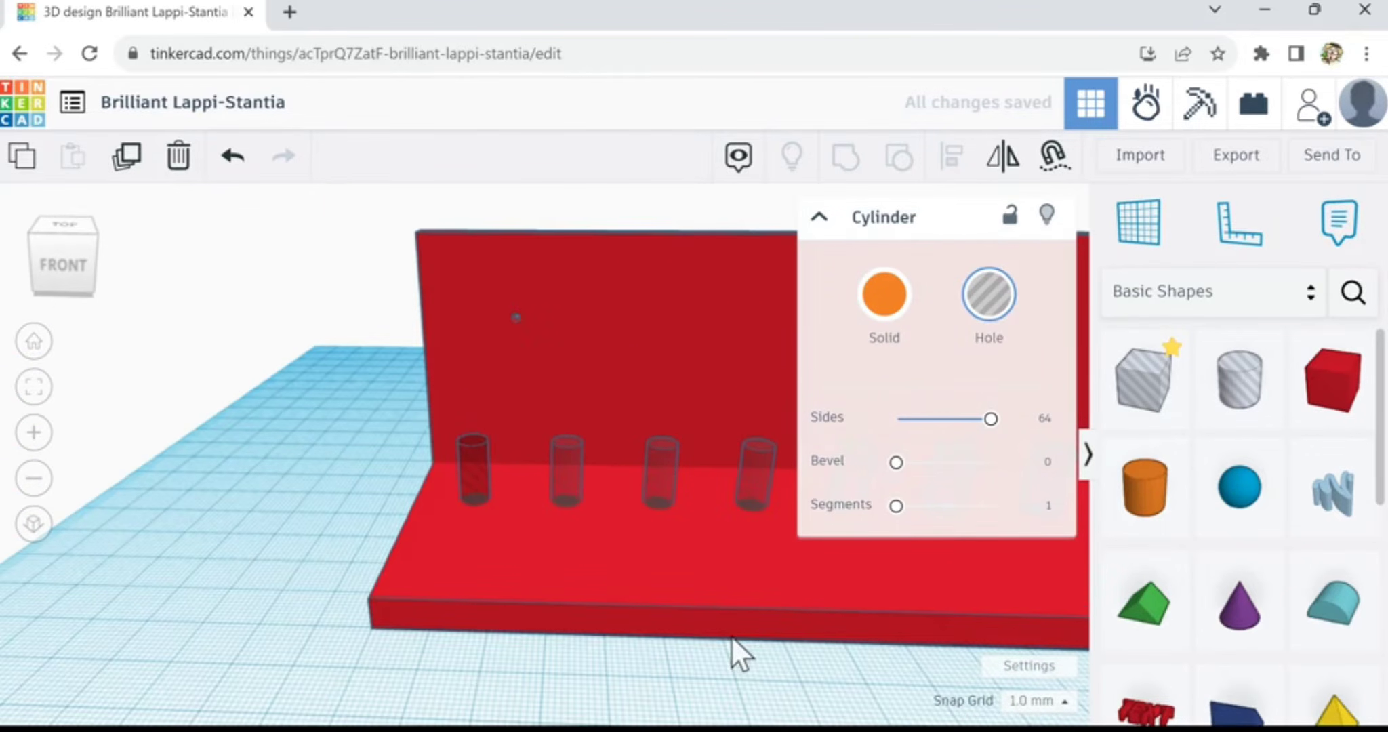
pyautogui.moveTo(902, 681); pyautogui.dragTo(173, 665, button='middle')
pyautogui.moveTo(808, 709); pyautogui.dragTo(207, 725, button='middle')
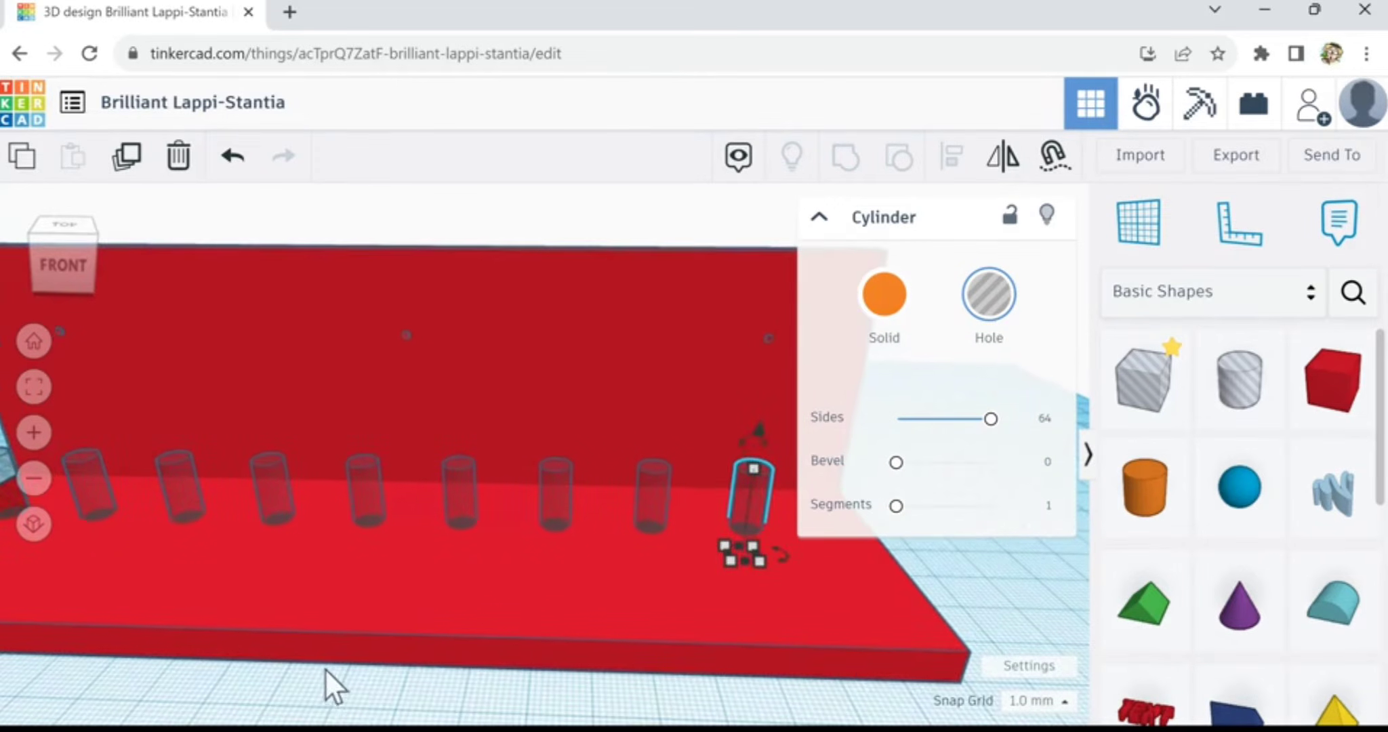
pyautogui.scroll(-1, 331, 671)
pyautogui.scroll(-1, 265, 681)
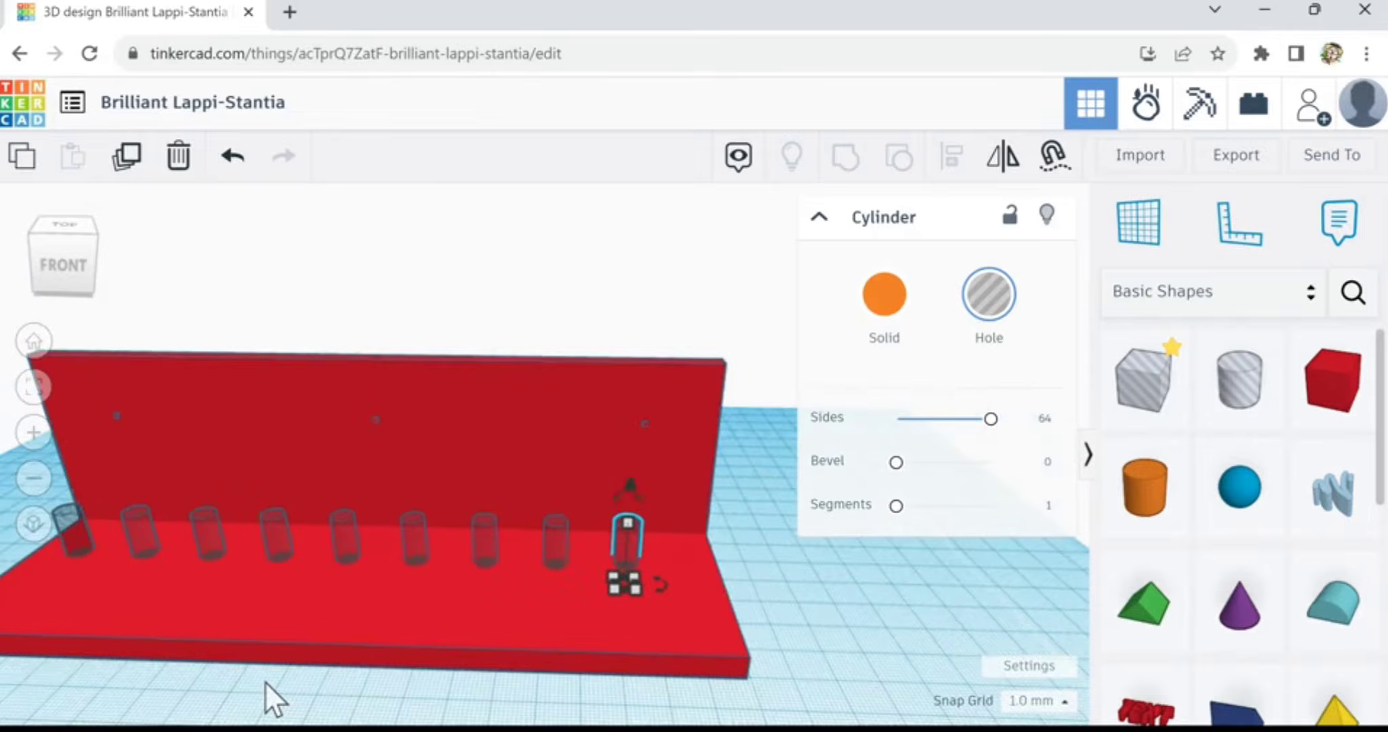
pyautogui.click(702, 594)
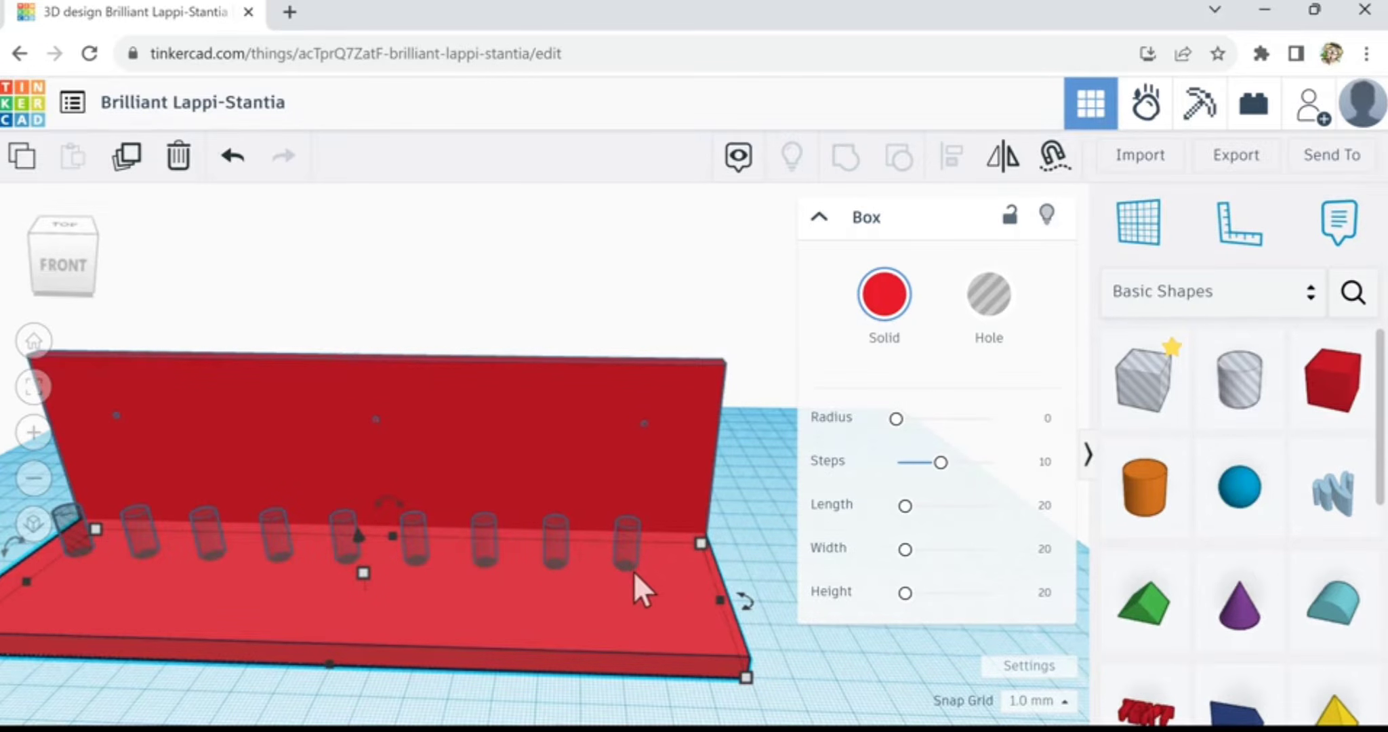
pyautogui.scroll(-3, 407, 705)
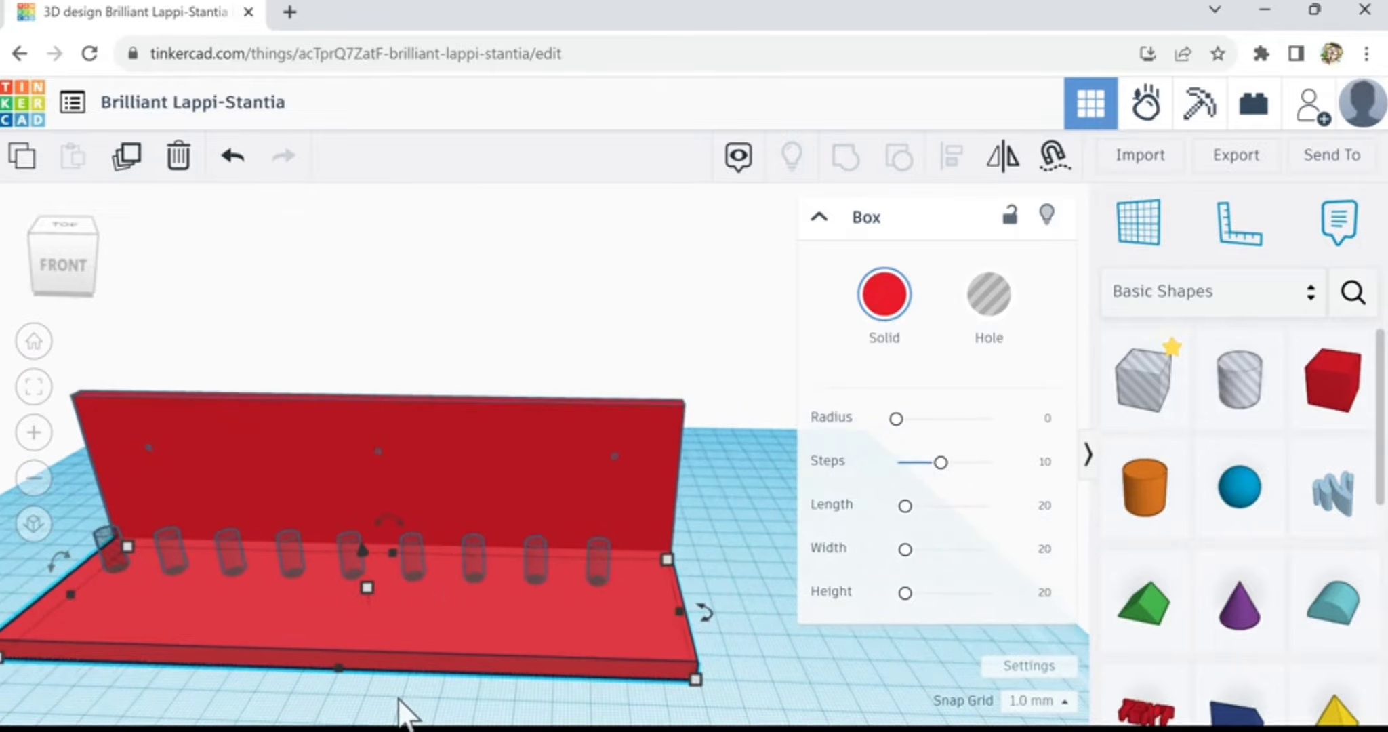
pyautogui.click(281, 710)
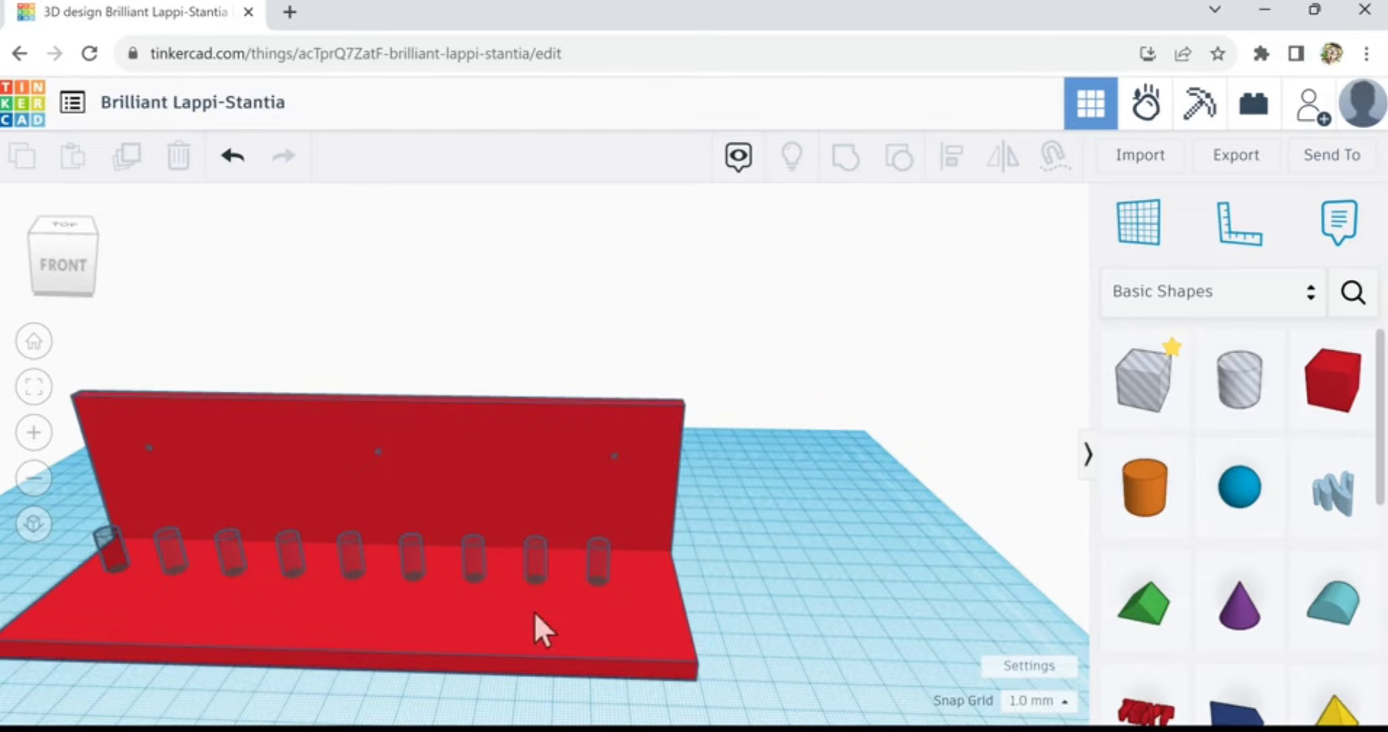
pyautogui.click(118, 560)
pyautogui.keyDown('shift'); pyautogui.click(175, 565); pyautogui.keyUp('shift')
pyautogui.keyDown('shift'); pyautogui.click(236, 565); pyautogui.keyUp('shift')
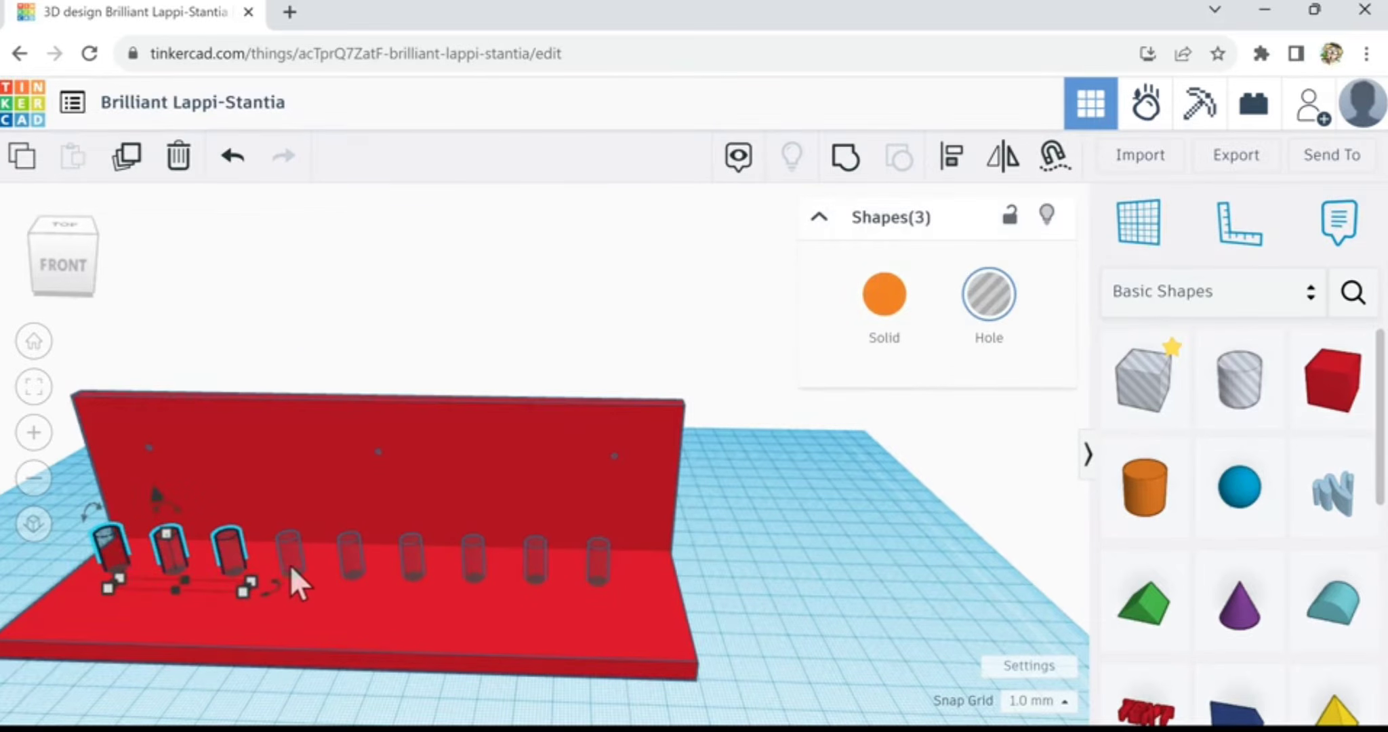
pyautogui.keyDown('shift'); pyautogui.click(291, 565); pyautogui.keyUp('shift')
pyautogui.keyDown('shift'); pyautogui.click(366, 566); pyautogui.keyUp('shift')
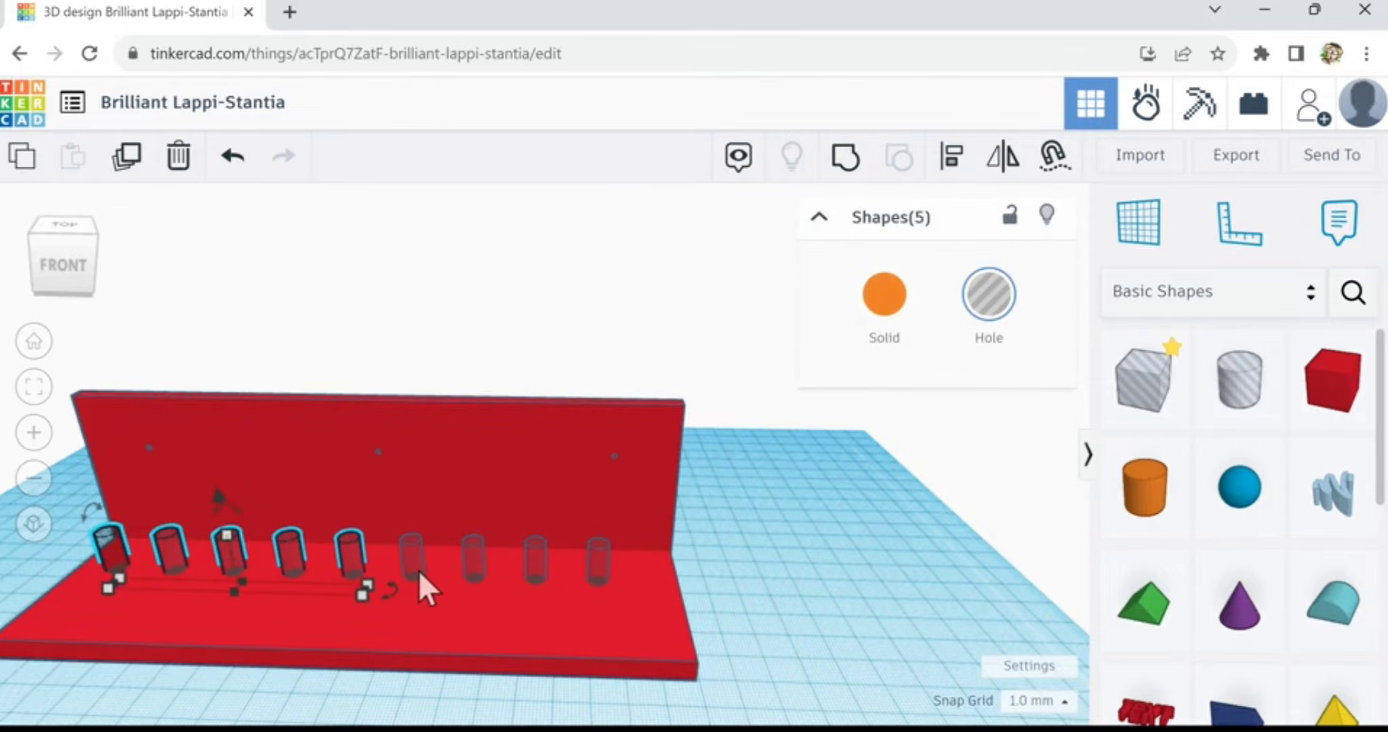
pyautogui.keyDown('shift'); pyautogui.click(414, 568); pyautogui.keyUp('shift')
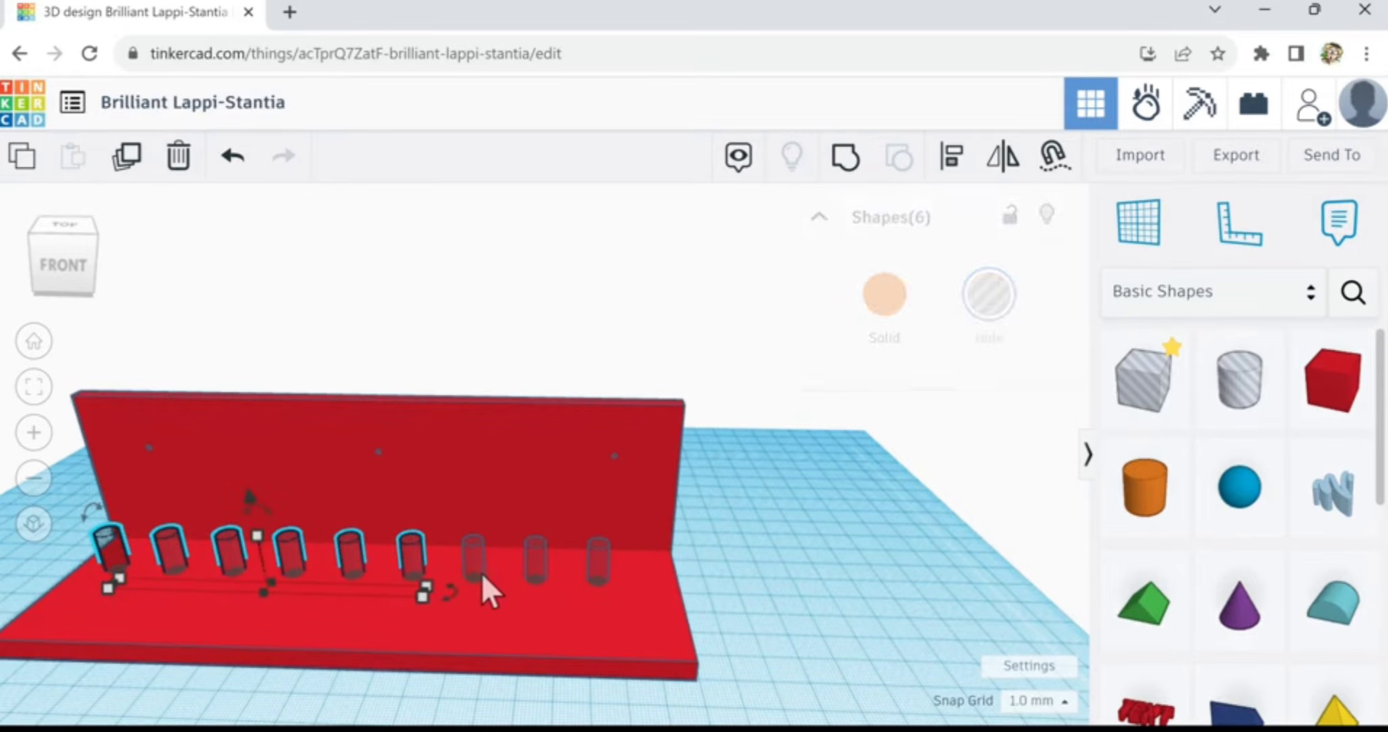
pyautogui.keyDown('shift'); pyautogui.click(533, 565); pyautogui.keyUp('shift')
pyautogui.keyDown('shift'); pyautogui.click(600, 573); pyautogui.keyUp('shift')
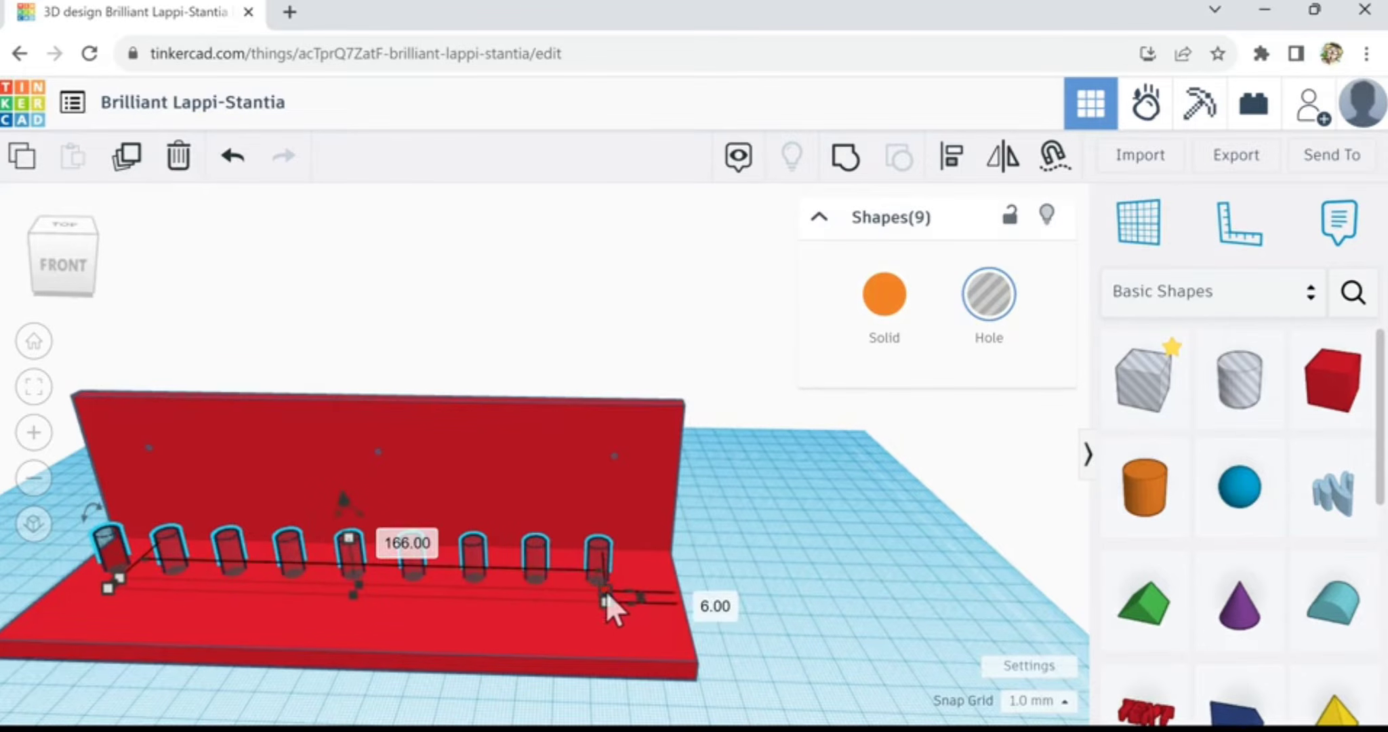
pyautogui.press('Right')
pyautogui.press('Right')
pyautogui.press('Right')
pyautogui.press('Right')
pyautogui.press('Right')
pyautogui.press('Right')
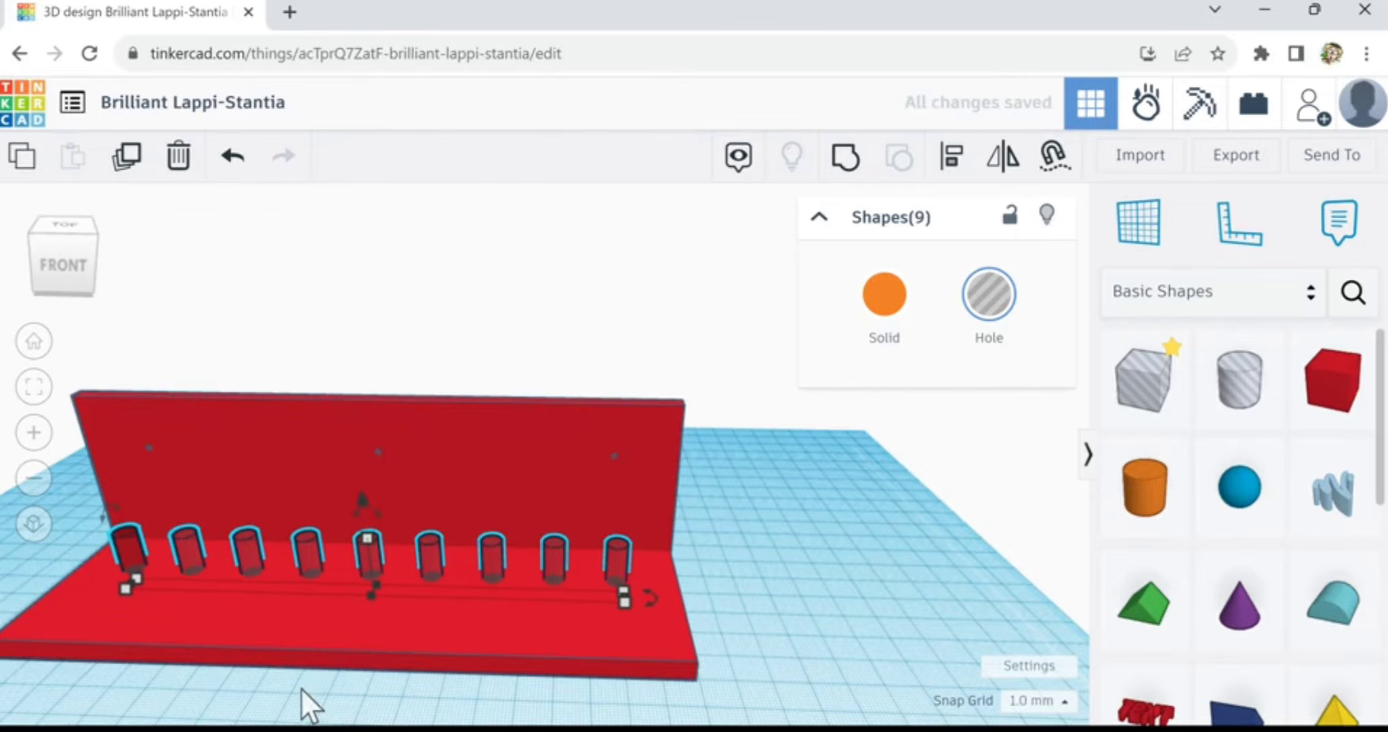
# - Group the nine hole cylinders with the base panel to cut the row of 6 mm holes through it
pyautogui.moveTo(331, 713); pyautogui.dragTo(561, 724, button='middle')
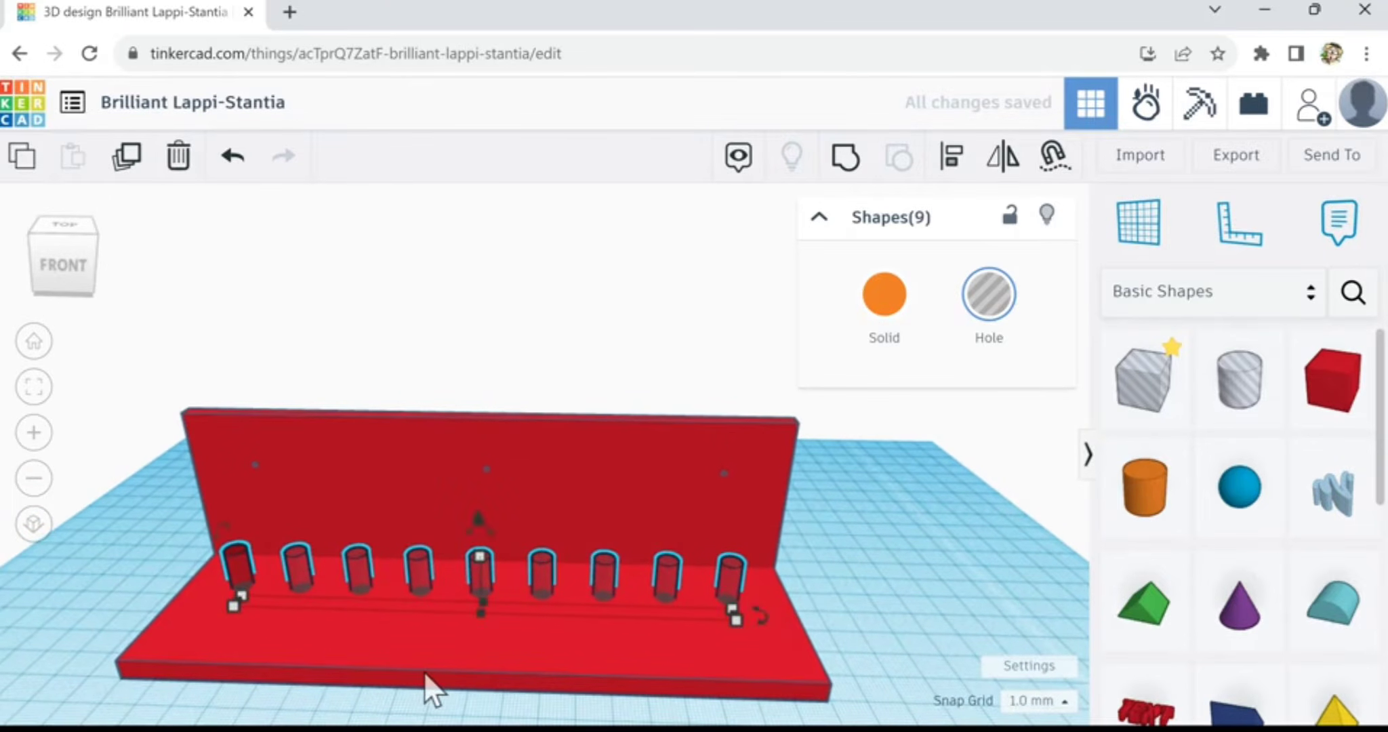
pyautogui.scroll(2, 432, 673)
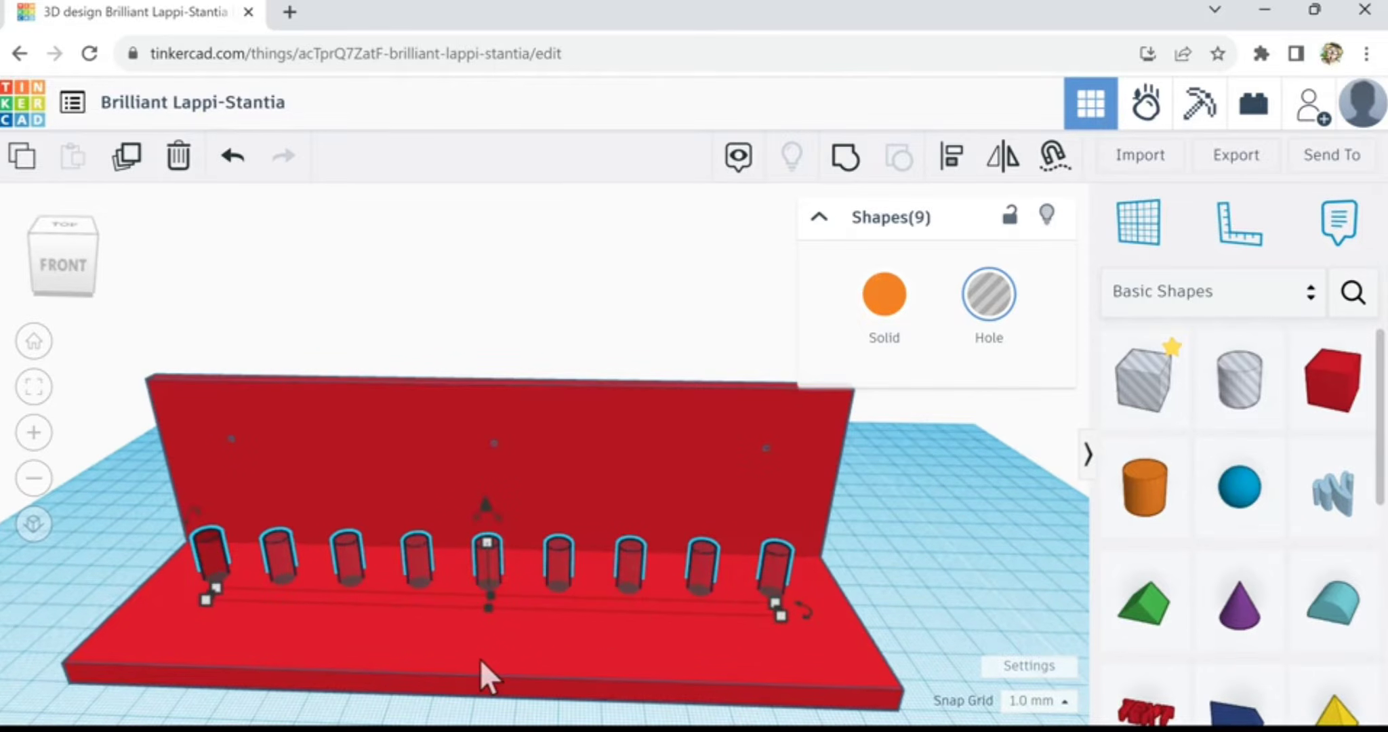
pyautogui.moveTo(923, 576); pyautogui.dragTo(923, 651, button='right')
pyautogui.moveTo(928, 581); pyautogui.dragTo(912, 557, button='right')
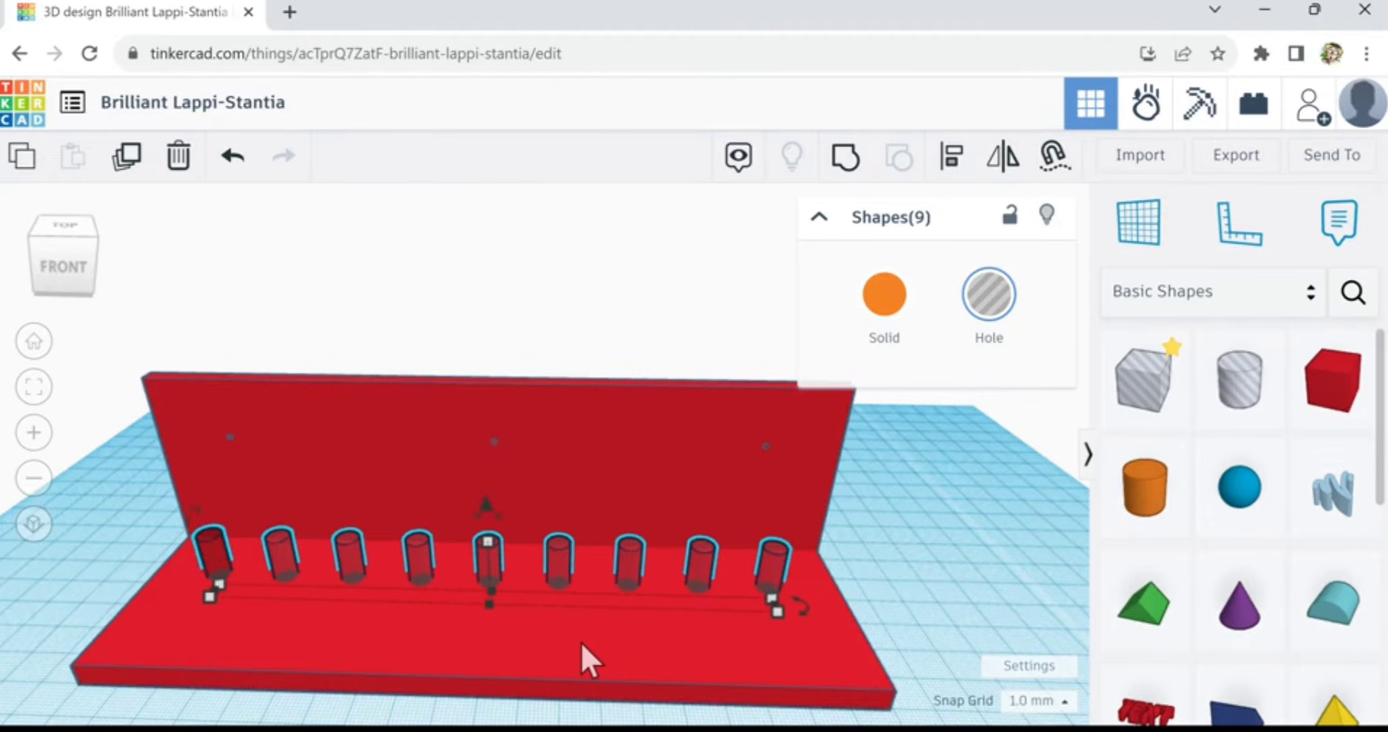
pyautogui.keyDown('shift'); pyautogui.click(633, 654); pyautogui.keyUp('shift')
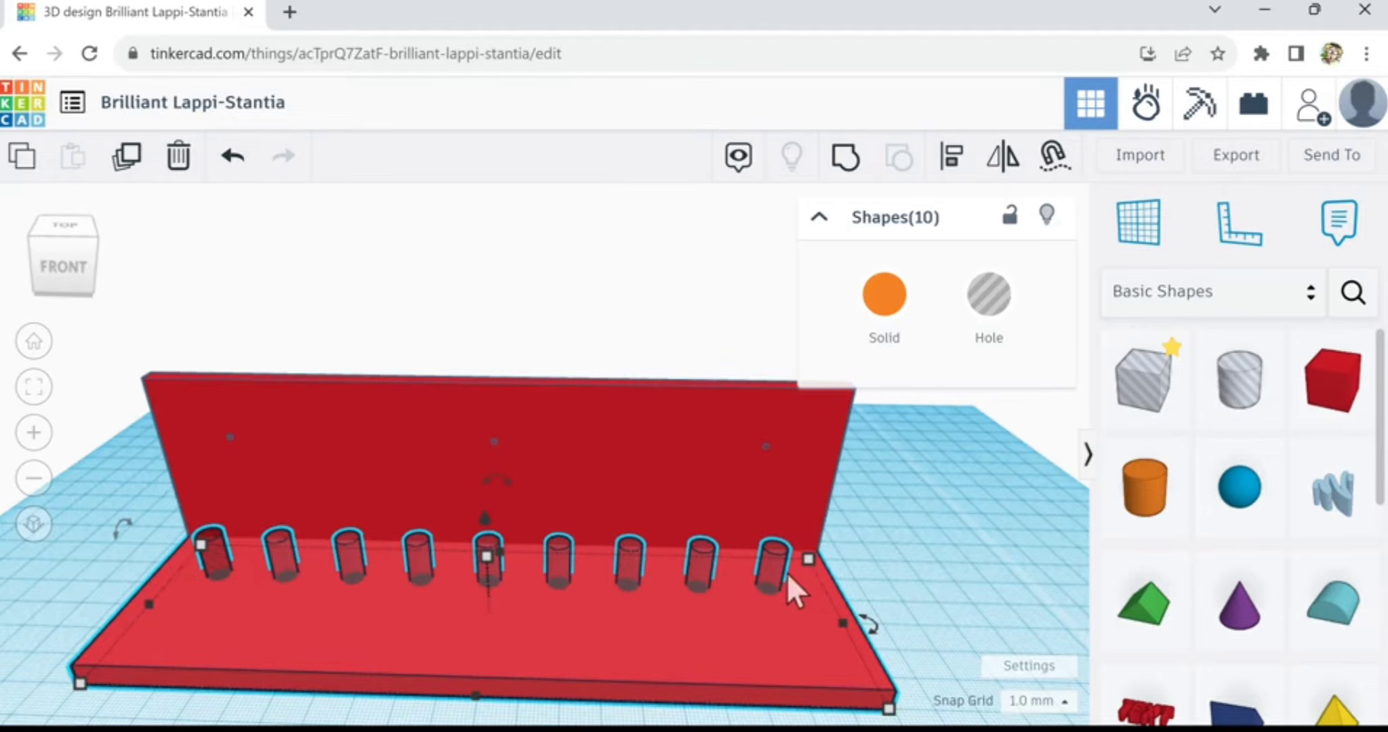
pyautogui.click(850, 166)
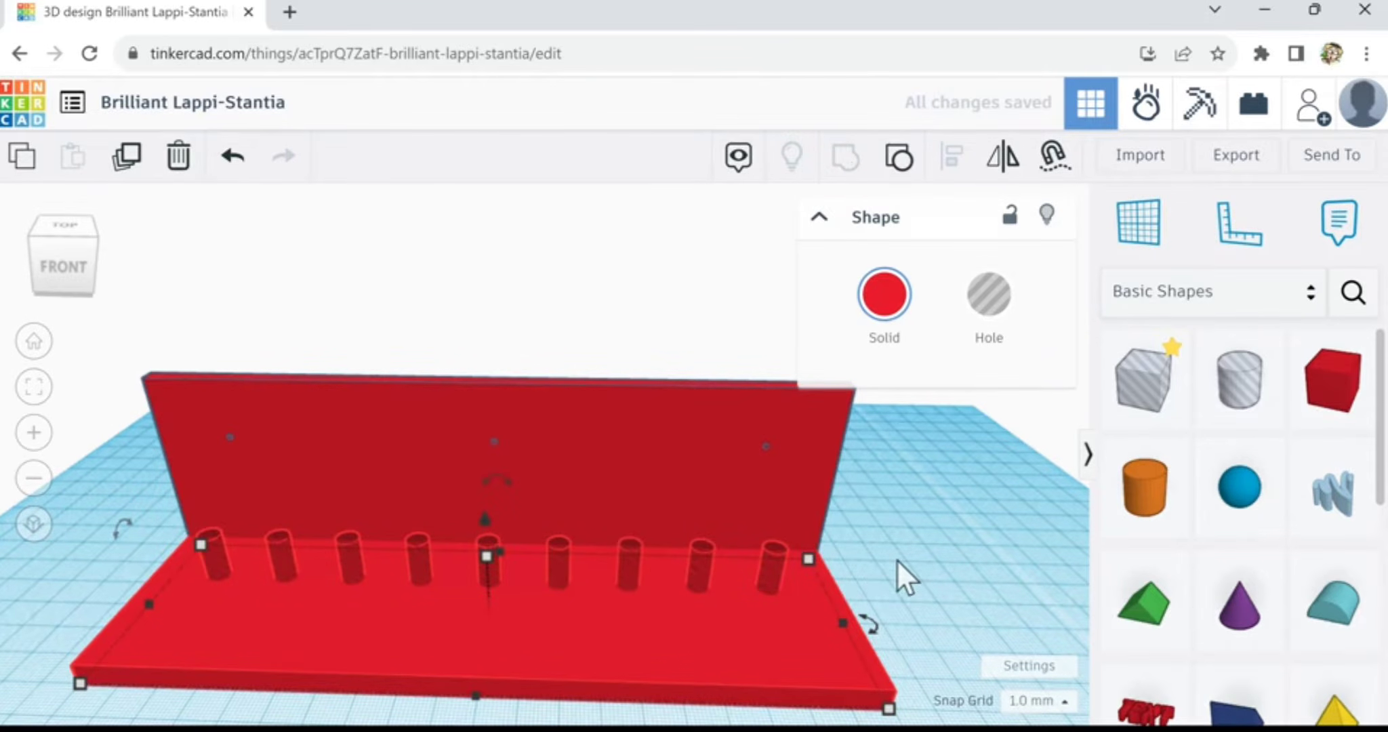
# - Place a new hole cylinder in front of the base panel's left end and set its sides to 64
pyautogui.moveTo(896, 560); pyautogui.dragTo(877, 605, button='right')
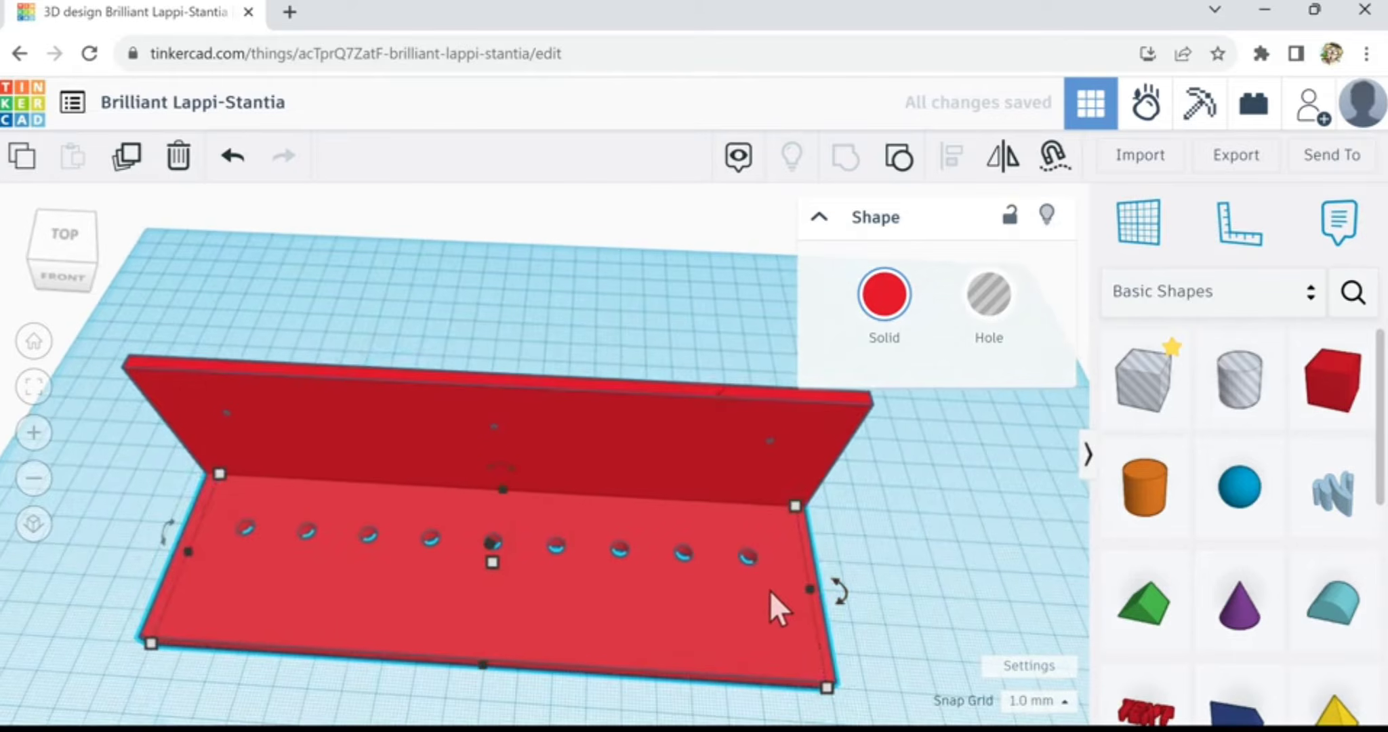
pyautogui.scroll(3, 766, 587)
pyautogui.moveTo(765, 587); pyautogui.dragTo(968, 515, button='right')
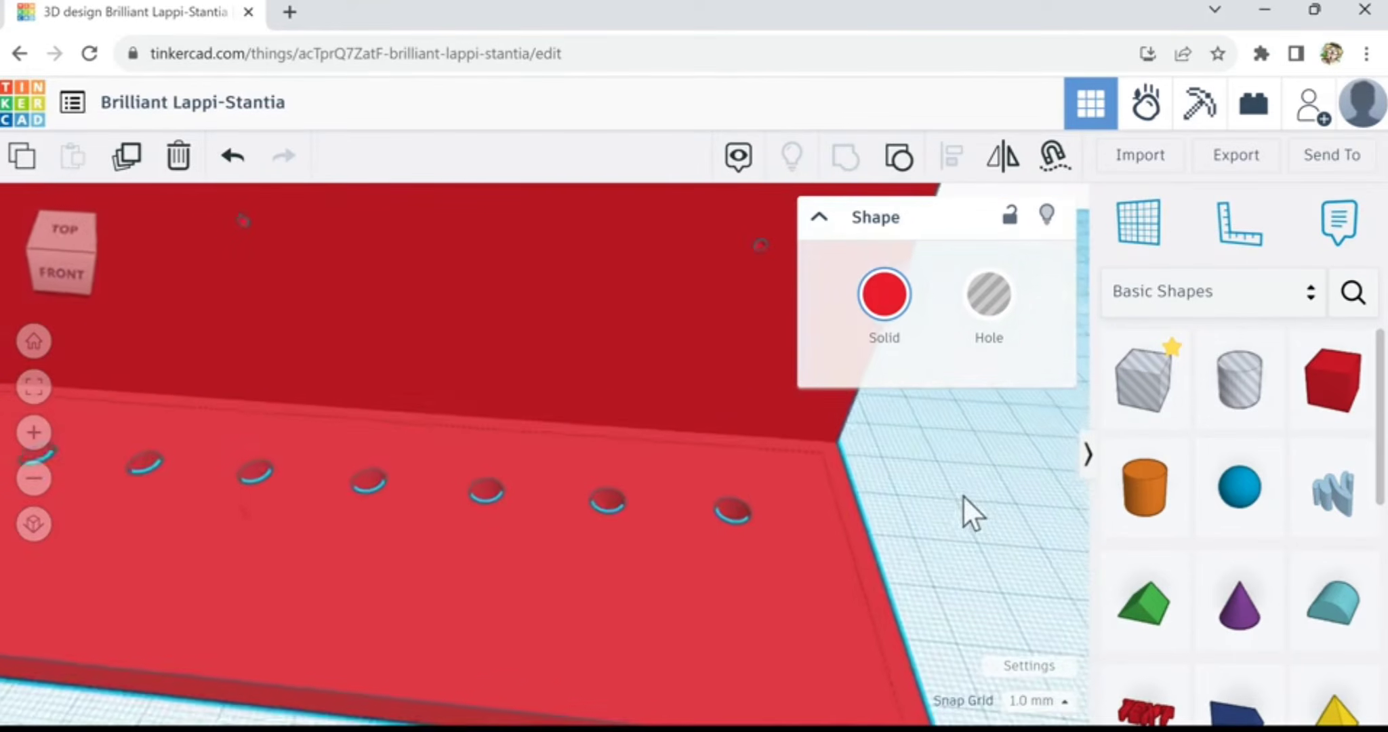
pyautogui.scroll(-8, 676, 538)
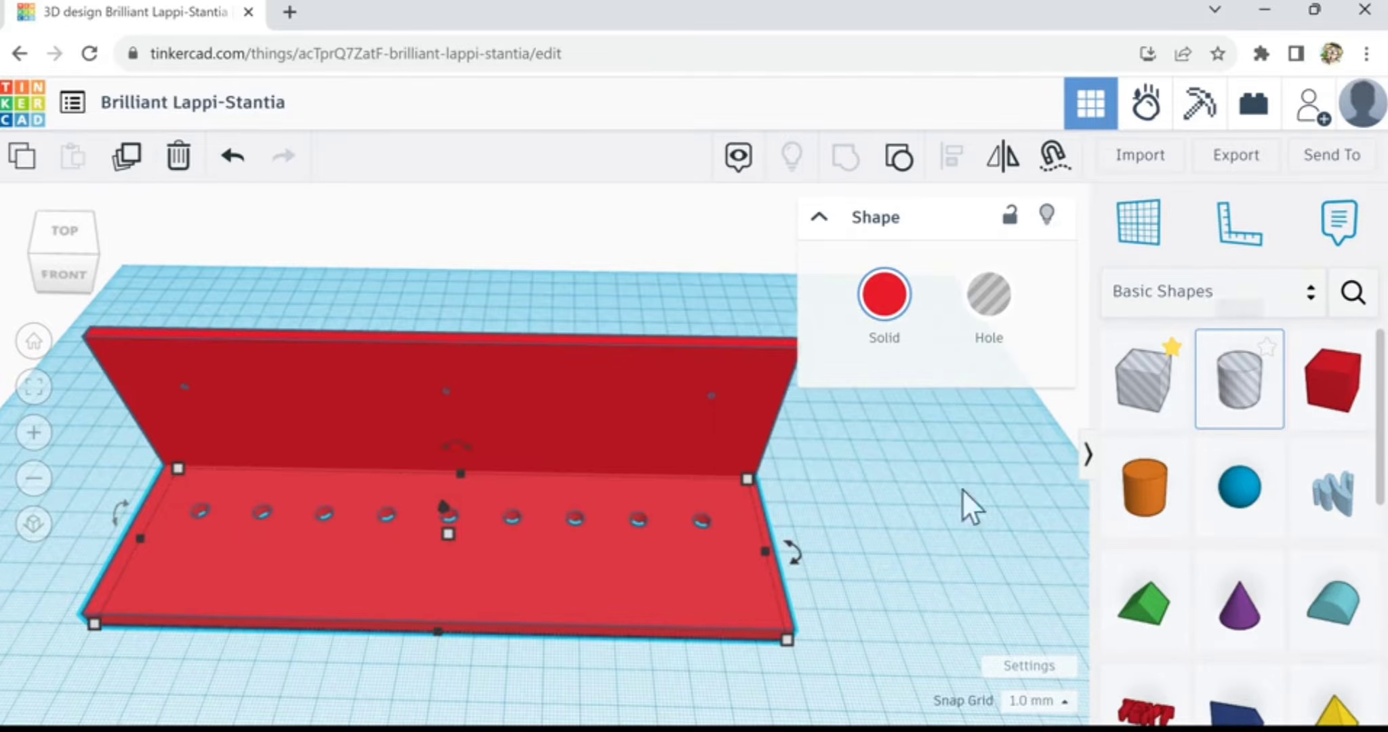
pyautogui.click(190, 674)
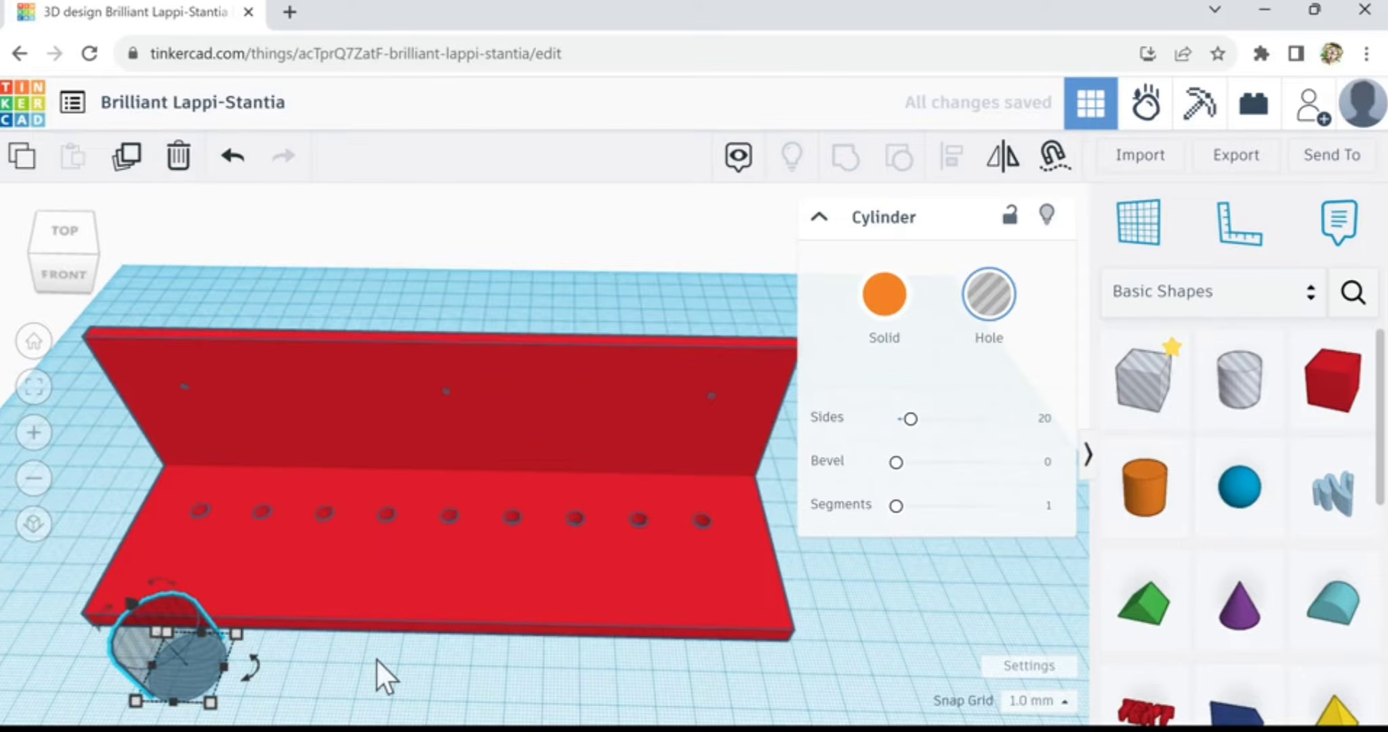
pyautogui.press('f')
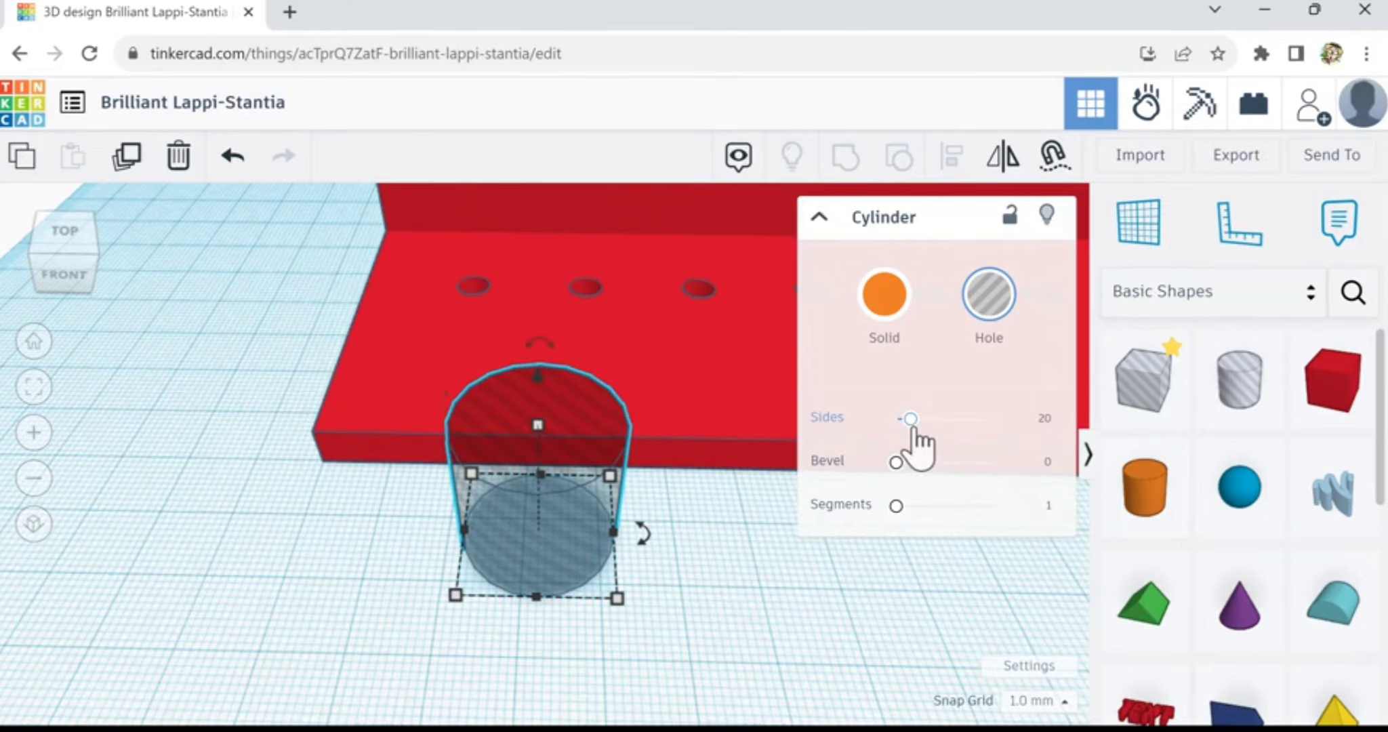
pyautogui.moveTo(911, 424); pyautogui.dragTo(1039, 427)
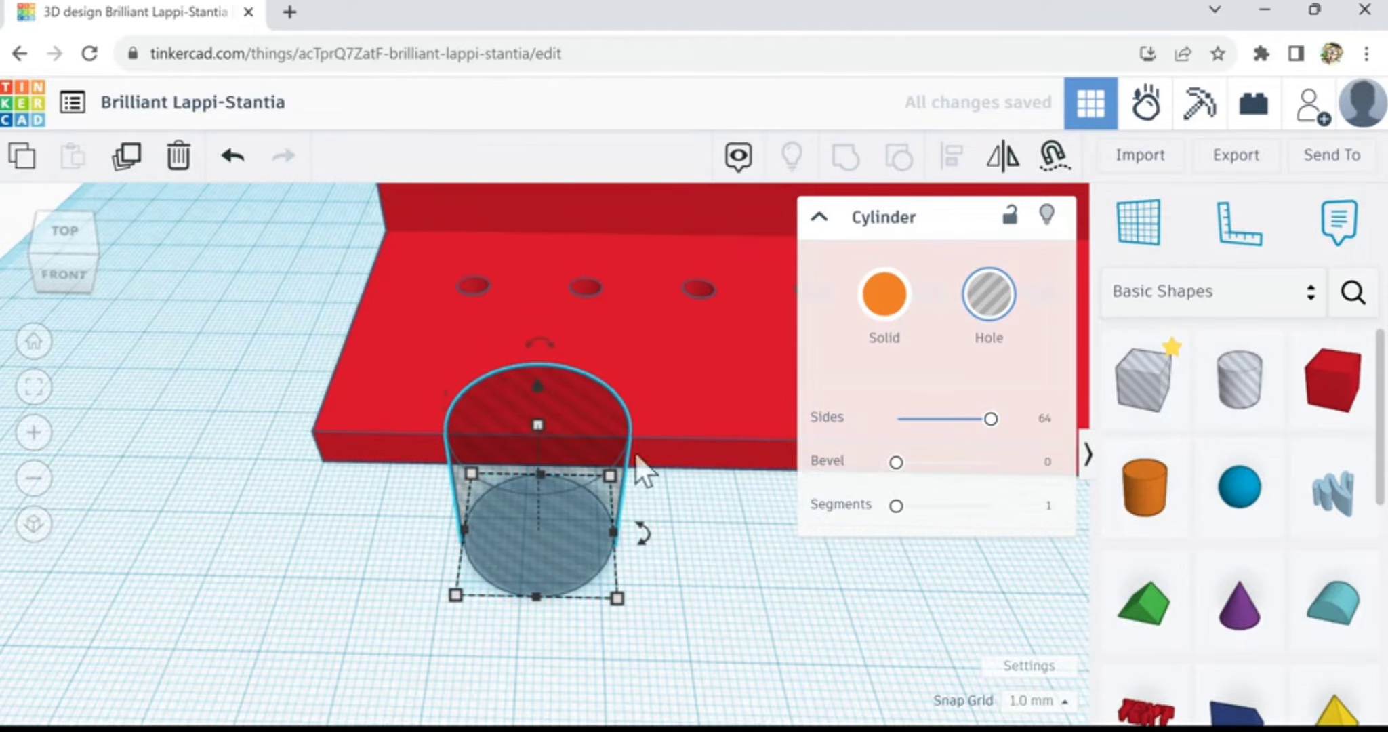
# - Set the new hole cylinder's length and width to 8 mm each
pyautogui.moveTo(455, 596)
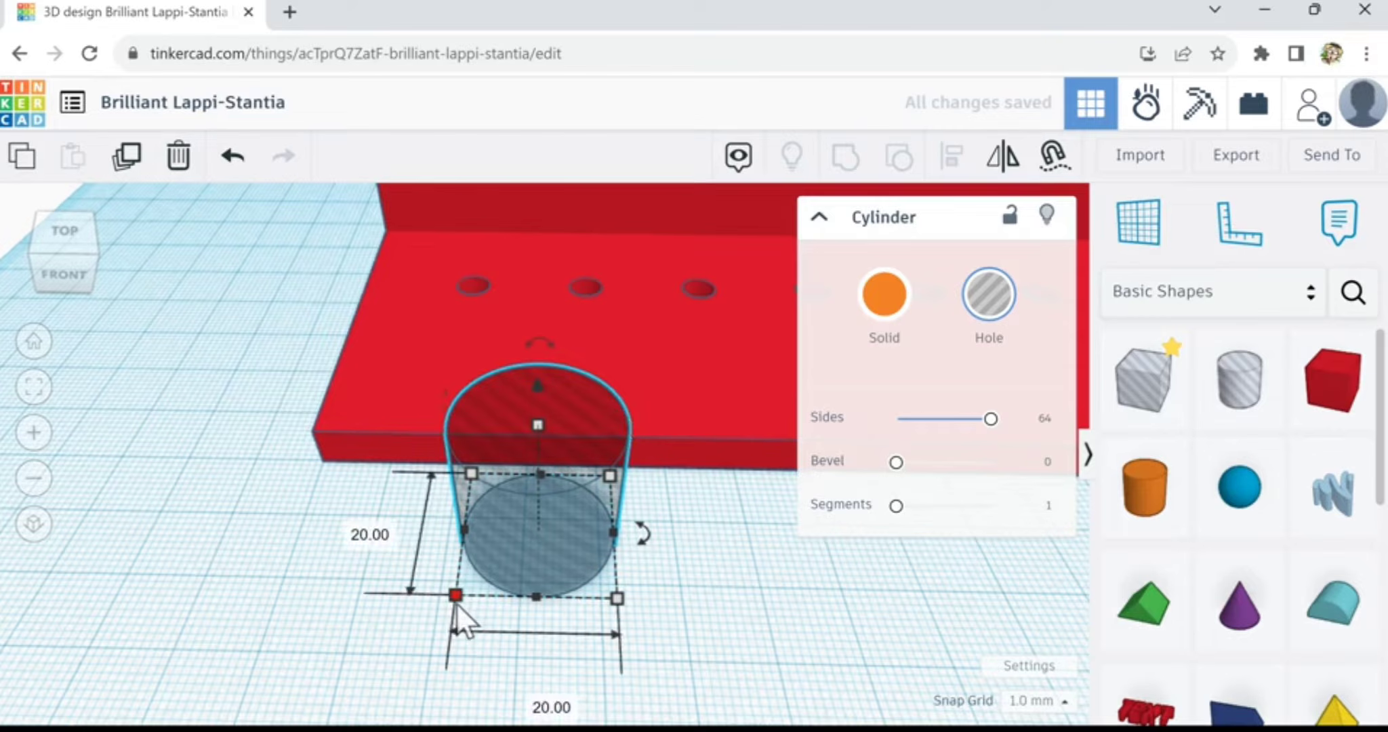
pyautogui.click(351, 523)
pyautogui.write('8')
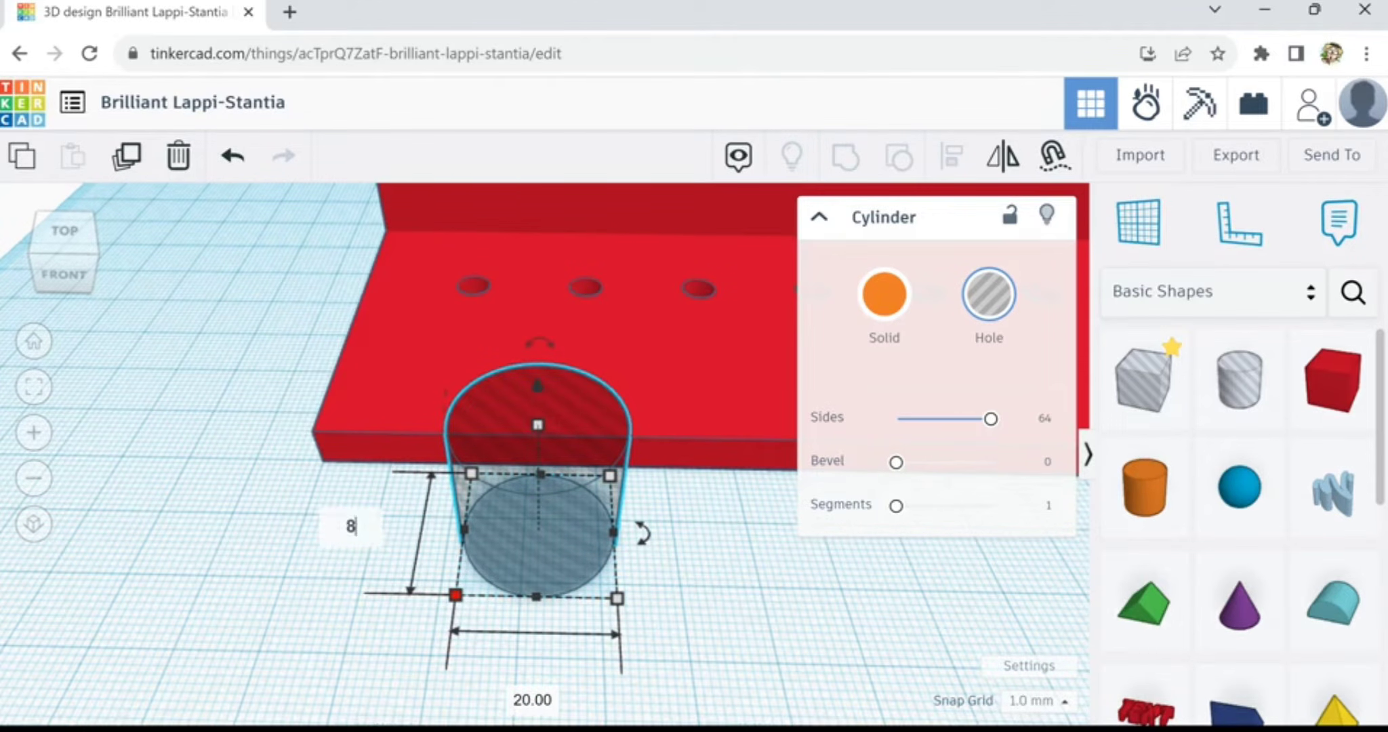
pyautogui.press('Return')
pyautogui.click(532, 615)
pyautogui.write('8')
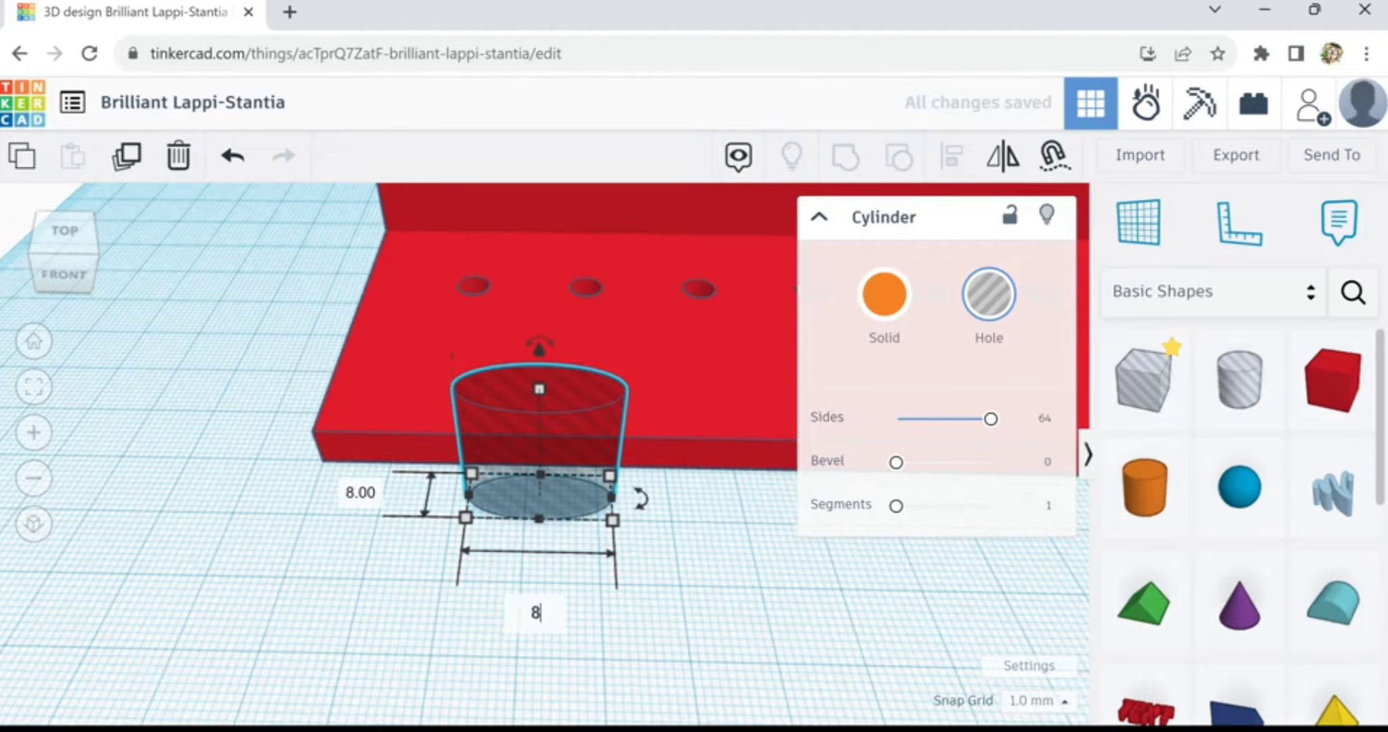
pyautogui.press('Return')
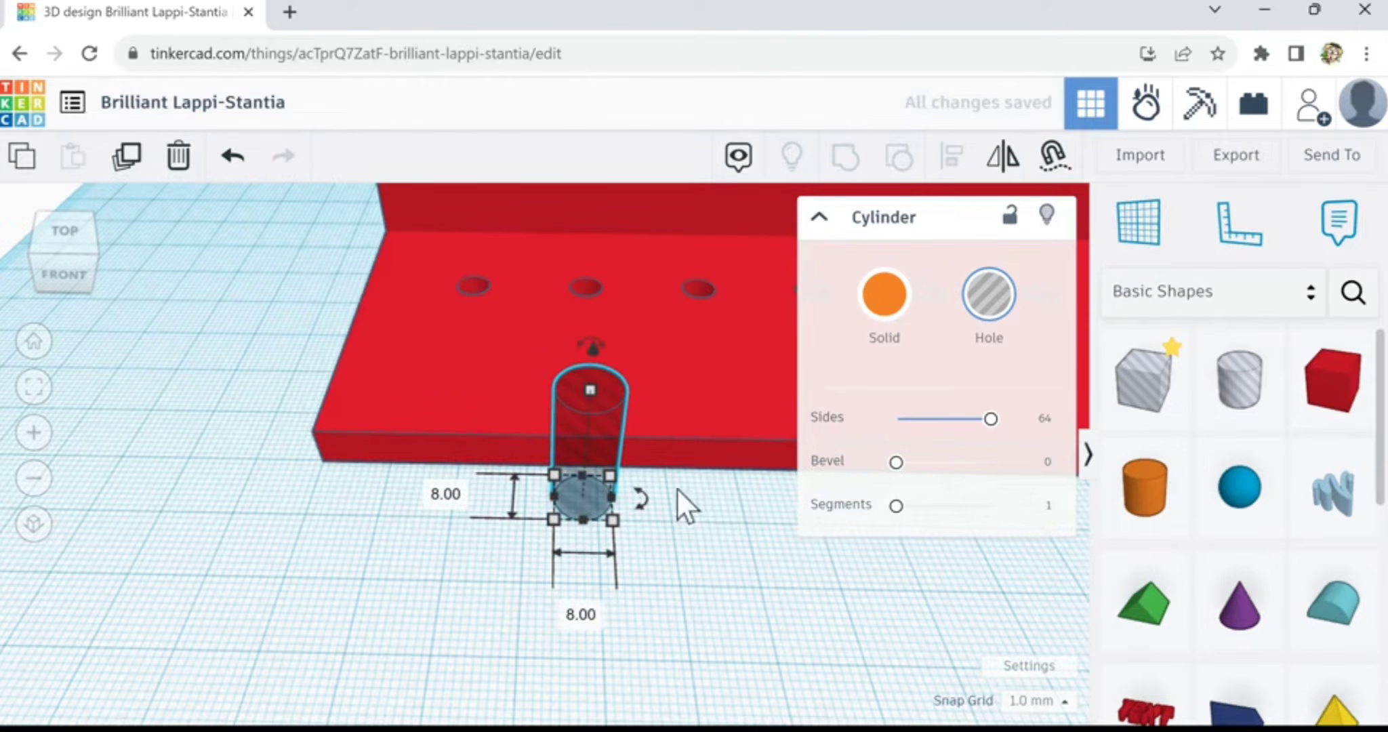
# - Move the 8 mm hole cylinder onto the base panel, between the front edge and the first 6 mm holes
pyautogui.moveTo(589, 397); pyautogui.dragTo(533, 341)
pyautogui.moveTo(243, 468); pyautogui.dragTo(578, 445, button='right')
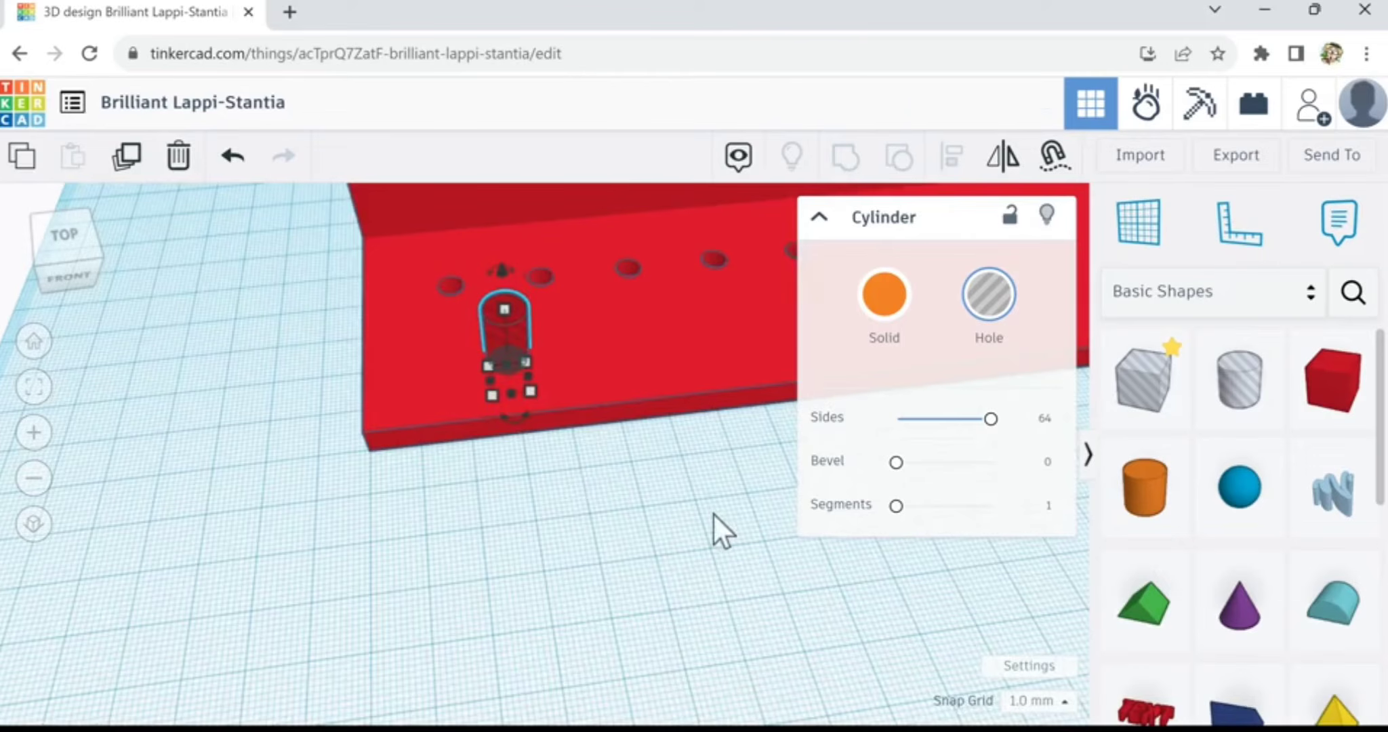
pyautogui.moveTo(715, 518); pyautogui.dragTo(339, 525, button='right')
pyautogui.moveTo(594, 506)
pyautogui.mouseDown(button='right')
pyautogui.moveTo(513, 506)
pyautogui.moveTo(574, 506)
pyautogui.mouseUp(button='right')
pyautogui.scroll(-2, 573, 505)
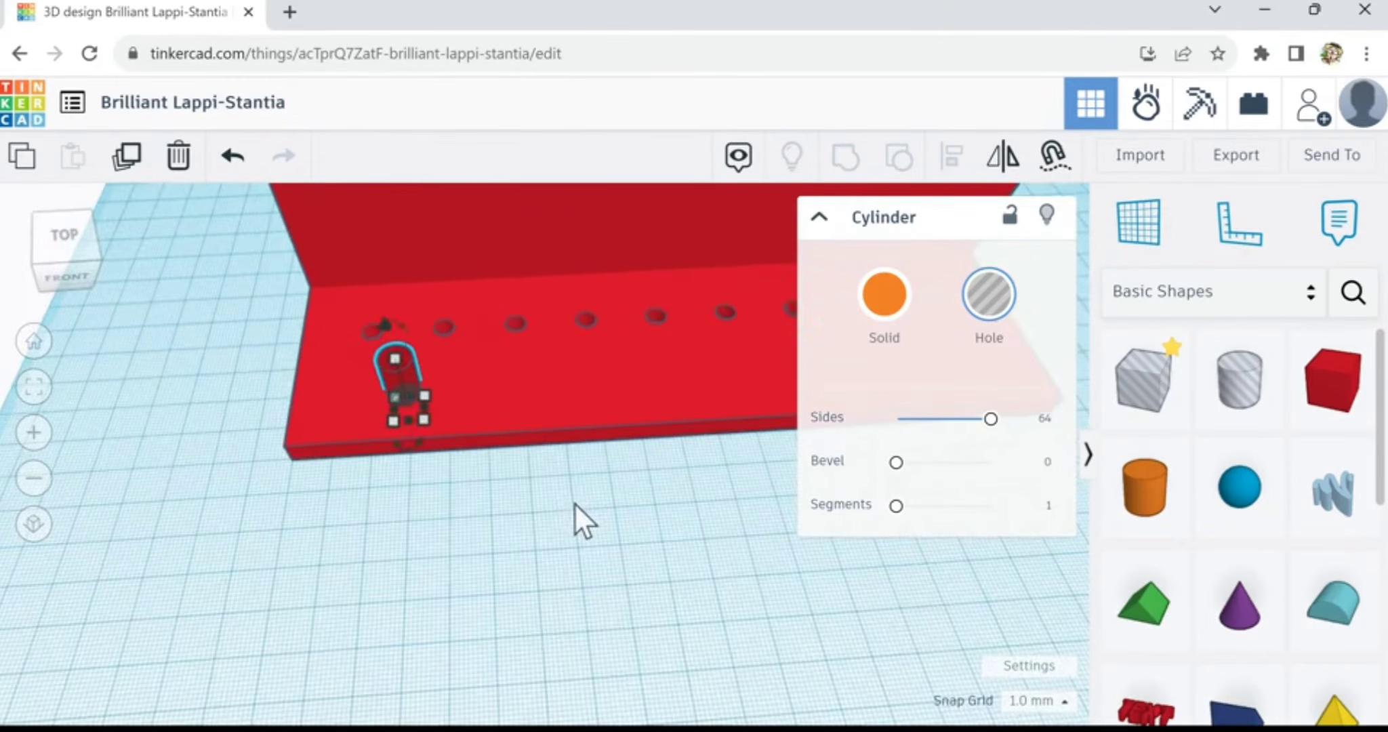
pyautogui.scroll(1, 536, 495)
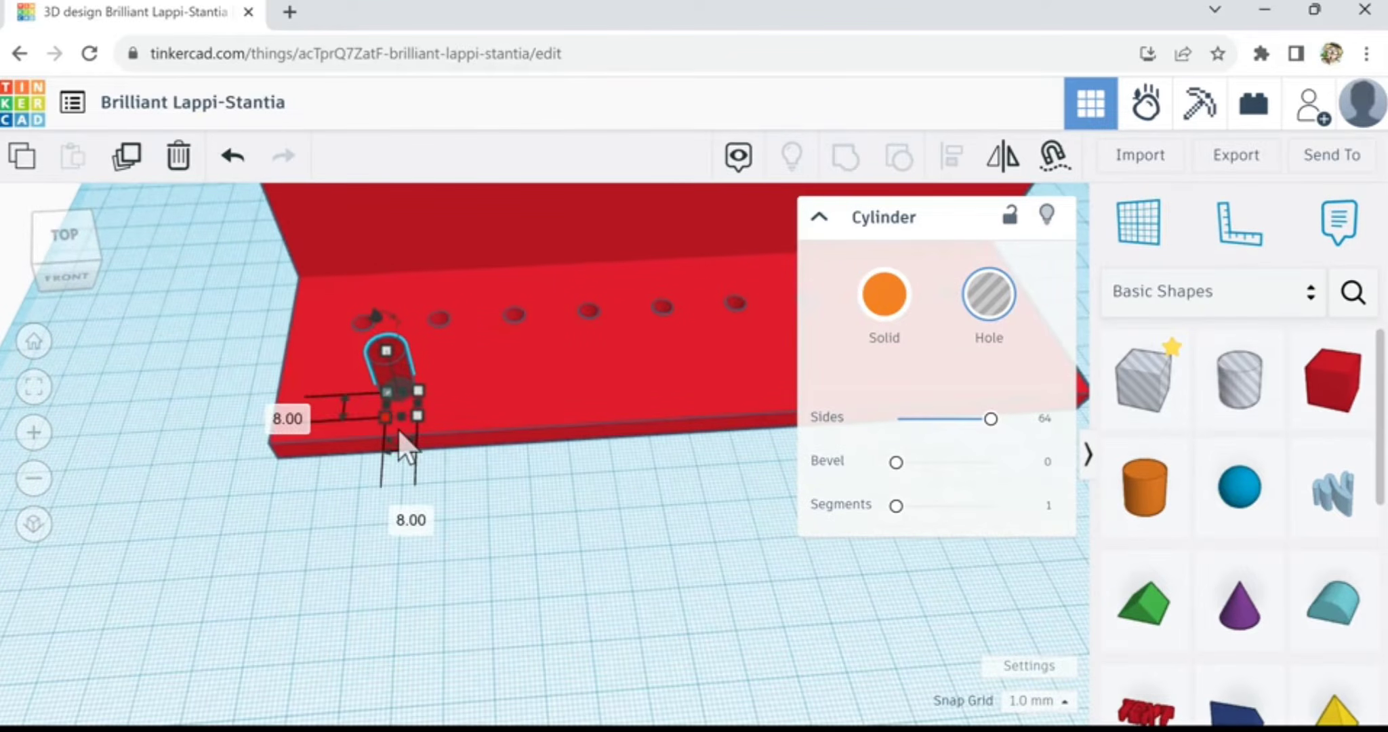
# - Duplicate the 8 mm hole cylinder and shift the copy right along the base panel until it lines up with the third 6 mm hole
pyautogui.moveTo(337, 511)
pyautogui.mouseDown(button='right')
pyautogui.moveTo(492, 473)
pyautogui.moveTo(638, 559)
pyautogui.moveTo(320, 505)
pyautogui.moveTo(387, 501)
pyautogui.moveTo(354, 496)
pyautogui.mouseUp(button='right')
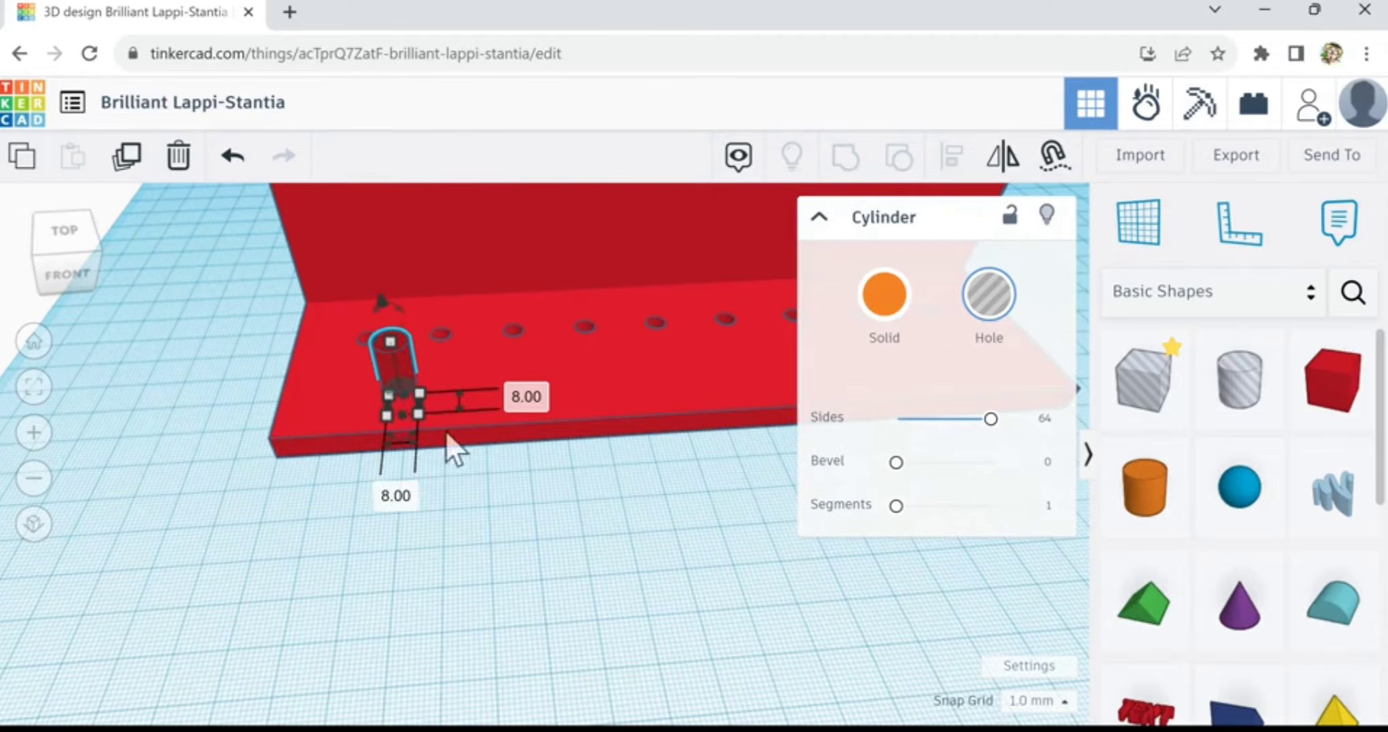
pyautogui.click(442, 453)
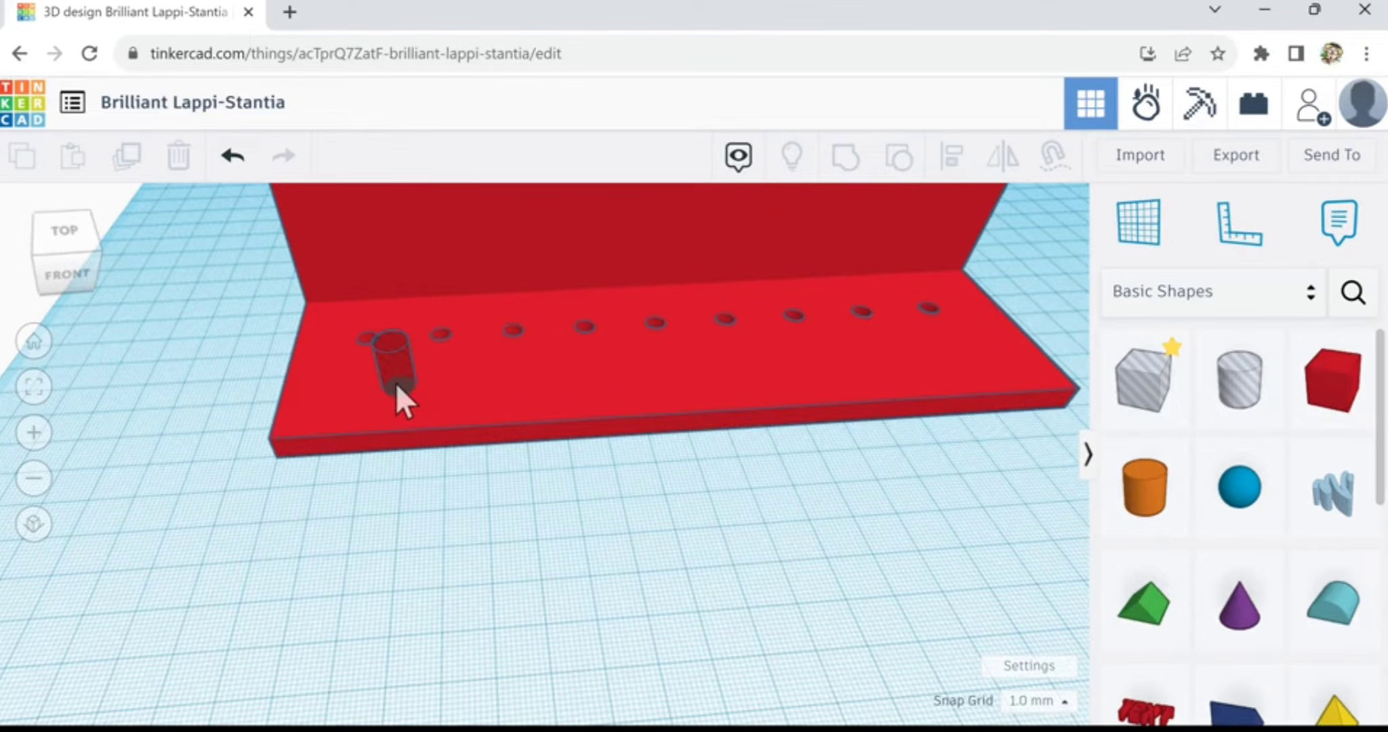
pyautogui.click(399, 383)
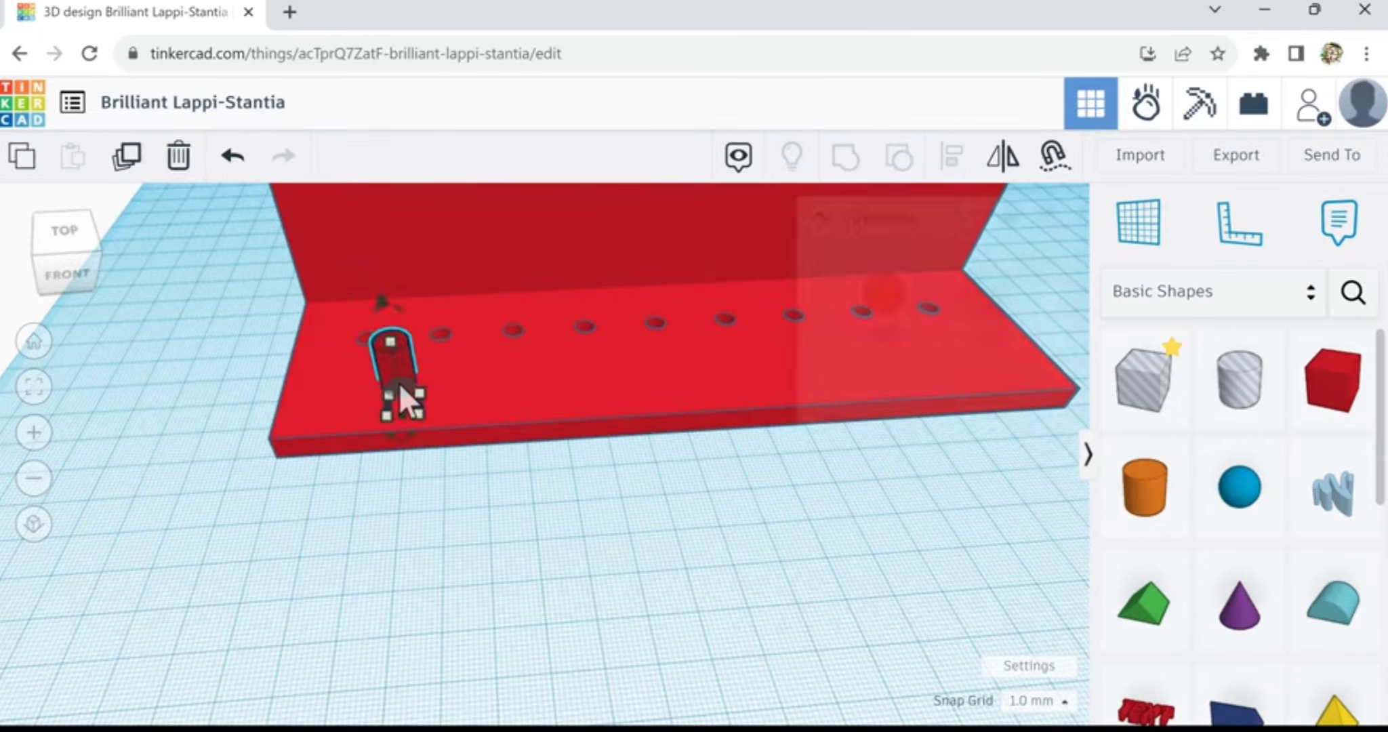
pyautogui.click(127, 168)
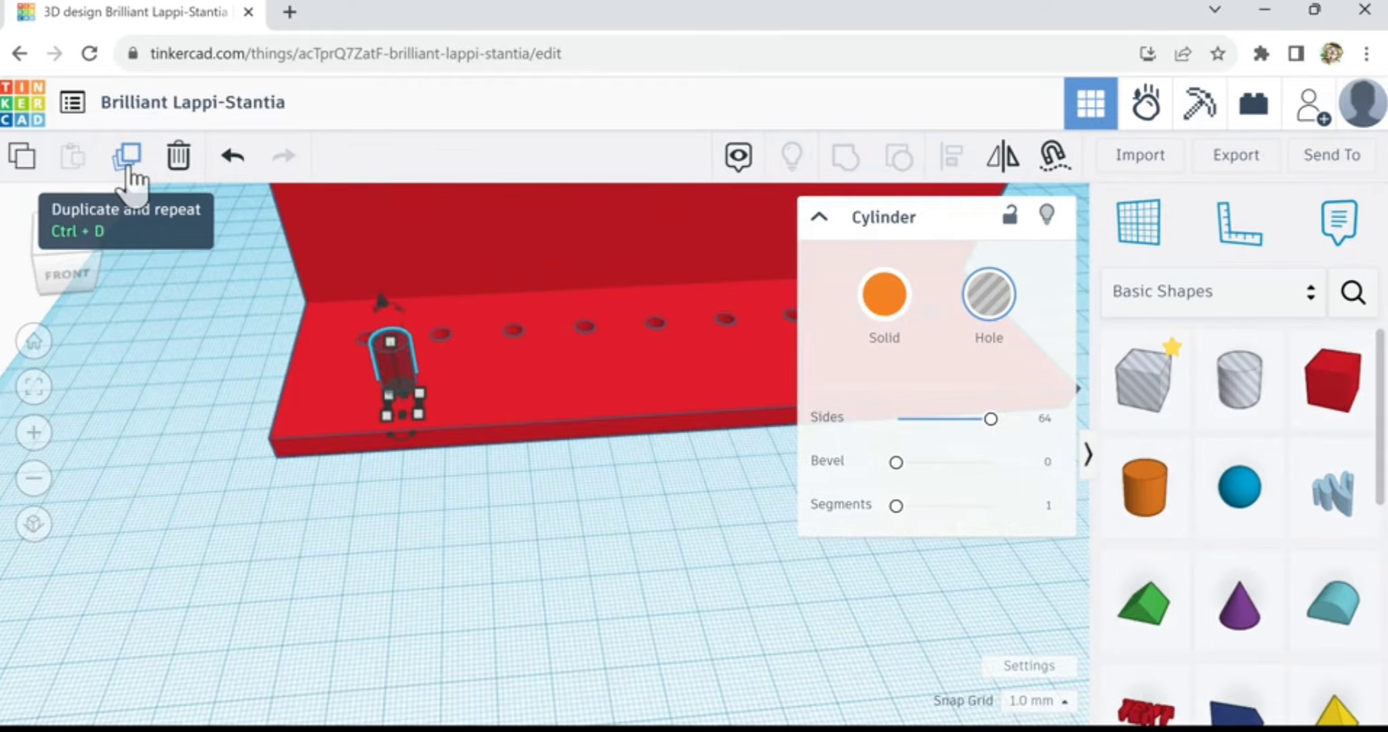
pyautogui.press('Right')
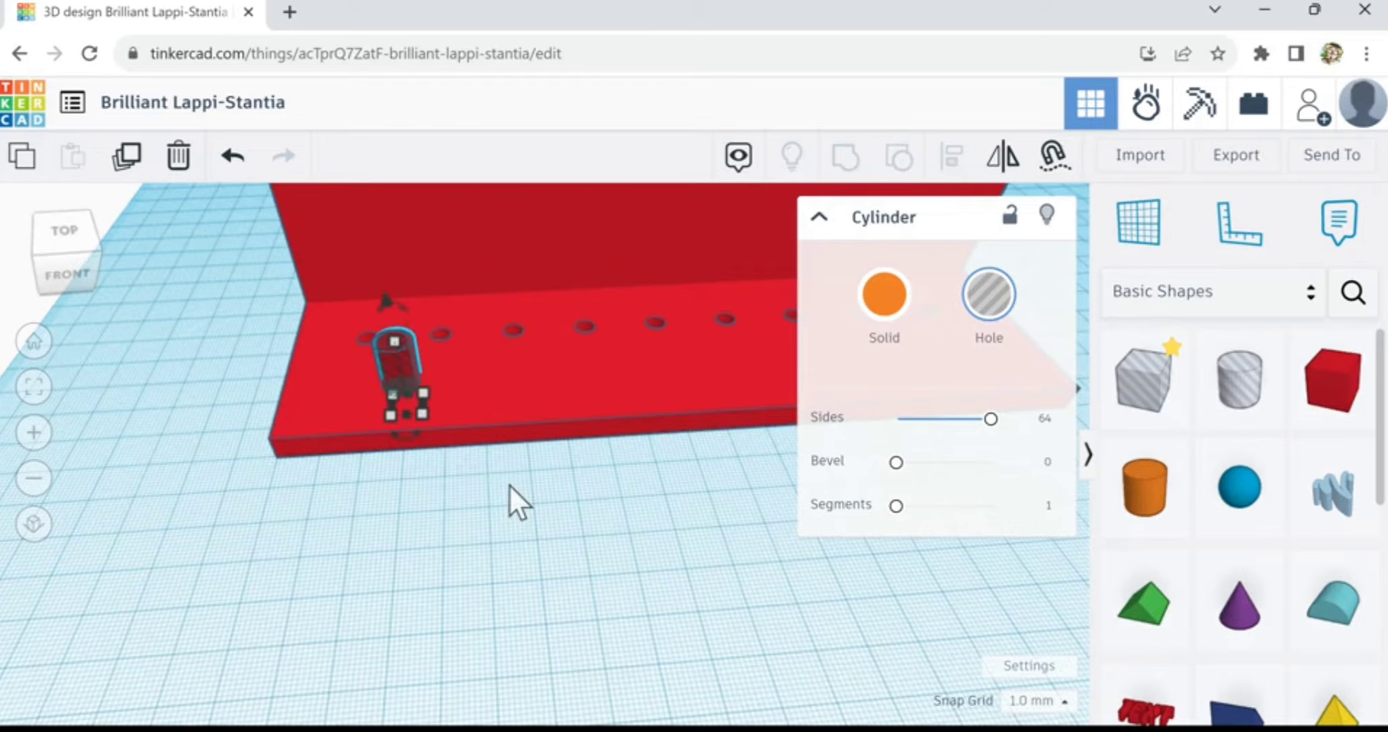
pyautogui.press('Left')
pyautogui.press('Right')
pyautogui.press('Right')
pyautogui.press('Right')
pyautogui.press('Right')
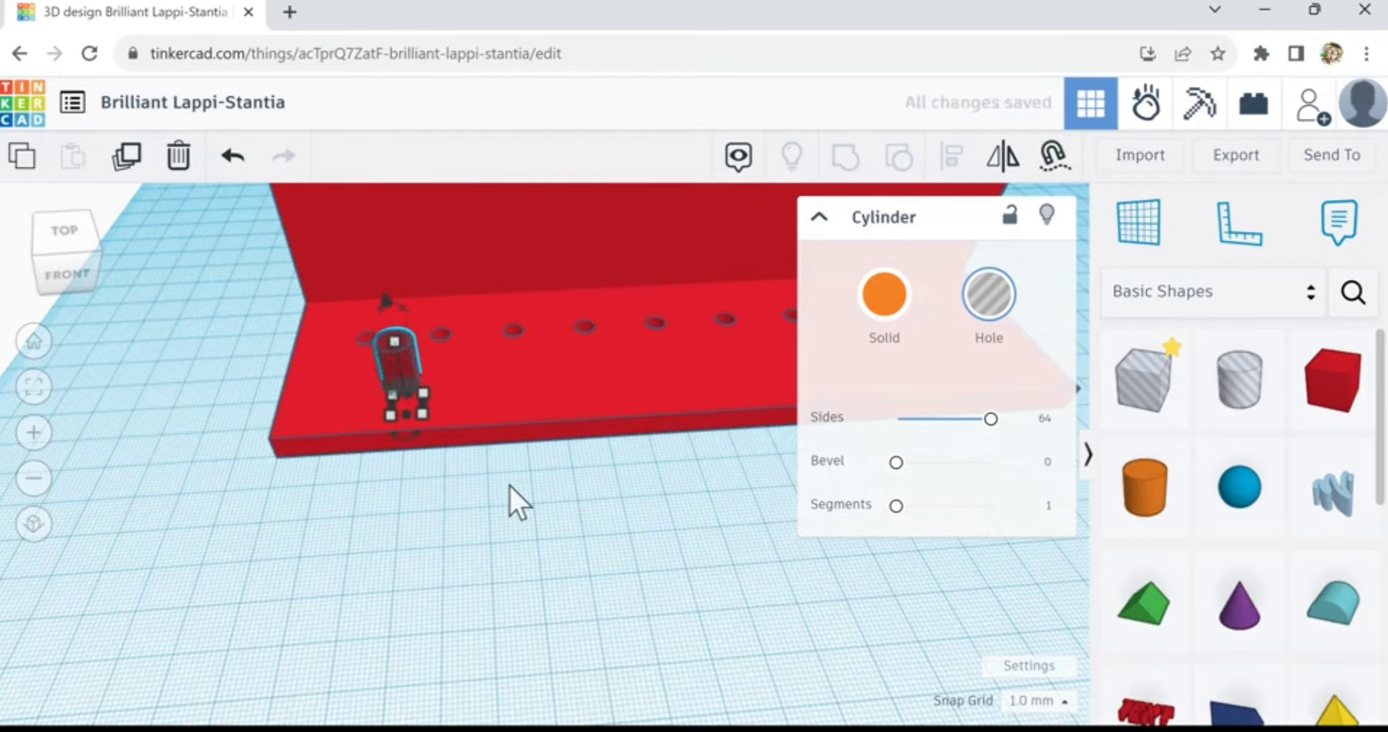
pyautogui.press('Right')
pyautogui.press('Right')
pyautogui.press('Right')
pyautogui.press('Right')
pyautogui.press('Right')
pyautogui.press('Right')
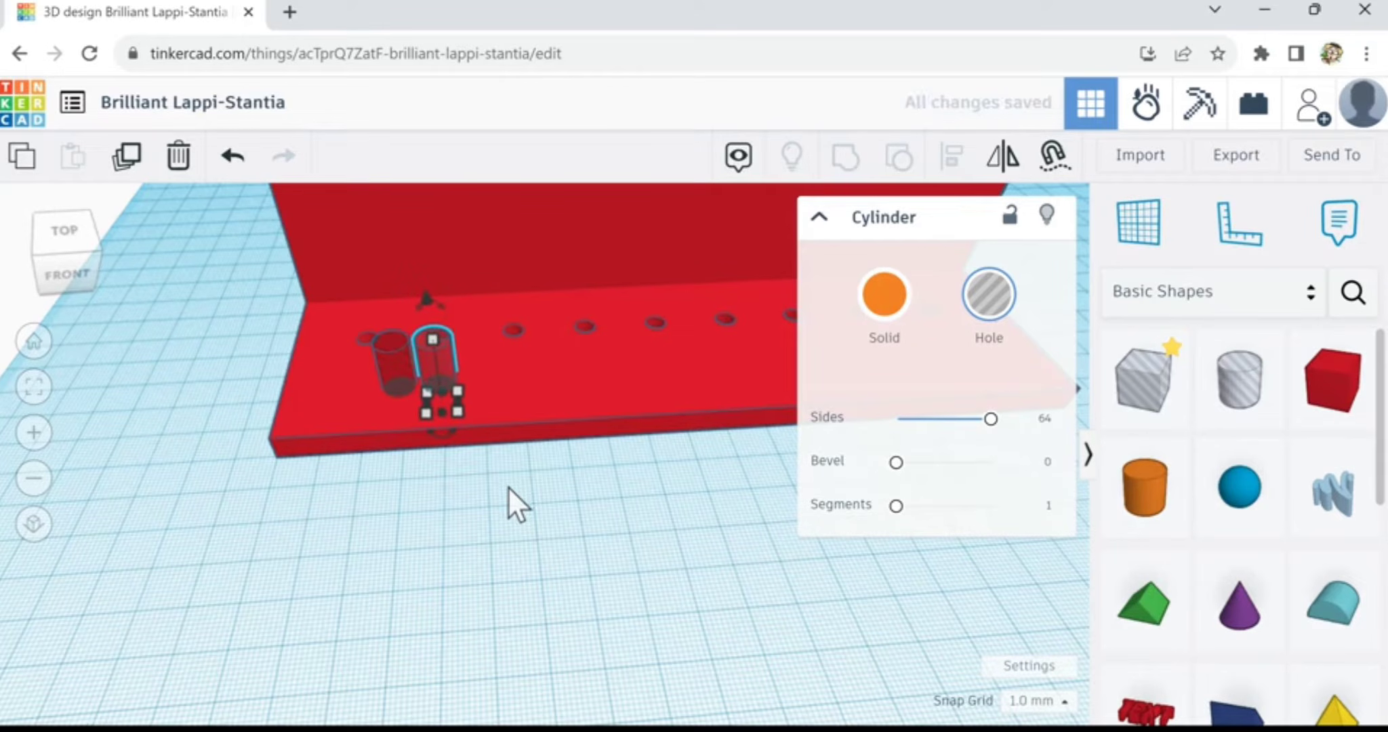
pyautogui.press('Right')
pyautogui.press('Right')
pyautogui.press('Right')
pyautogui.press('Right')
pyautogui.press('Right')
pyautogui.press('Right')
pyautogui.press('Right')
pyautogui.press('Right')
pyautogui.press('Right')
pyautogui.press('Right')
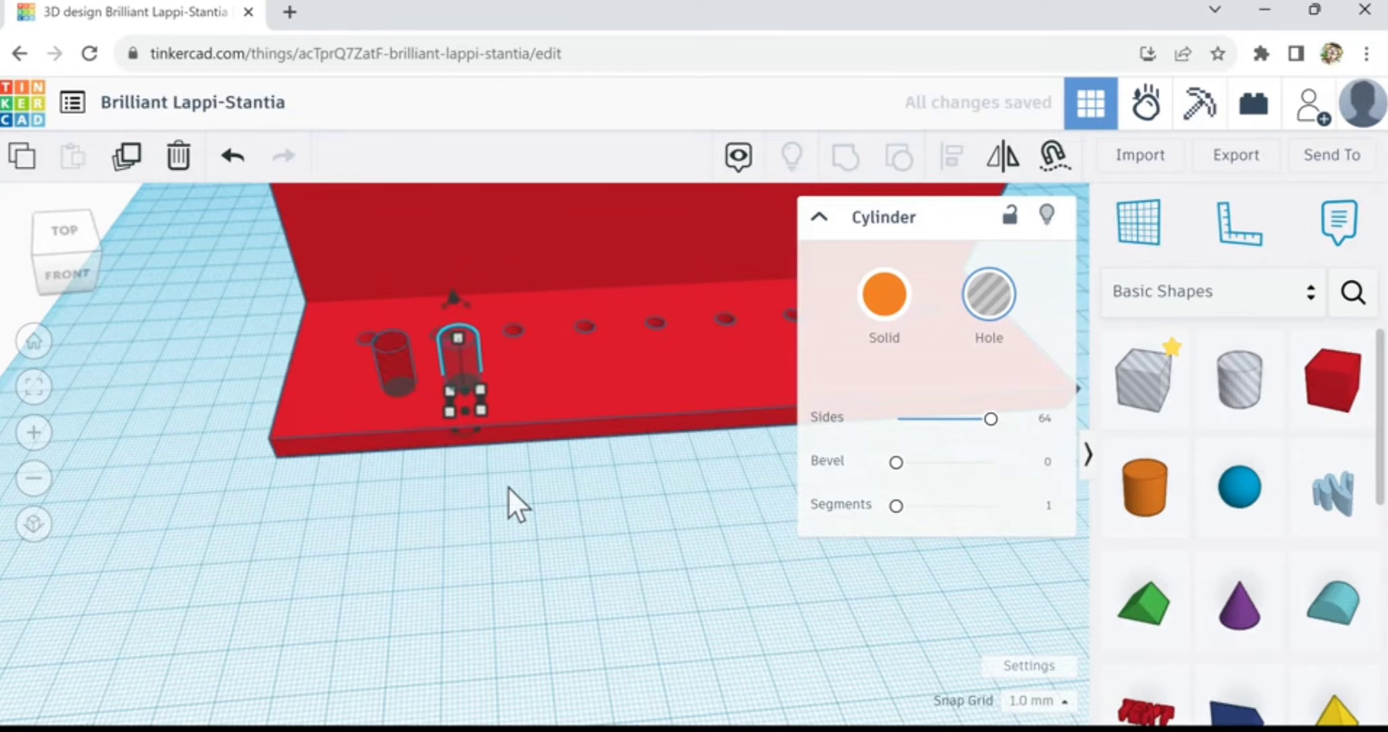
pyautogui.press('Right')
pyautogui.press('Right')
pyautogui.press('Right')
pyautogui.press('Right')
pyautogui.press('Right')
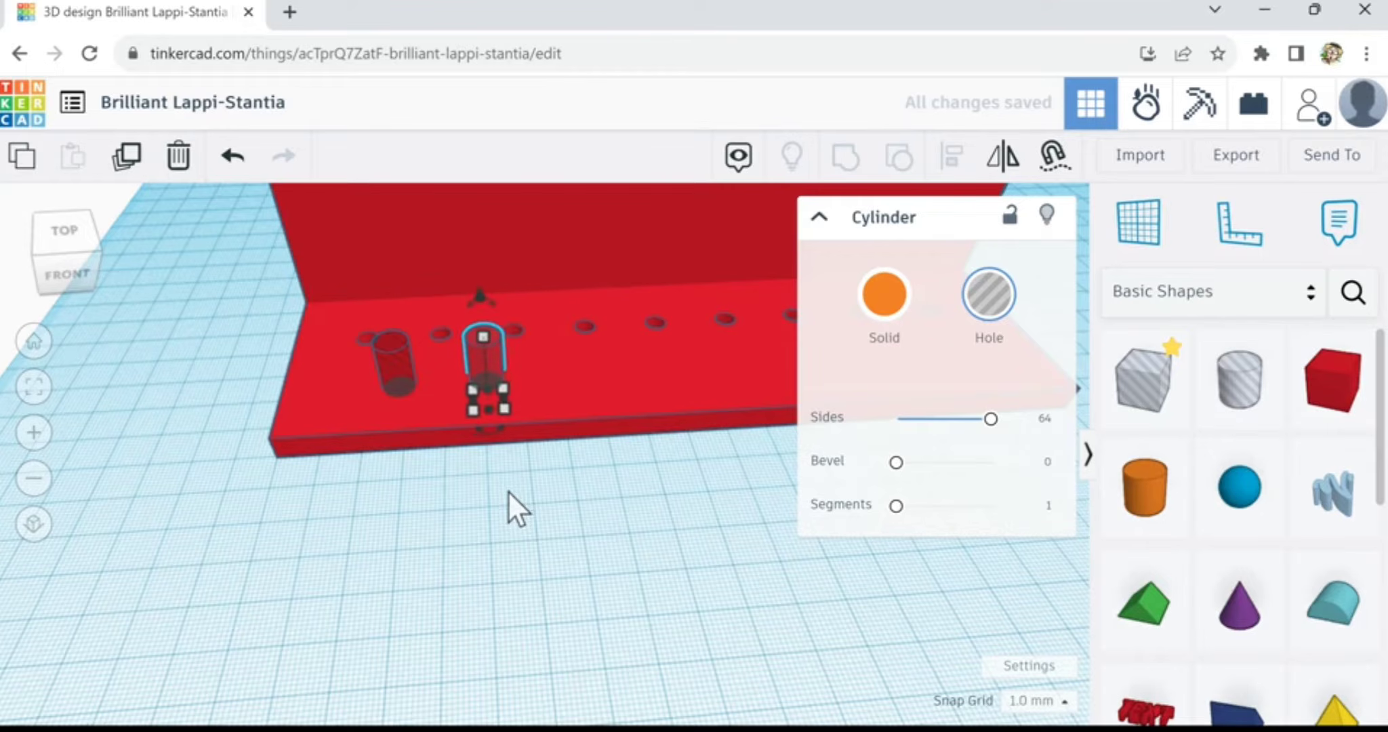
pyautogui.press('Right')
pyautogui.press('Right')
pyautogui.press('Right')
pyautogui.press('Right')
pyautogui.press('Right')
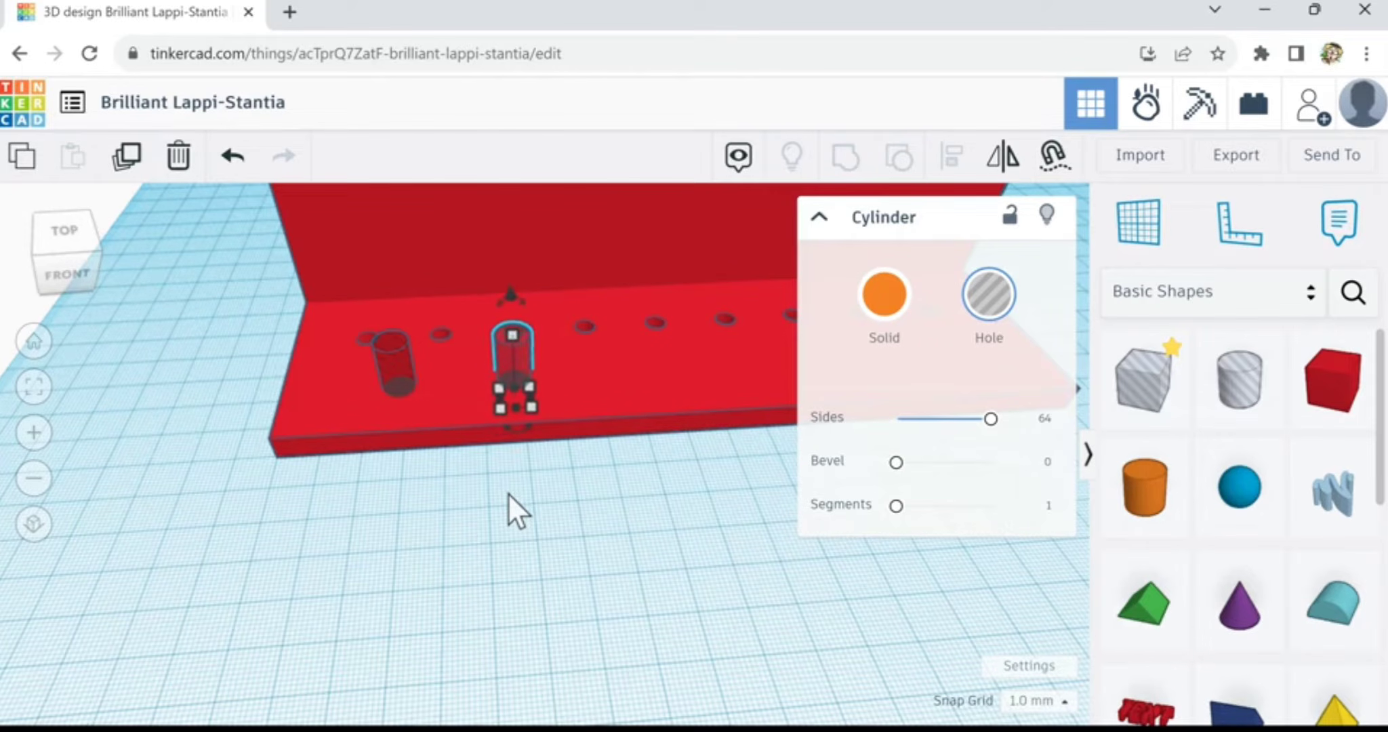
# - Repeat the spaced duplication four more times to complete a row of six 8 mm hole cylinders along the base panel
pyautogui.scroll(-2, 657, 452)
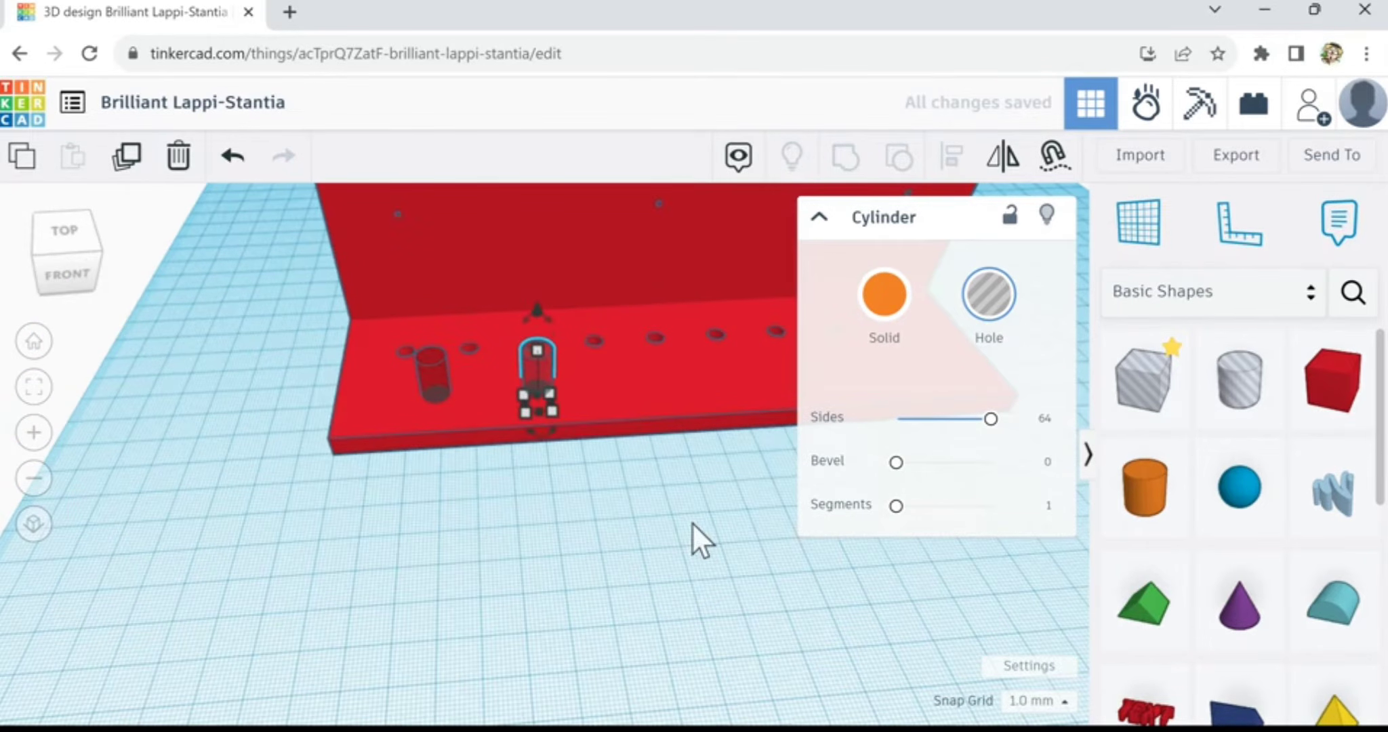
pyautogui.moveTo(373, 558); pyautogui.dragTo(558, 569, button='right')
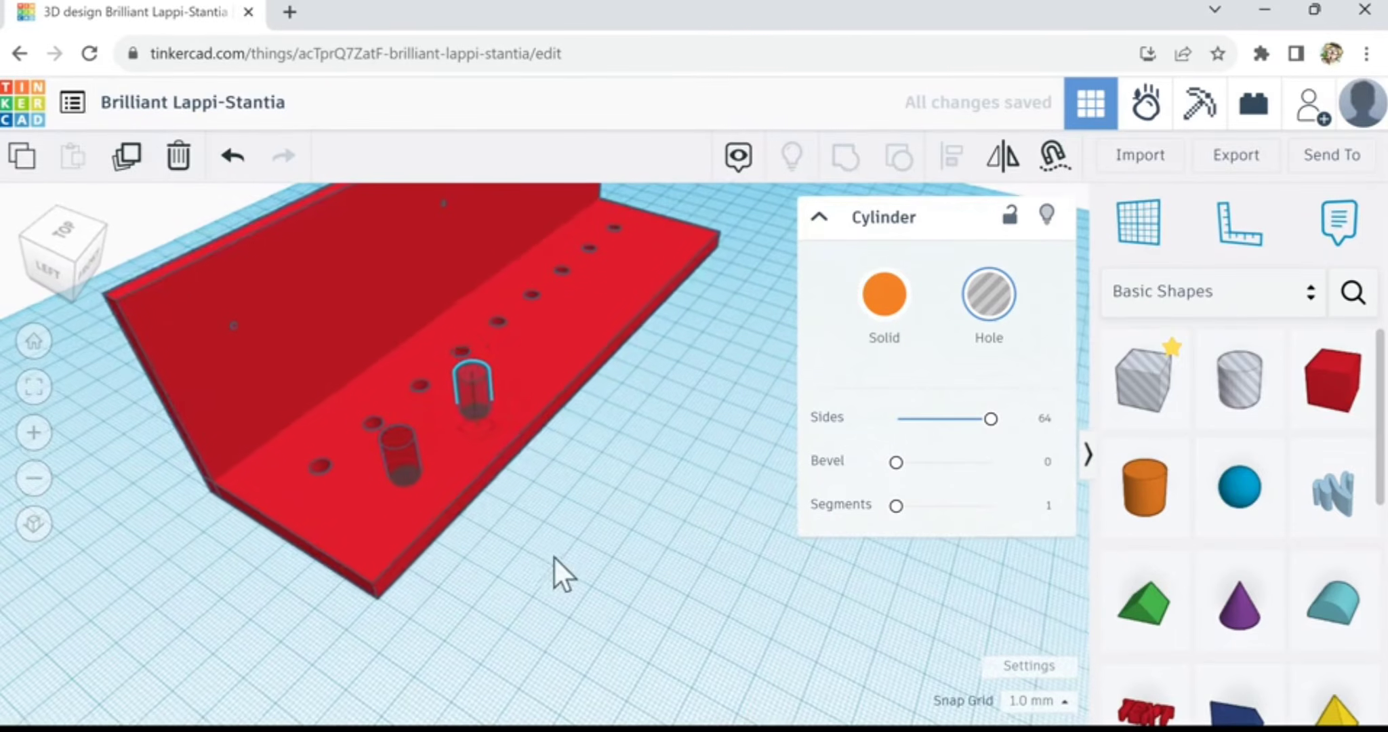
pyautogui.click(130, 166)
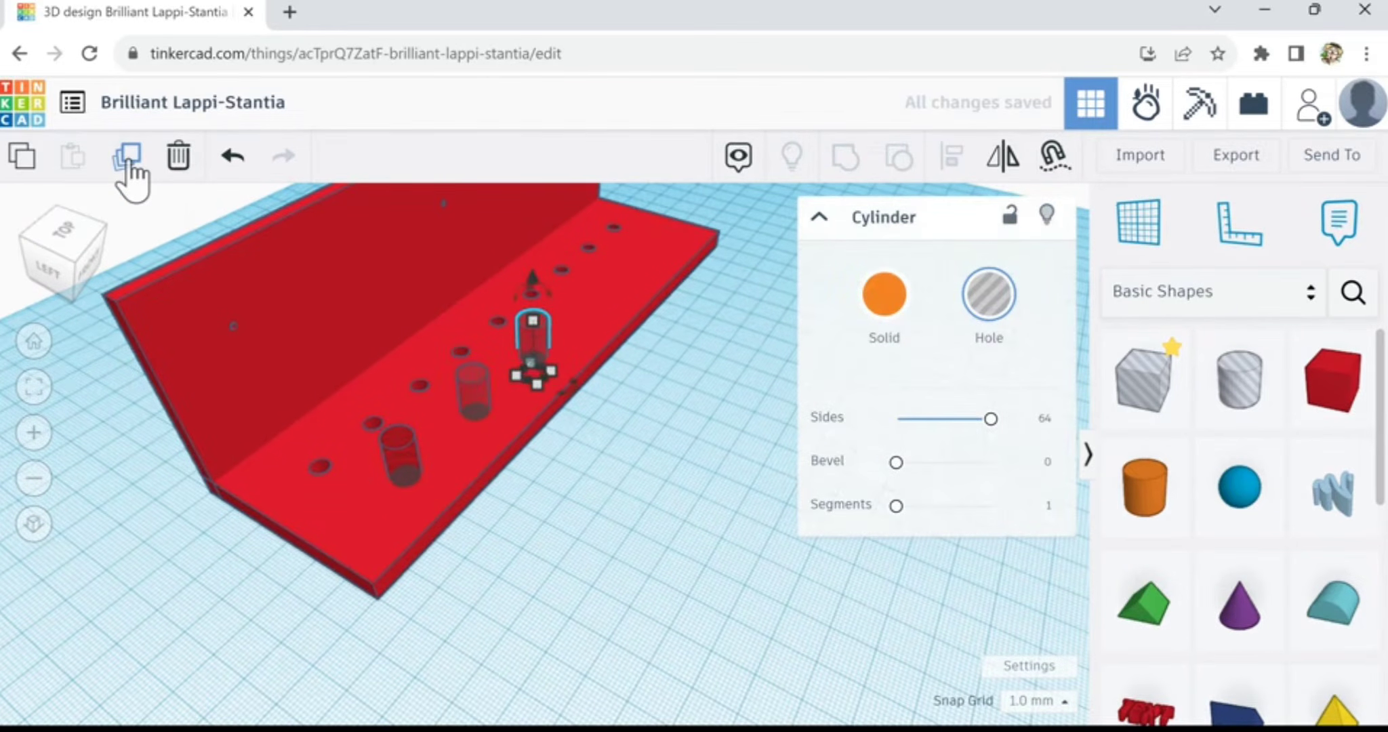
pyautogui.click(130, 166)
pyautogui.click(130, 166)
pyautogui.click(130, 166)
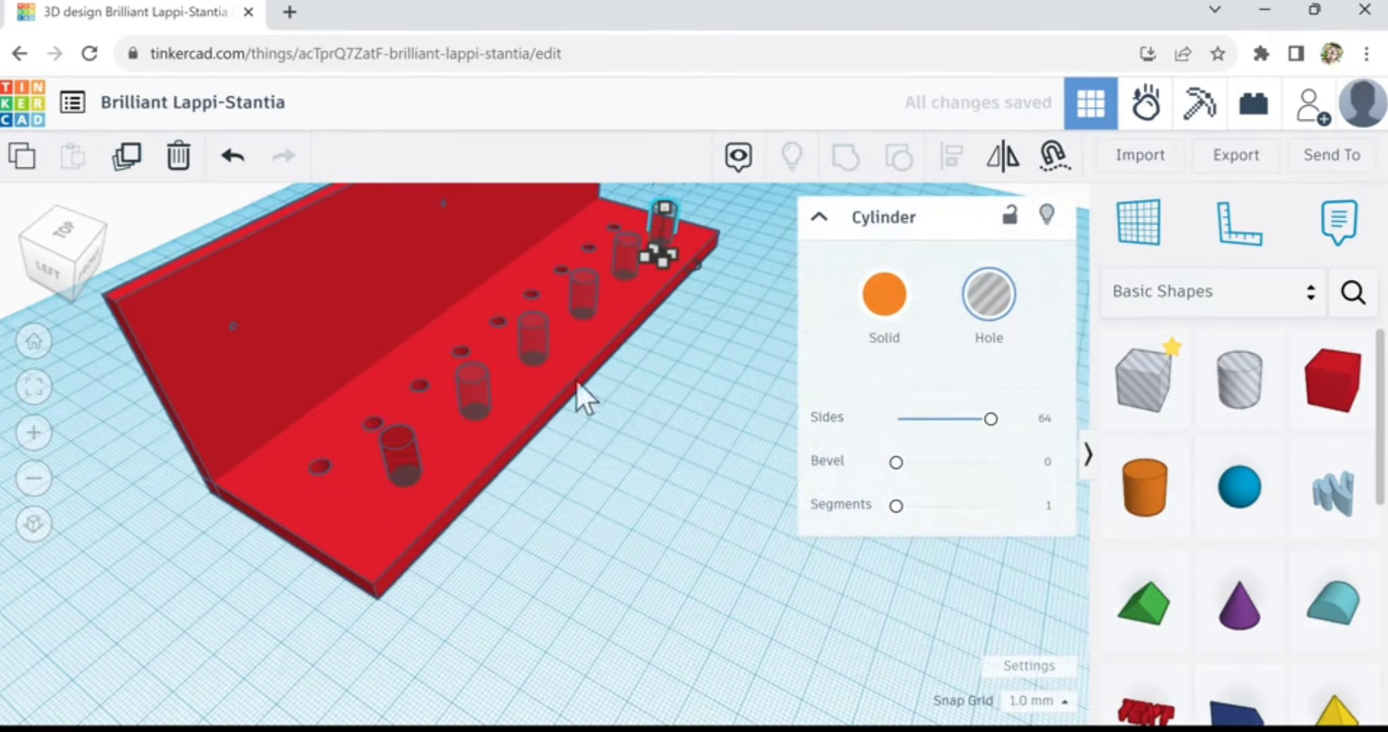
# - Select all six 8 mm hole cylinders without the base panel and shift them together about 4 mm to the left
pyautogui.moveTo(699, 391); pyautogui.dragTo(508, 399, button='right')
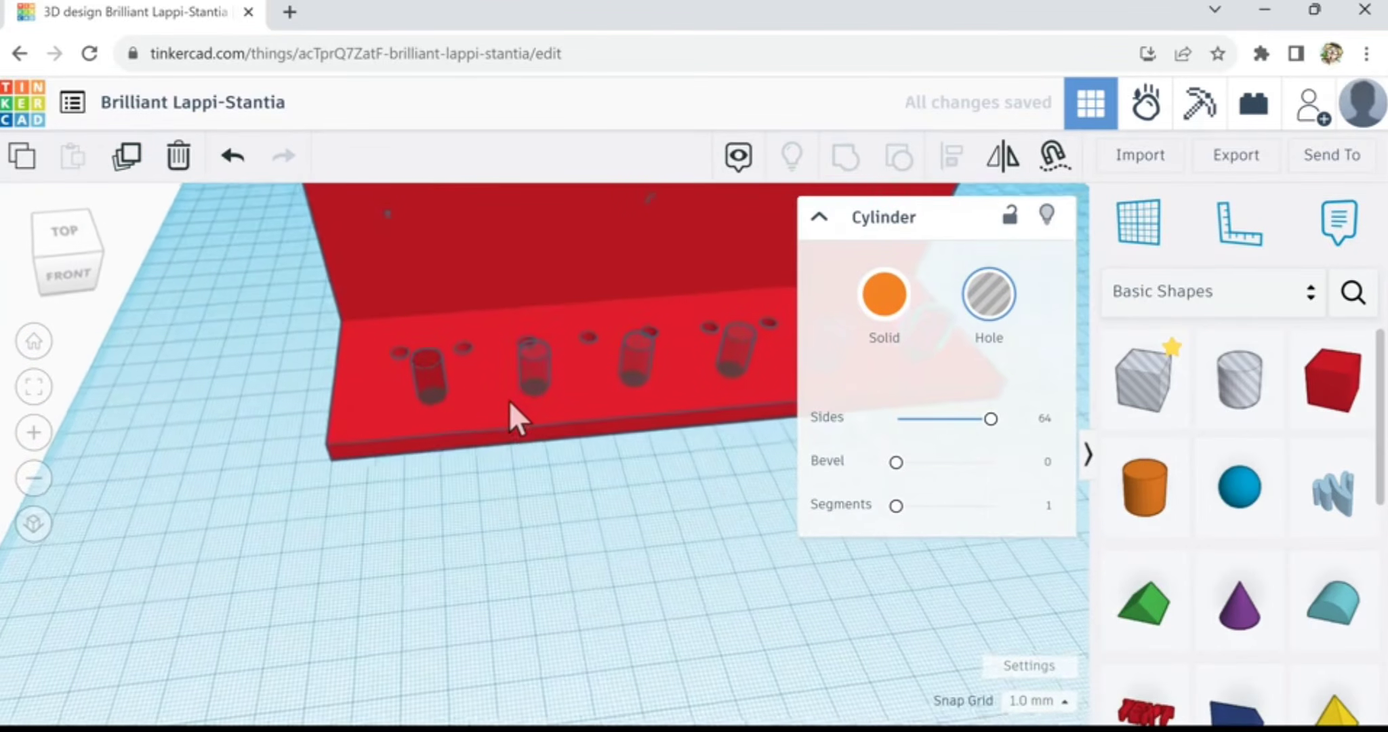
pyautogui.scroll(-3, 275, 516)
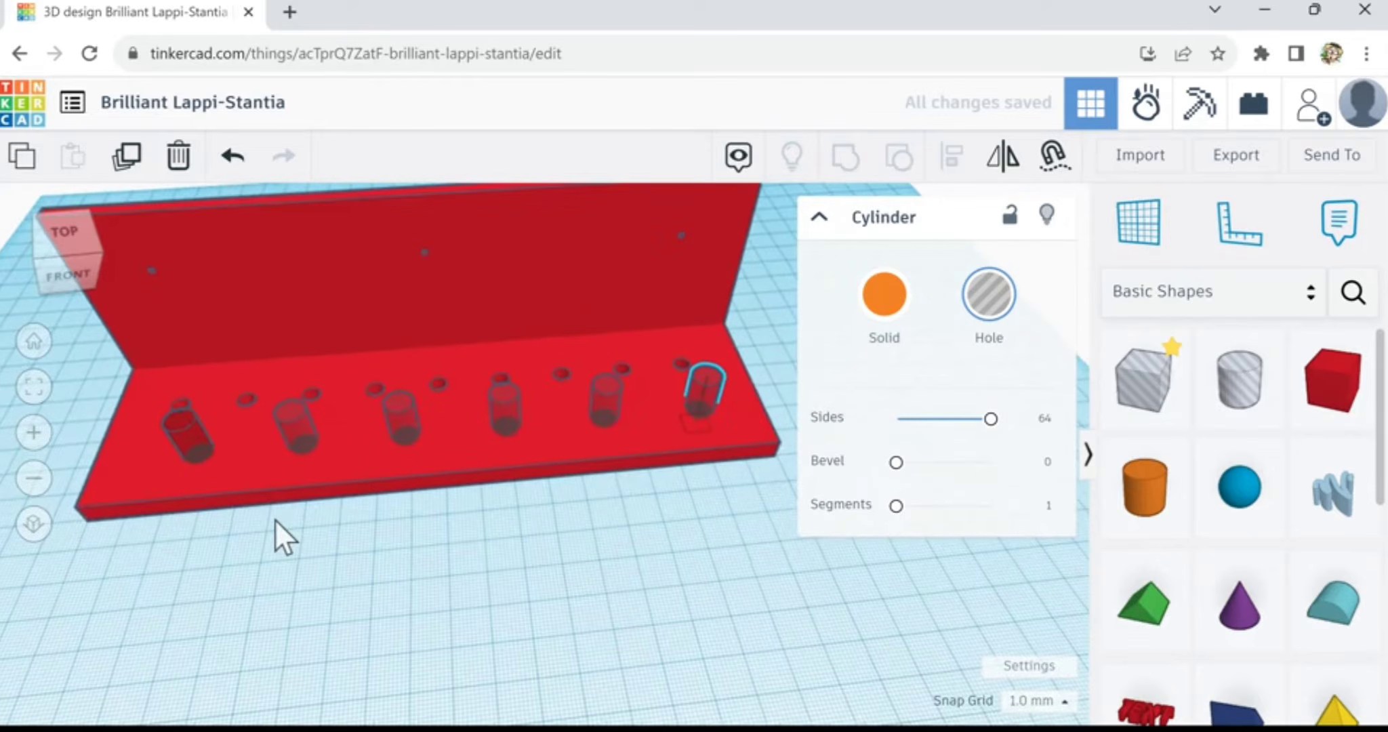
pyautogui.moveTo(273, 517); pyautogui.dragTo(337, 489, button='right')
pyautogui.moveTo(597, 508); pyautogui.dragTo(662, 535, button='right')
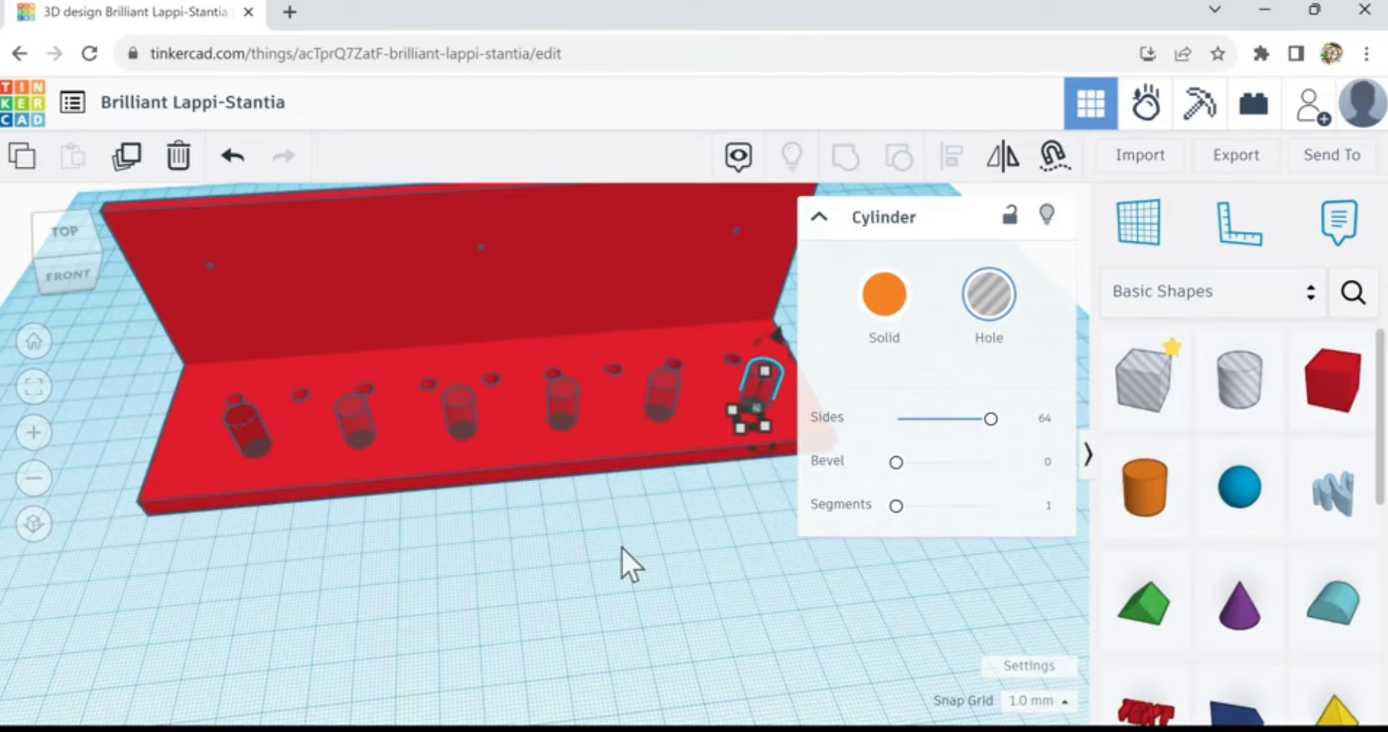
pyautogui.moveTo(619, 546)
pyautogui.mouseDown(button='right')
pyautogui.moveTo(622, 485)
pyautogui.moveTo(671, 576)
pyautogui.moveTo(685, 432)
pyautogui.moveTo(573, 513)
pyautogui.moveTo(575, 535)
pyautogui.moveTo(611, 540)
pyautogui.mouseUp(button='right')
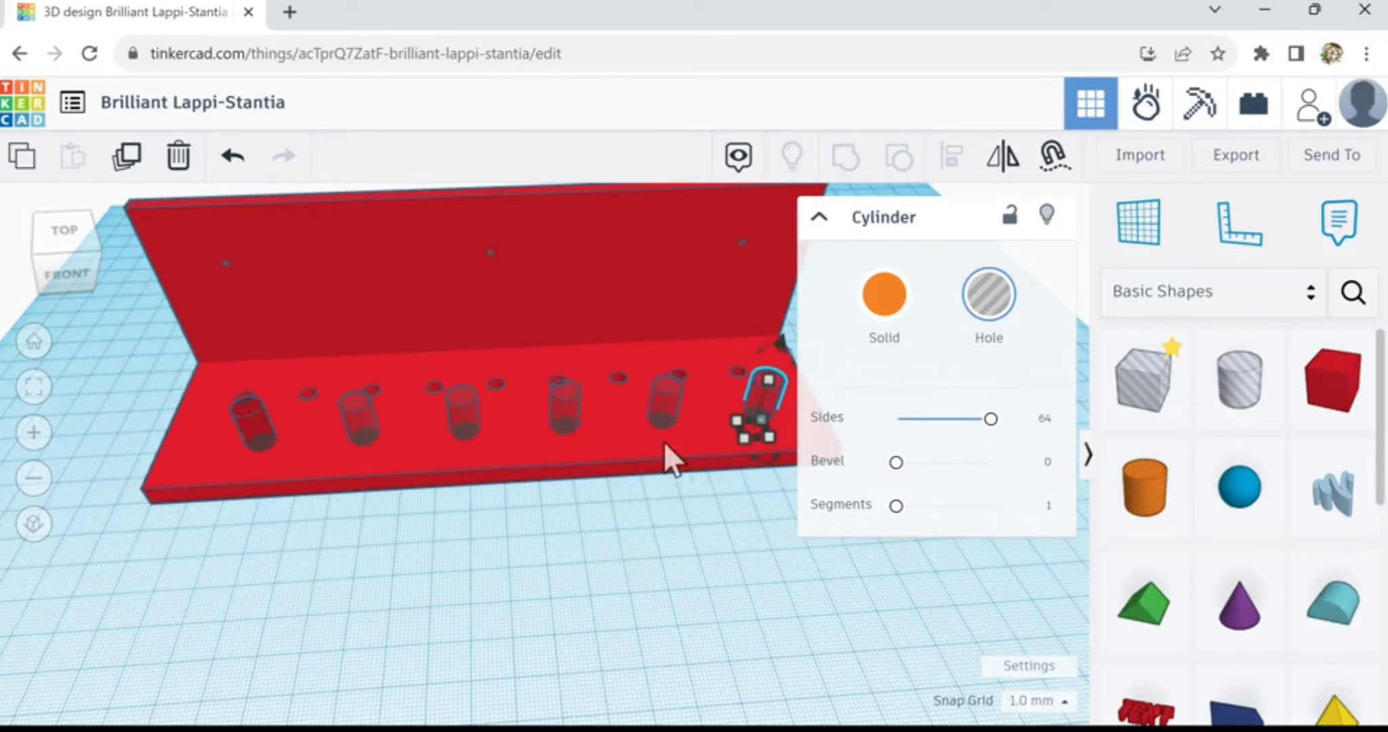
pyautogui.moveTo(694, 511); pyautogui.dragTo(583, 582, button='right')
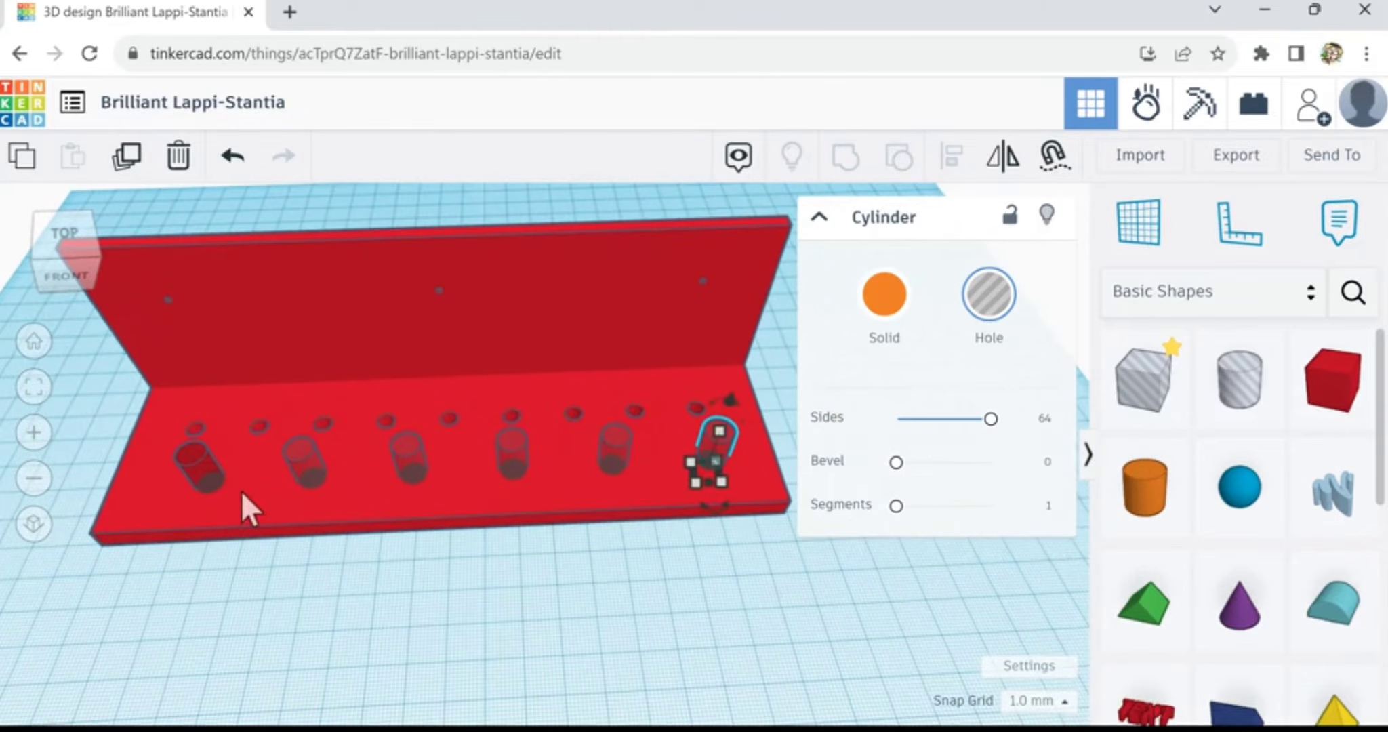
pyautogui.keyDown('shift'); pyautogui.click(201, 470); pyautogui.keyUp('shift')
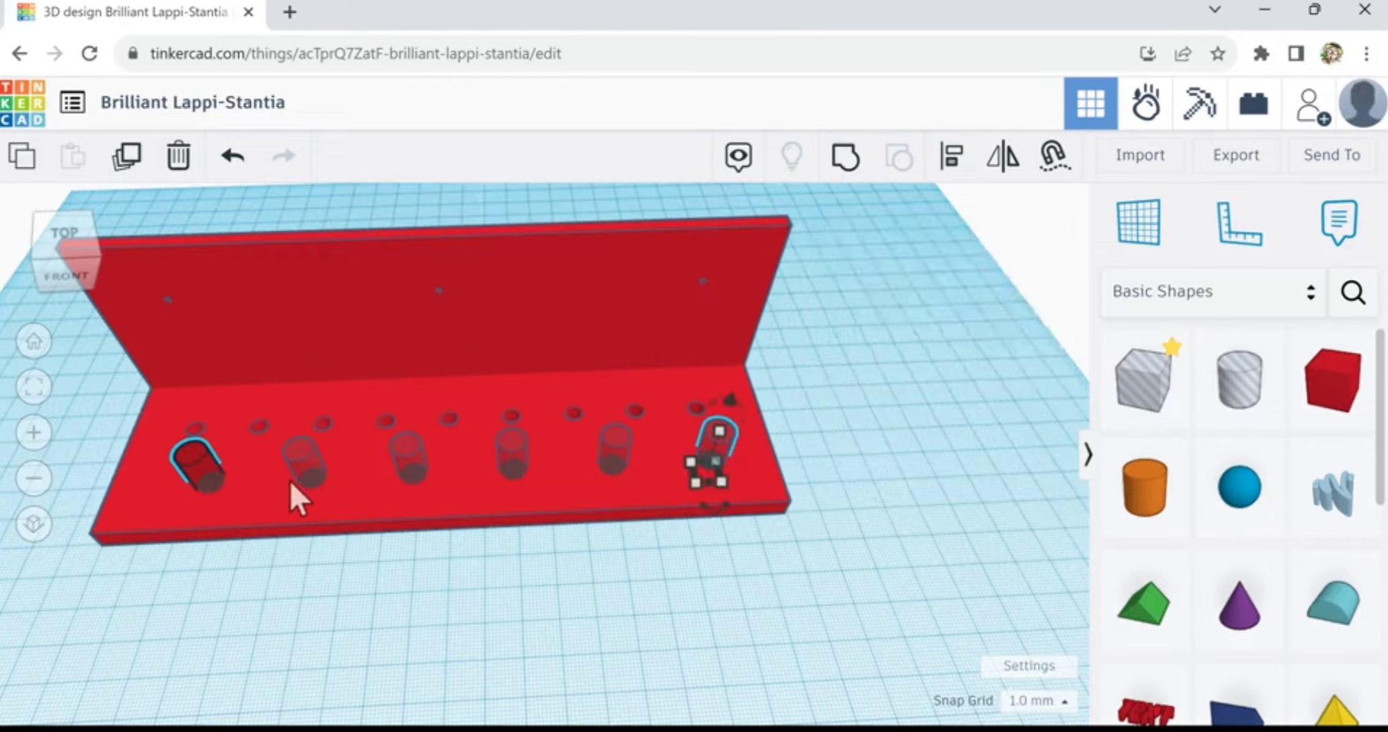
pyautogui.keyDown('shift'); pyautogui.click(305, 471); pyautogui.keyUp('shift')
pyautogui.keyDown('shift'); pyautogui.click(404, 457); pyautogui.keyUp('shift')
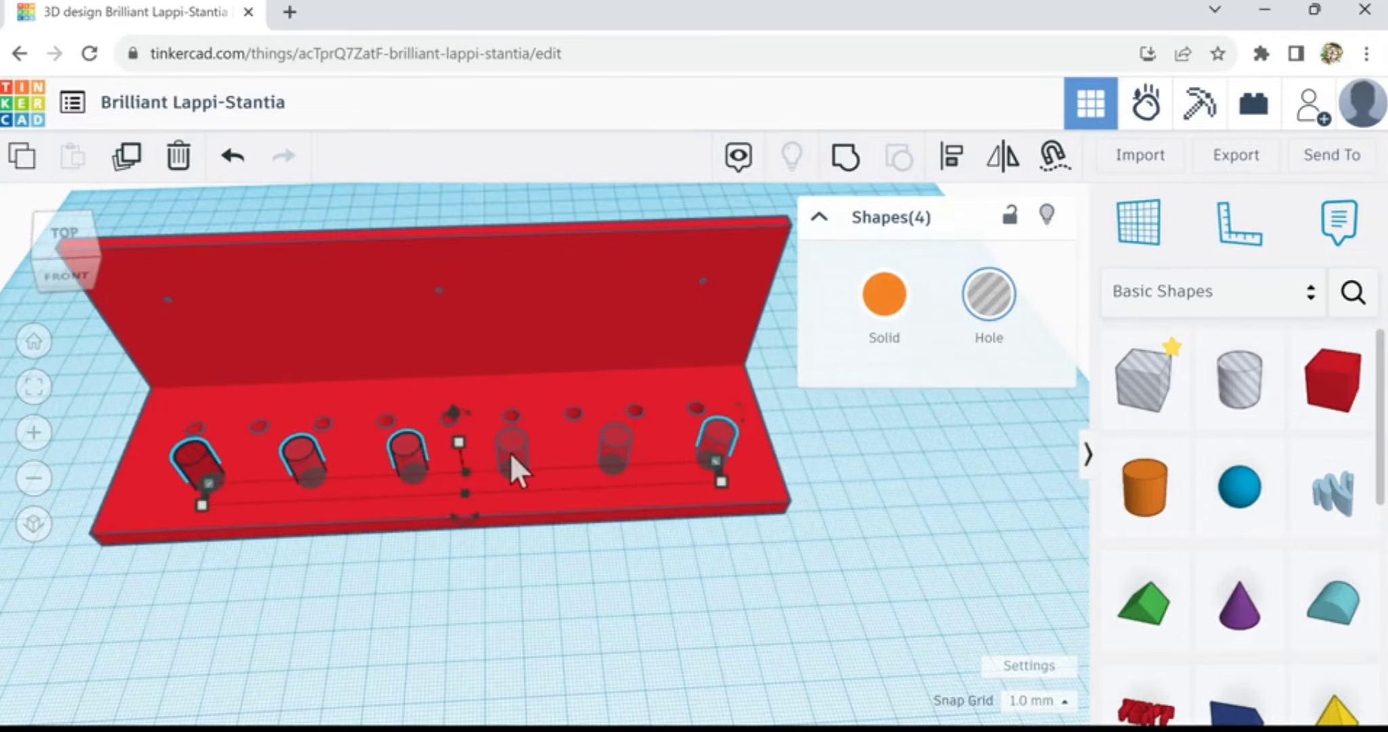
pyautogui.keyDown('shift'); pyautogui.click(522, 448); pyautogui.keyUp('shift')
pyautogui.keyDown('shift'); pyautogui.click(615, 456); pyautogui.keyUp('shift')
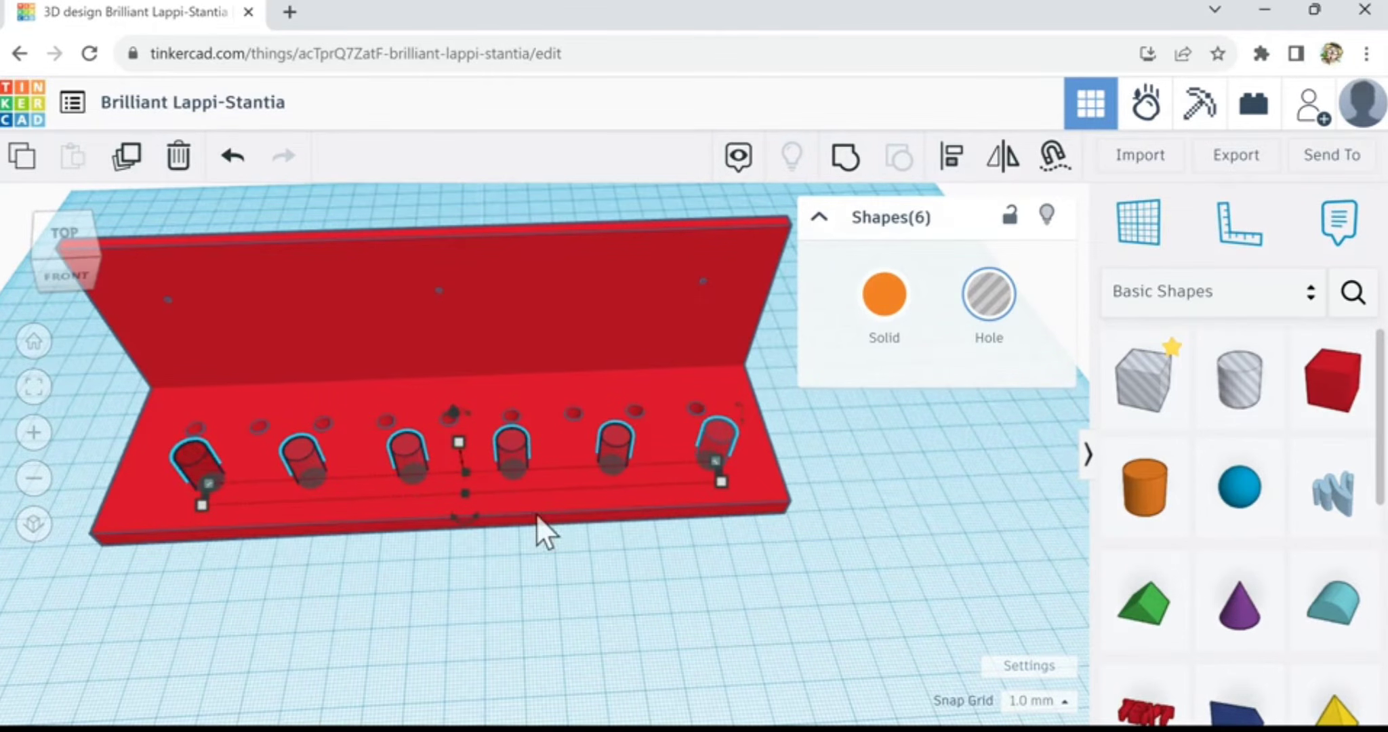
pyautogui.keyDown('shift'); pyautogui.click(551, 513); pyautogui.keyUp('shift')
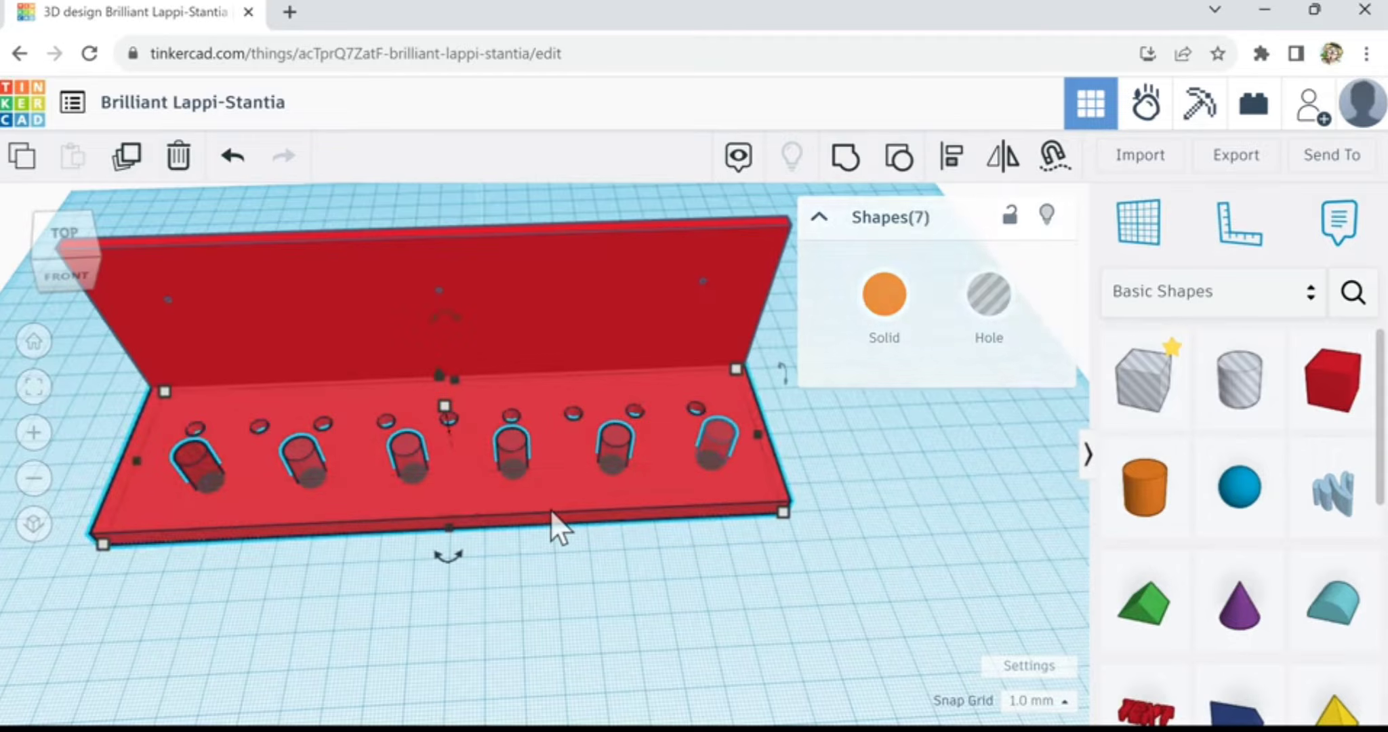
pyautogui.keyDown('shift'); pyautogui.click(550, 514); pyautogui.keyUp('shift')
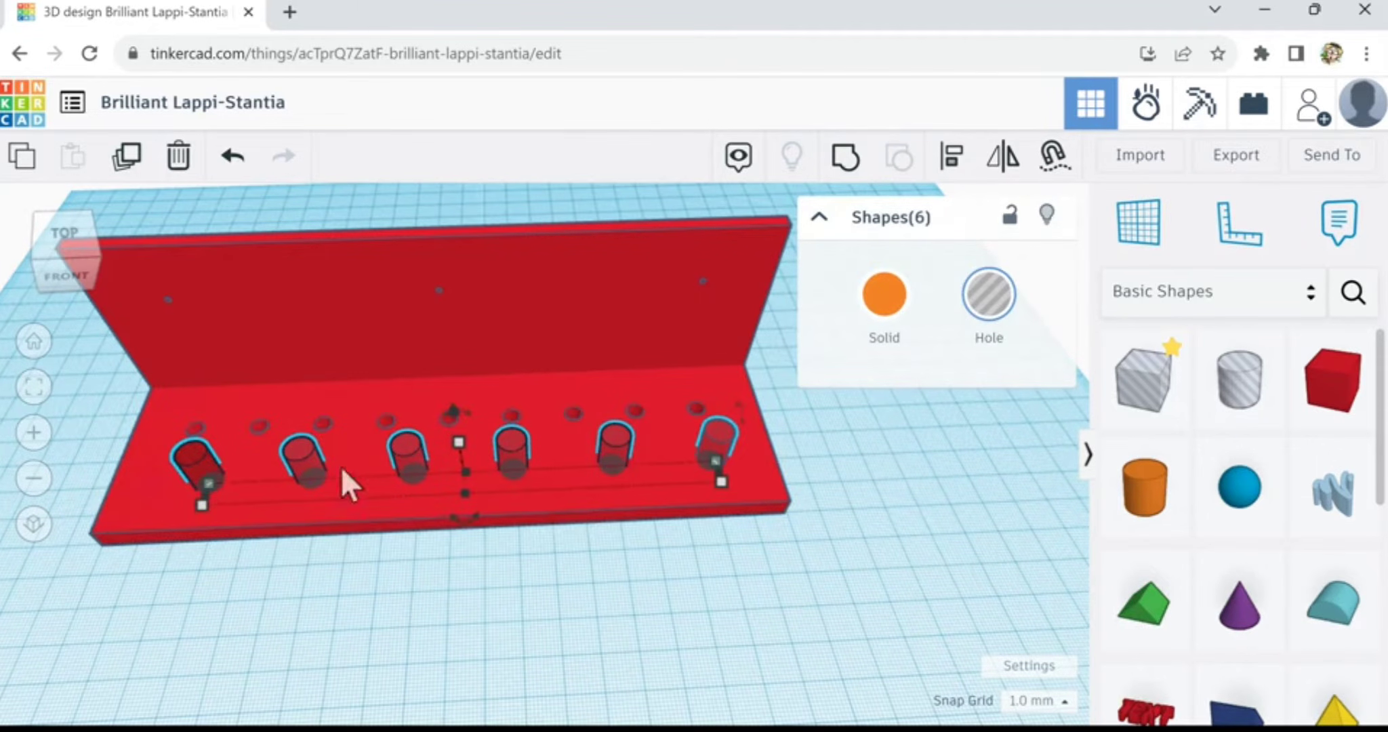
pyautogui.press('Left')
pyautogui.press('Left')
pyautogui.press('Left')
pyautogui.press('Left')
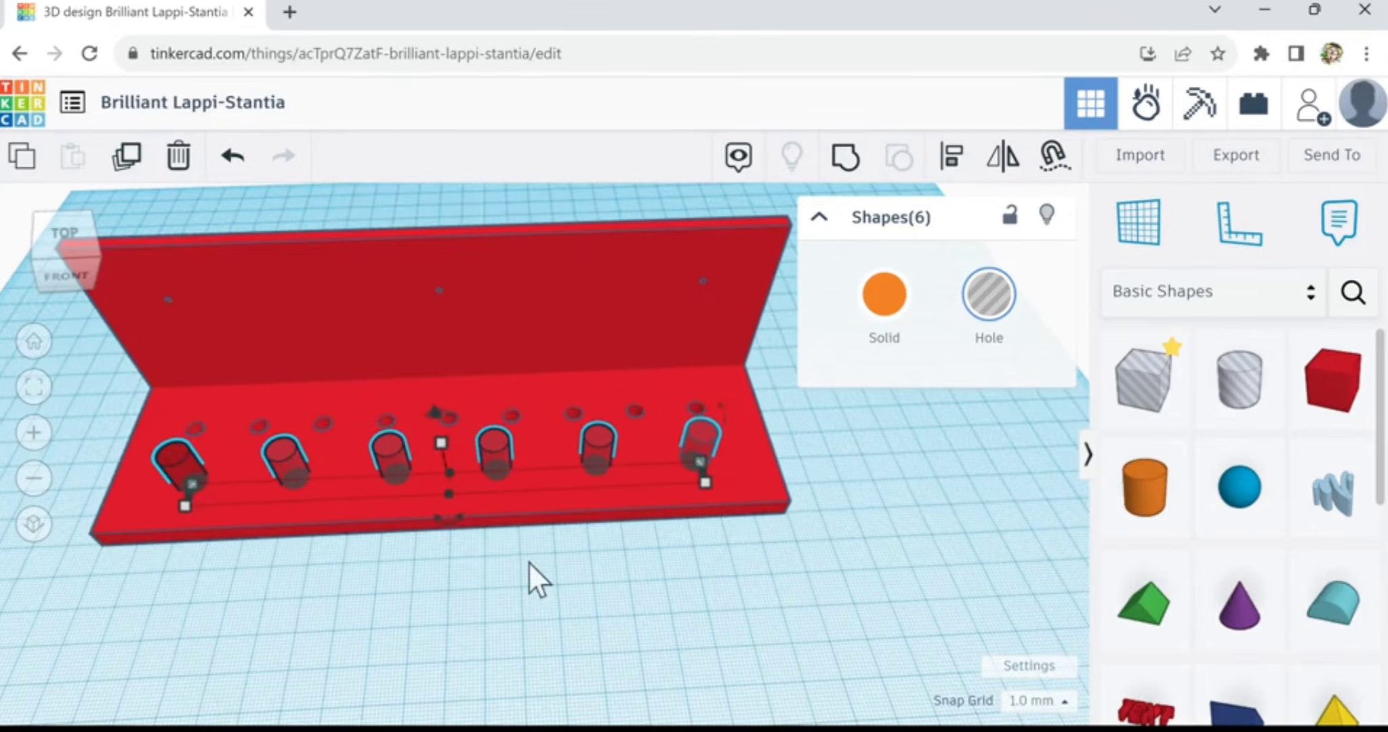
pyautogui.moveTo(527, 561)
pyautogui.mouseDown(button='right')
pyautogui.moveTo(522, 617)
pyautogui.moveTo(535, 476)
pyautogui.moveTo(527, 544)
pyautogui.mouseUp(button='right')
pyautogui.press('Left')
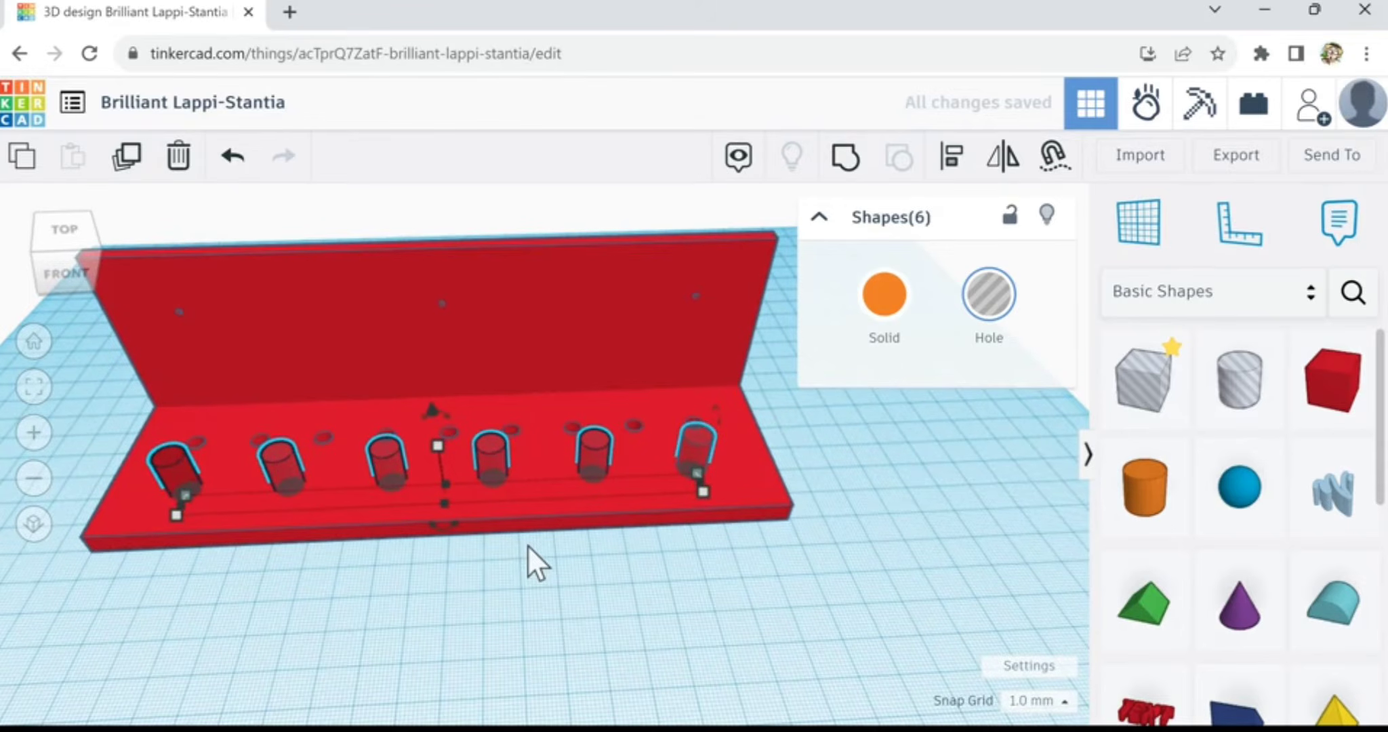
pyautogui.press('Right')
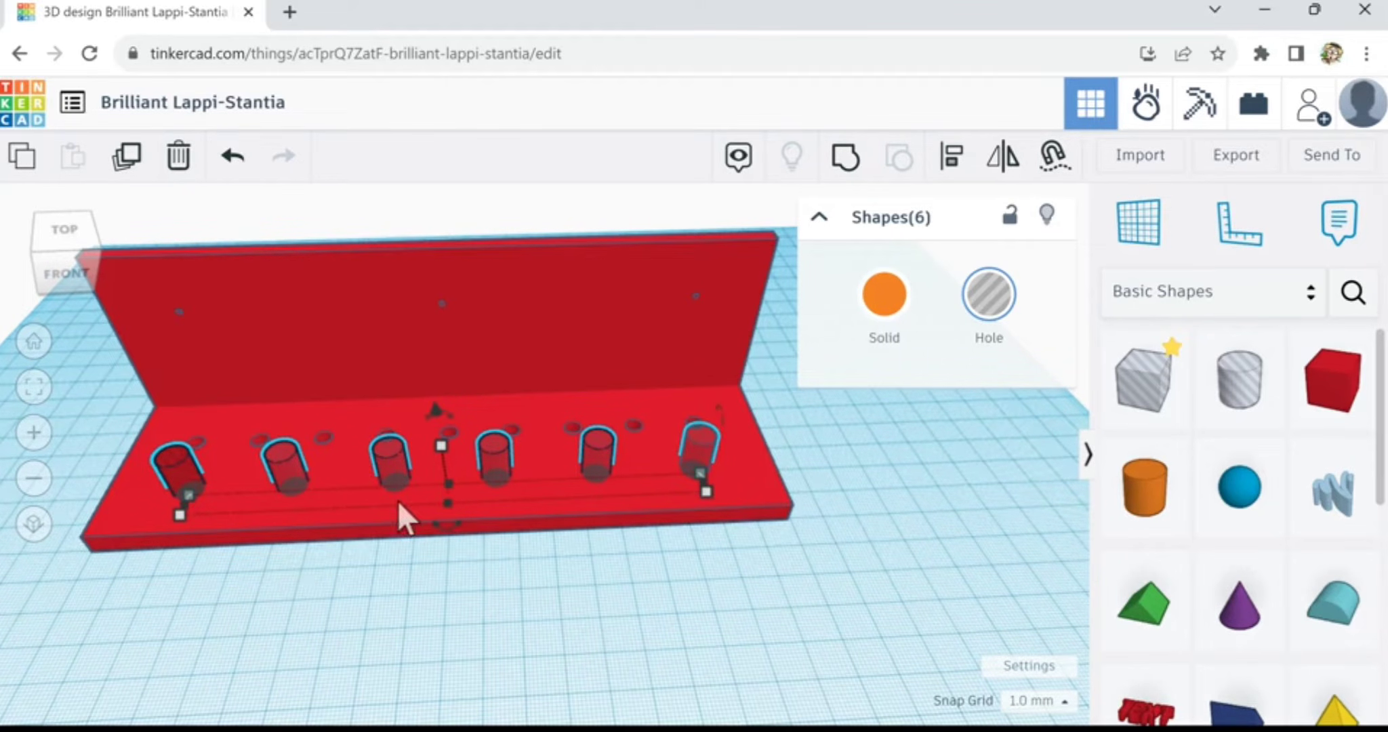
# - Try to centre the six separate hole cylinders along the base panel's length with Align, and undo the alignment
pyautogui.keyDown('shift'); pyautogui.click(404, 533); pyautogui.keyUp('shift')
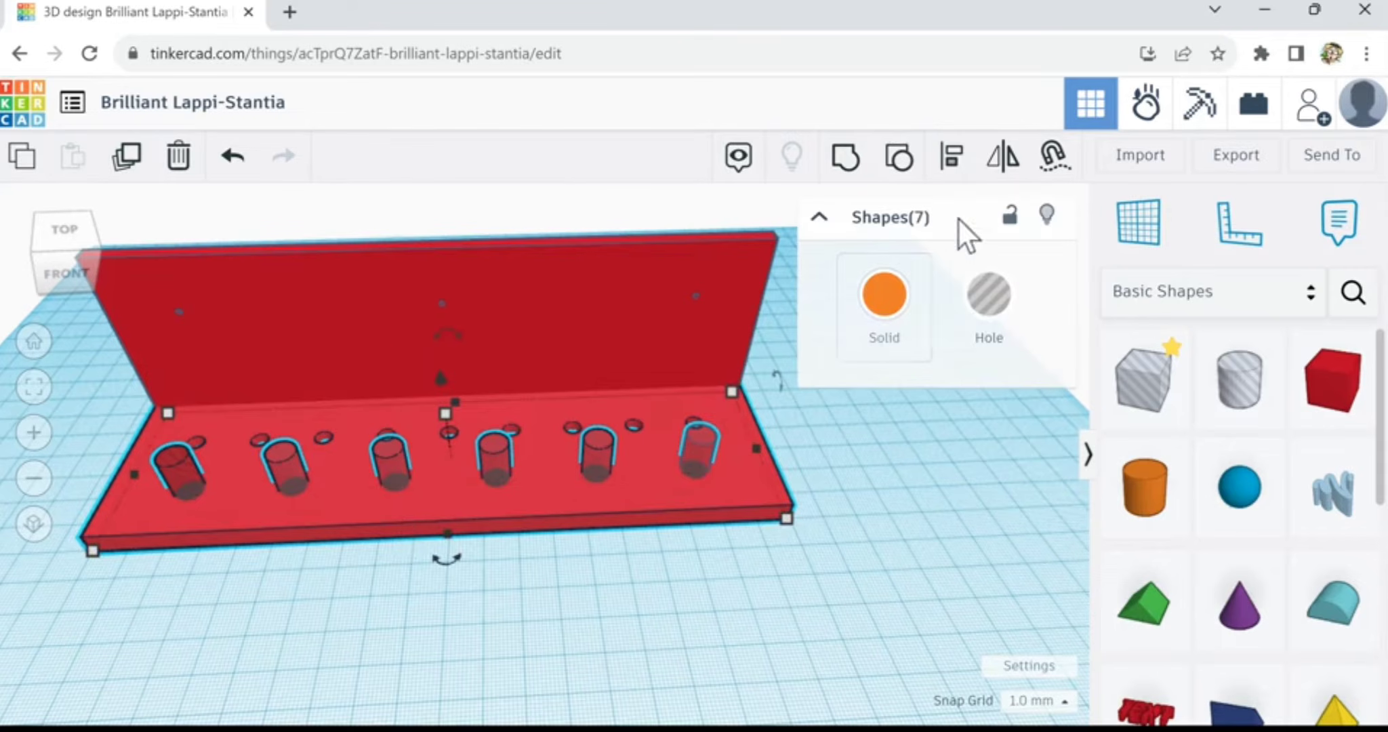
pyautogui.click(952, 171)
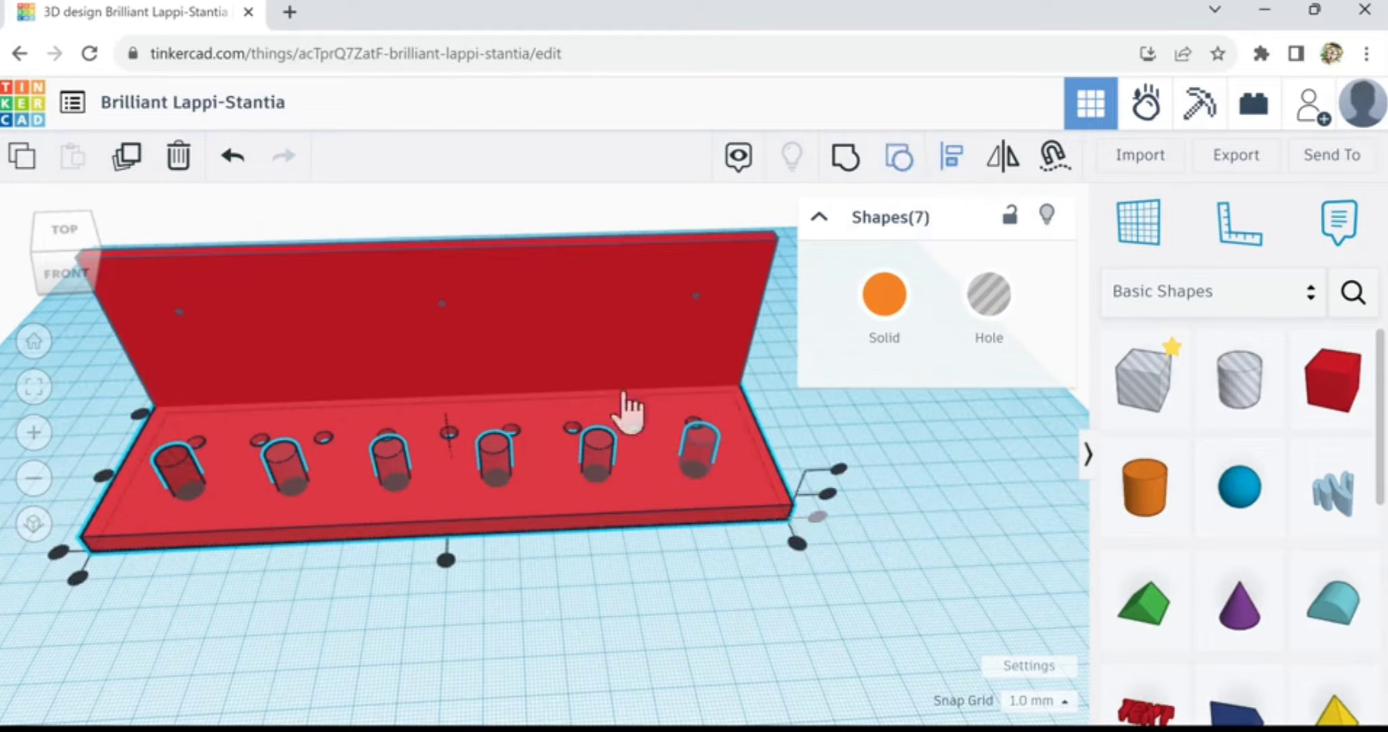
pyautogui.click(446, 561)
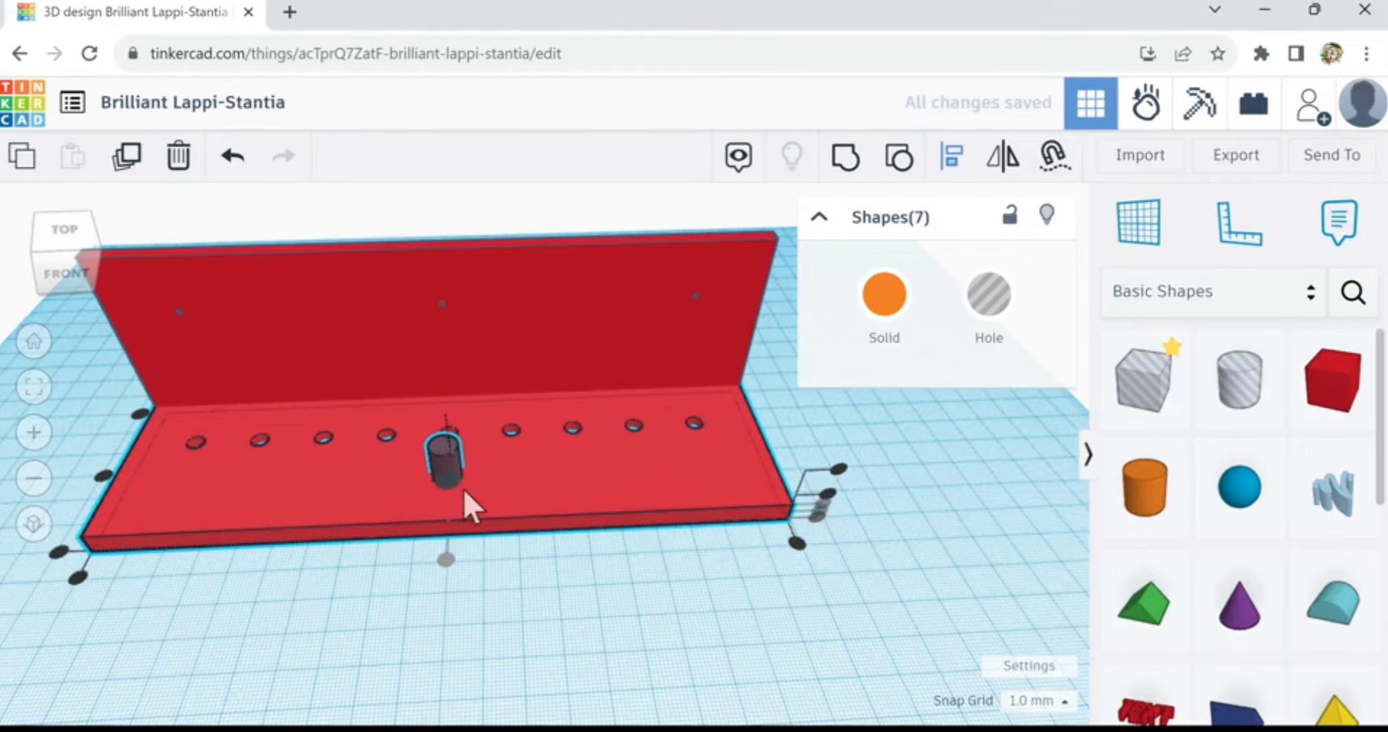
pyautogui.click(232, 159)
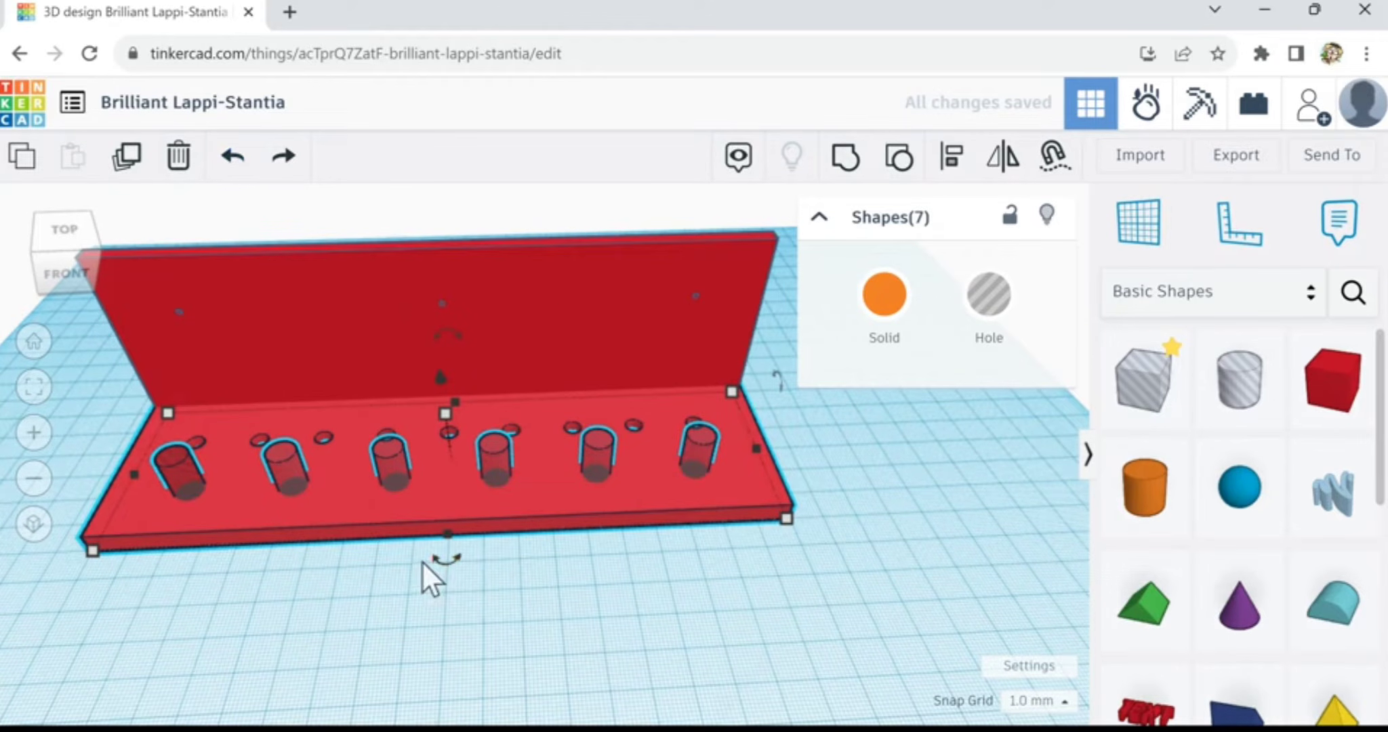
pyautogui.click(391, 560)
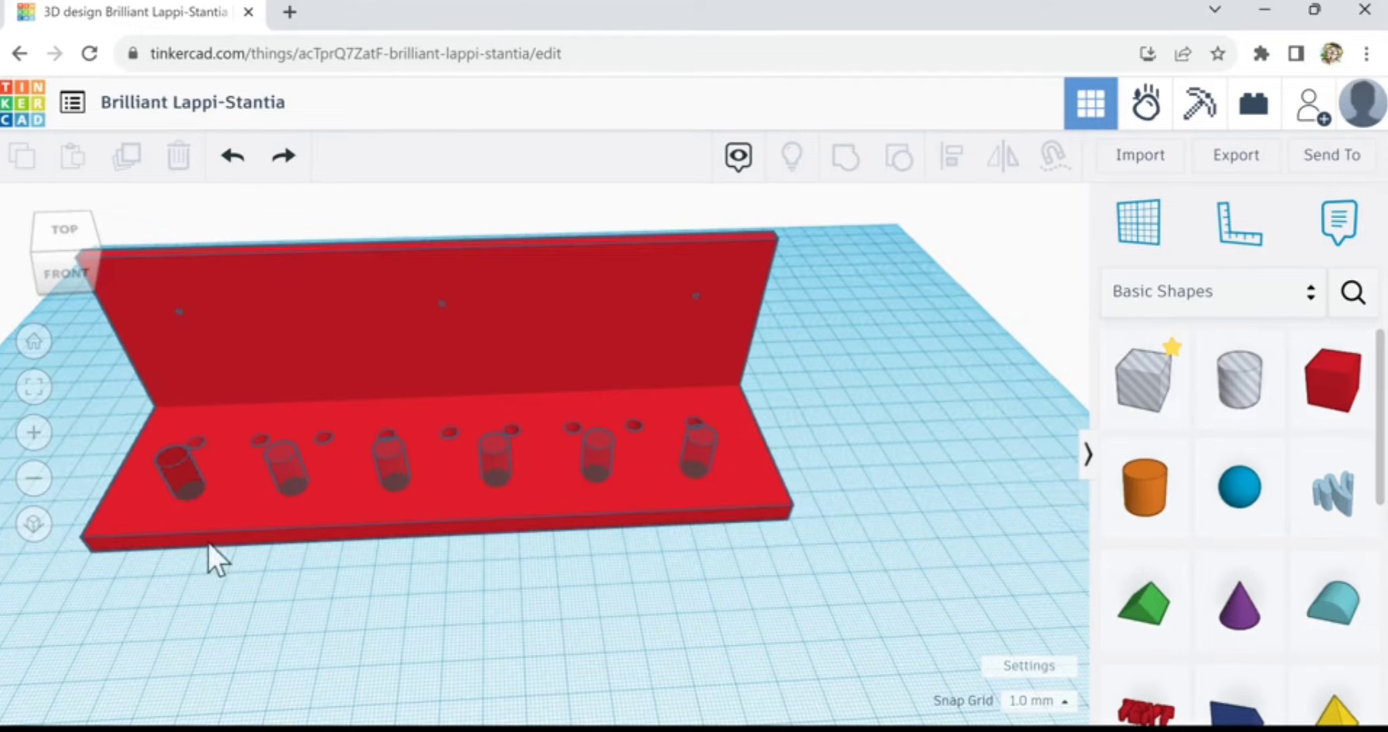
# - Select the six 8 mm hole cylinders on the base panel and group them into one shape
pyautogui.click(181, 479)
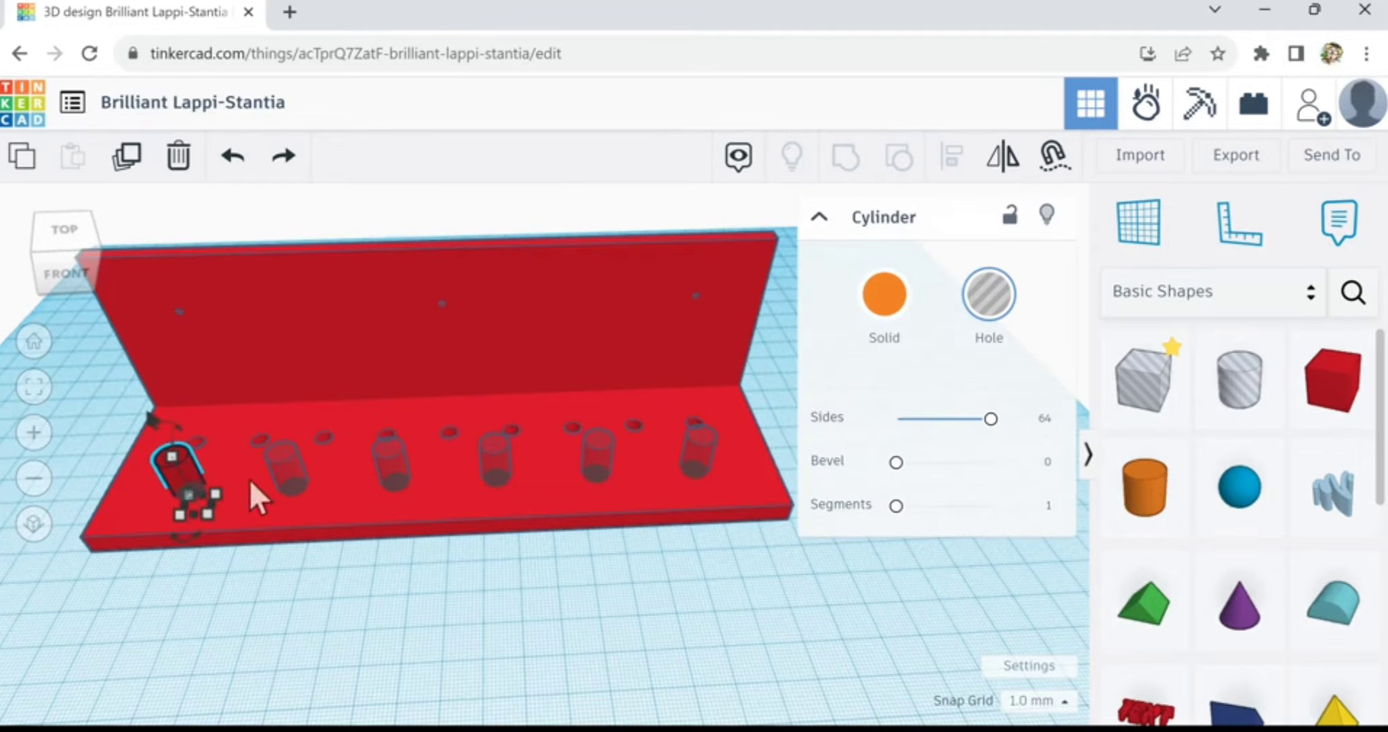
pyautogui.keyDown('shift'); pyautogui.click(291, 478); pyautogui.keyUp('shift')
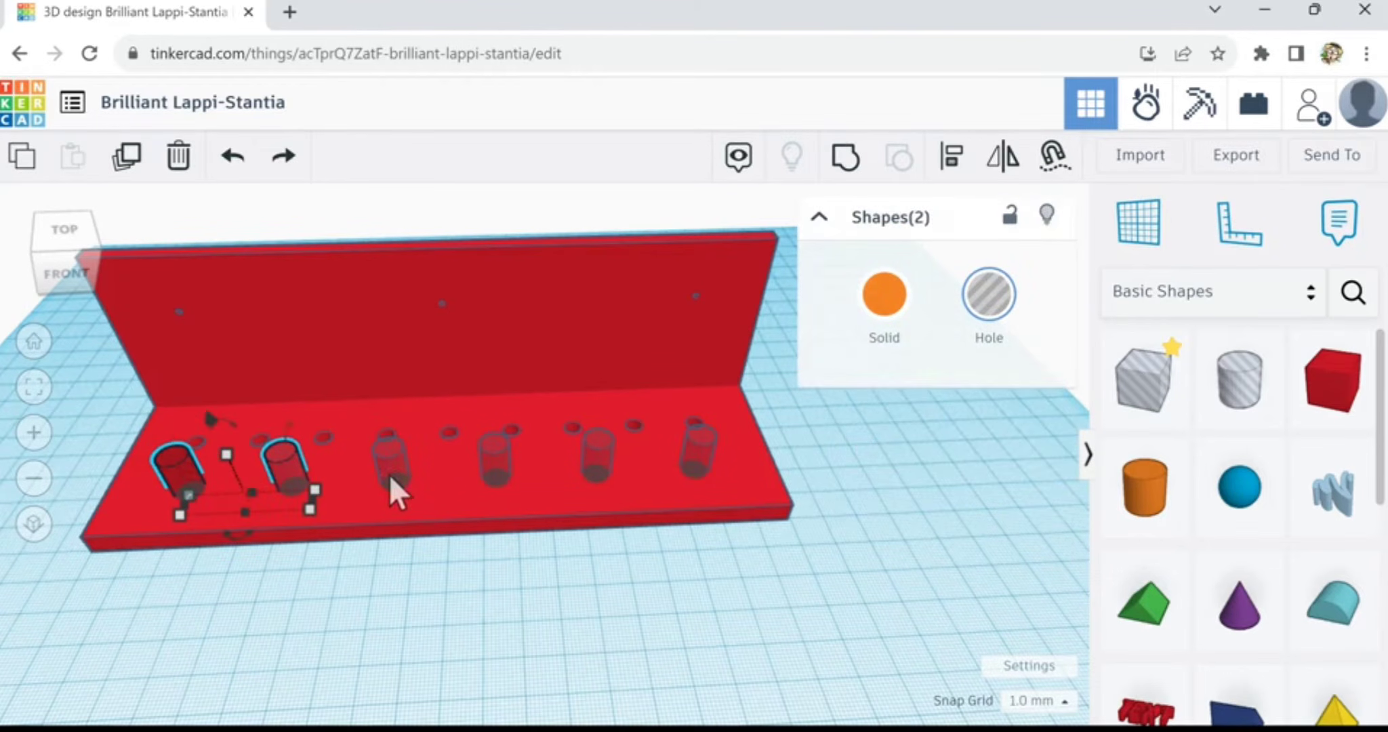
pyautogui.keyDown('shift'); pyautogui.click(390, 476); pyautogui.keyUp('shift')
pyautogui.keyDown('shift'); pyautogui.click(492, 464); pyautogui.keyUp('shift')
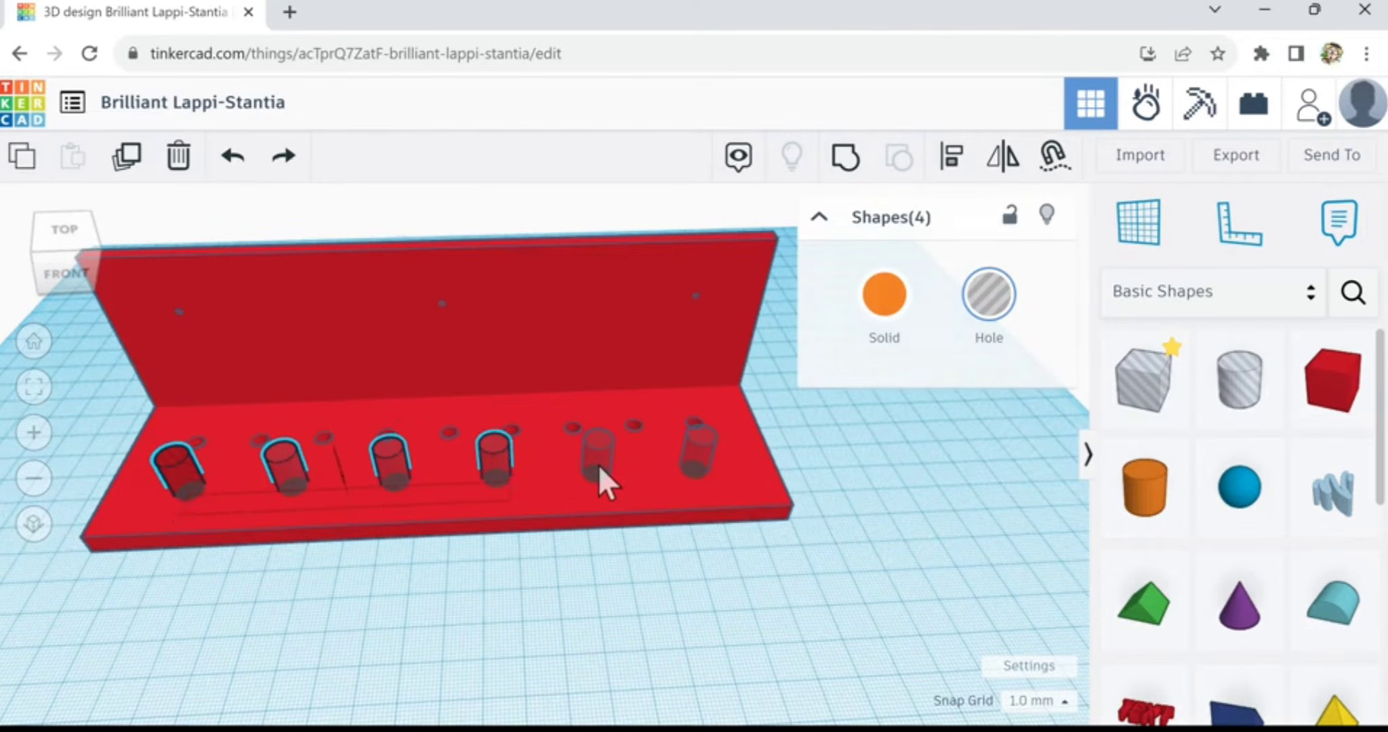
pyautogui.keyDown('shift'); pyautogui.click(598, 466); pyautogui.keyUp('shift')
pyautogui.keyDown('shift'); pyautogui.click(704, 464); pyautogui.keyUp('shift')
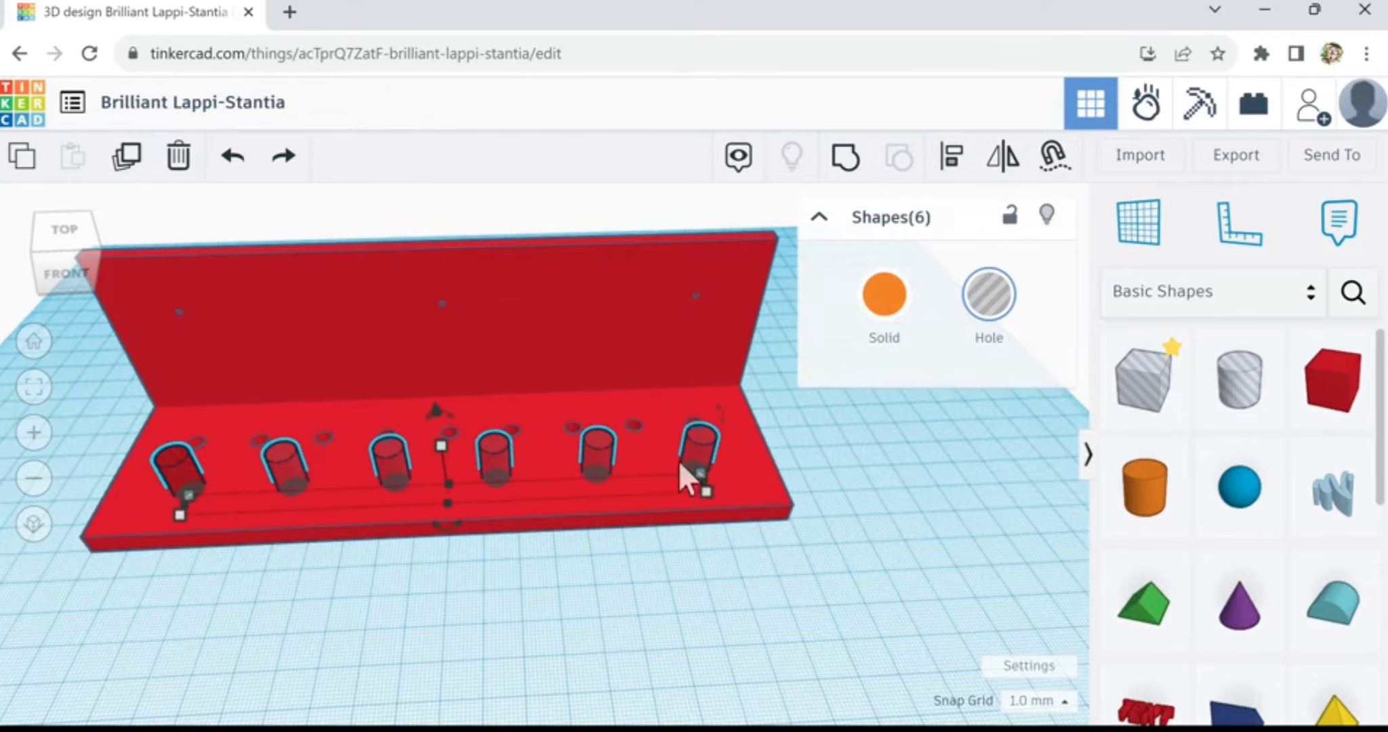
pyautogui.click(847, 168)
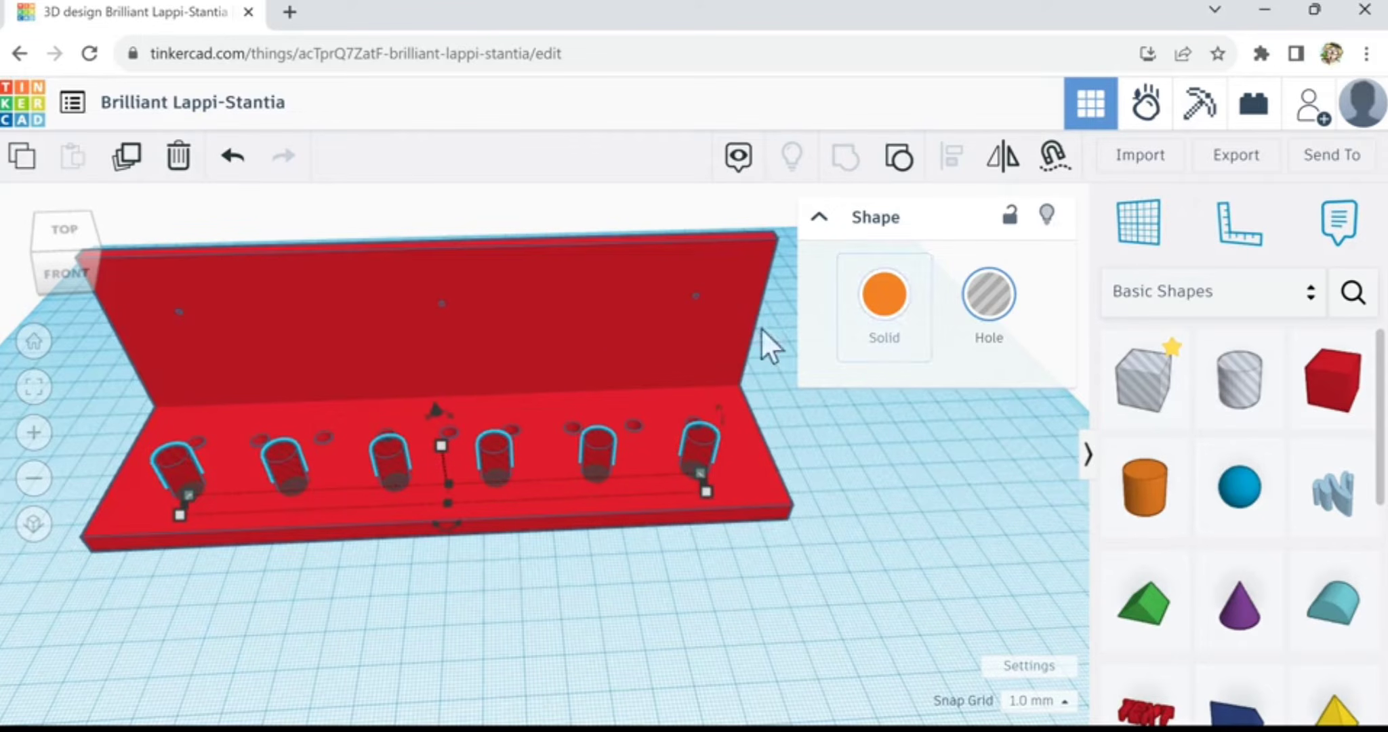
# - Centre the grouped row of 8 mm holes along the base panel's length with Align, and clear the selection
pyautogui.keyDown('shift'); pyautogui.click(745, 457); pyautogui.keyUp('shift')
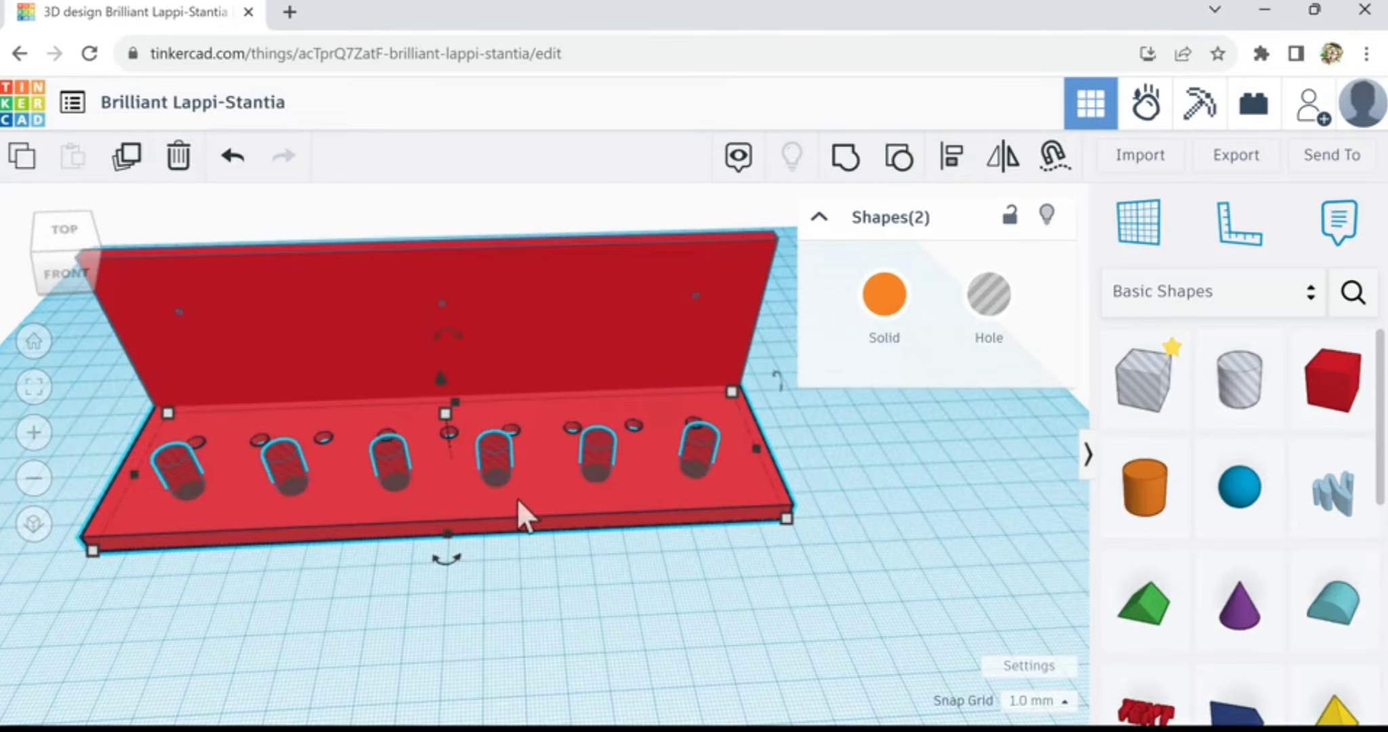
pyautogui.click(952, 161)
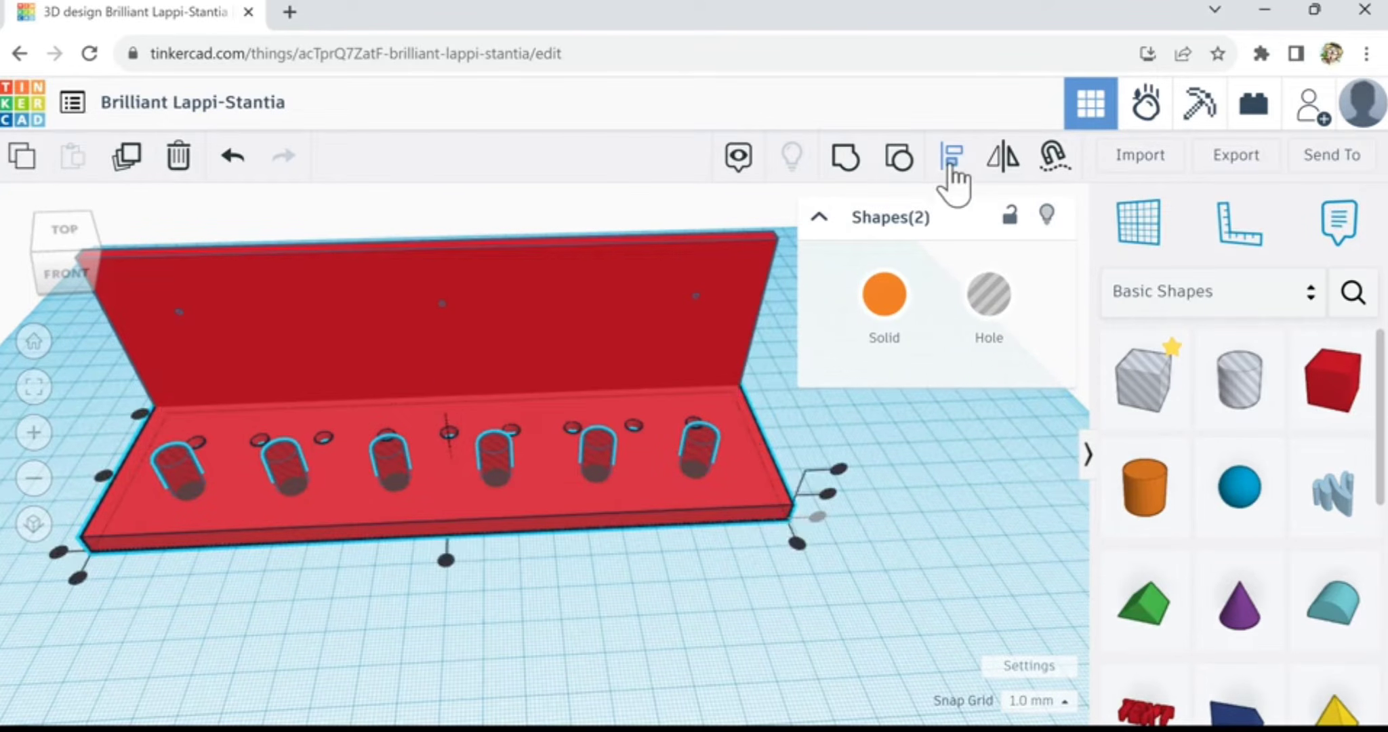
pyautogui.click(447, 564)
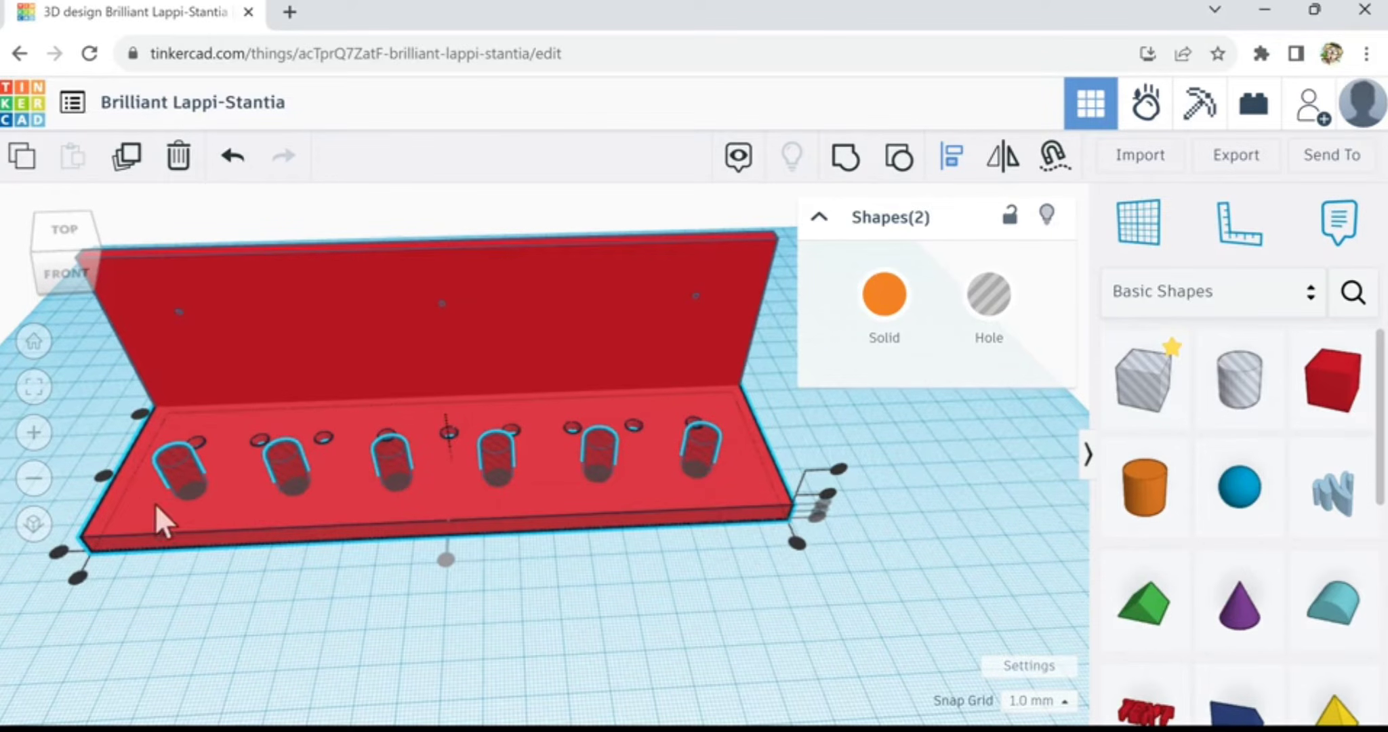
pyautogui.click(508, 618)
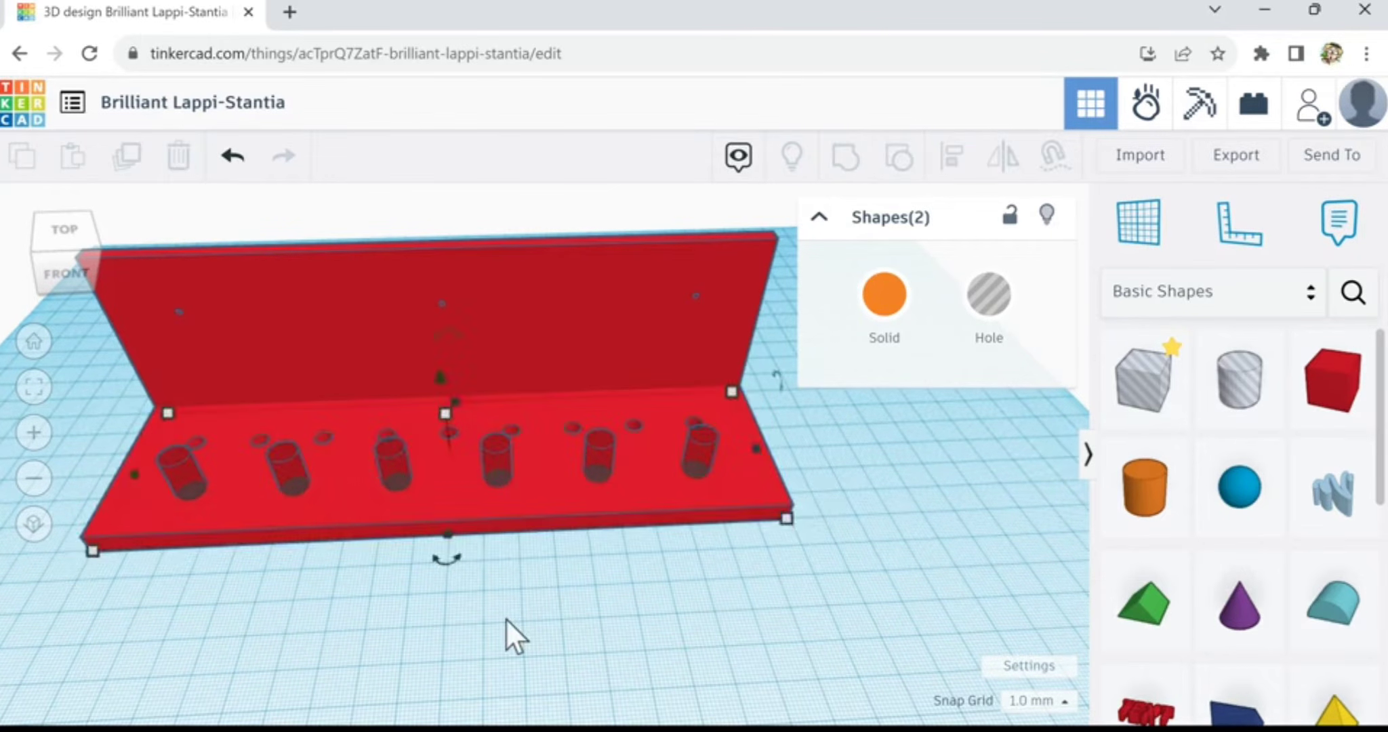
pyautogui.click(508, 618)
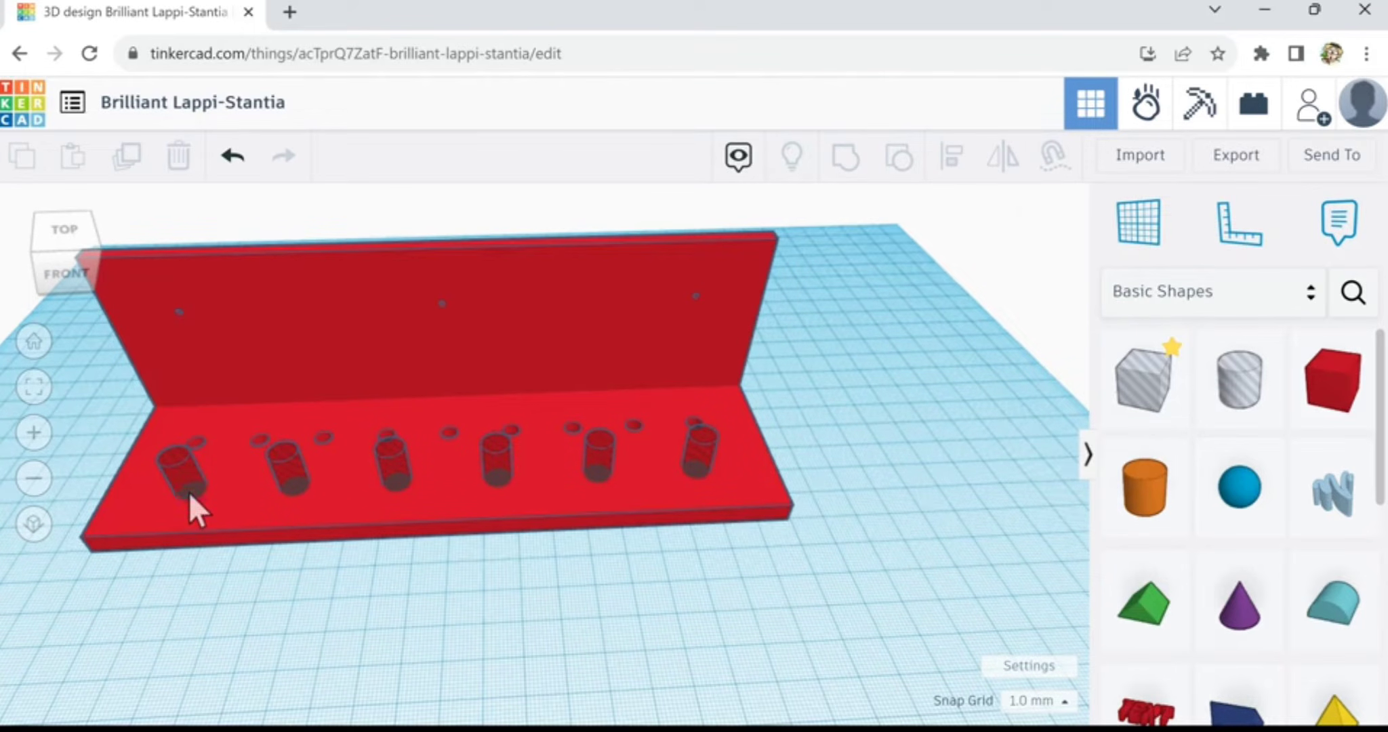
# - Group the row of hole cylinders with the base panel to cut the six 8 mm holes
pyautogui.moveTo(423, 590); pyautogui.dragTo(426, 588, button='right')
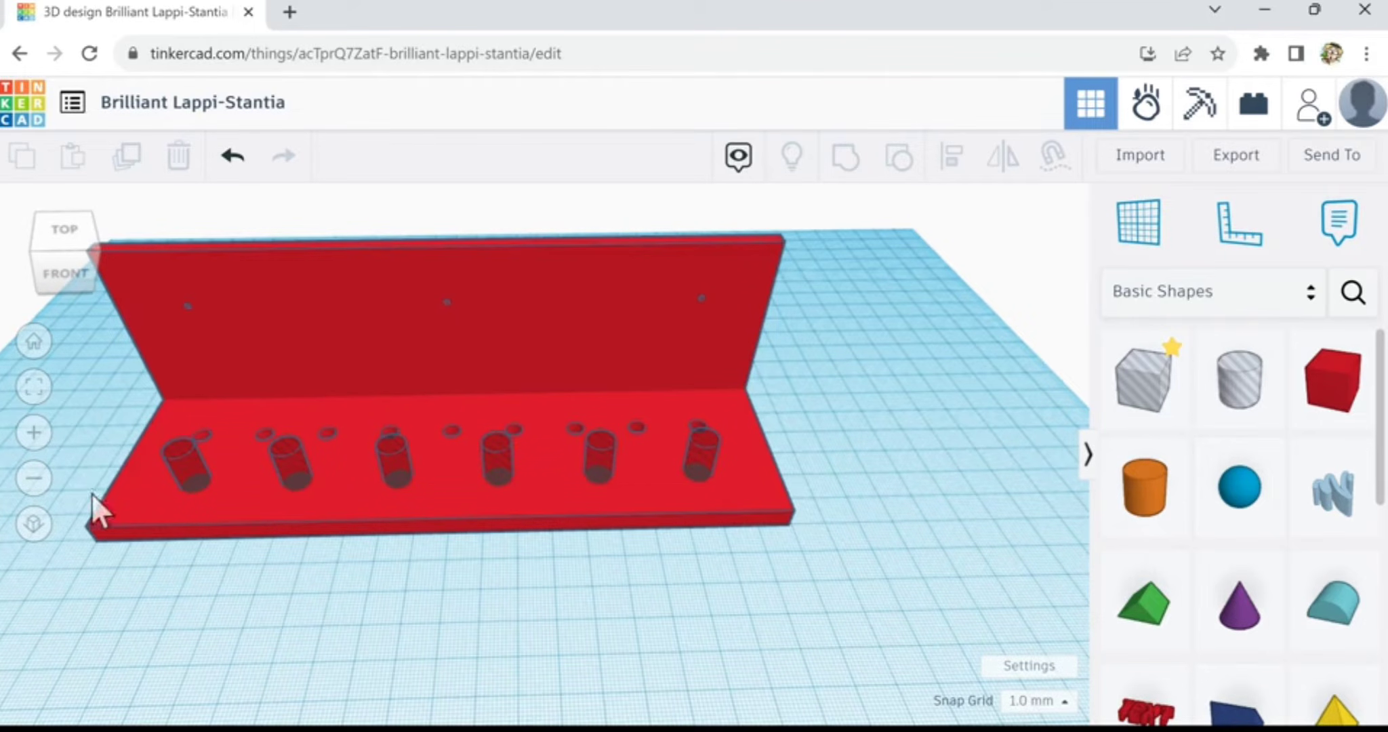
pyautogui.moveTo(219, 603); pyautogui.dragTo(356, 641)
pyautogui.moveTo(102, 460); pyautogui.dragTo(827, 556)
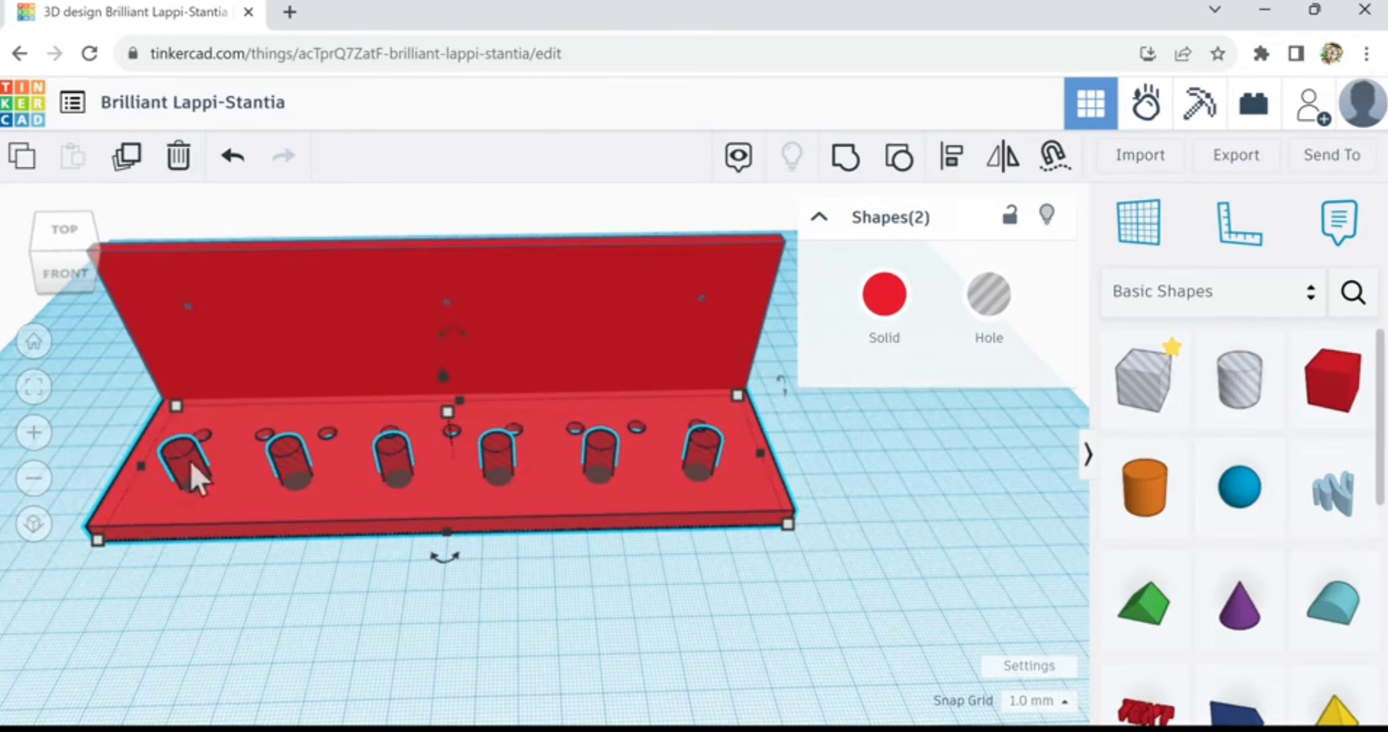
pyautogui.click(851, 169)
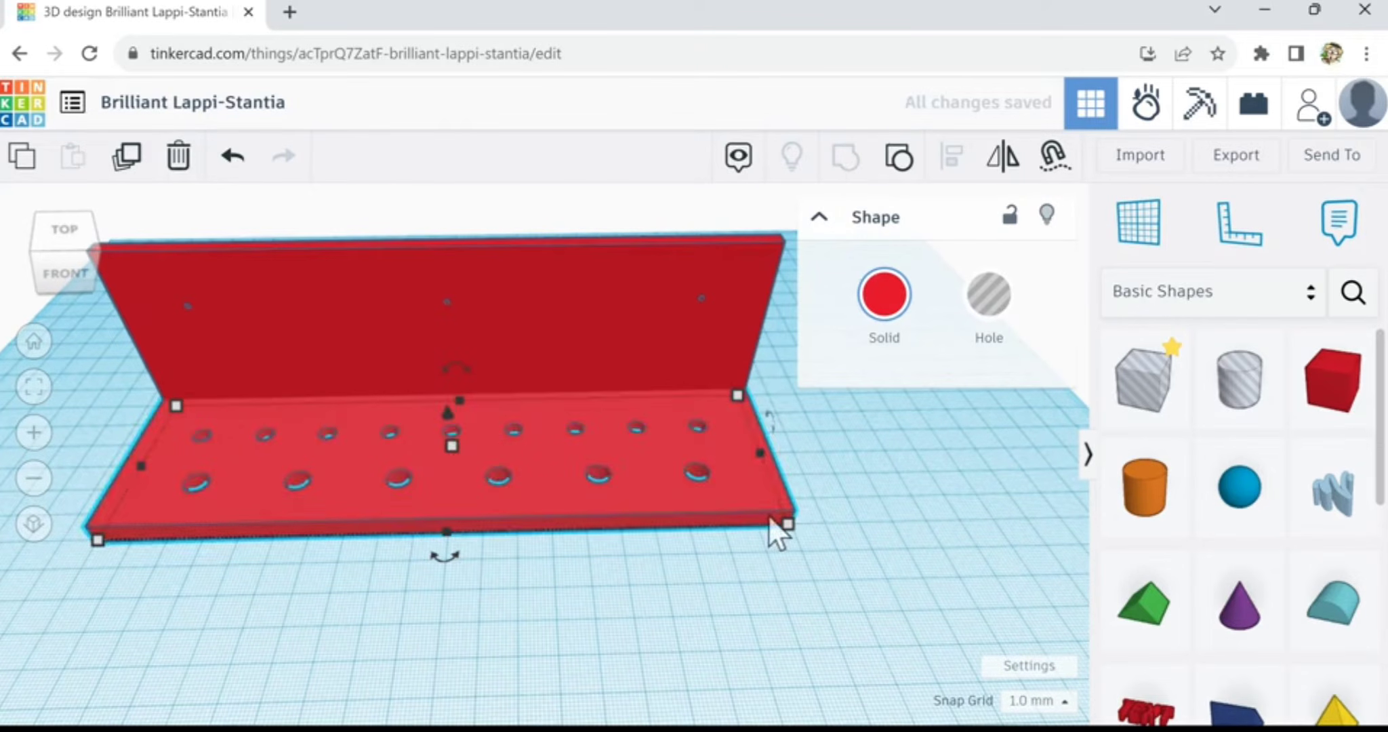
# - Examine both rows of base holes and the wall holes from the front, the right end and above
pyautogui.moveTo(596, 562); pyautogui.dragTo(481, 527, button='right')
pyautogui.scroll(3, 480, 527)
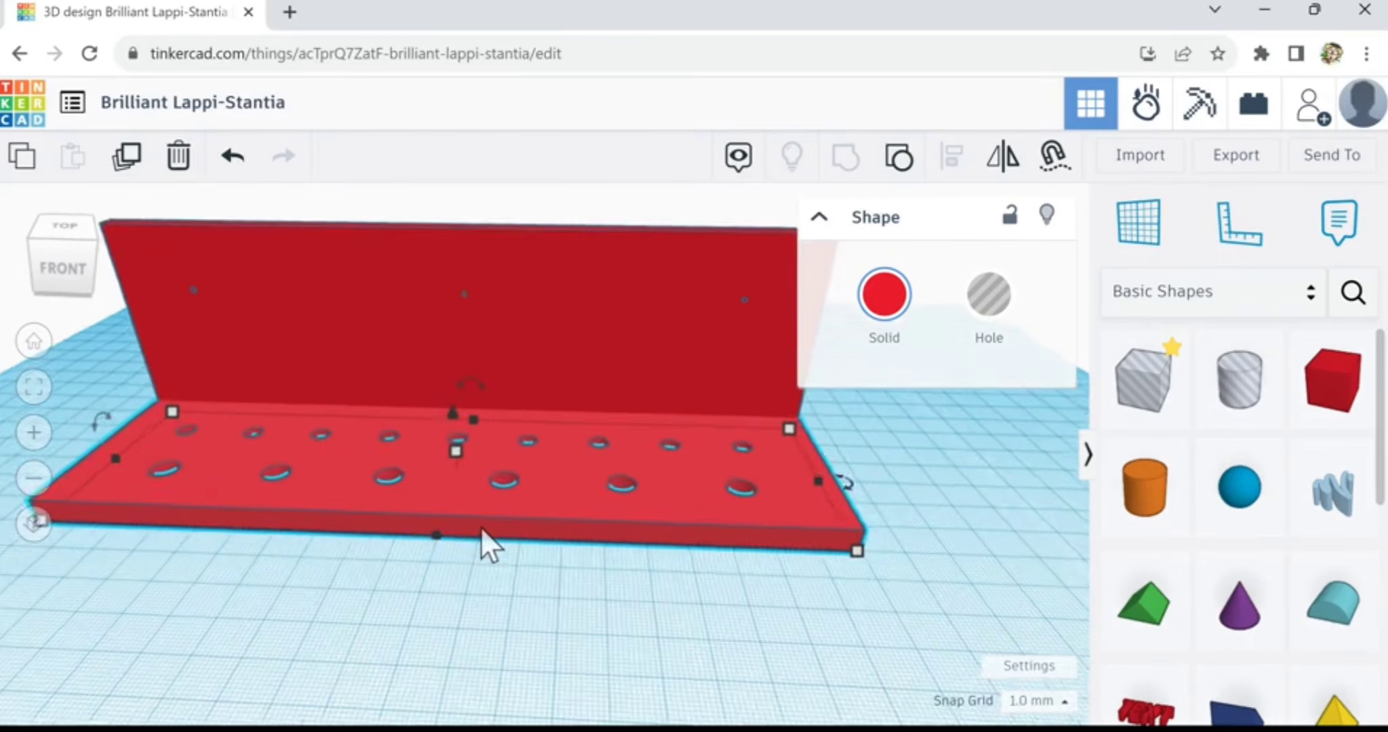
pyautogui.moveTo(565, 616); pyautogui.dragTo(530, 579, button='right')
pyautogui.scroll(-2, 530, 578)
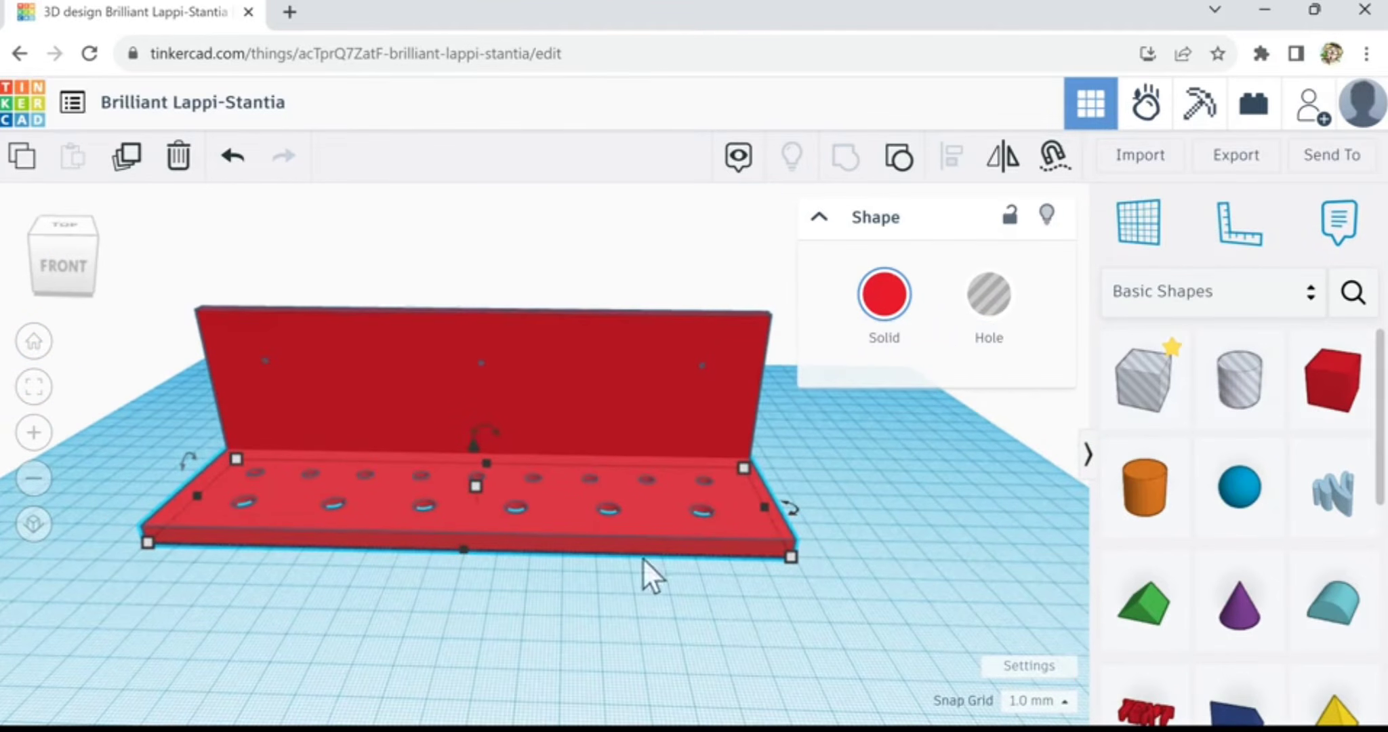
pyautogui.moveTo(805, 479); pyautogui.dragTo(604, 448, button='right')
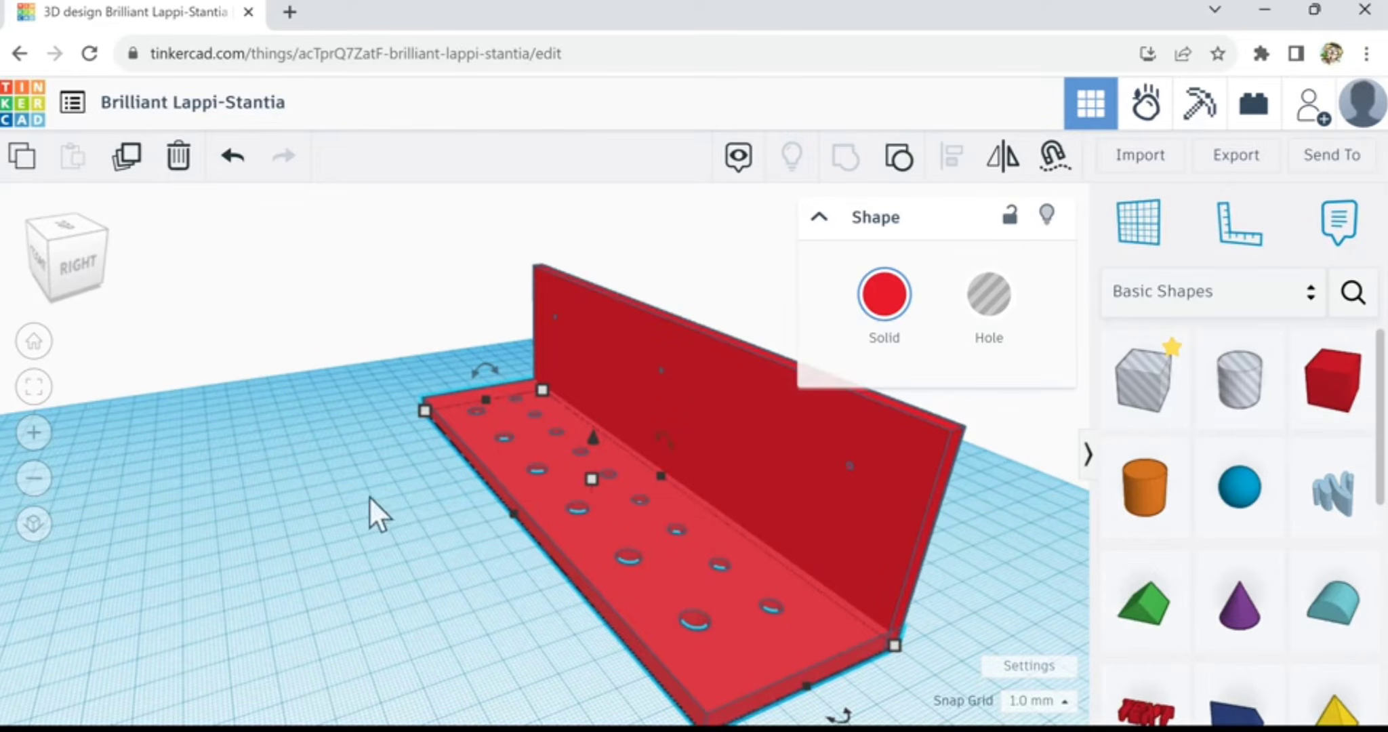
pyautogui.moveTo(369, 497); pyautogui.dragTo(636, 522, button='right')
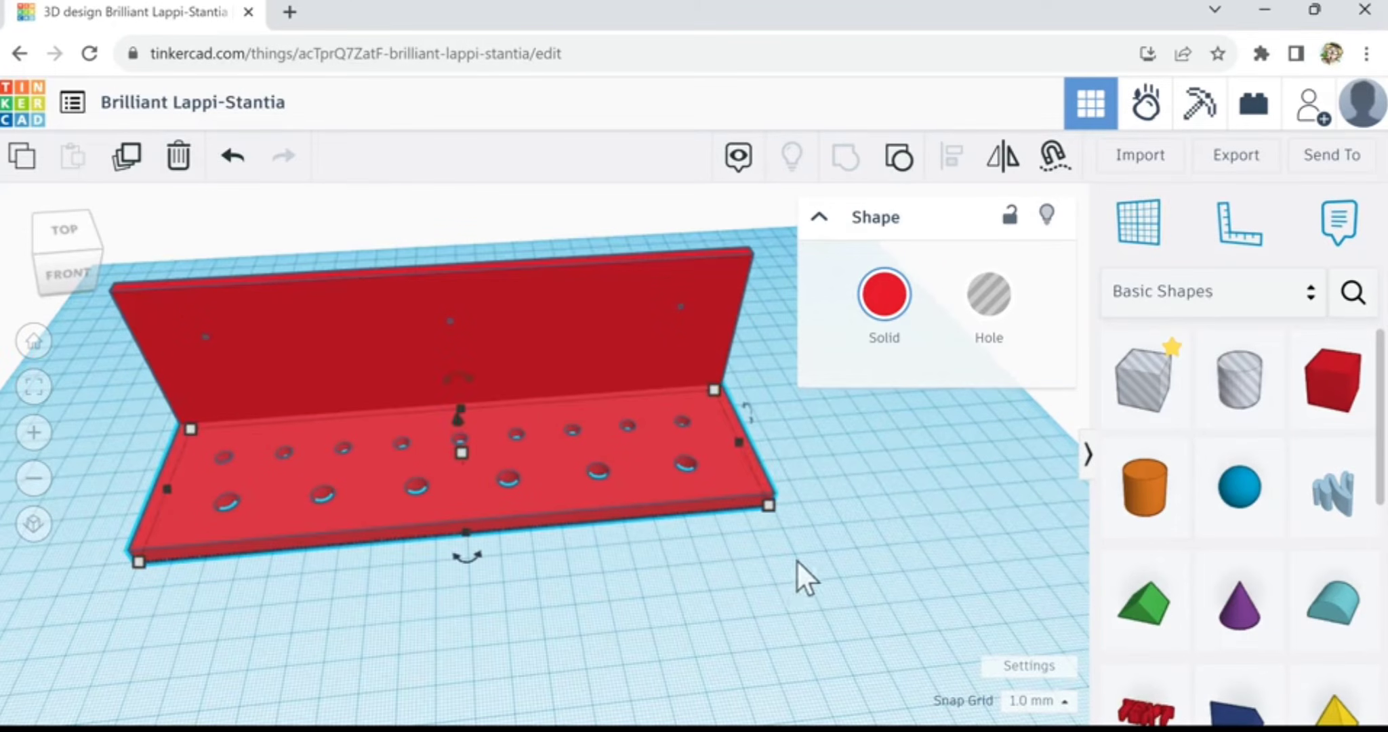
# - Place a Roof shape on the workplane beside the panel's right end and rotate it 90° horizontally
pyautogui.moveTo(797, 561); pyautogui.dragTo(391, 591, button='middle')
pyautogui.scroll(5, 653, 440)
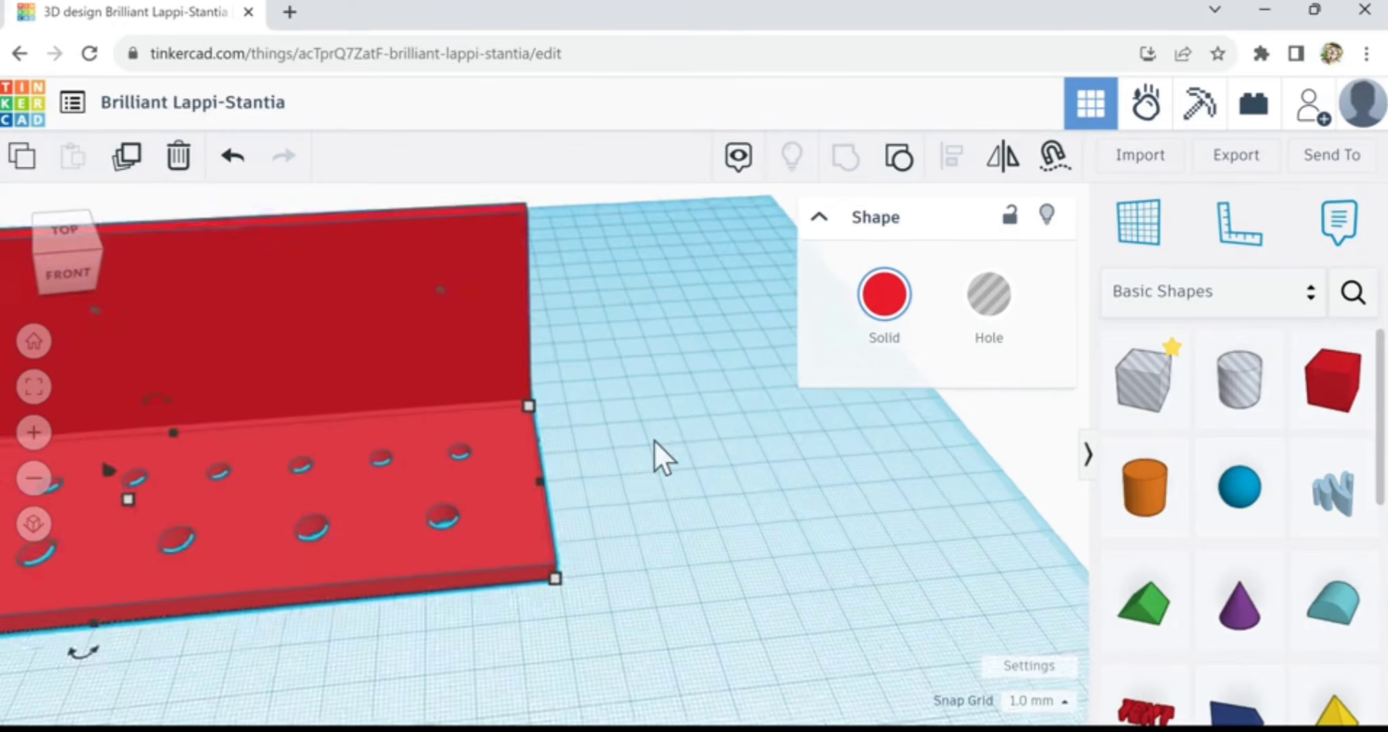
pyautogui.scroll(-3, 662, 439)
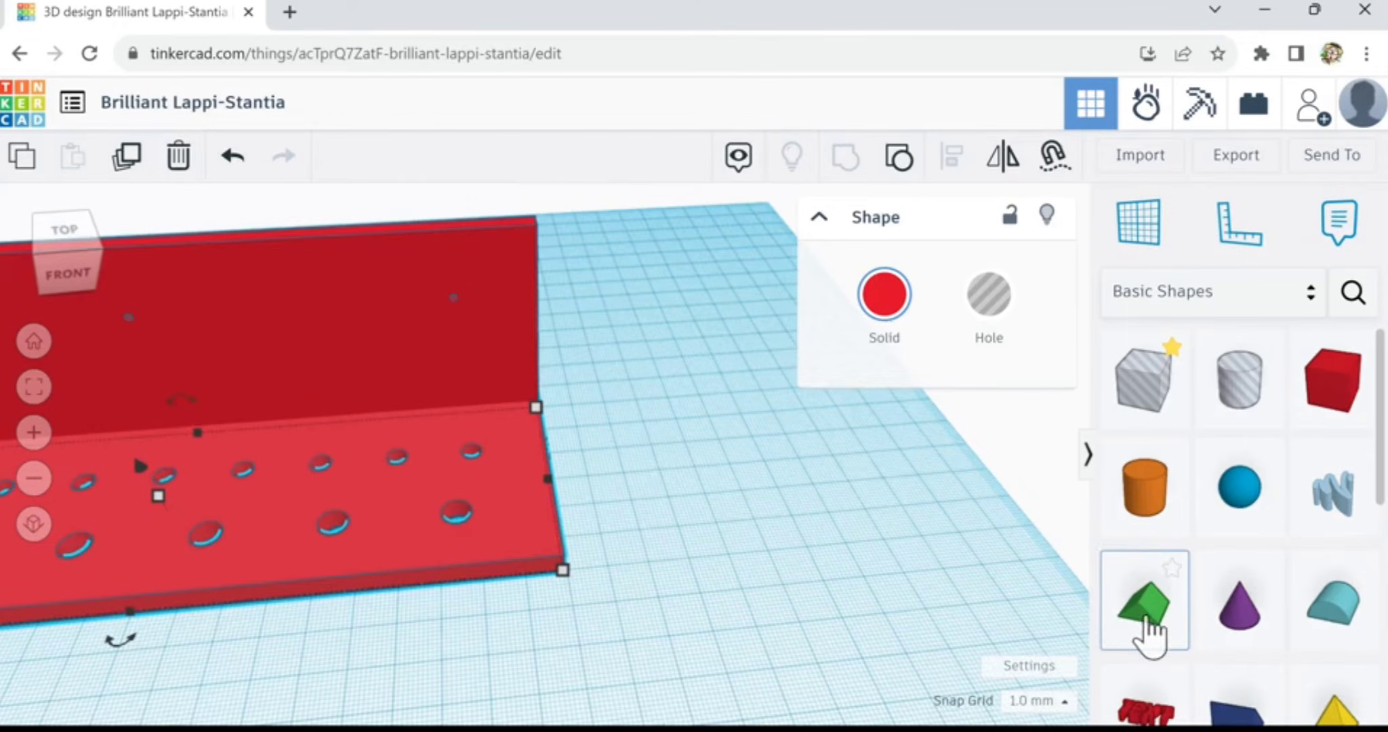
pyautogui.click(1152, 630)
pyautogui.click(643, 444)
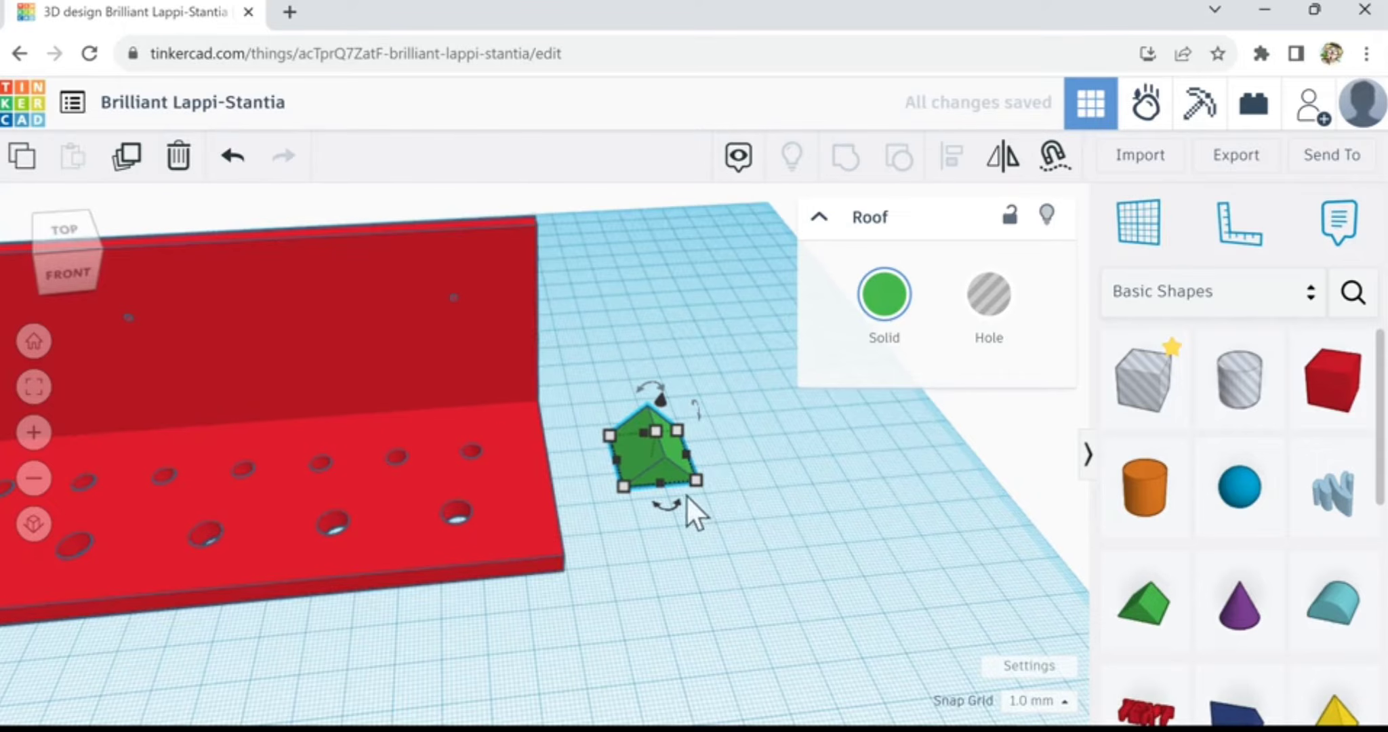
pyautogui.moveTo(680, 506); pyautogui.dragTo(616, 462)
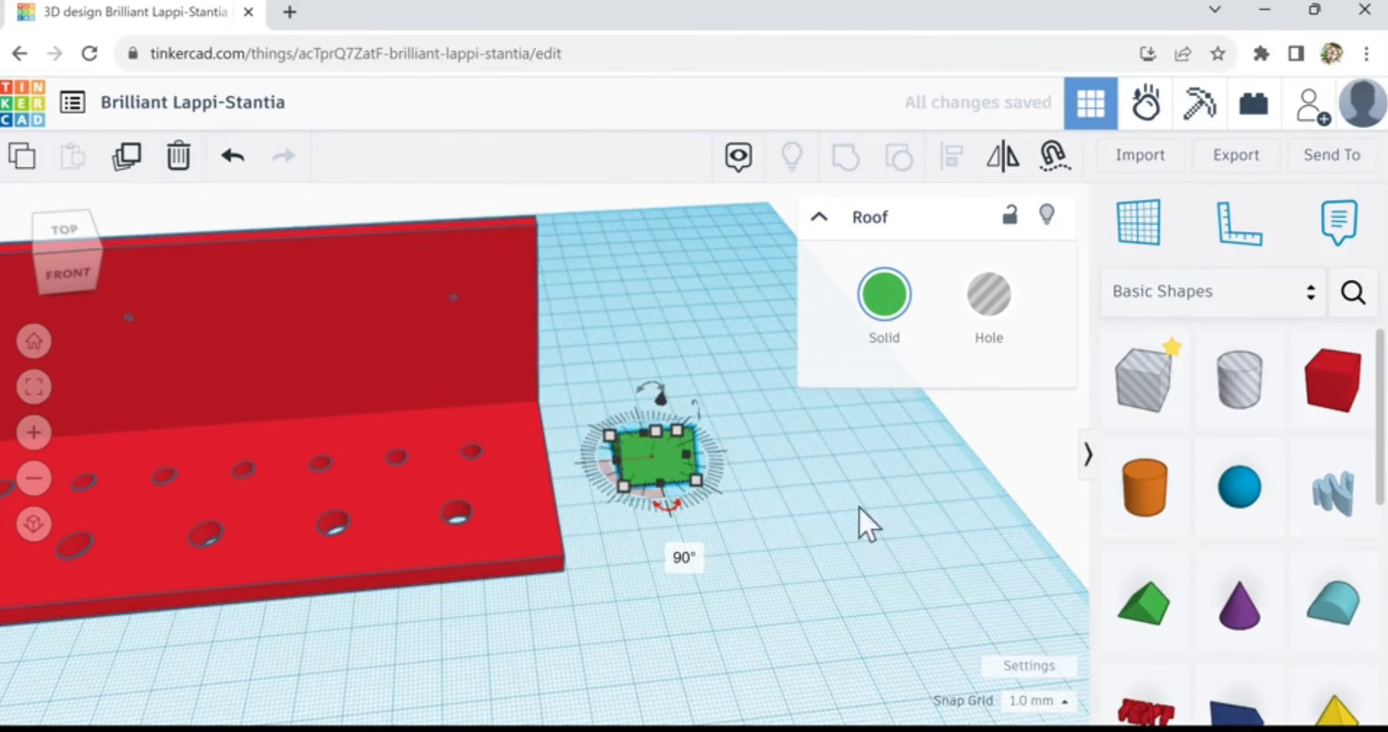
# - Set the roof shape's thickness along the base panel's length to 4 mm
pyautogui.moveTo(858, 509); pyautogui.dragTo(619, 572, button='right')
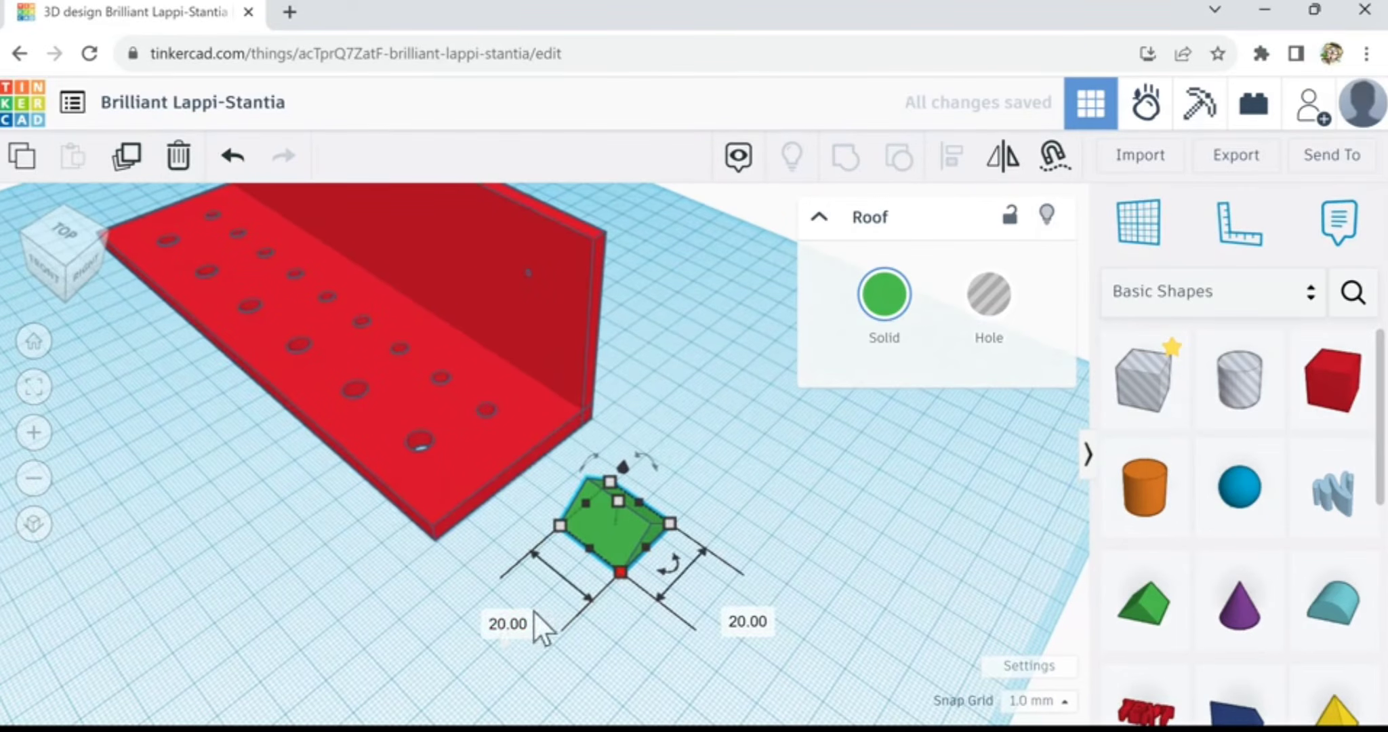
pyautogui.click(508, 623)
pyautogui.write('4')
pyautogui.press('Return')
# - Try to stretch the thin roof shape to a height of 24 mm, and undo the change
pyautogui.moveTo(631, 652); pyautogui.dragTo(504, 630, button='right')
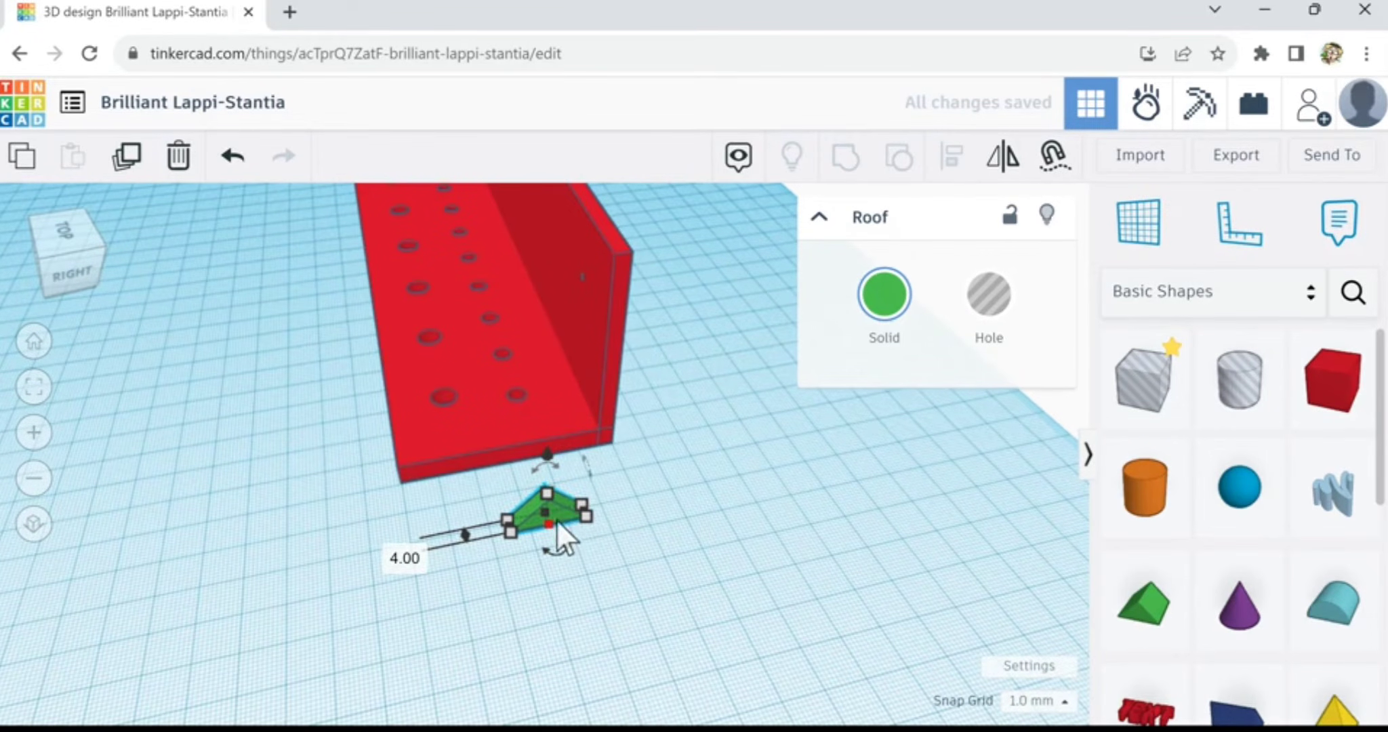
pyautogui.moveTo(557, 511); pyautogui.dragTo(563, 474)
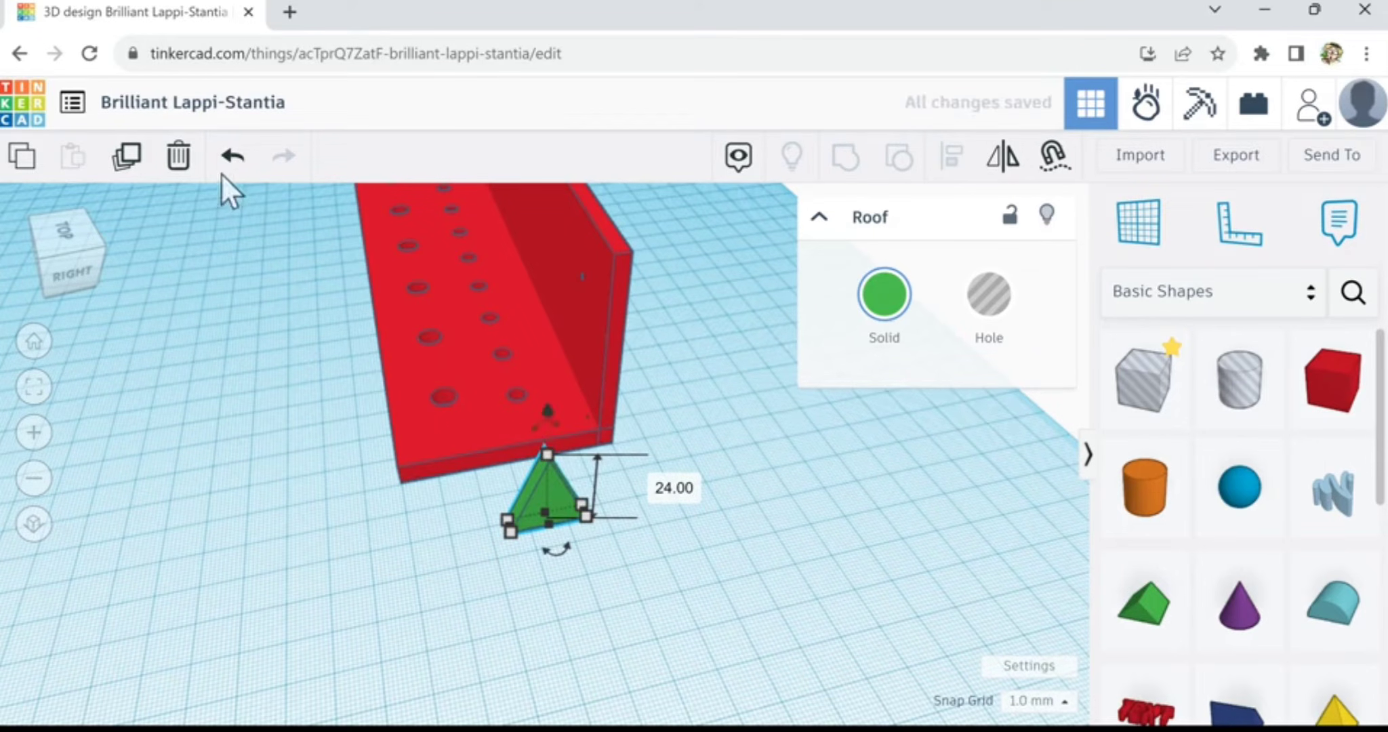
pyautogui.click(231, 157)
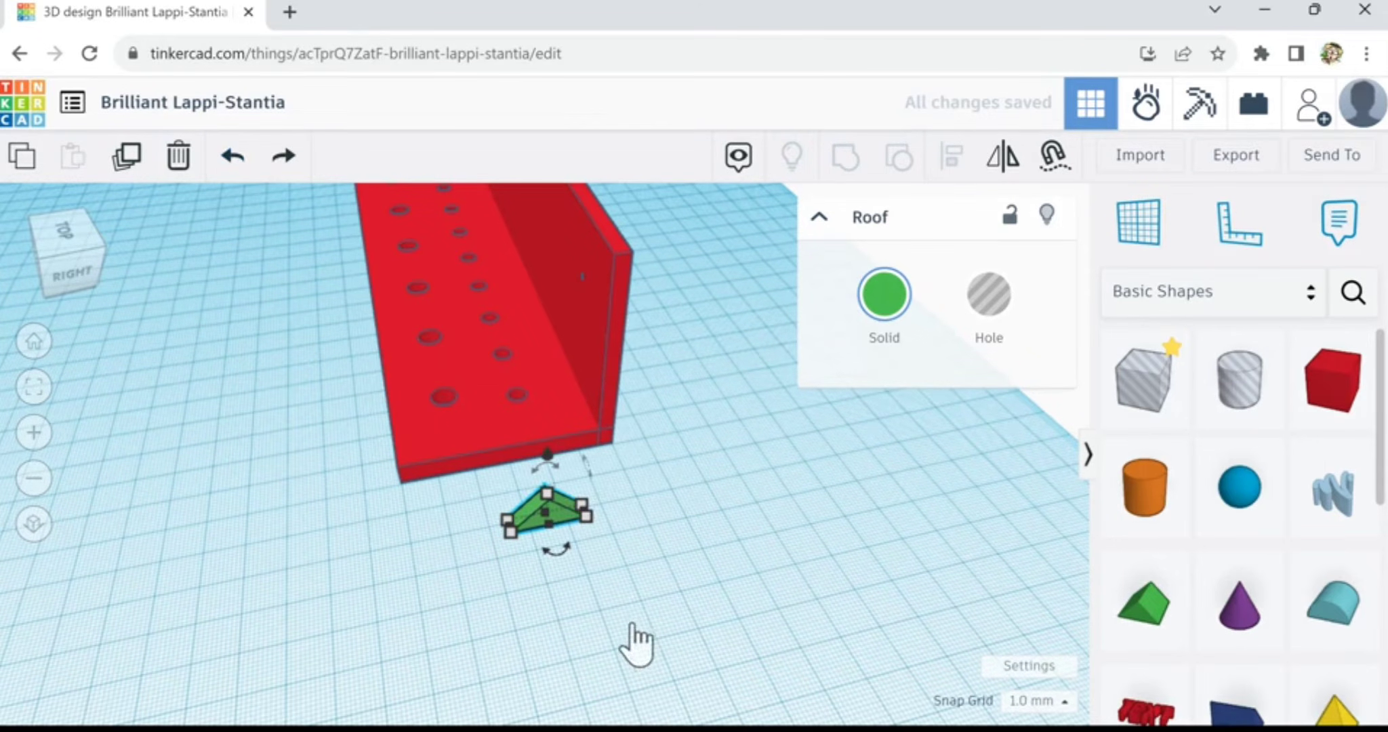
# - Tilt the roof wedge by -135° so its right angle faces the wall corner, and shift it inward onto the base panel's right end
pyautogui.moveTo(634, 640); pyautogui.dragTo(595, 583, button='right')
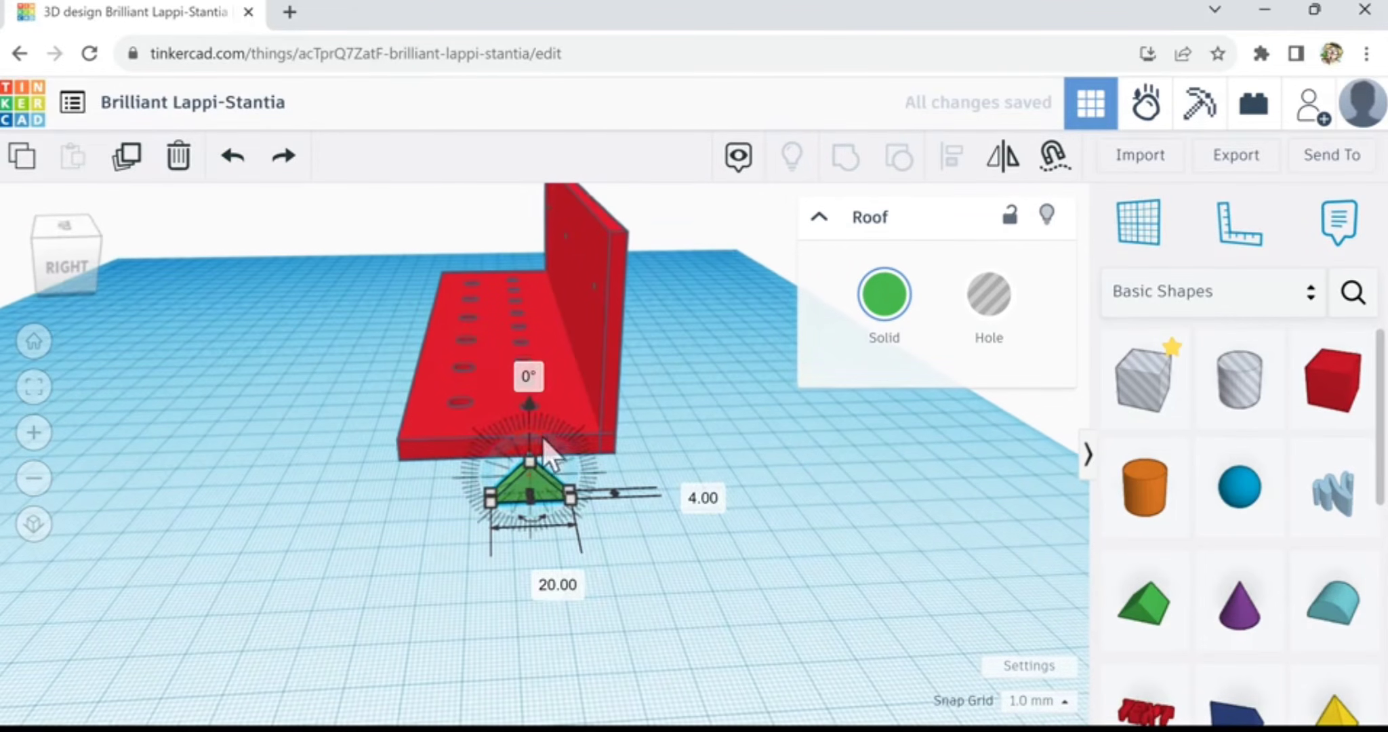
pyautogui.moveTo(545, 443); pyautogui.dragTo(562, 493)
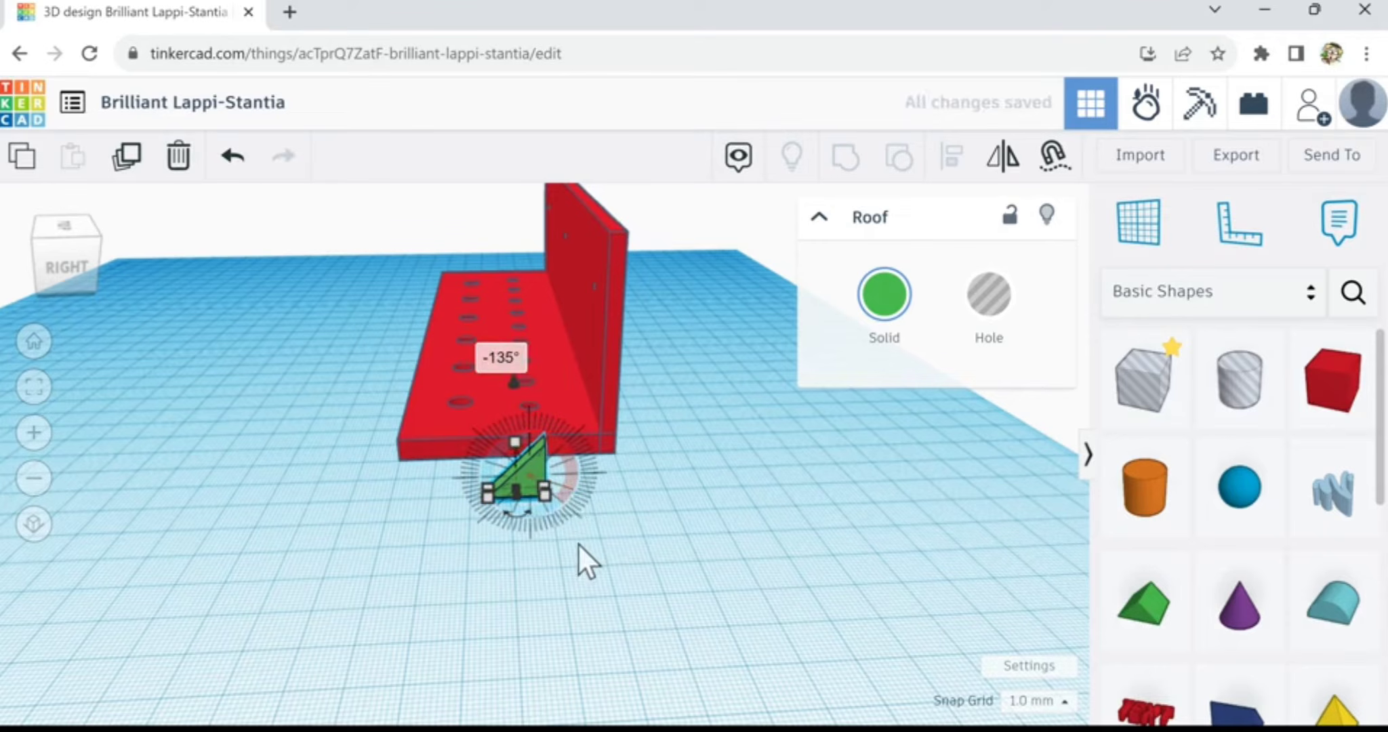
pyautogui.press('Up')
pyautogui.press('Up')
pyautogui.press('Up')
pyautogui.press('Up')
pyautogui.press('Up')
pyautogui.press('Up')
pyautogui.press('Up')
pyautogui.press('Up')
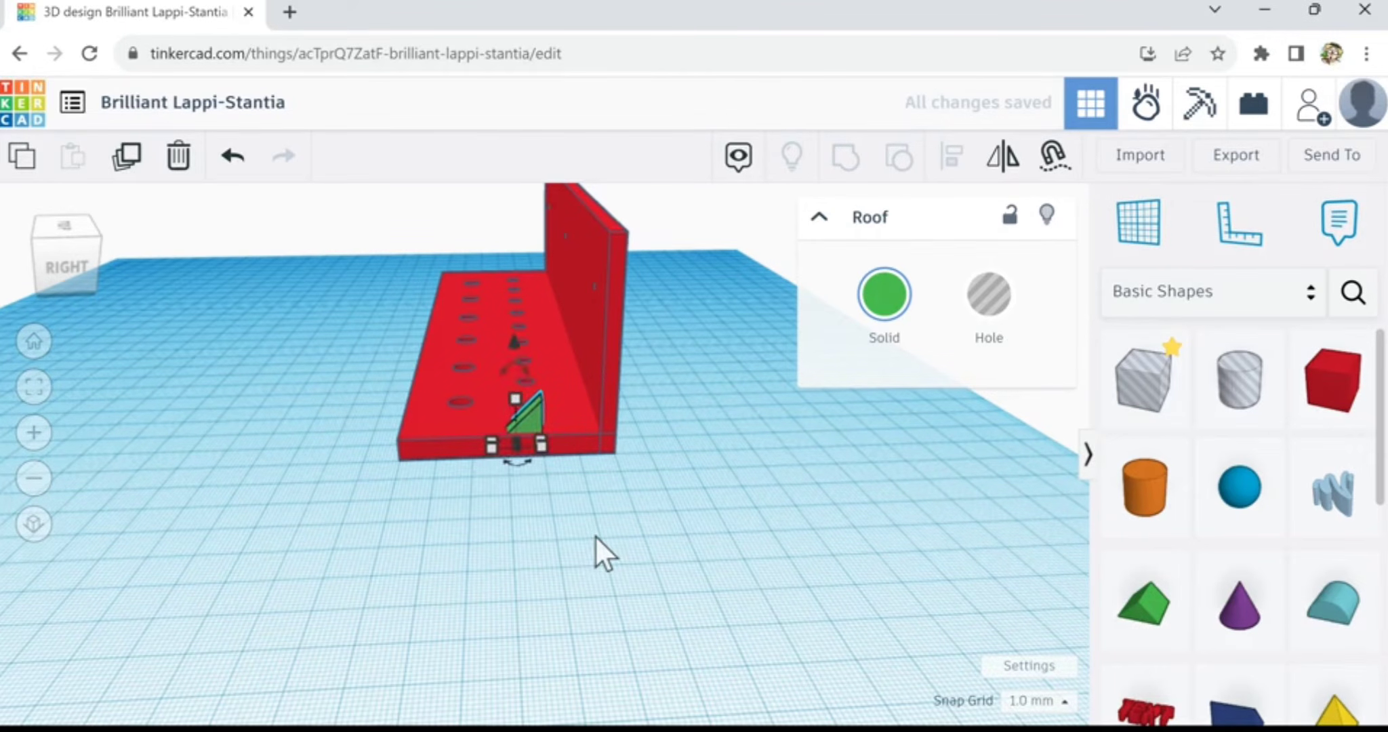
pyautogui.press('Up')
pyautogui.press('Up')
pyautogui.press('Up')
pyautogui.press('Up')
# - Shift the roof wedge towards the wall until it sits in the corner between wall and base panel
pyautogui.moveTo(560, 555); pyautogui.dragTo(706, 549, button='right')
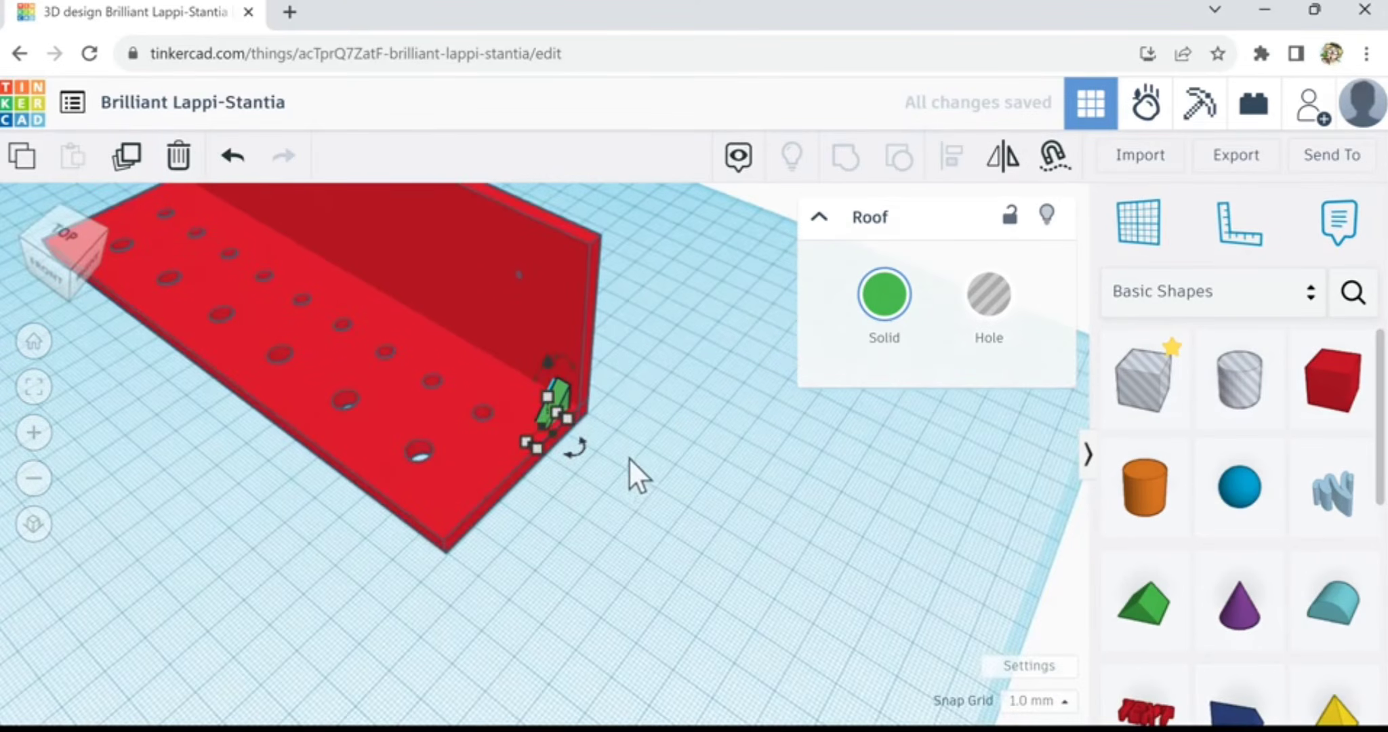
pyautogui.scroll(4, 627, 457)
pyautogui.press('Up')
pyautogui.press('Up')
pyautogui.press('Up')
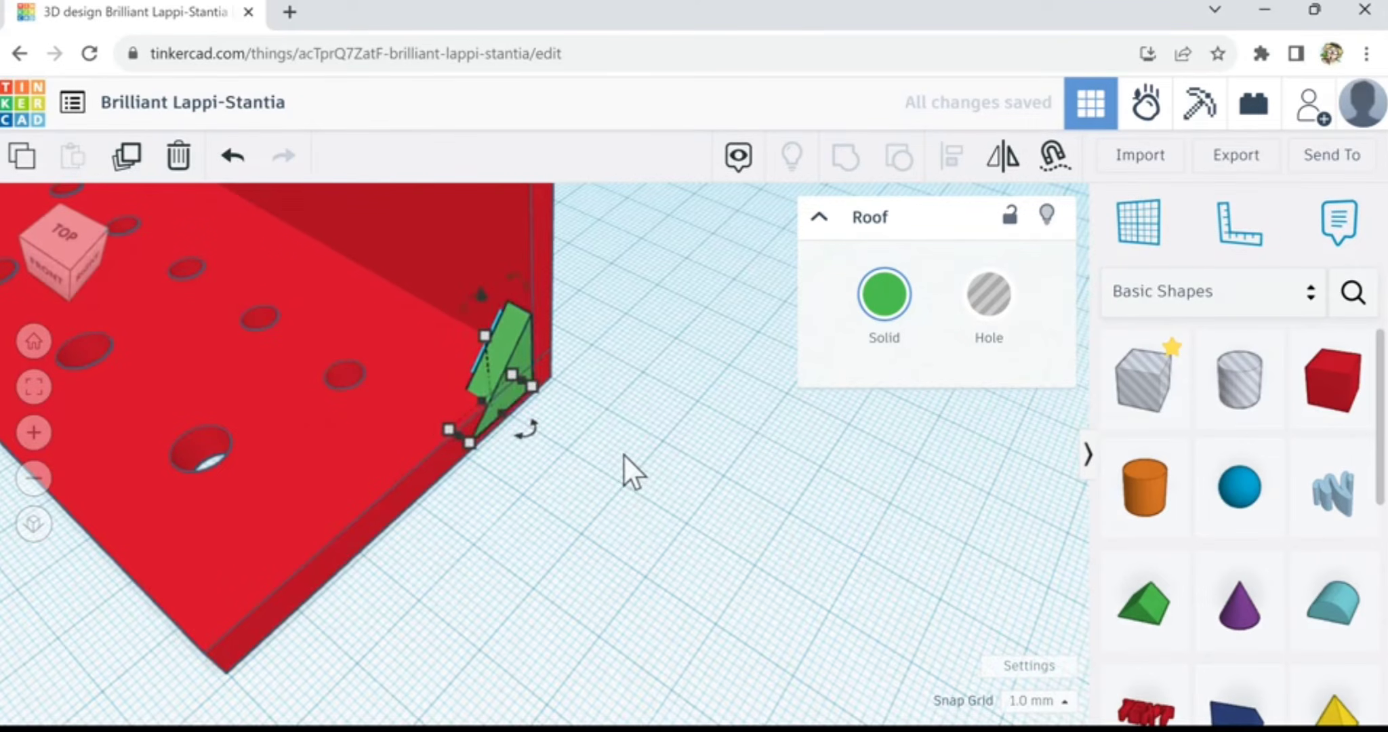
# - Raise the roof wedge 4 mm so that it rests on top of the base panel
pyautogui.moveTo(627, 459); pyautogui.dragTo(544, 446, button='right')
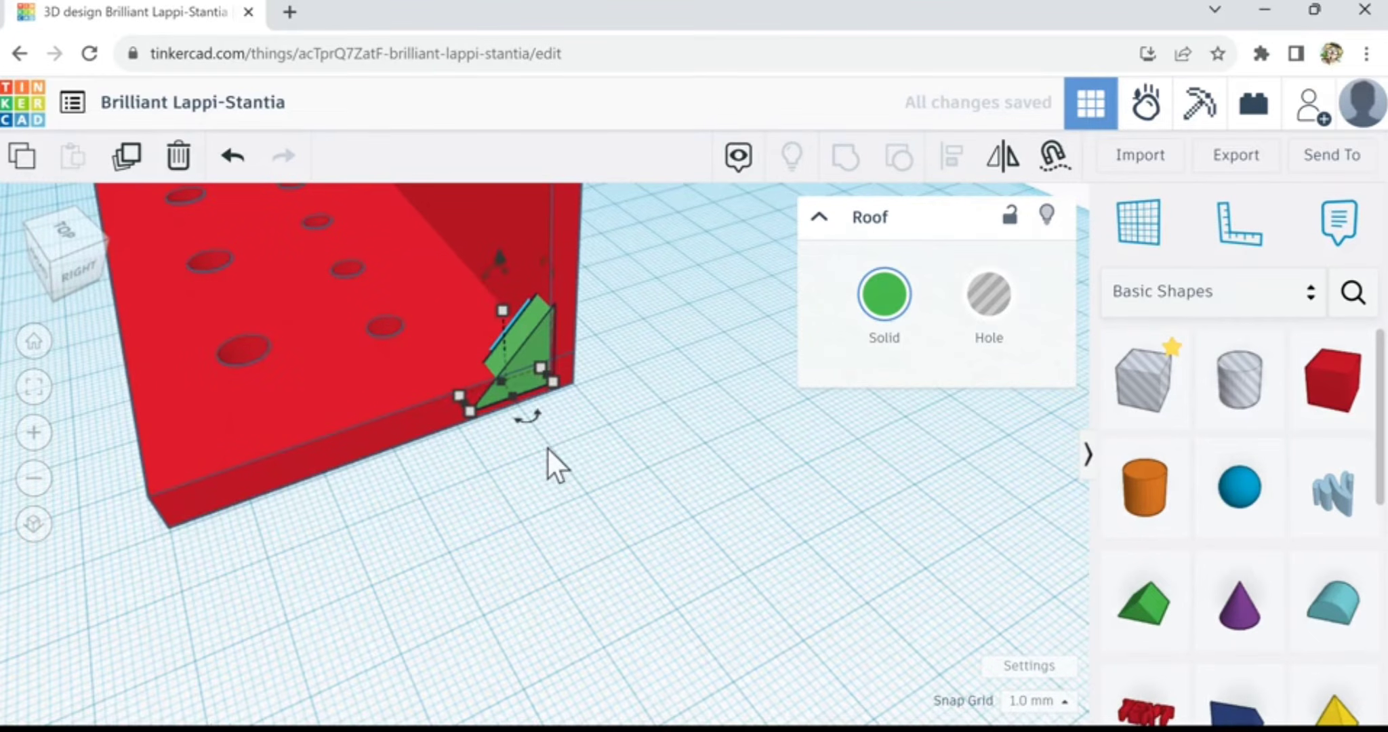
pyautogui.hotkey('ctrl', 'Up')
pyautogui.hotkey('ctrl', 'Up')
pyautogui.hotkey('ctrl', 'Up')
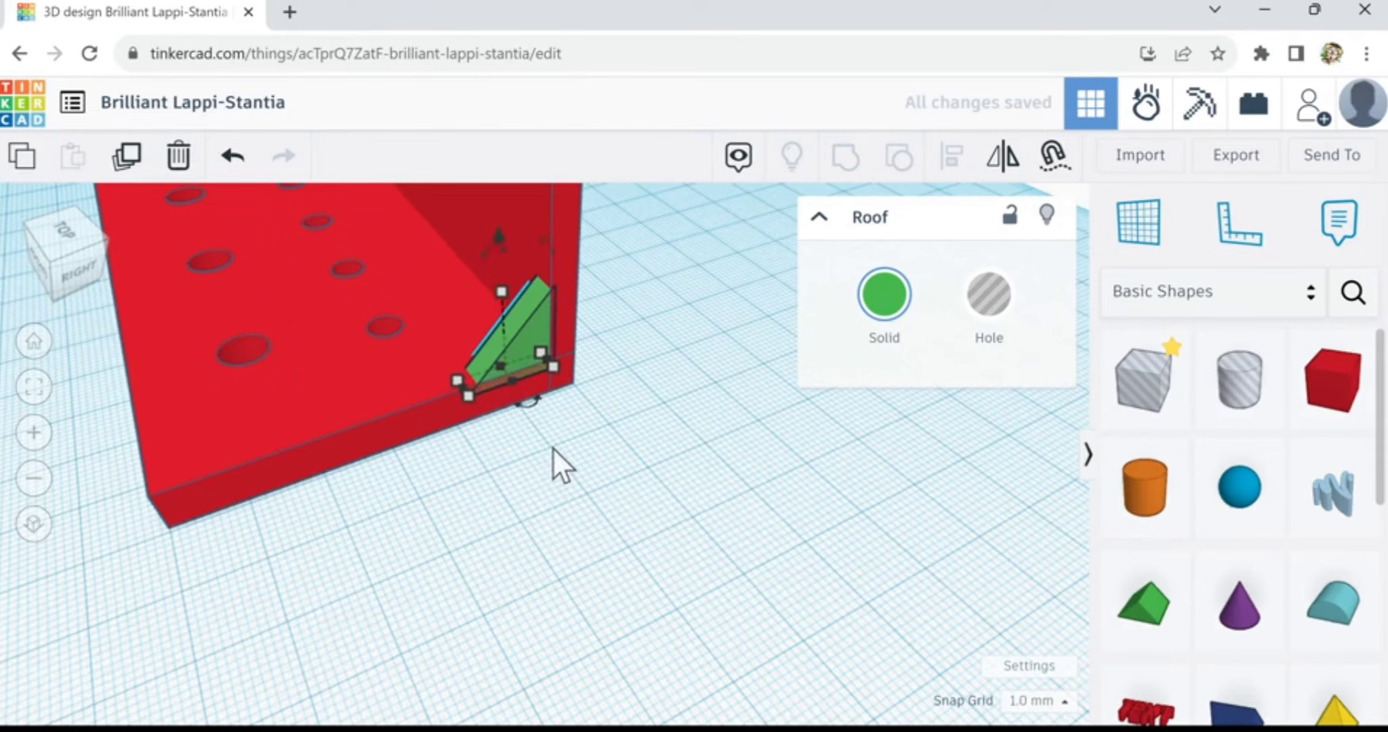
pyautogui.hotkey('ctrl', 'Up')
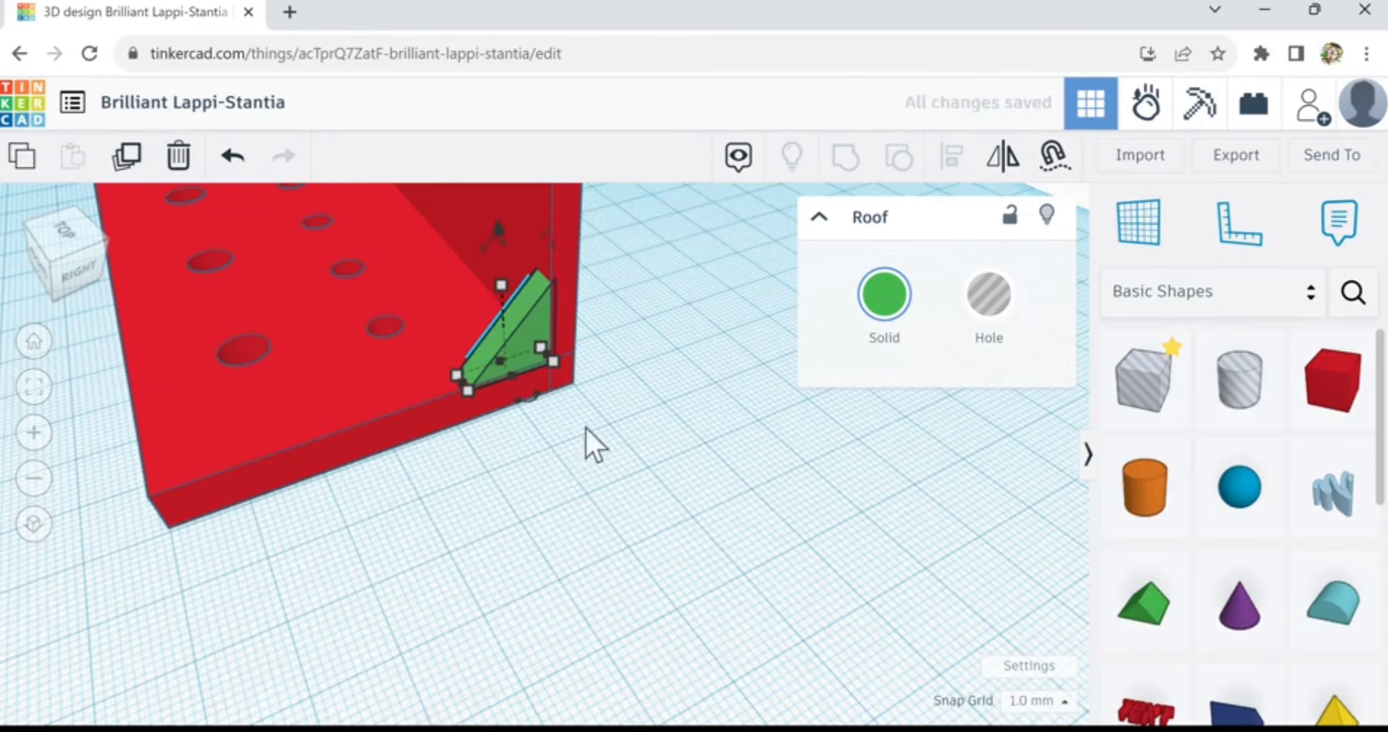
# - Try to line the roof wedge's upright face up with the wall by nudging it in 1 mm steps
pyautogui.moveTo(584, 426); pyautogui.dragTo(630, 388, button='right')
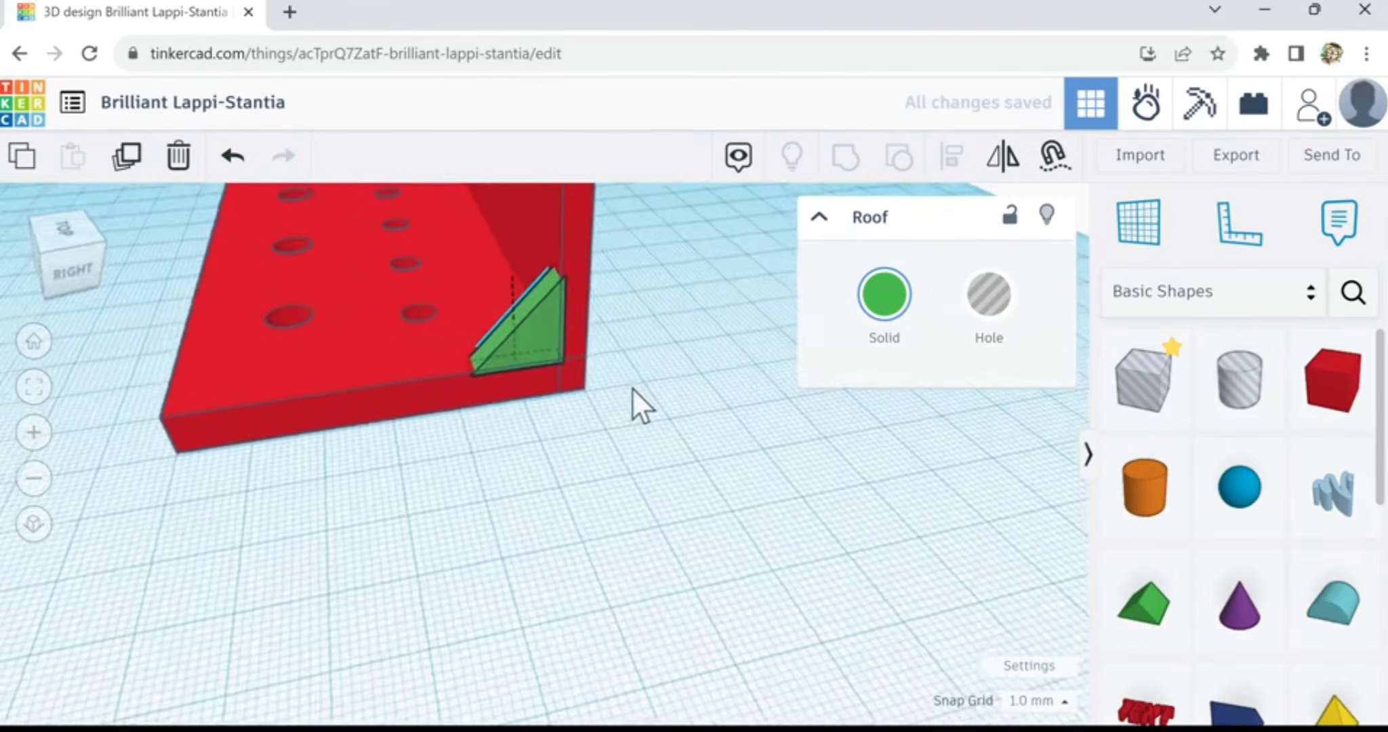
pyautogui.scroll(5, 633, 388)
pyautogui.press('Left')
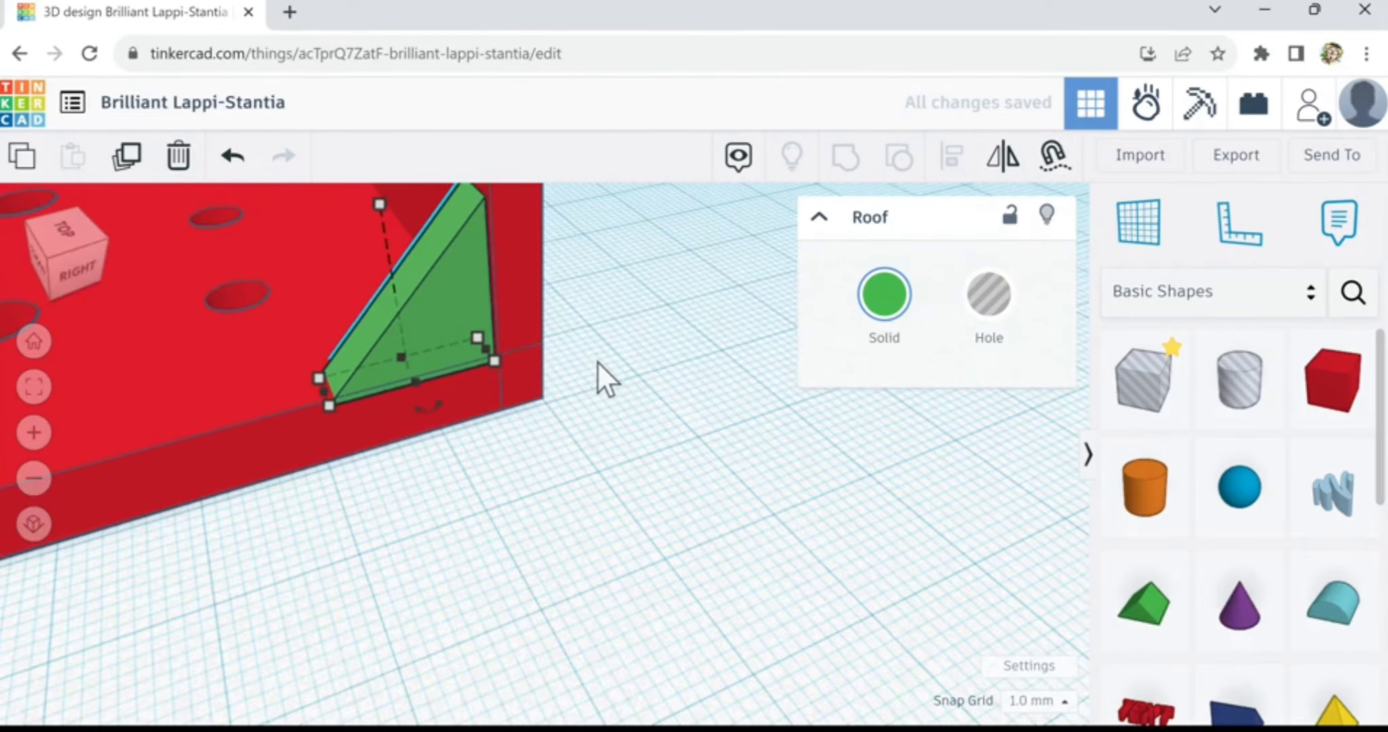
pyautogui.scroll(-3, 541, 277)
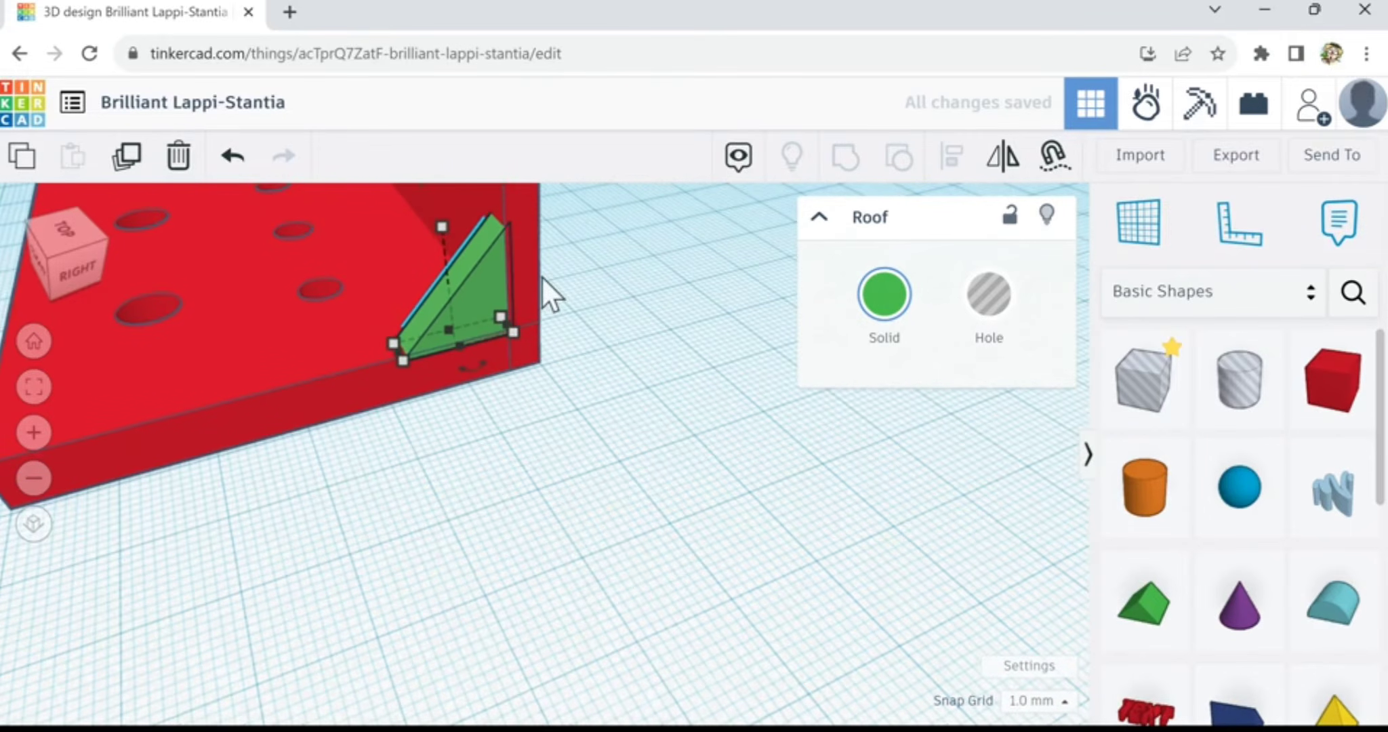
pyautogui.press('Right')
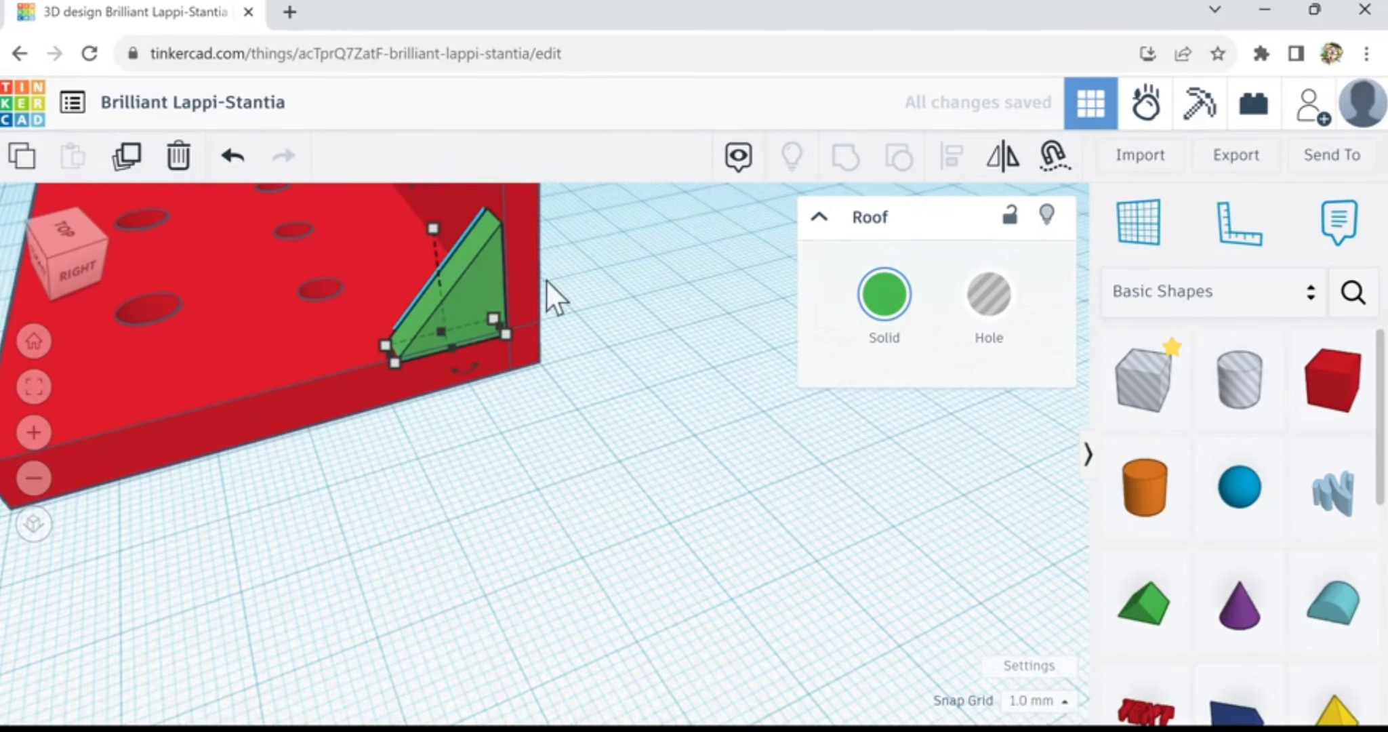
pyautogui.press('Left')
pyautogui.press('Right')
pyautogui.press('Left')
pyautogui.press('Left')
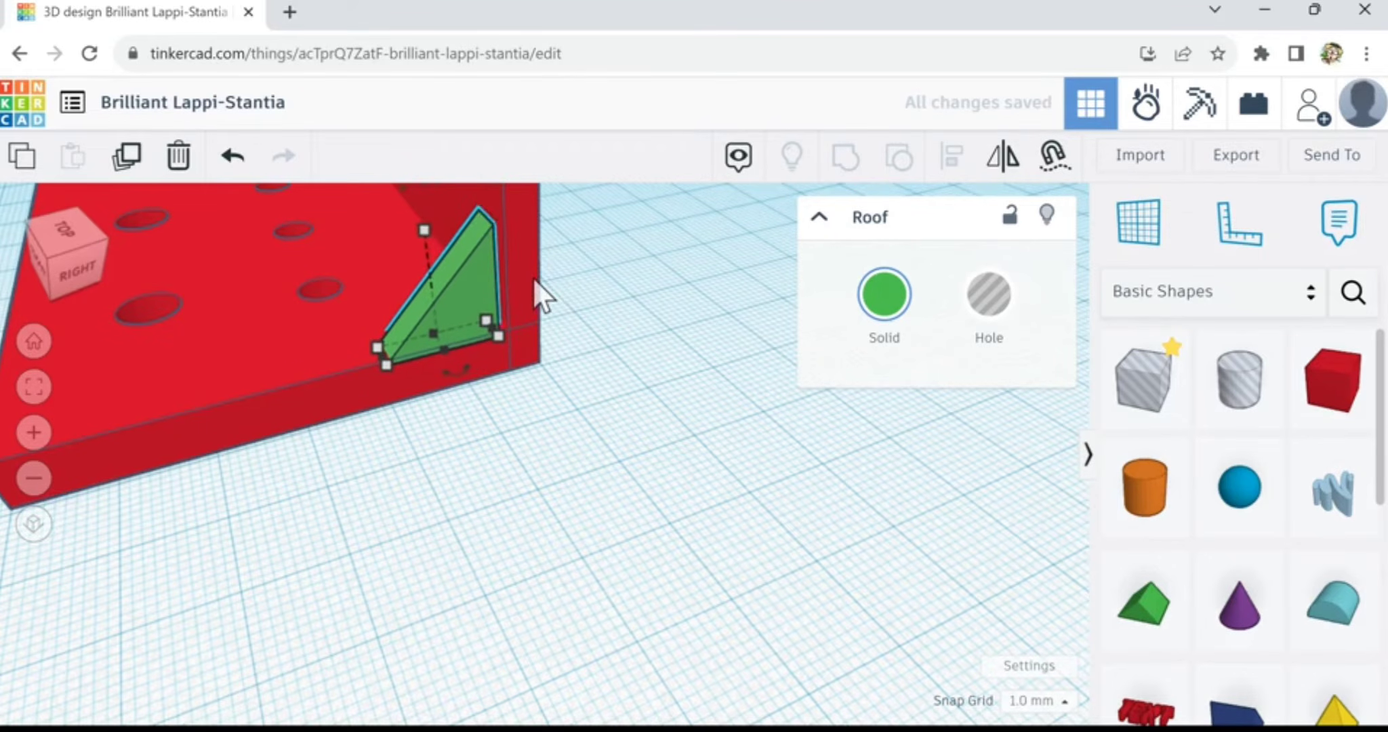
pyautogui.scroll(1, 533, 278)
pyautogui.press('Right')
pyautogui.press('Right')
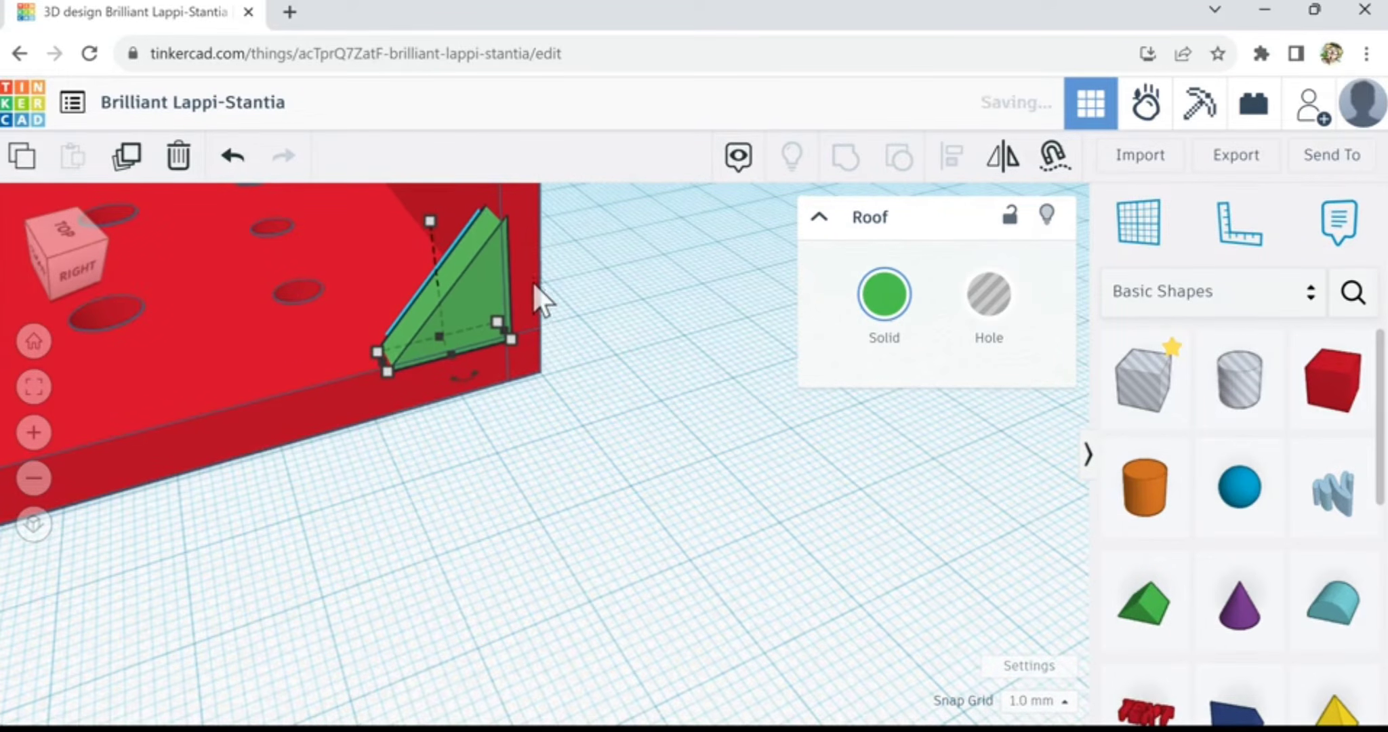
# - Set the snap grid to 0.1 mm and nudge the roof wedge until its upright face meets the wall
pyautogui.click(1065, 702)
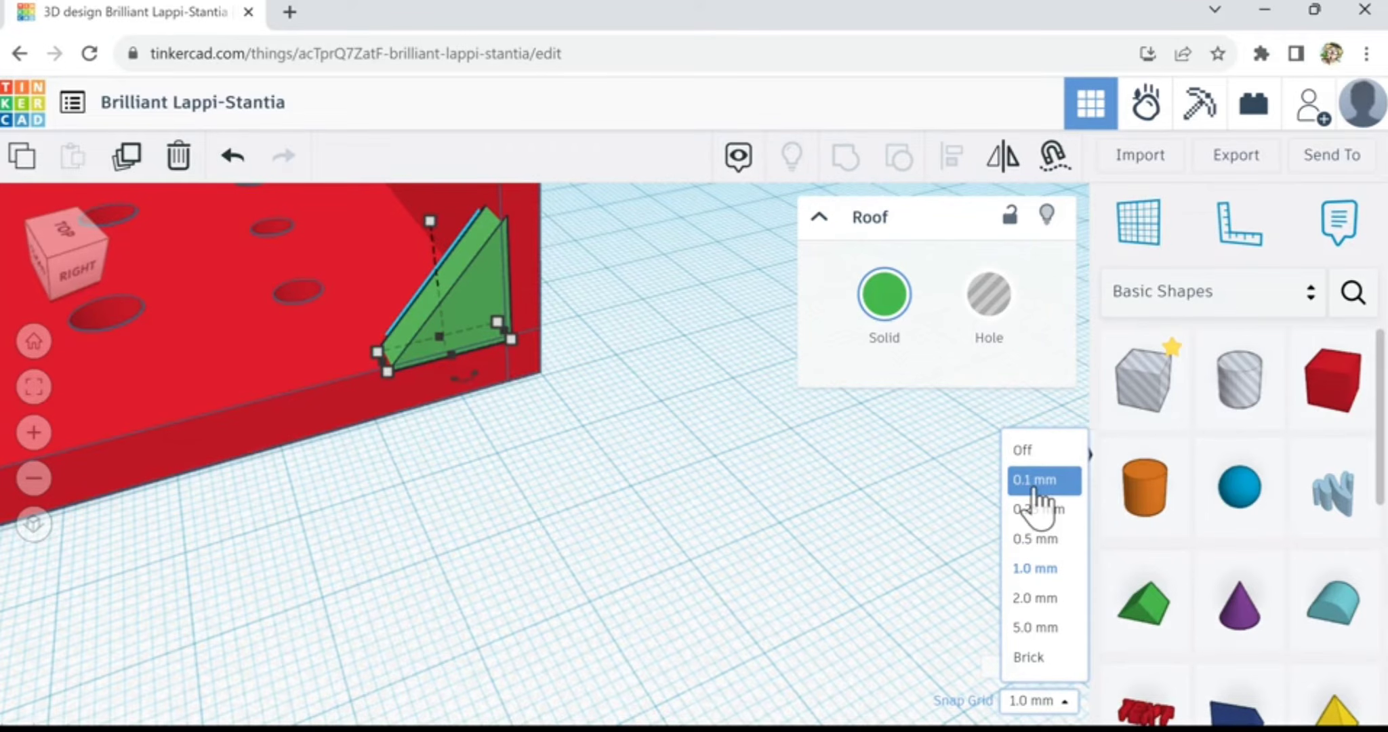
pyautogui.click(1037, 479)
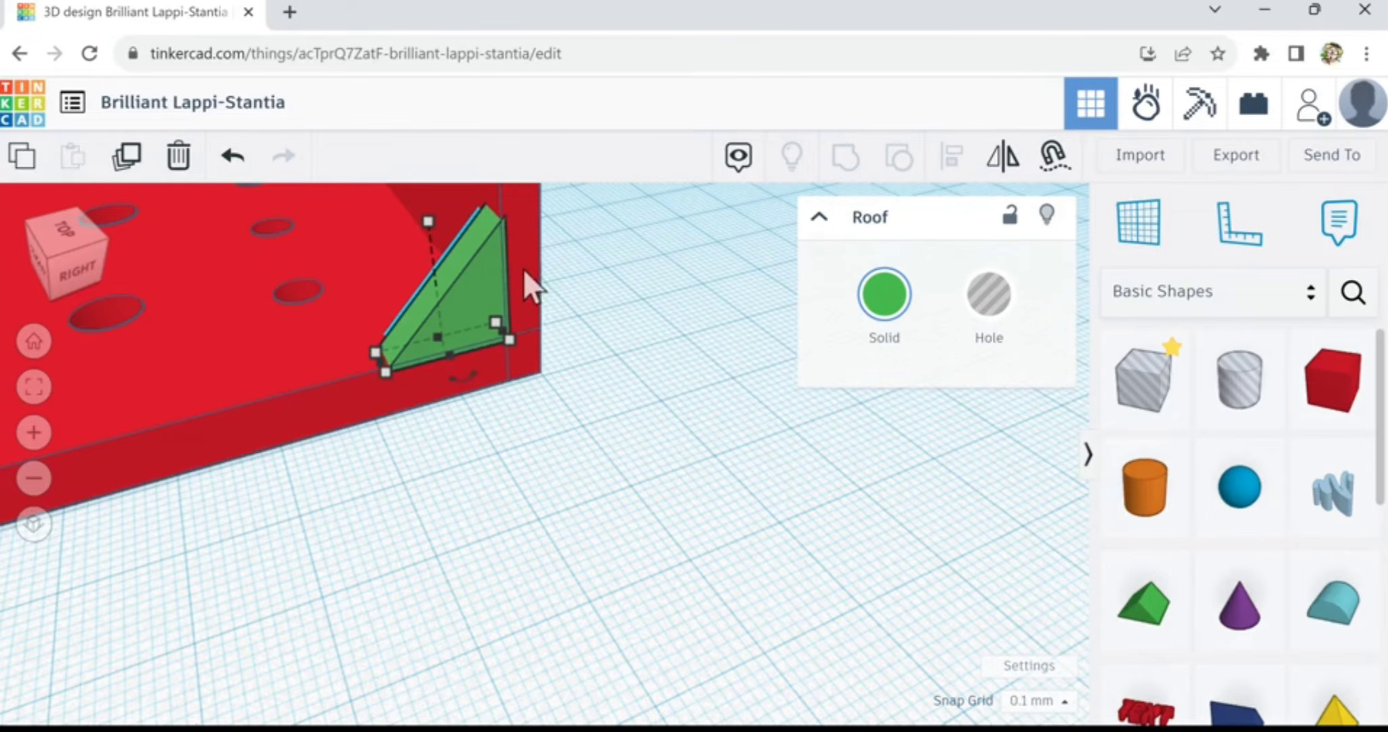
pyautogui.scroll(2, 527, 284)
pyautogui.press('Left')
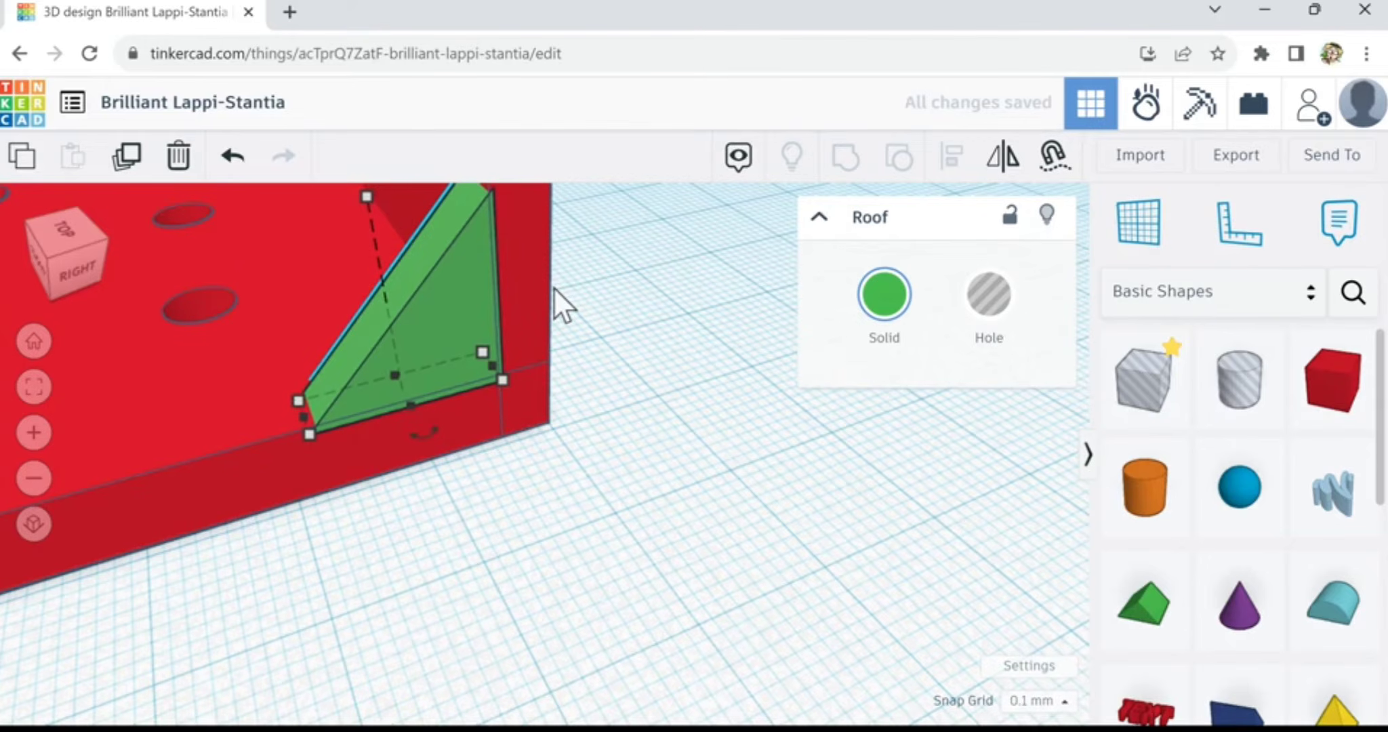
pyautogui.press('Left')
pyautogui.press('Left')
pyautogui.press('Right')
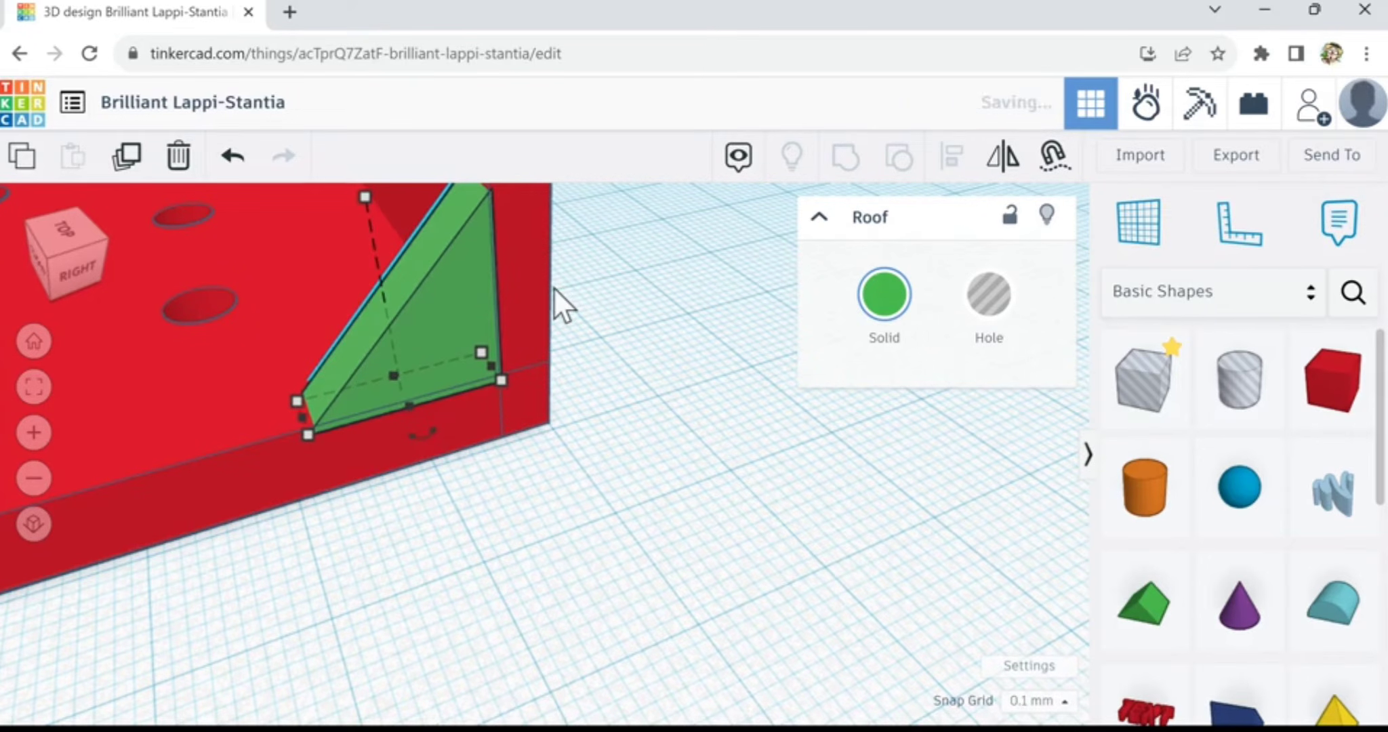
# - Raise the roof wedge in 0.1 mm steps until its underside rests on the base panel
pyautogui.hotkey('ctrl', 'Up')
pyautogui.hotkey('ctrl', 'Up')
pyautogui.hotkey('ctrl', 'Up')
pyautogui.hotkey('ctrl', 'Up')
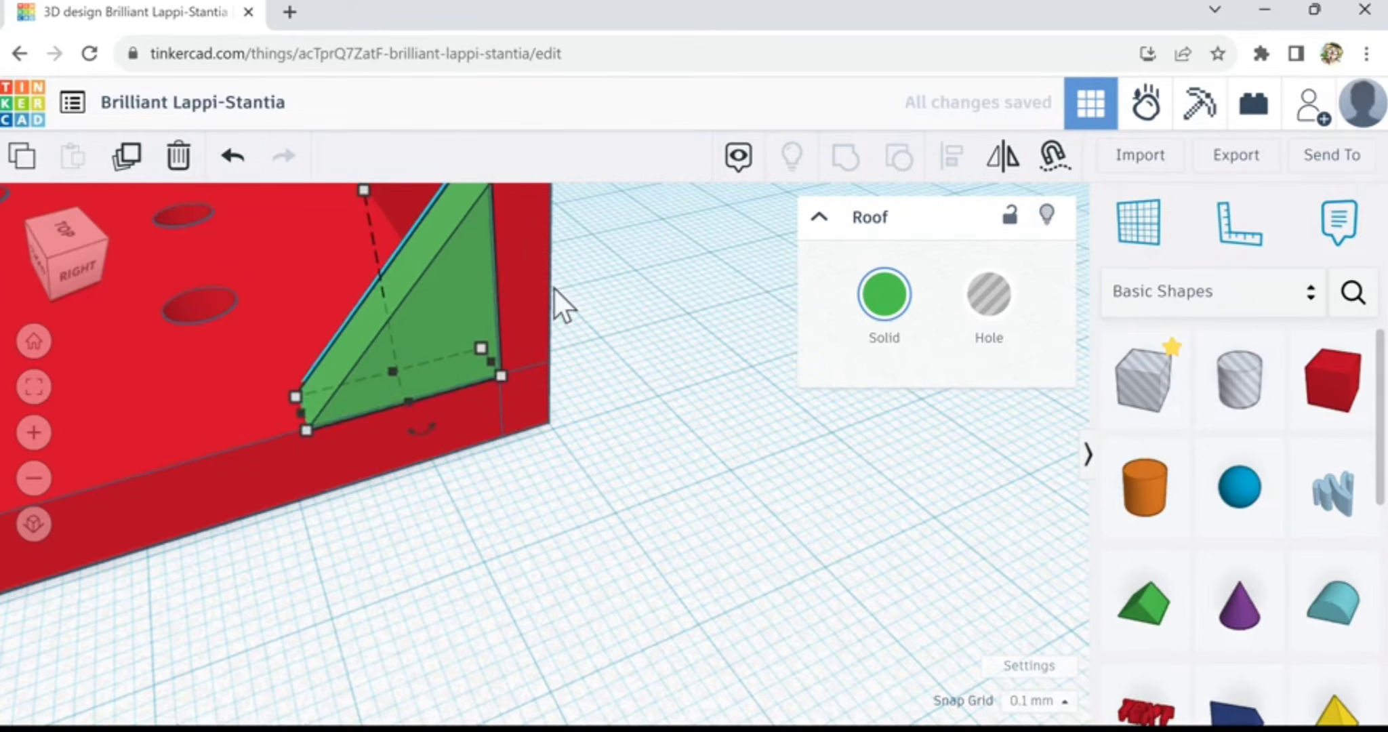
pyautogui.scroll(-4, 506, 269)
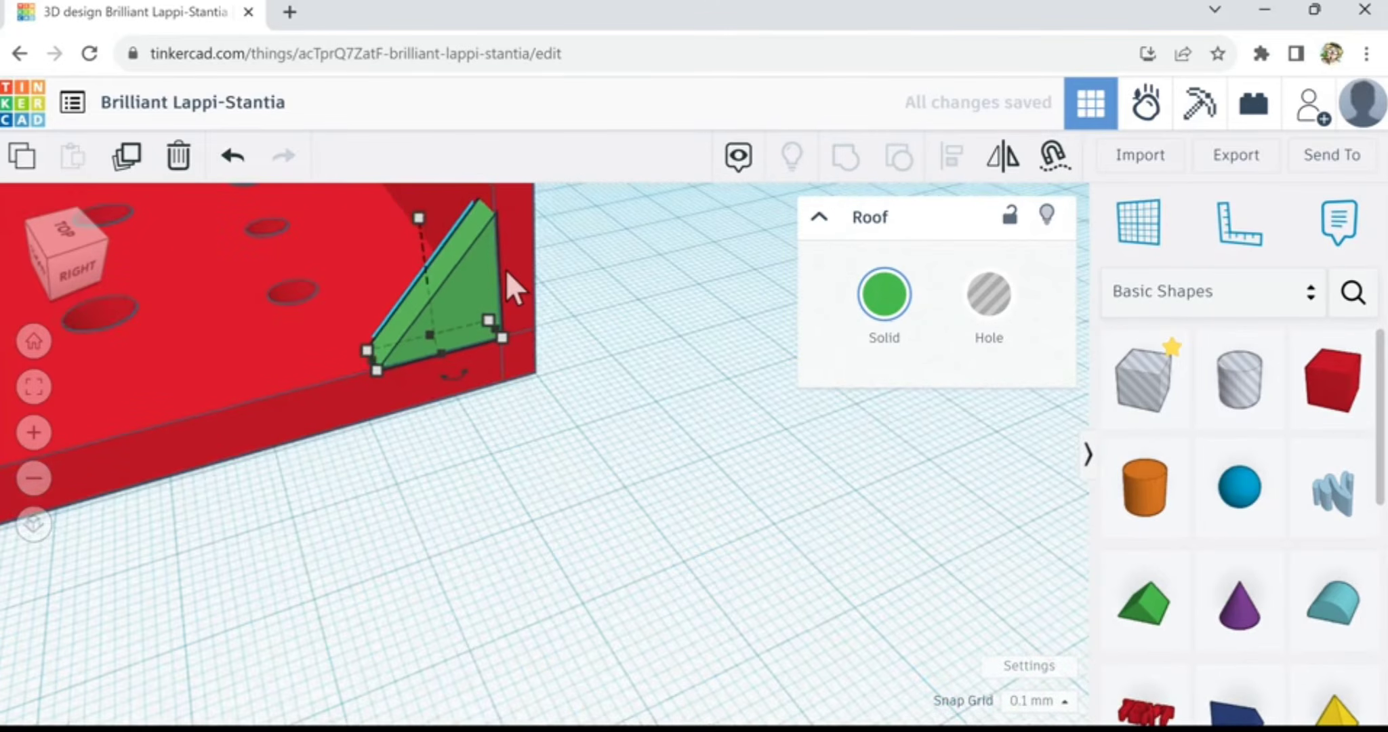
# - Set the snap grid to 1.0 mm and change the roof wedge's solid colour to the preset red of the holder
pyautogui.moveTo(443, 451); pyautogui.dragTo(694, 459, button='right')
pyautogui.scroll(-3, 520, 417)
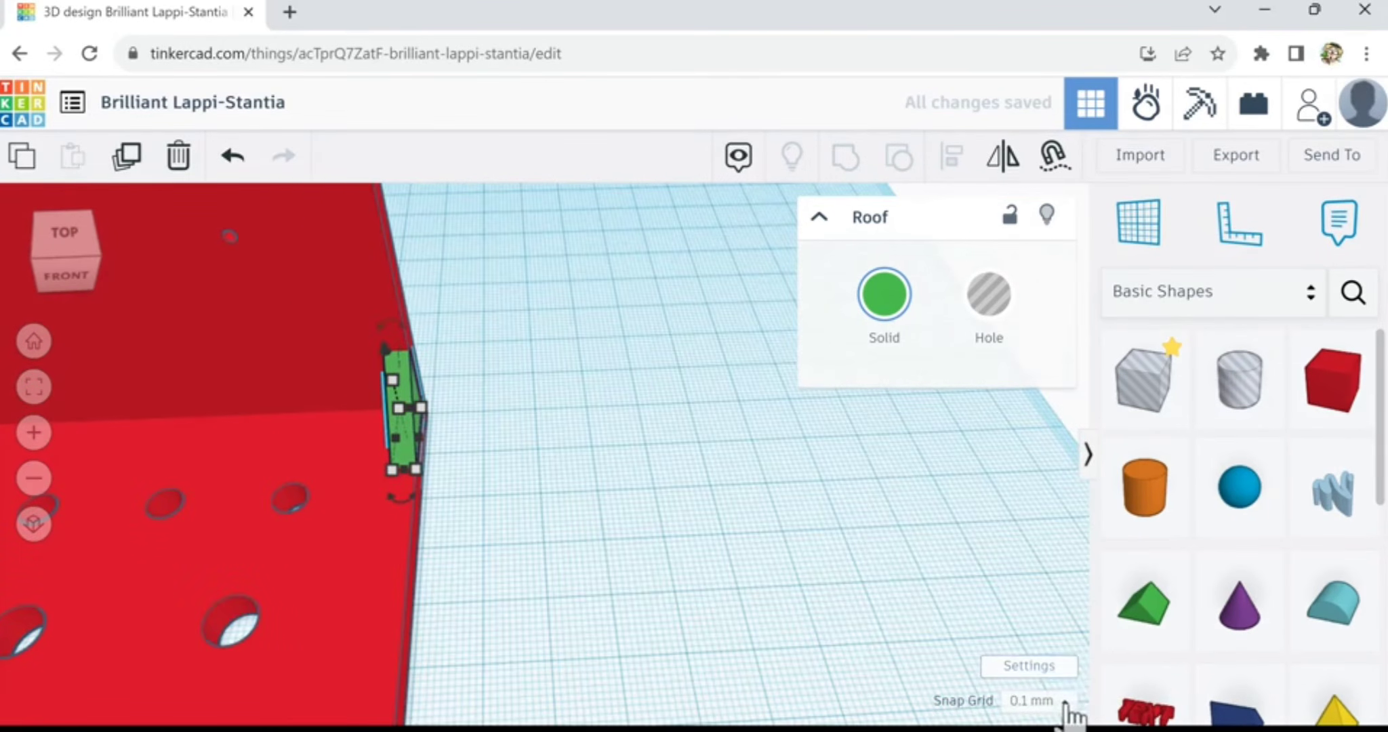
pyautogui.click(1064, 705)
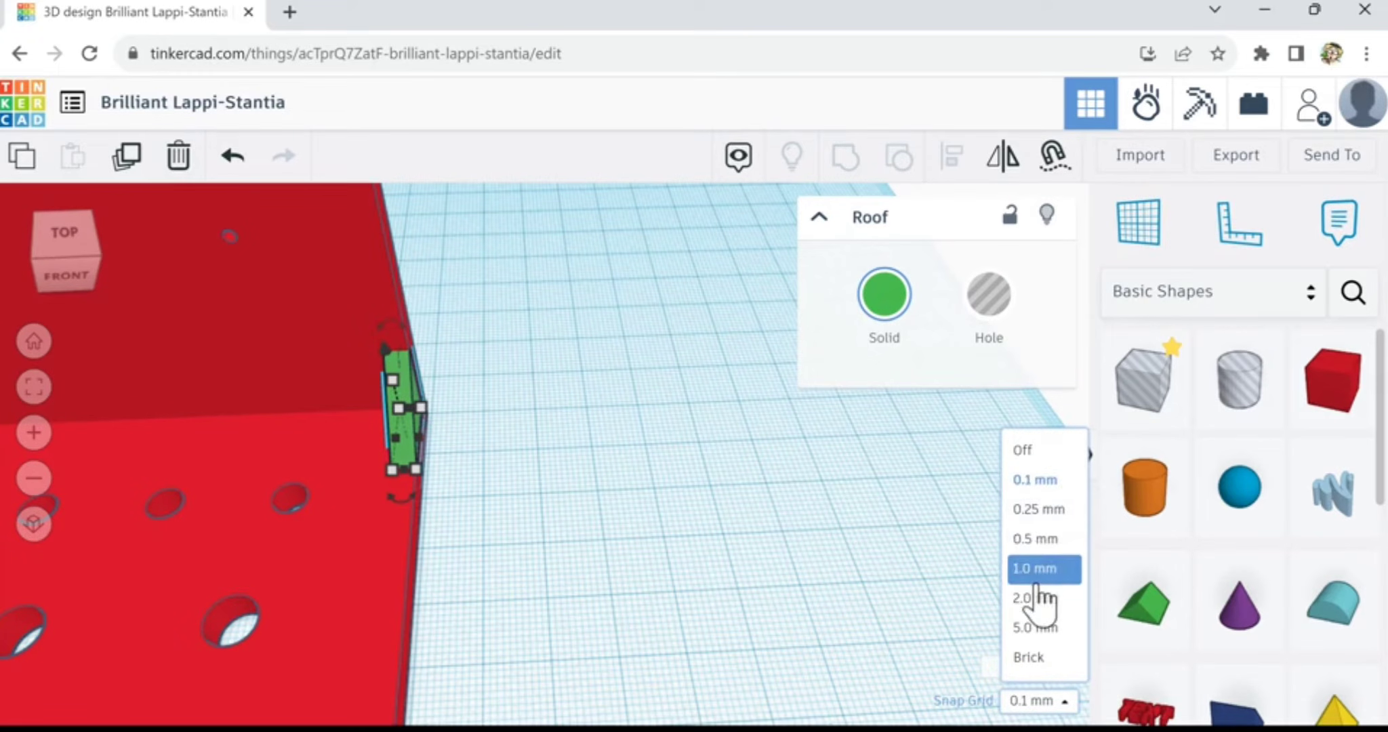
pyautogui.click(1036, 573)
pyautogui.click(1039, 580)
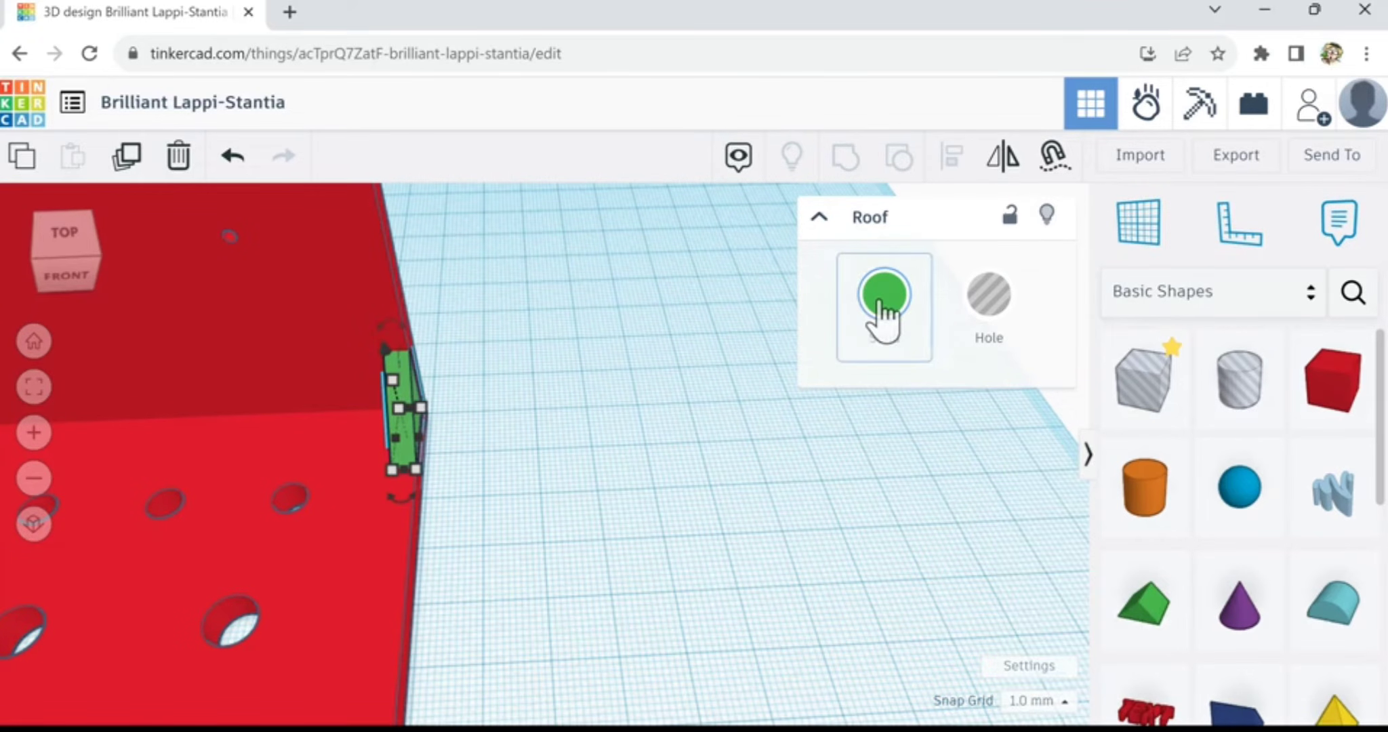
pyautogui.click(881, 309)
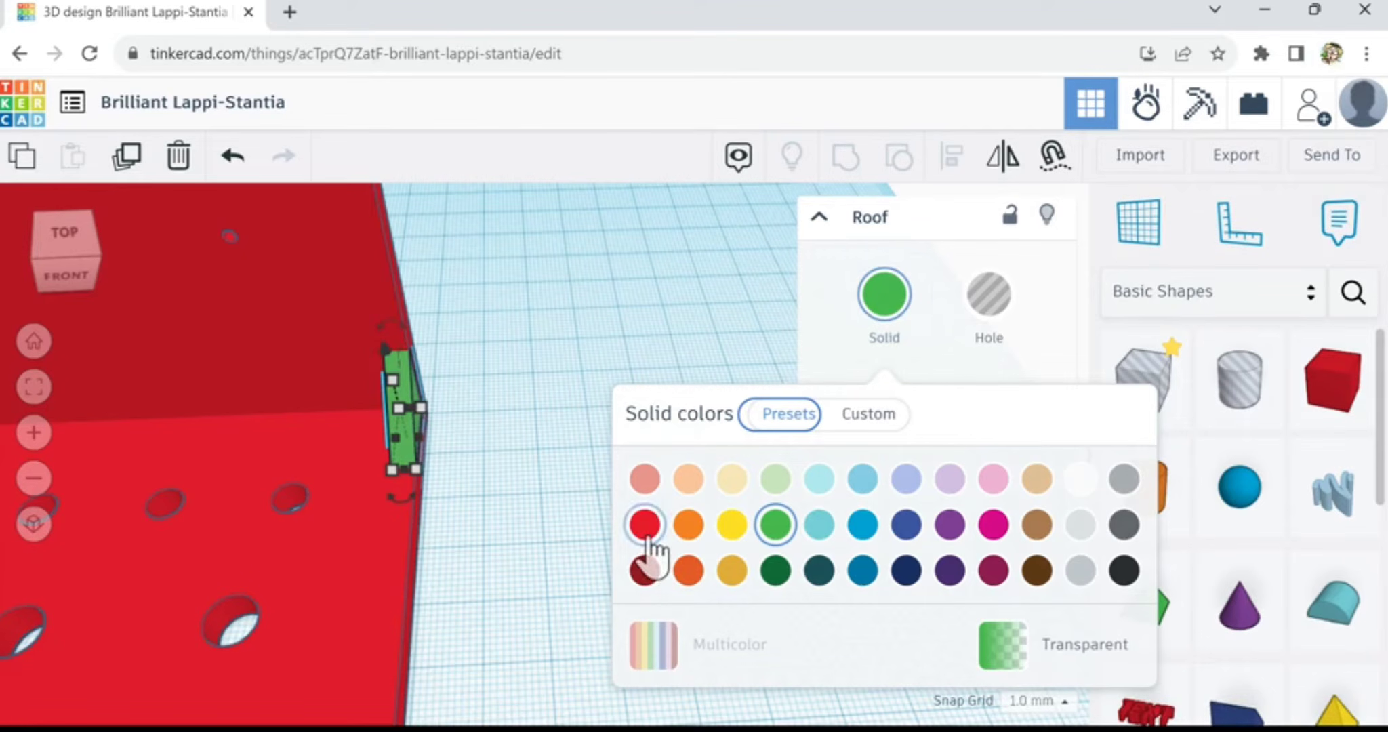
pyautogui.click(645, 524)
pyautogui.click(516, 412)
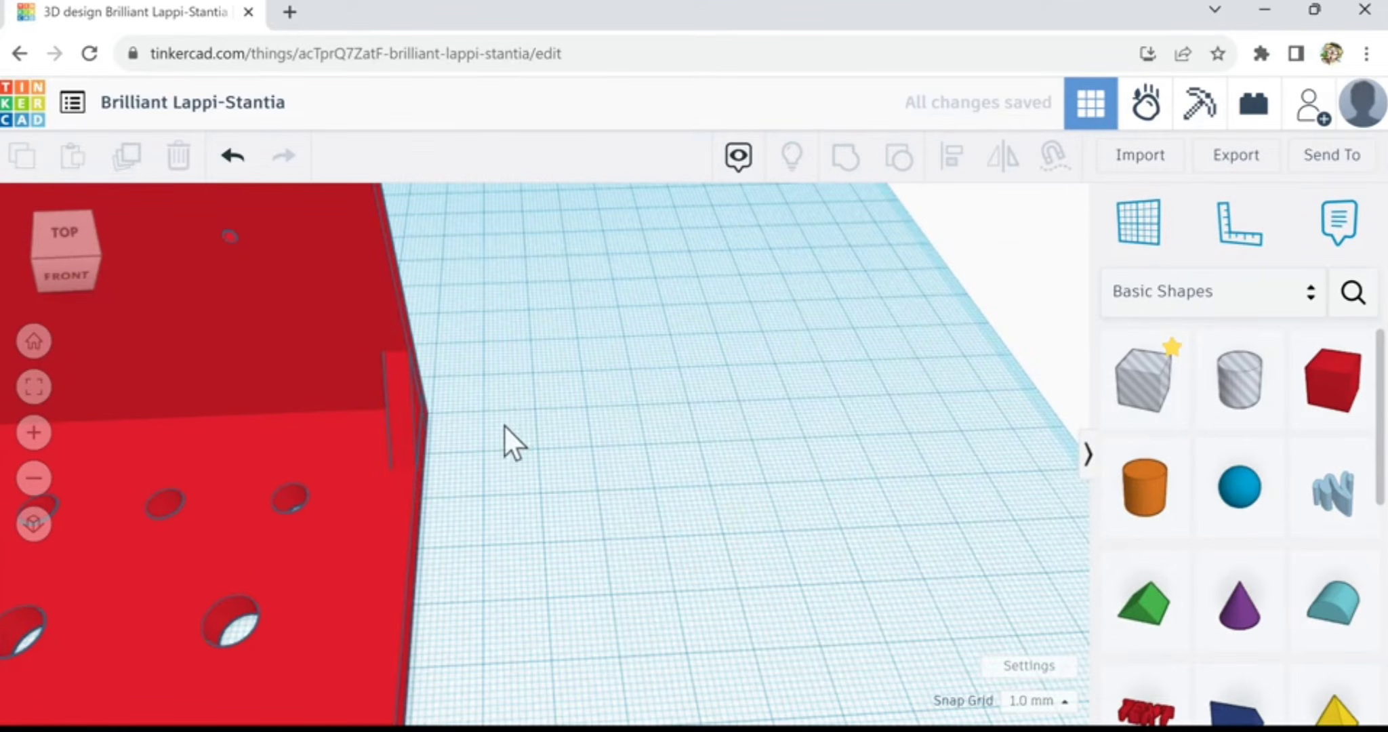
# - Try to enlarge the corner wedge freely to about 36 by 17 mm, and undo the resizing
pyautogui.moveTo(591, 468); pyautogui.dragTo(452, 428, button='right')
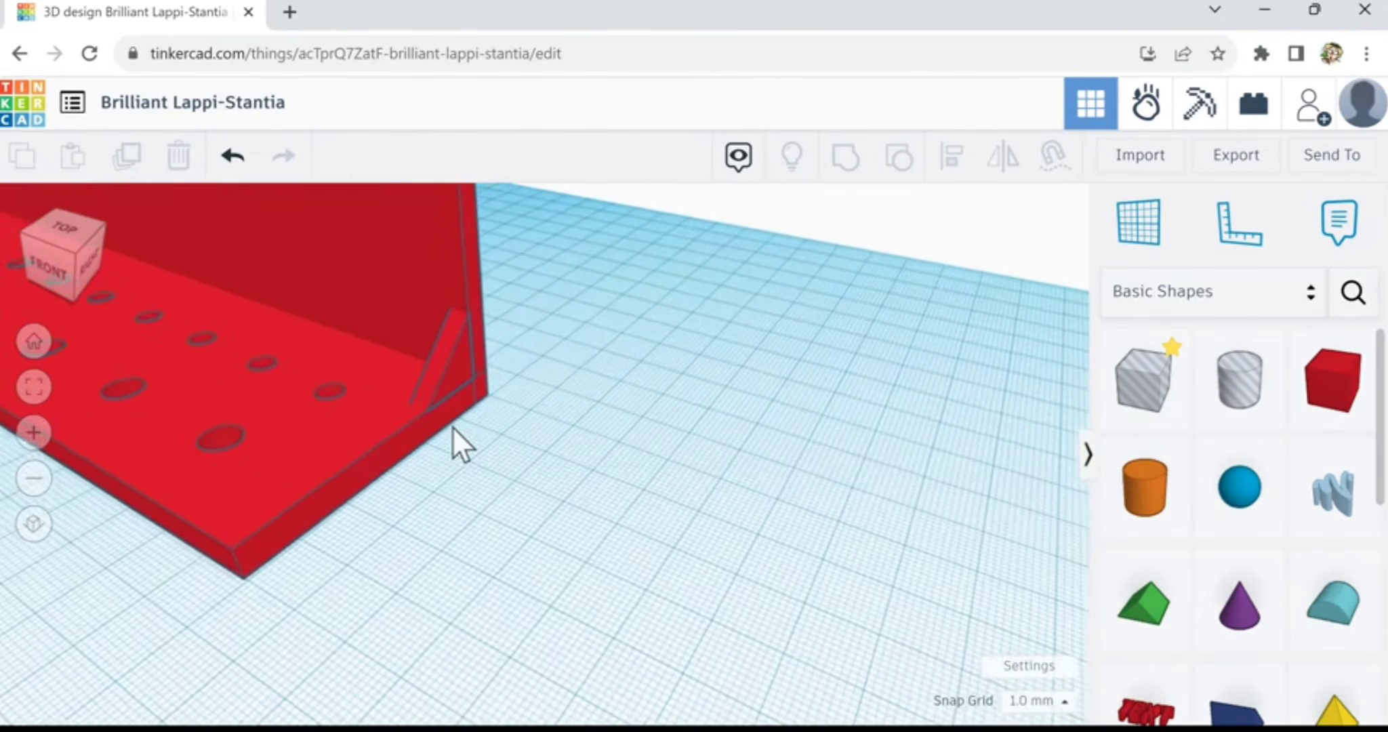
pyautogui.scroll(-3, 451, 430)
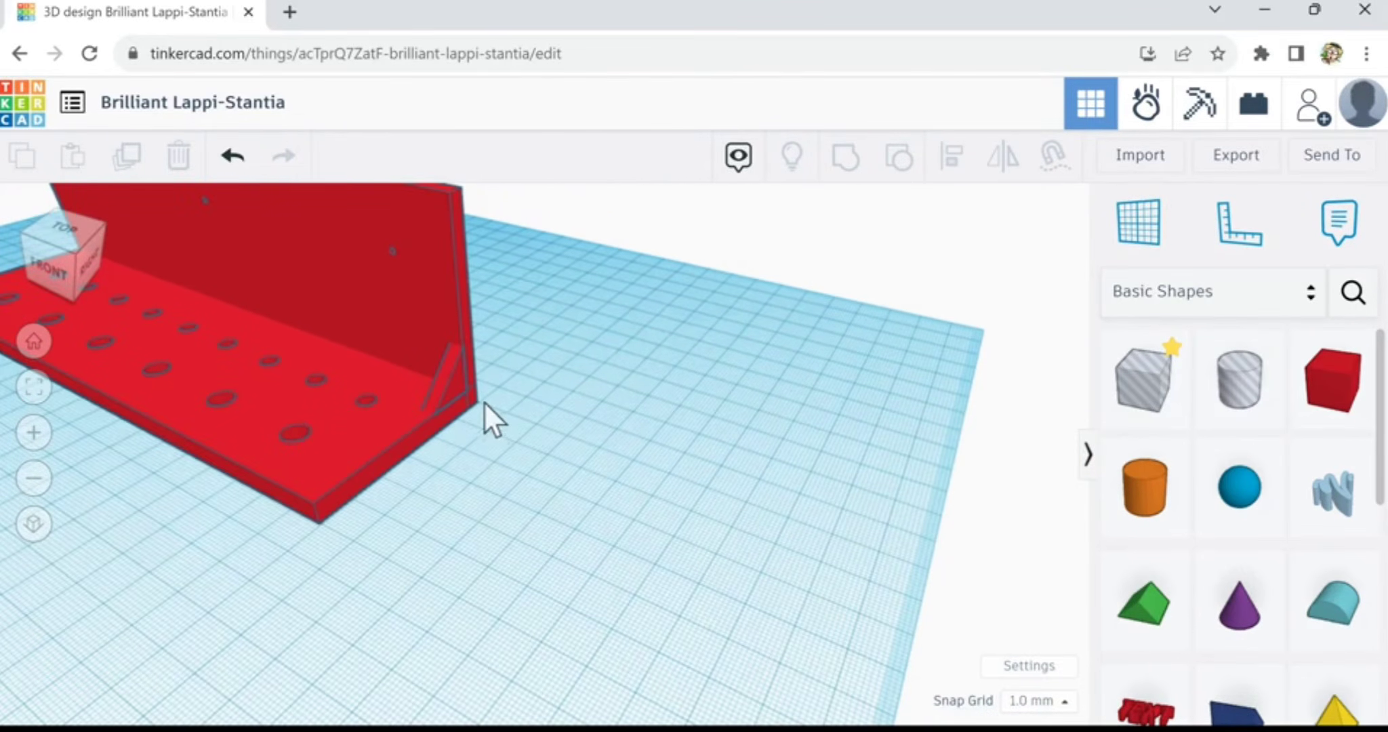
pyautogui.click(453, 407)
pyautogui.moveTo(451, 395)
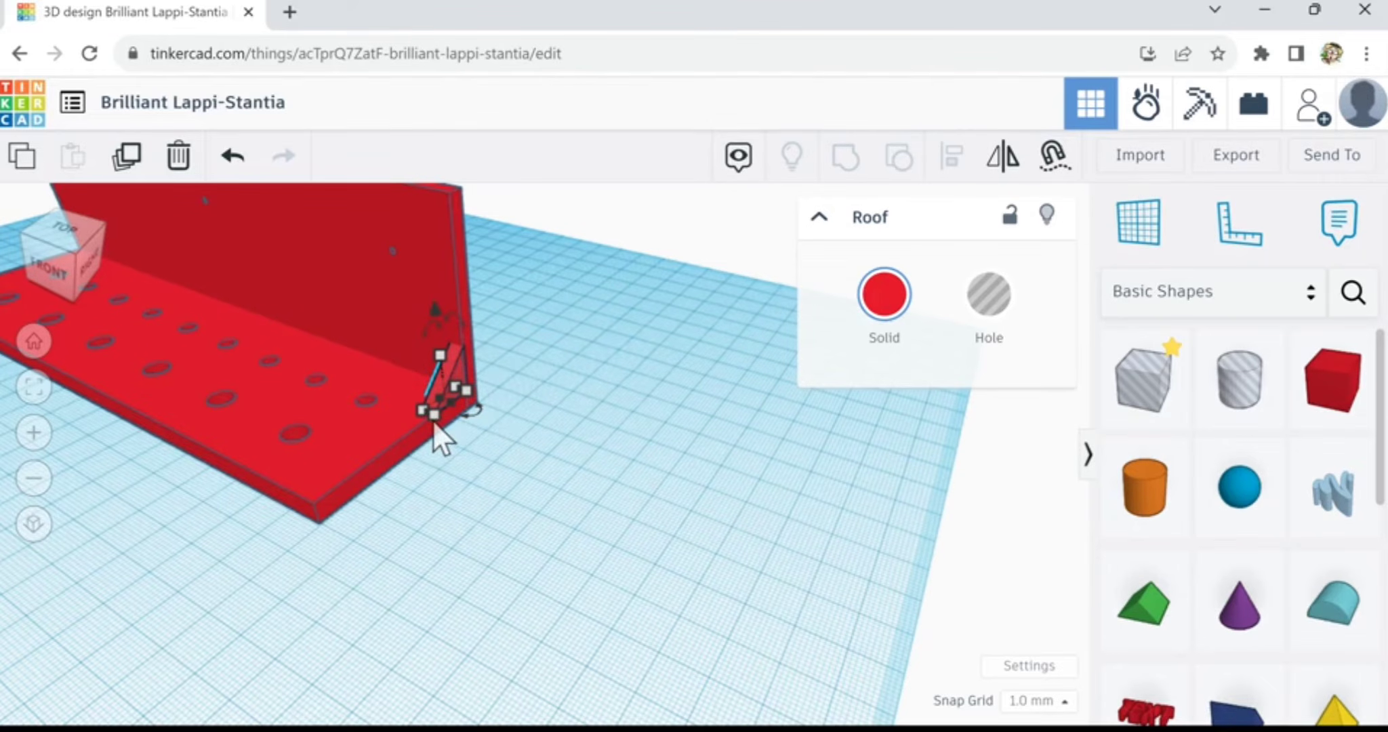
pyautogui.moveTo(434, 421); pyautogui.dragTo(418, 481)
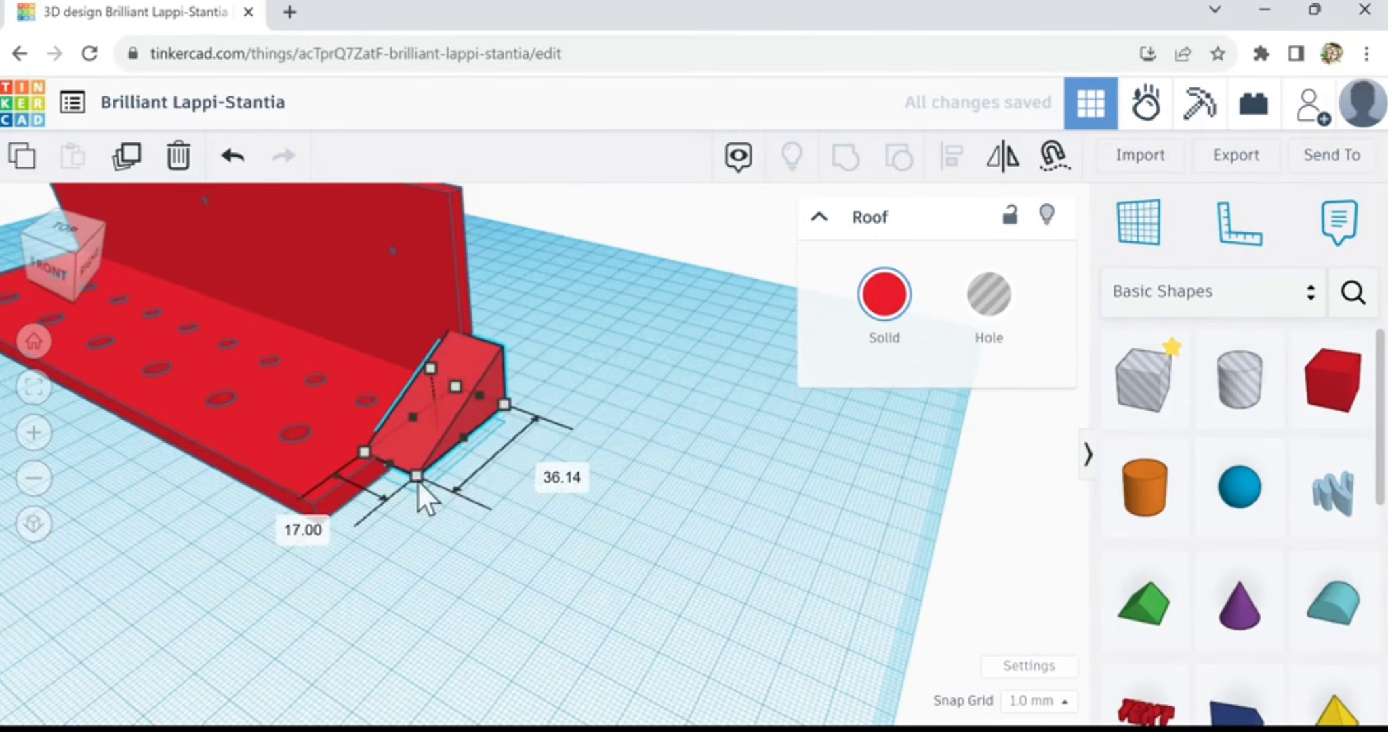
pyautogui.click(233, 160)
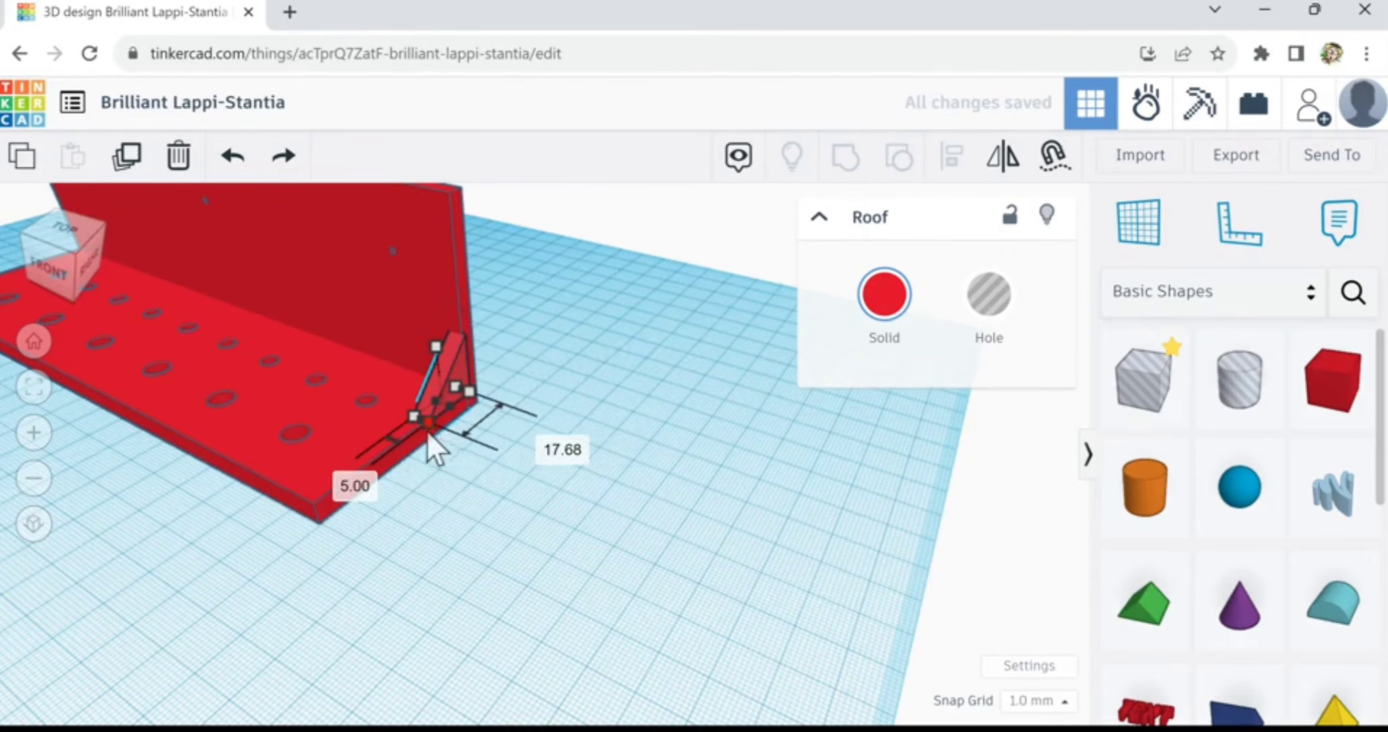
# - Scale the corner wedge up proportionally to a length of about 31.8 mm, and set its thickness to 4 mm
pyautogui.moveTo(427, 432)
pyautogui.mouseDown()
pyautogui.moveTo(416, 455)
pyautogui.moveTo(419, 444)
pyautogui.mouseUp()
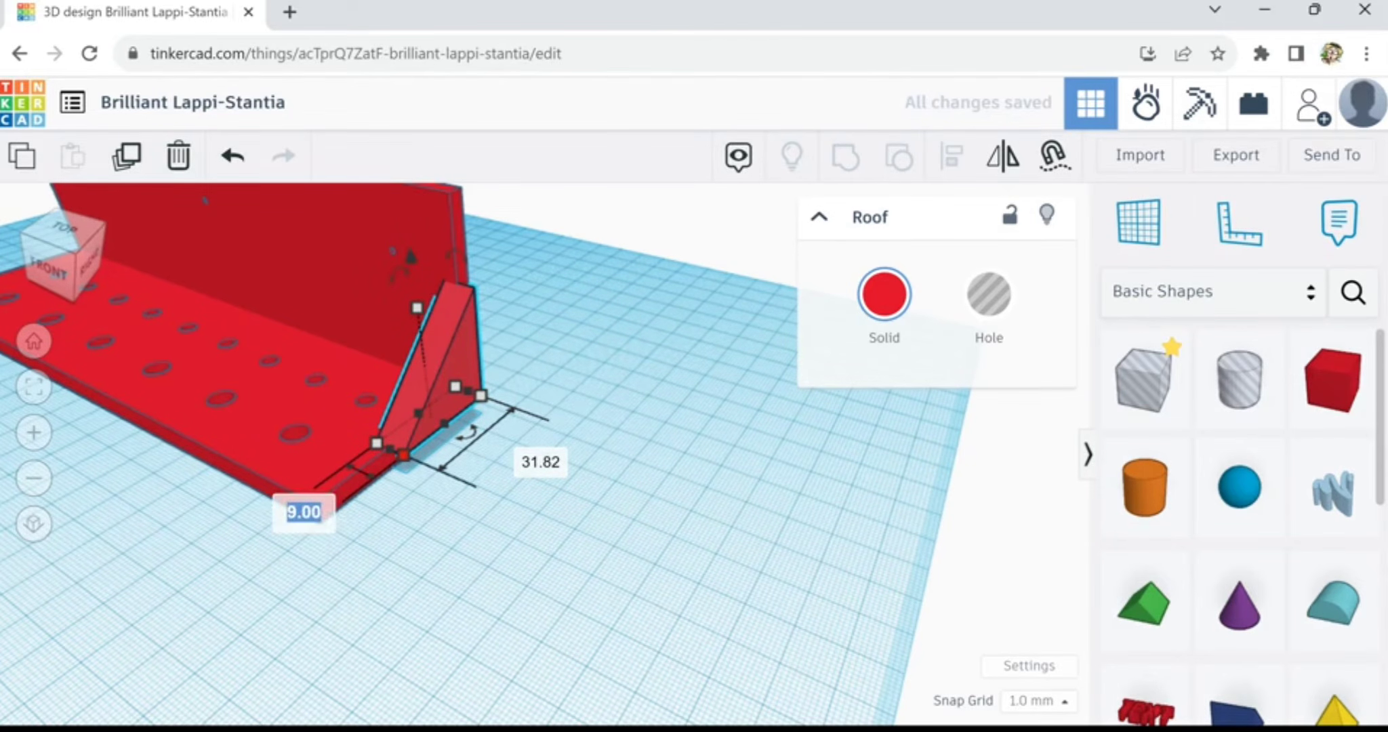
pyautogui.write('4')
pyautogui.press('Return')
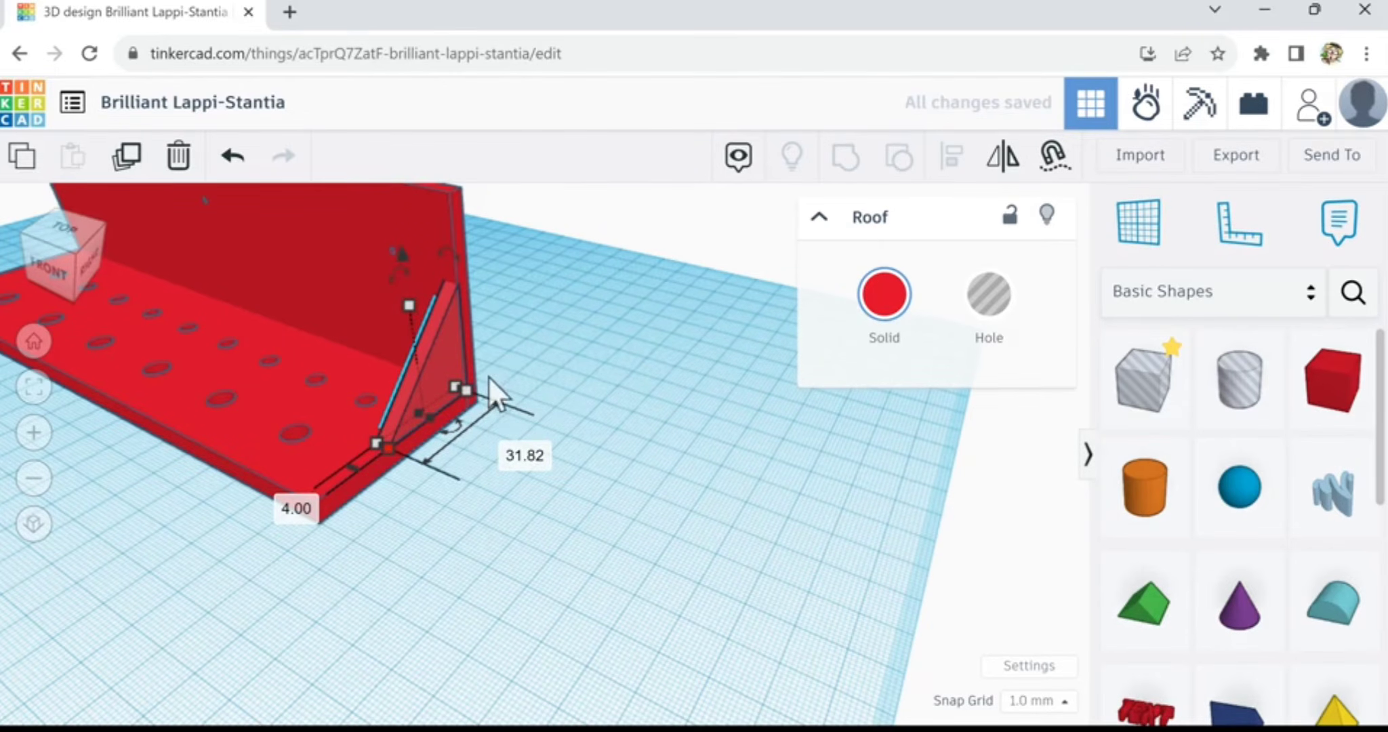
# - Duplicate the triangular corner support and move the copy along the wall to the opposite end of the base panel
pyautogui.scroll(3, 487, 376)
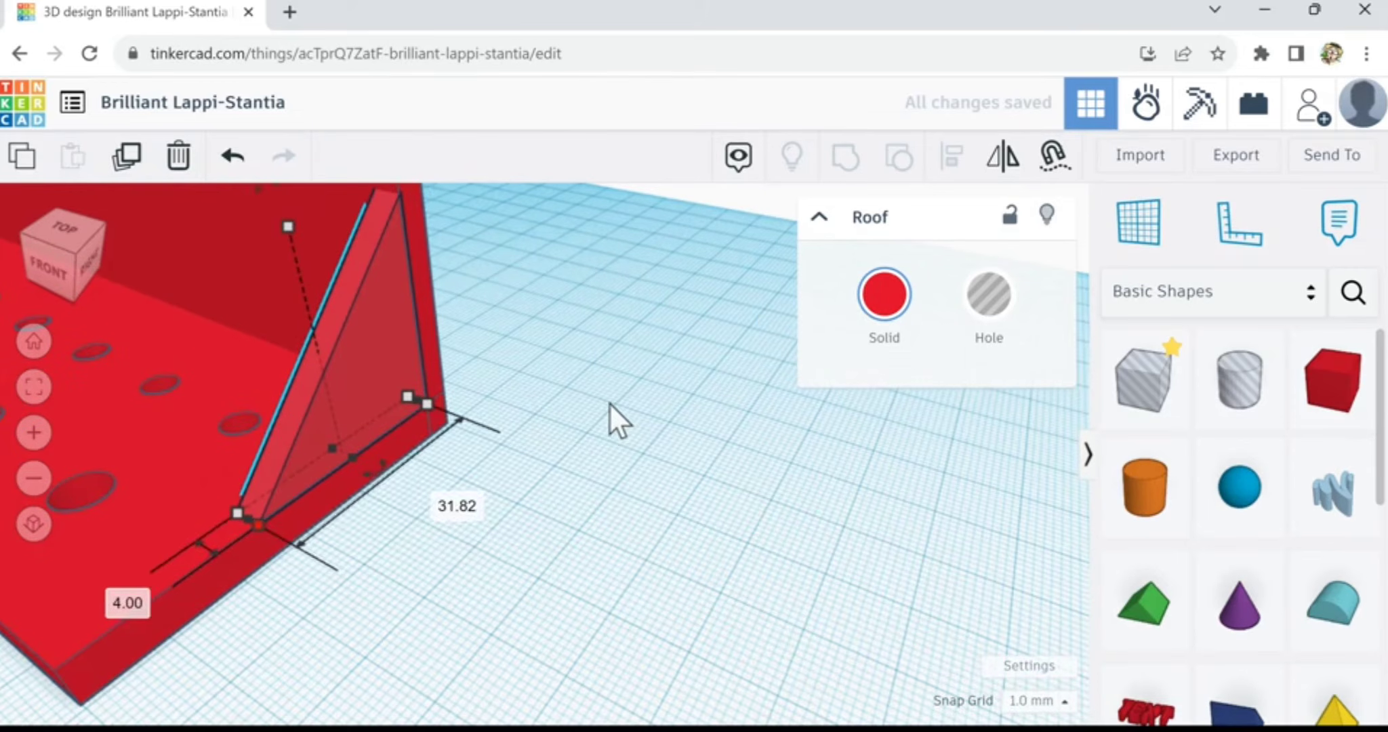
pyautogui.moveTo(585, 397); pyautogui.dragTo(589, 448, button='right')
pyautogui.scroll(5, 437, 431)
pyautogui.scroll(-5, 552, 449)
pyautogui.scroll(-2, 616, 492)
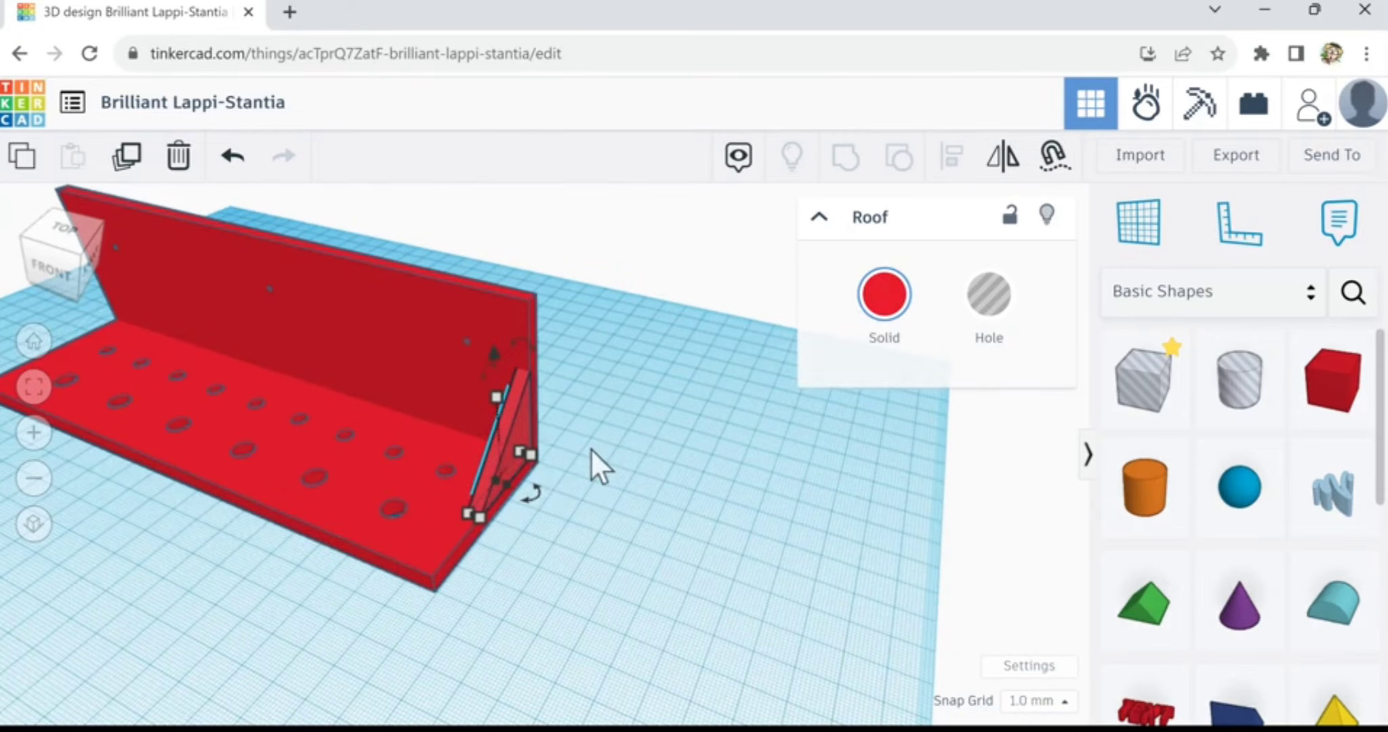
pyautogui.click(130, 160)
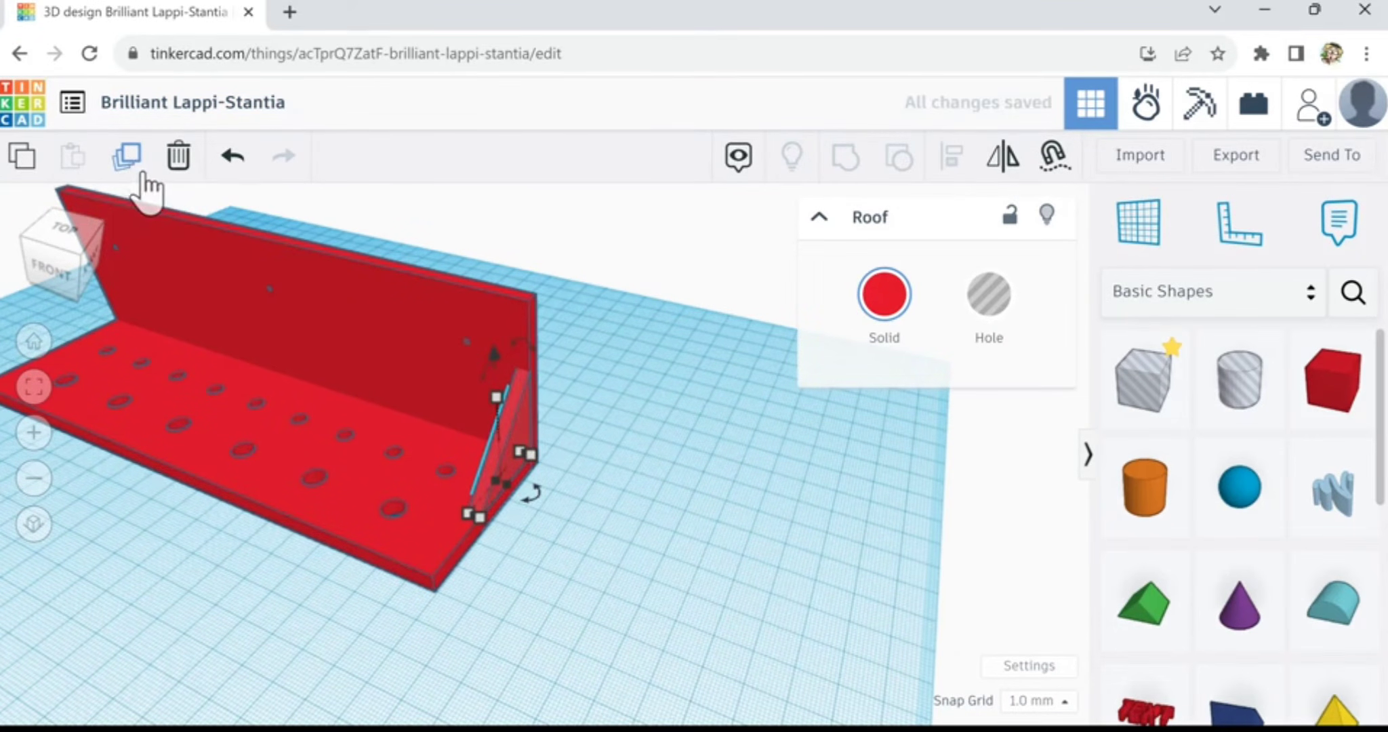
pyautogui.press('Left')
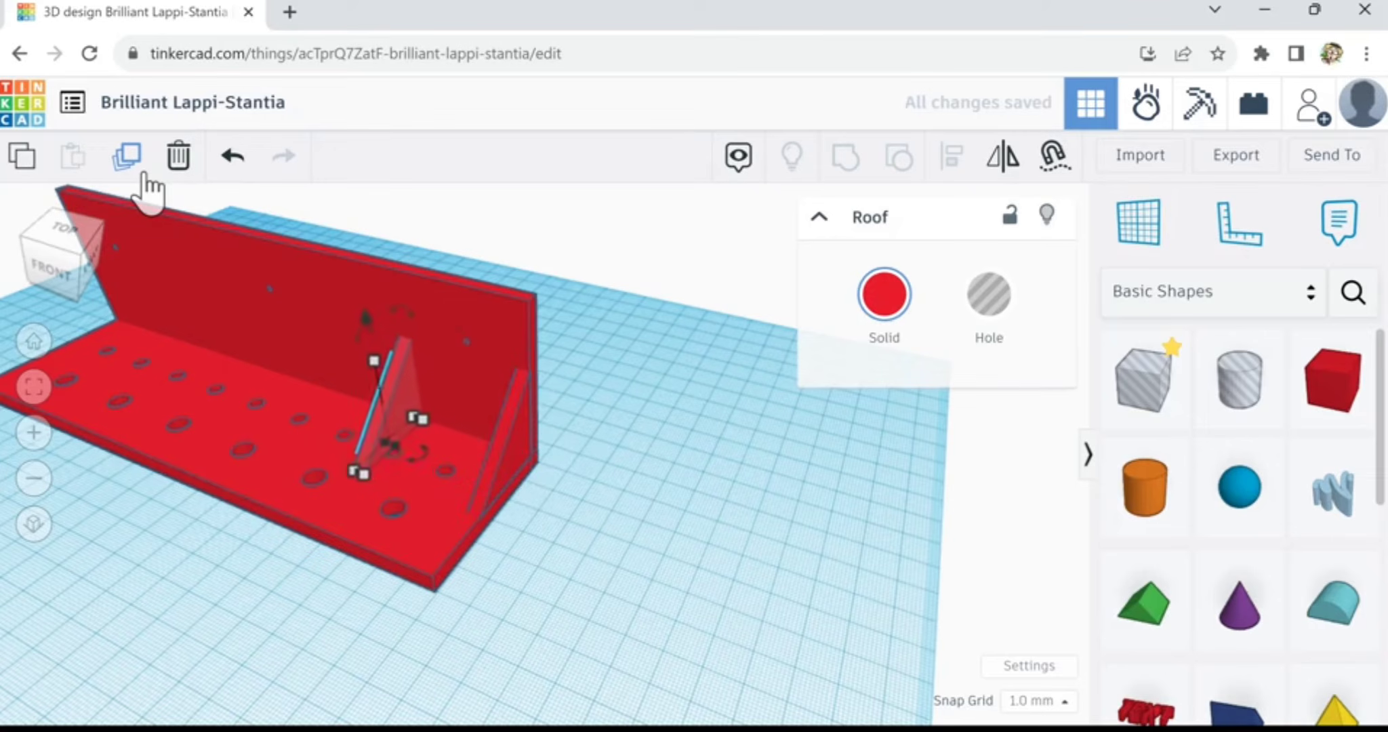
pyautogui.press('Left')
pyautogui.press('Left')
pyautogui.press('Left')
pyautogui.press('Left')
pyautogui.press('Left')
pyautogui.press('Left')
pyautogui.press('Left')
pyautogui.press('Left')
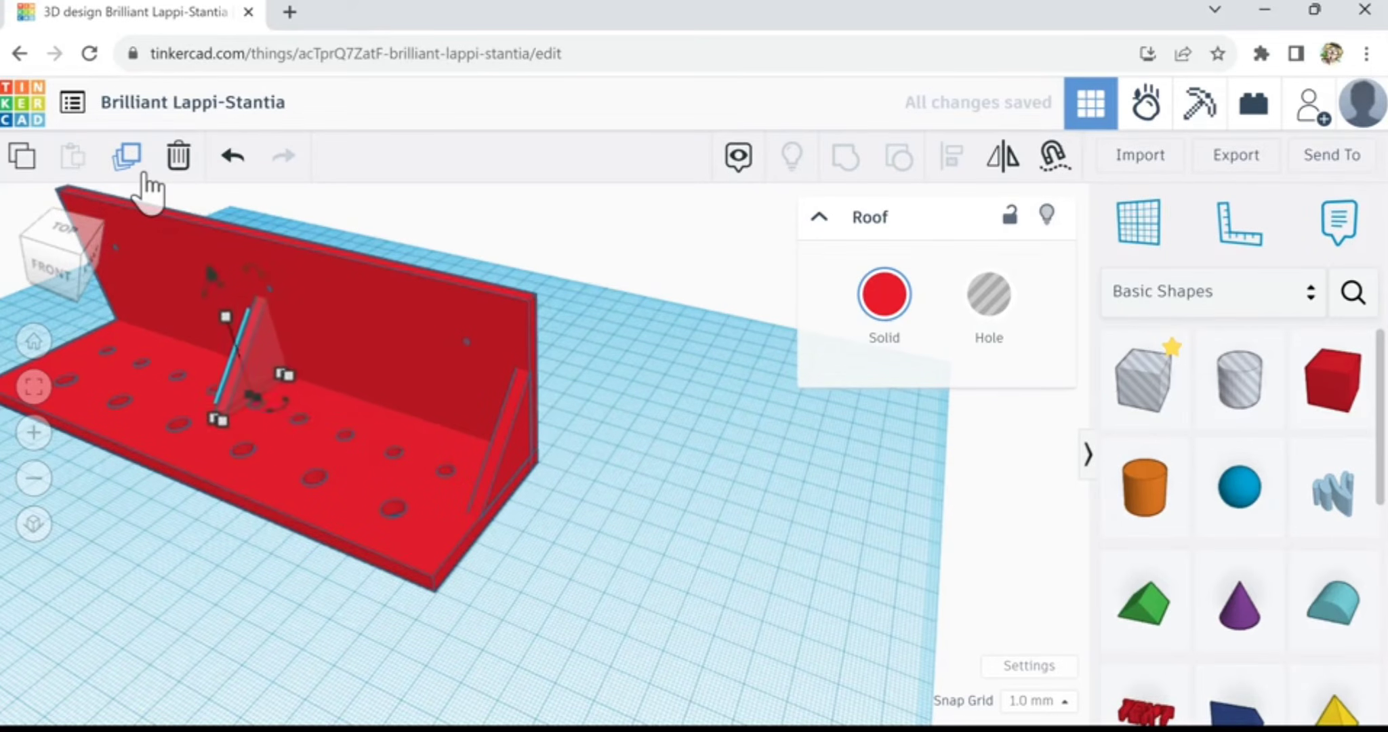
pyautogui.press('Left')
pyautogui.press('Left')
pyautogui.press('Left')
pyautogui.press('Left')
pyautogui.press('Left')
pyautogui.press('Left')
pyautogui.press('Left')
pyautogui.press('Left')
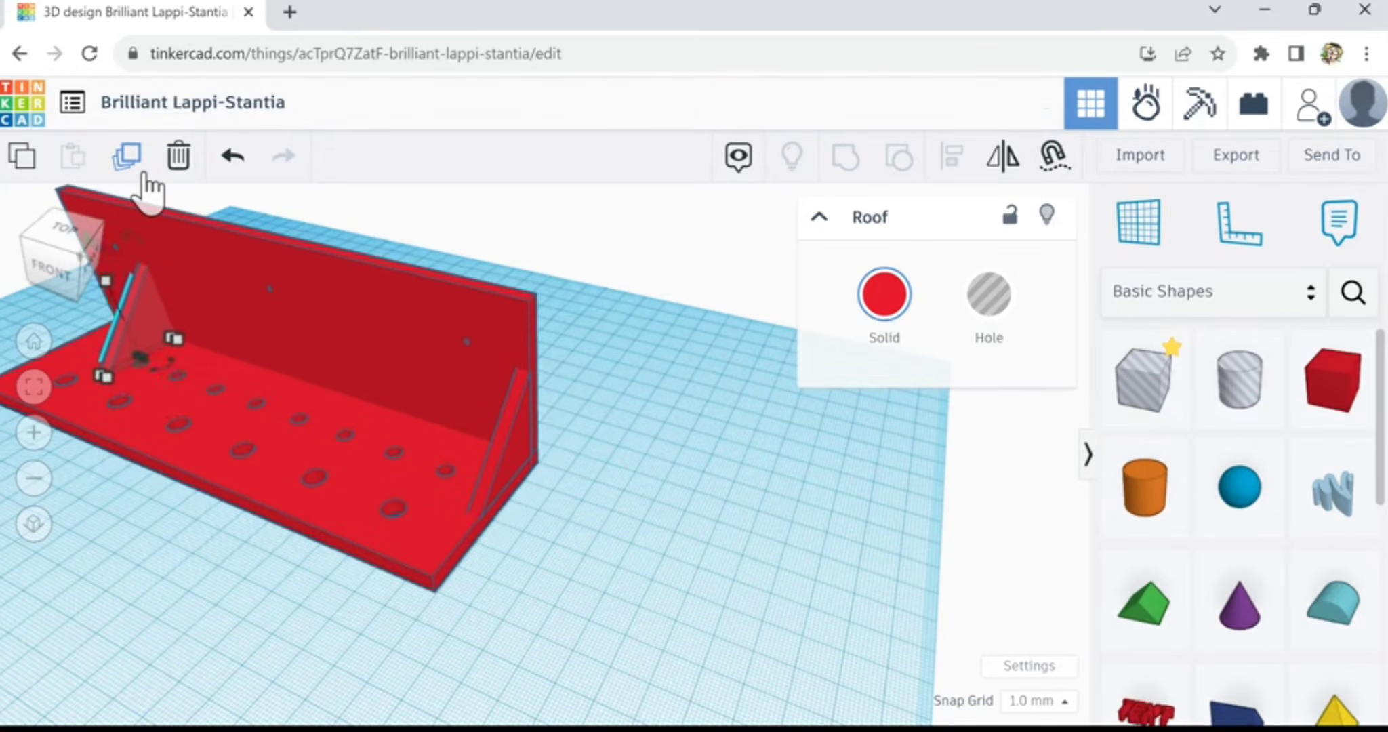
pyautogui.press('Left')
pyautogui.press('Left')
pyautogui.press('Left')
pyautogui.press('Left')
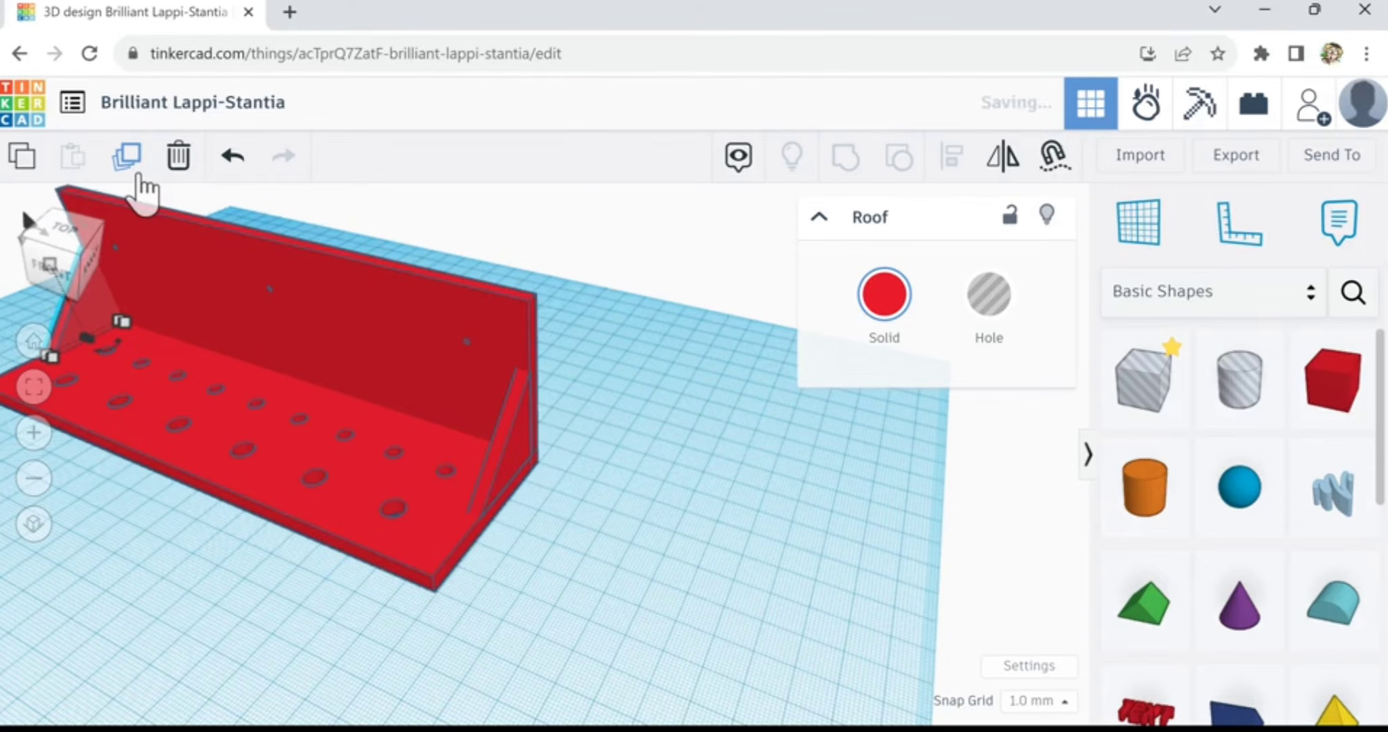
# - Check from the front whether the copied triangular support lines up with the outer edge of the holder
pyautogui.press('f')
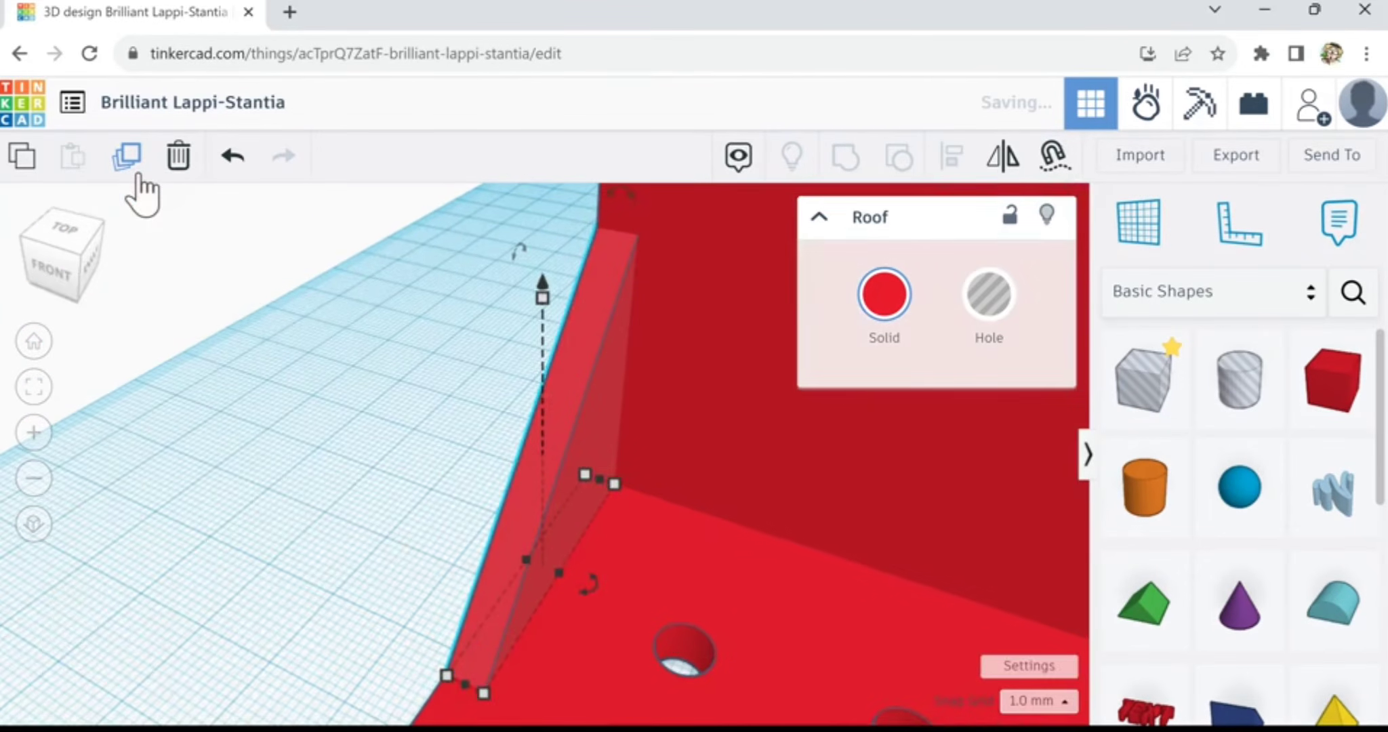
pyautogui.moveTo(225, 461); pyautogui.dragTo(359, 339, button='right')
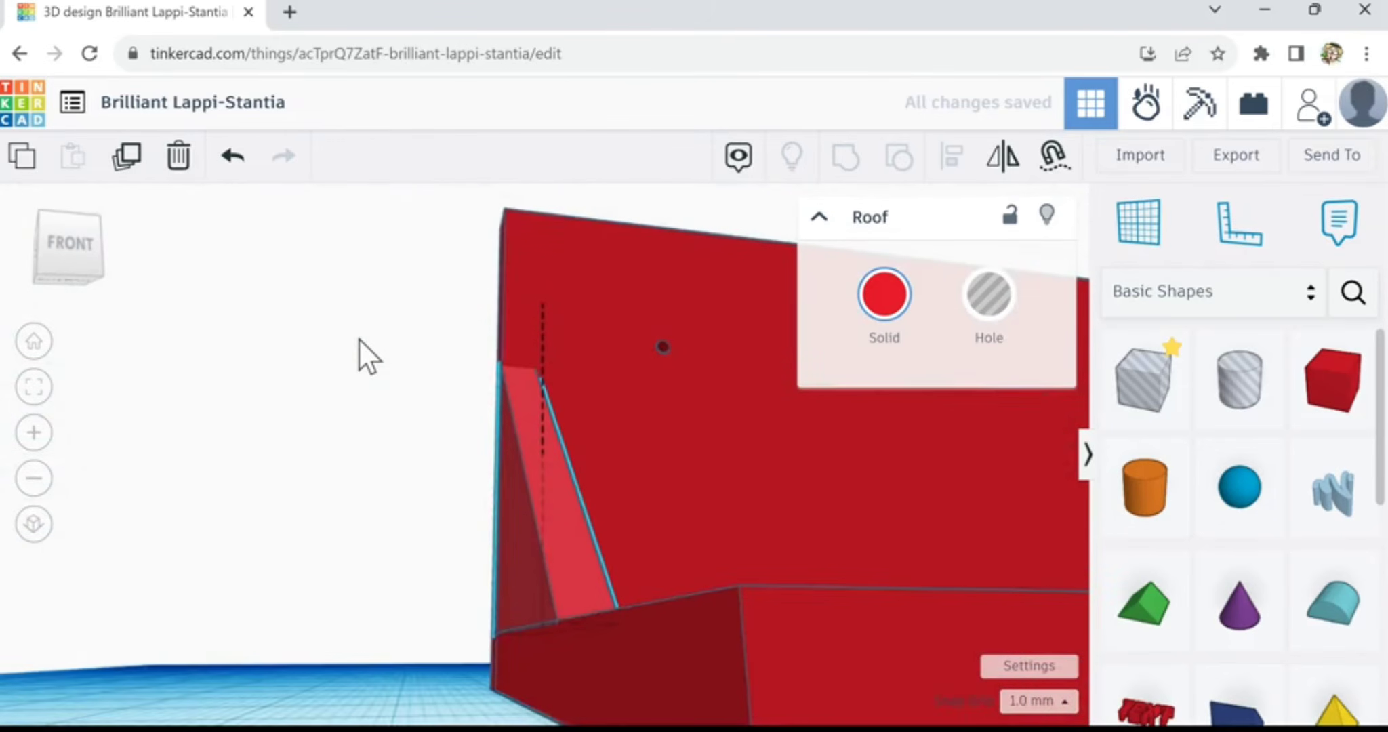
pyautogui.moveTo(535, 531); pyautogui.dragTo(485, 613, button='right')
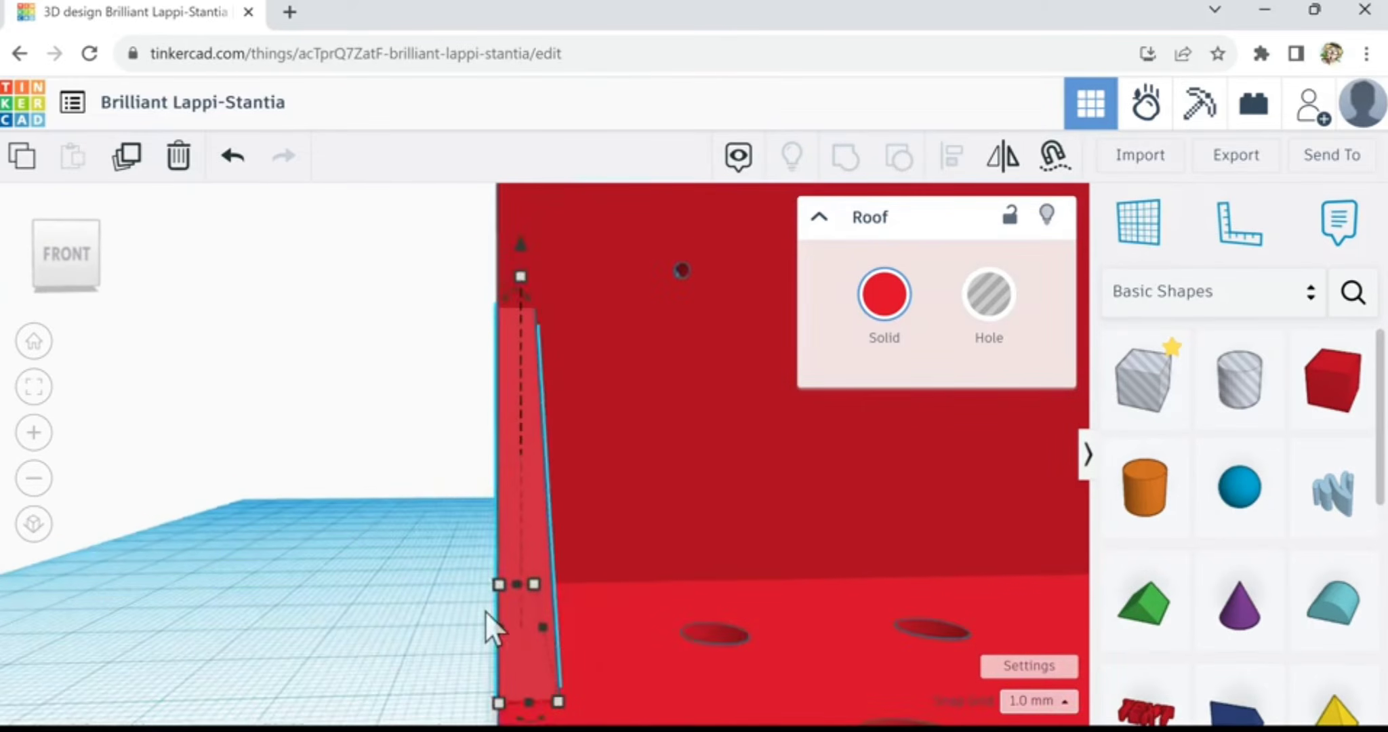
pyautogui.scroll(-2, 485, 609)
pyautogui.click(672, 705)
pyautogui.scroll(-3, 795, 638)
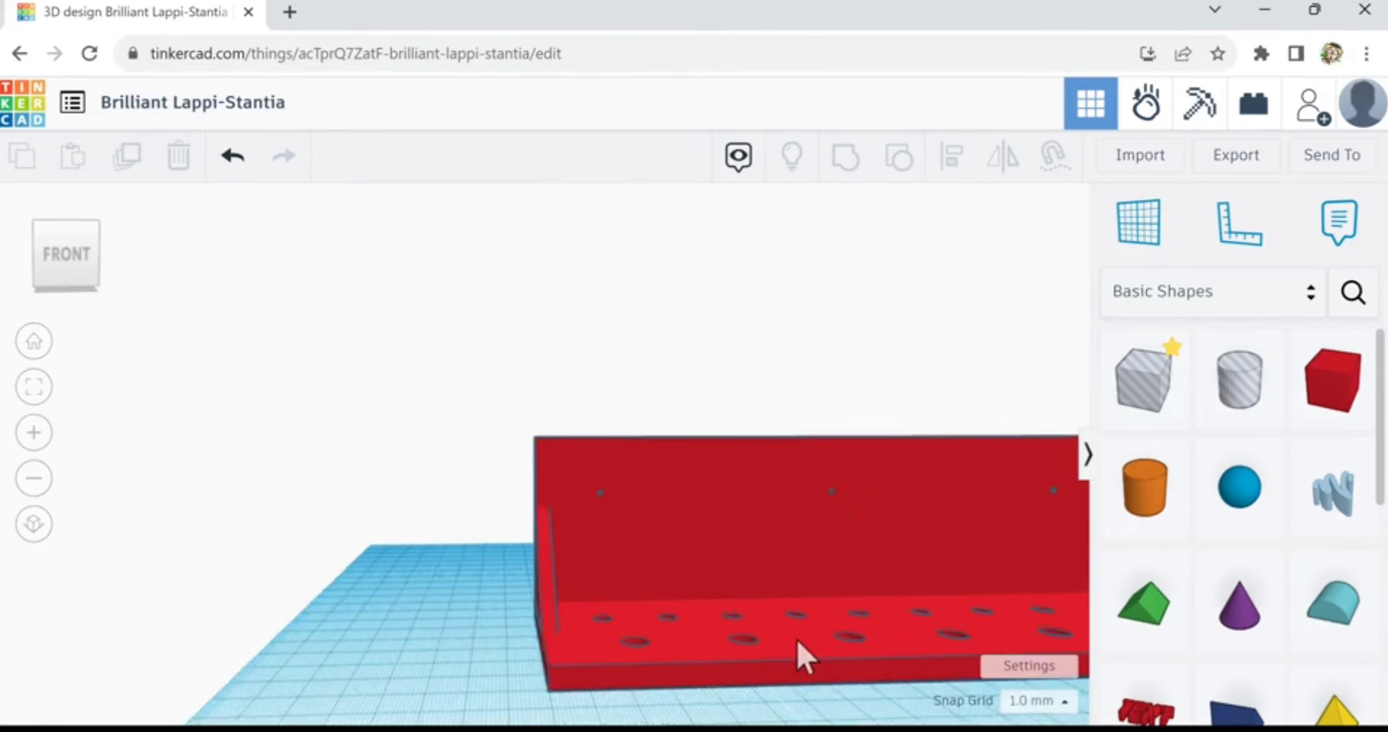
# - Inspect the finished holder from the front, above, below and one end, checking the wall holes, base holes and triangular supports
pyautogui.moveTo(832, 697); pyautogui.dragTo(669, 628, button='right')
pyautogui.scroll(-2, 668, 625)
pyautogui.moveTo(548, 719); pyautogui.dragTo(842, 717, button='right')
pyautogui.scroll(4, 720, 640)
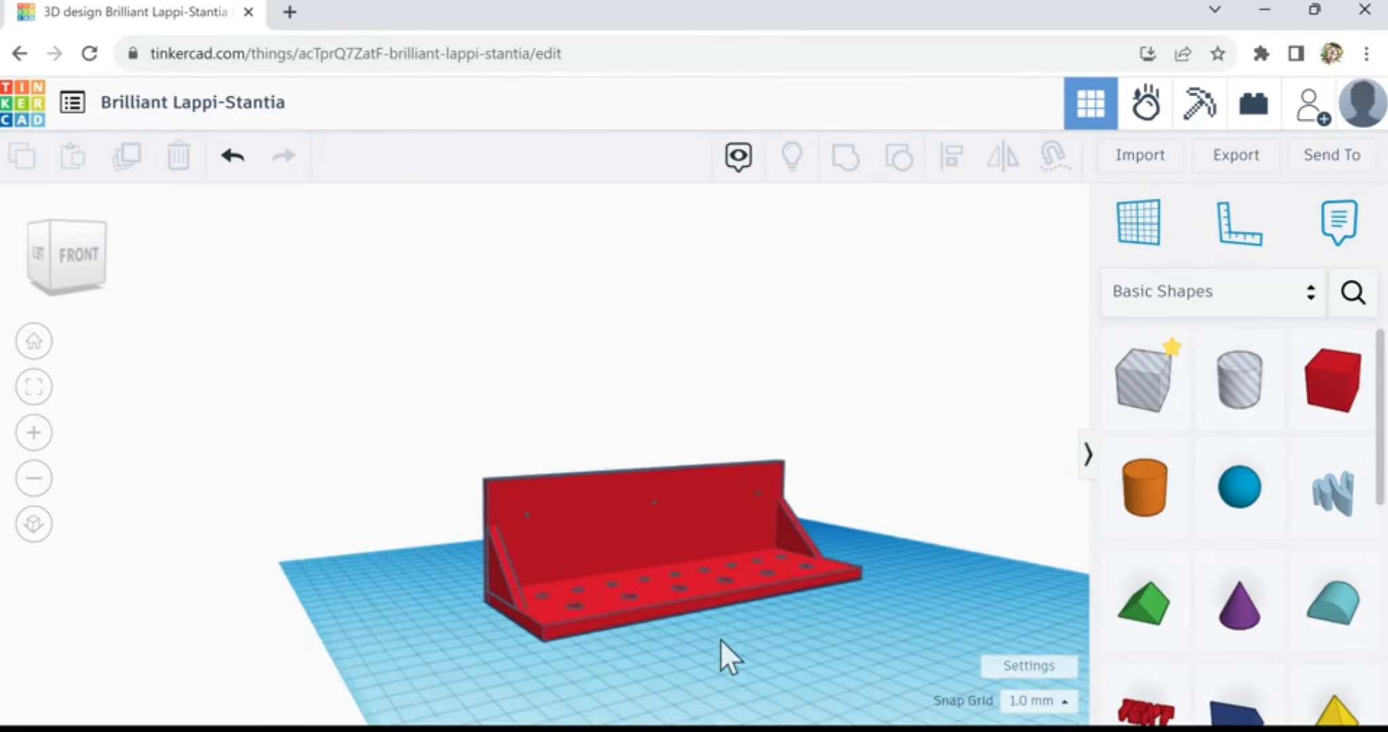
pyautogui.scroll(3, 711, 633)
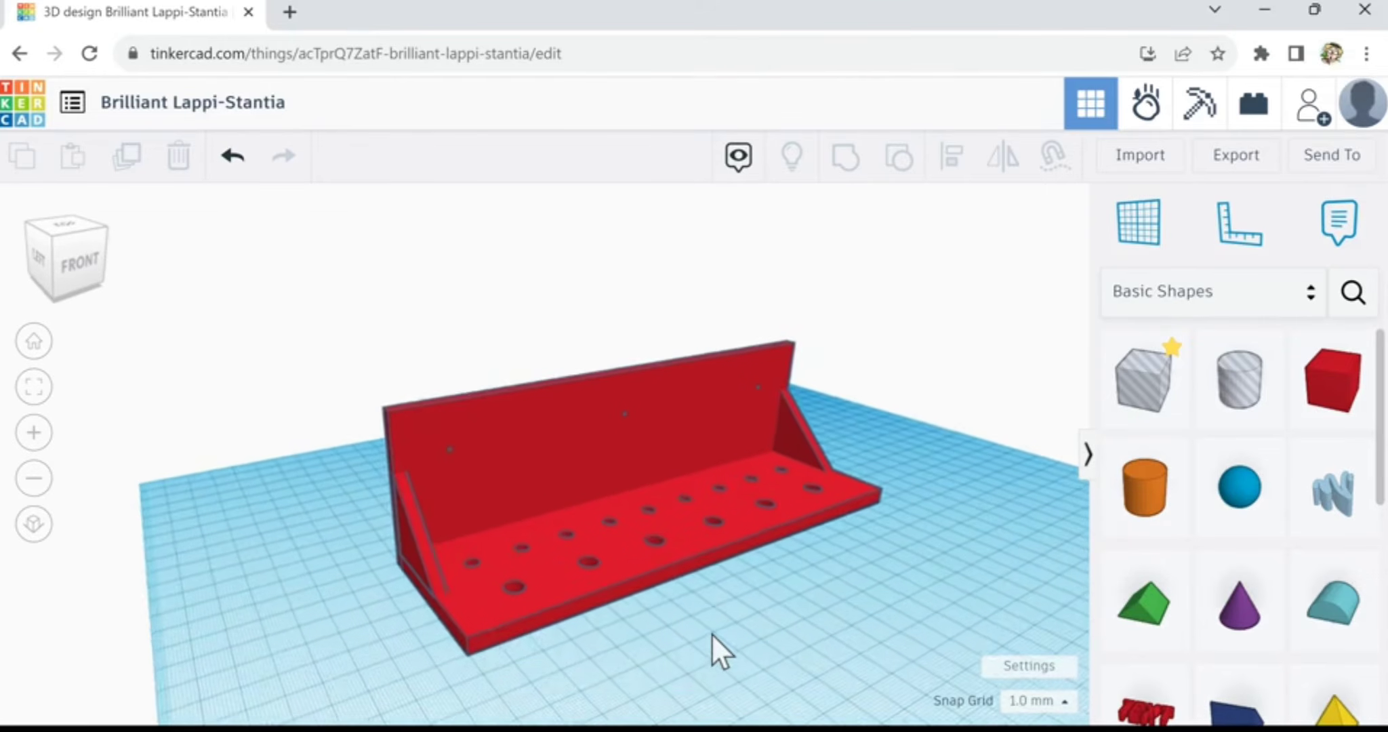
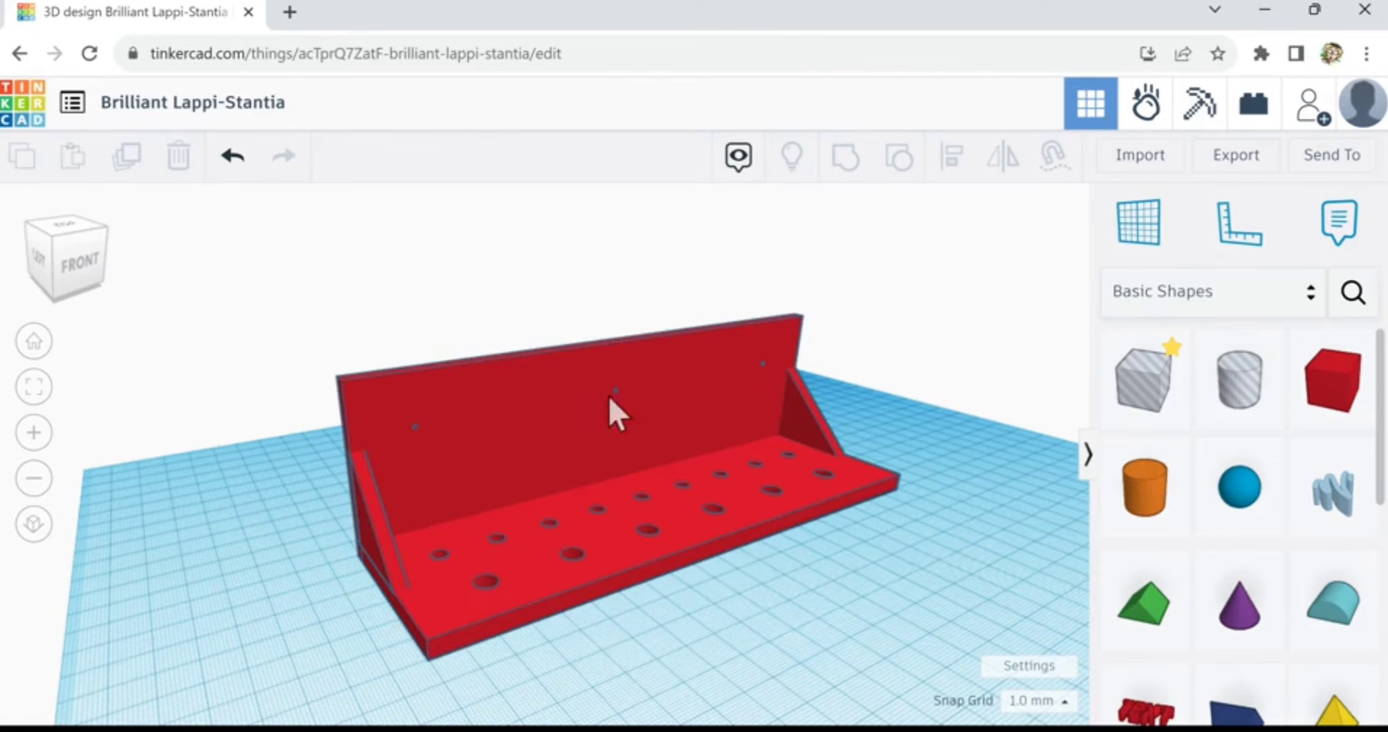
pyautogui.moveTo(896, 548); pyautogui.dragTo(833, 586, button='right')
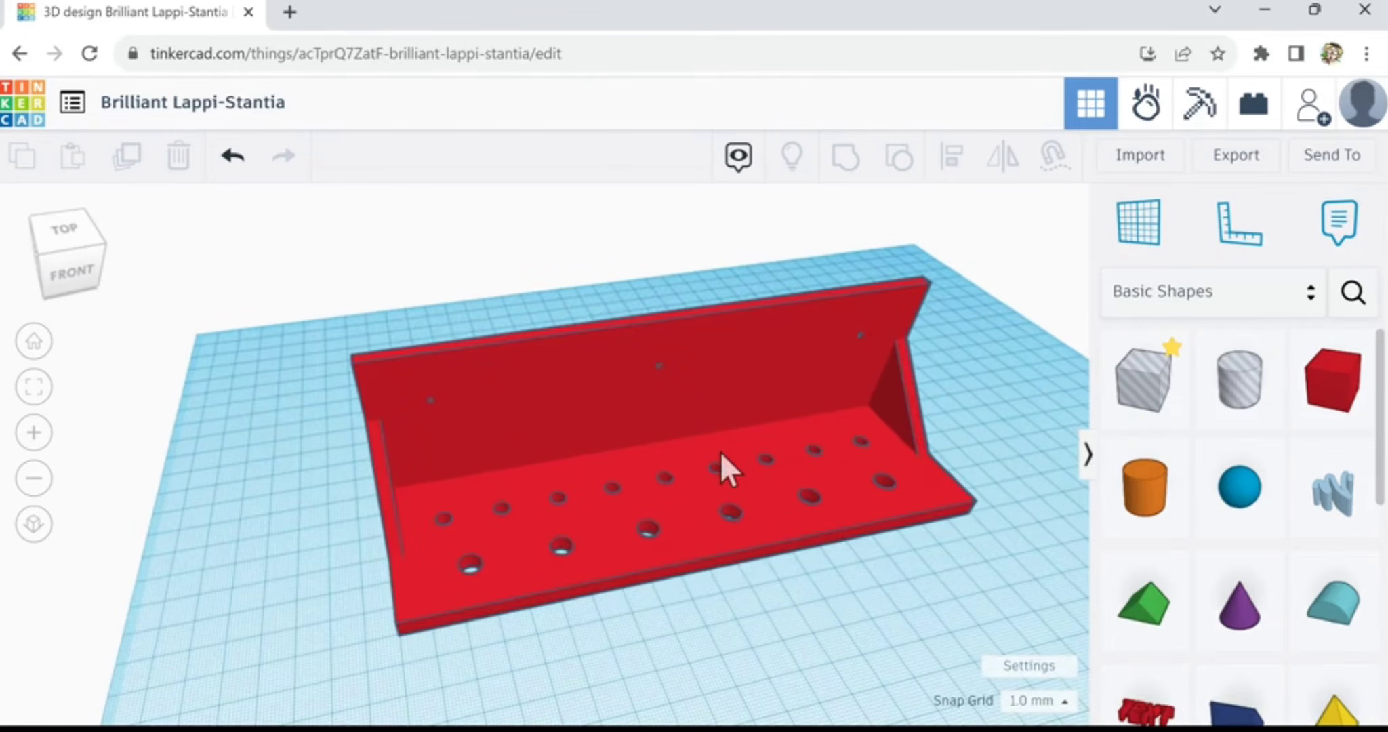
pyautogui.scroll(-2, 719, 451)
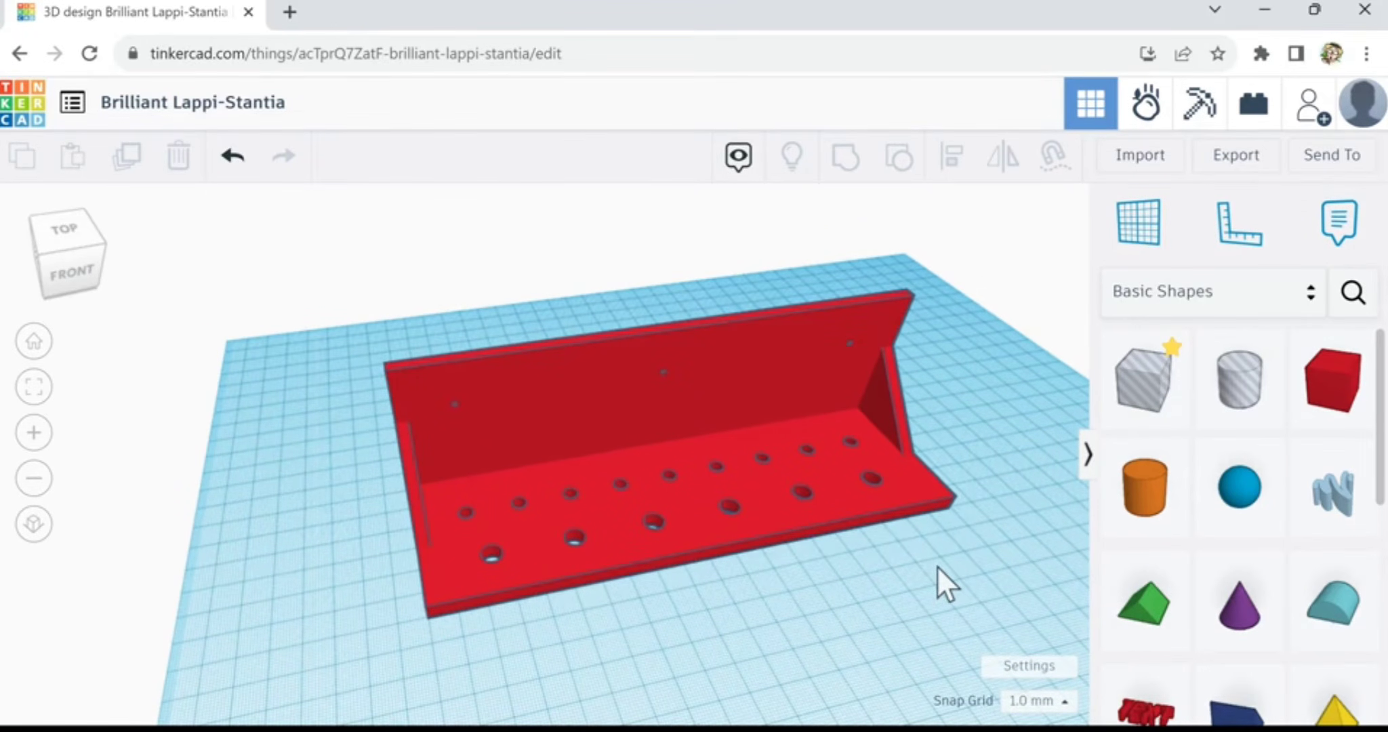
pyautogui.moveTo(937, 567); pyautogui.dragTo(947, 453, button='right')
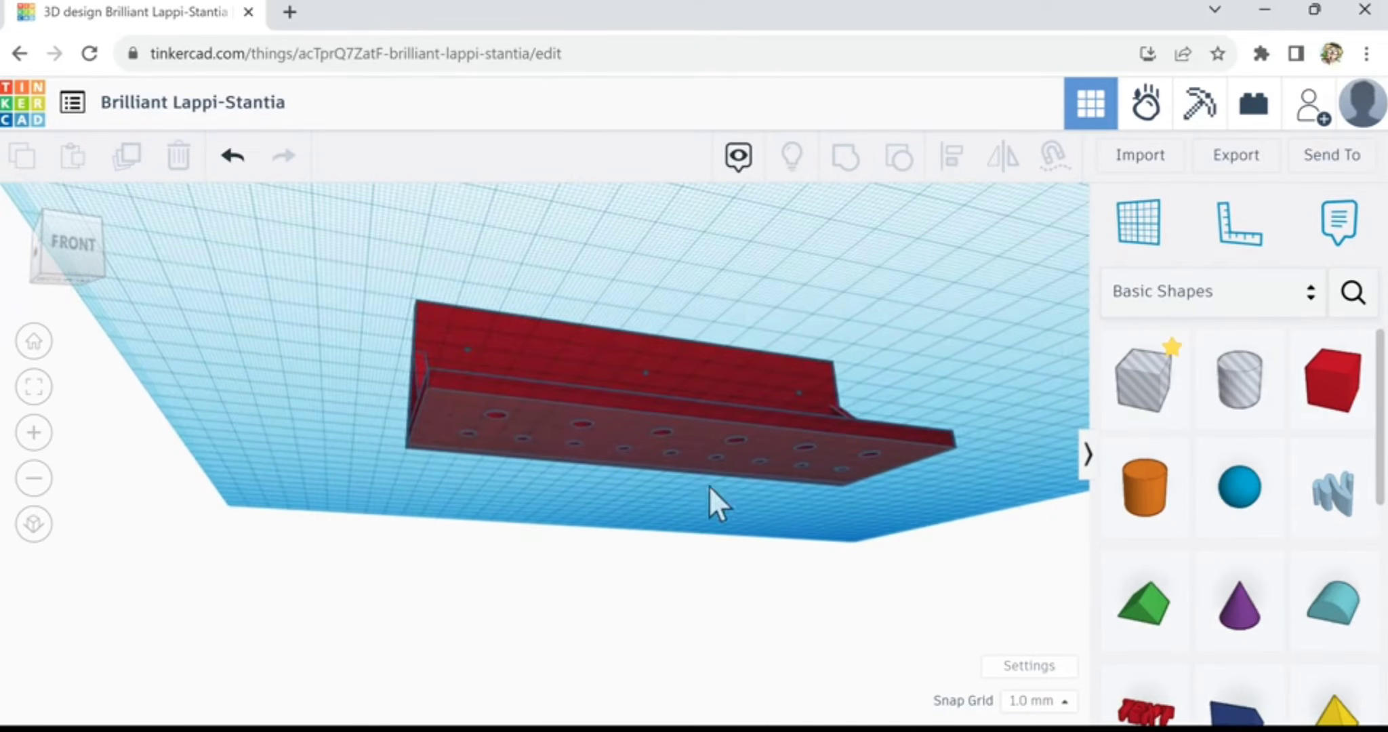
pyautogui.scroll(3, 704, 481)
pyautogui.moveTo(508, 476); pyautogui.dragTo(560, 503, button='right')
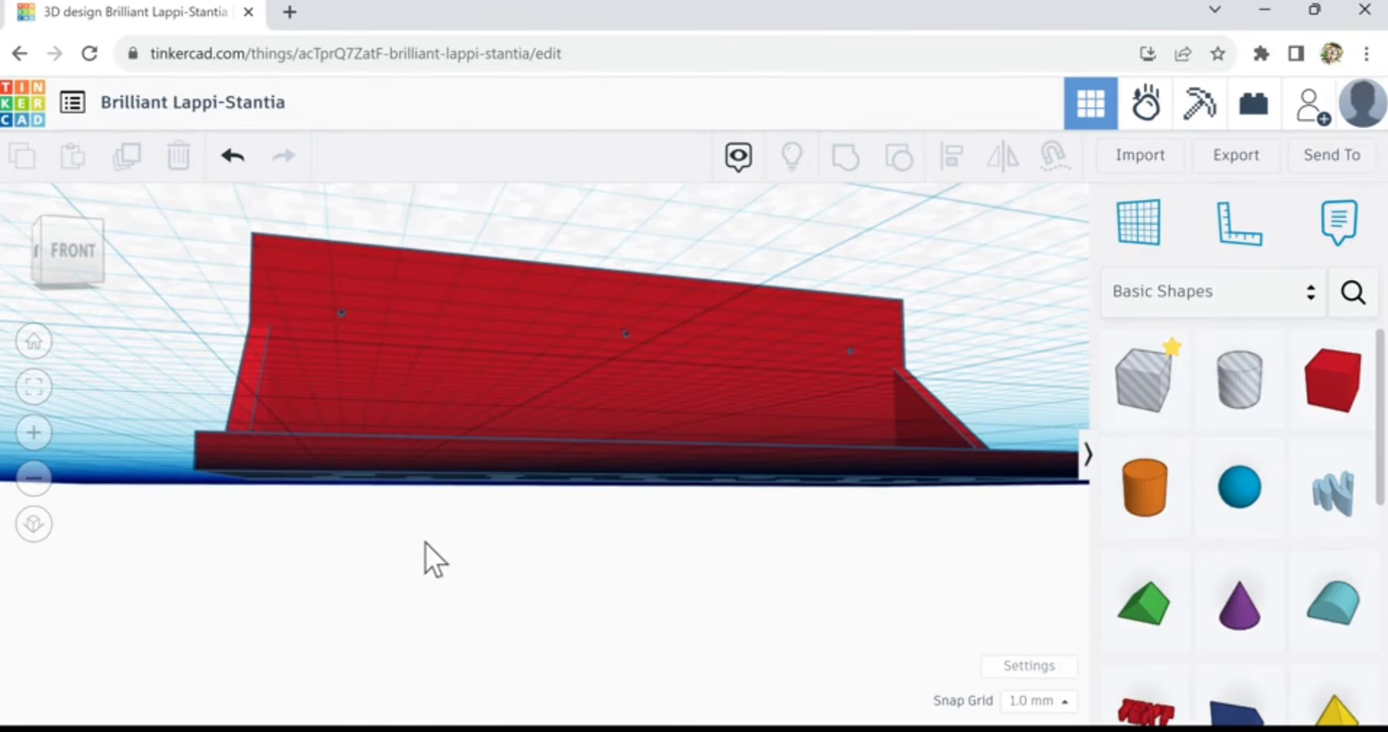
pyautogui.moveTo(396, 530); pyautogui.dragTo(522, 554, button='right')
pyautogui.scroll(5, 426, 552)
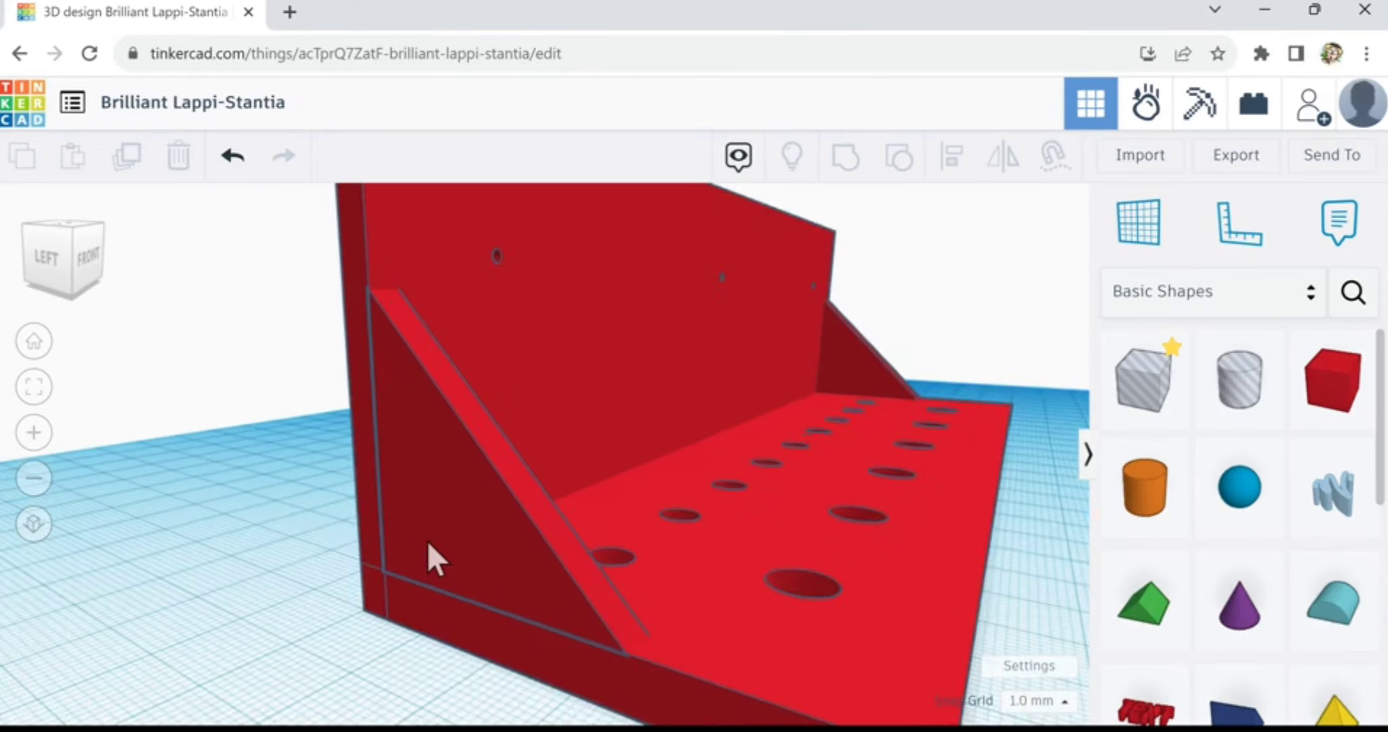
pyautogui.moveTo(404, 603); pyautogui.dragTo(423, 552, button='right')
pyautogui.scroll(-5, 512, 490)
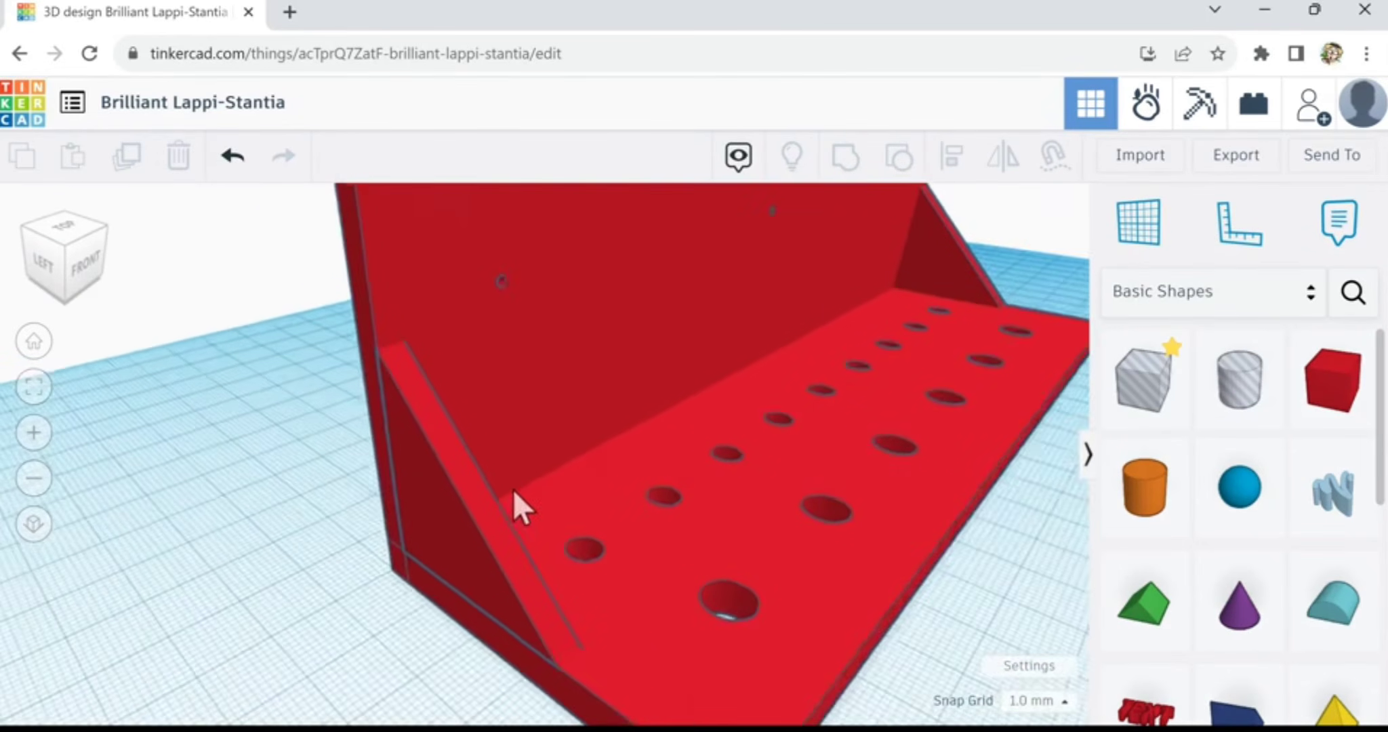
pyautogui.moveTo(932, 461); pyautogui.dragTo(899, 470, button='right')
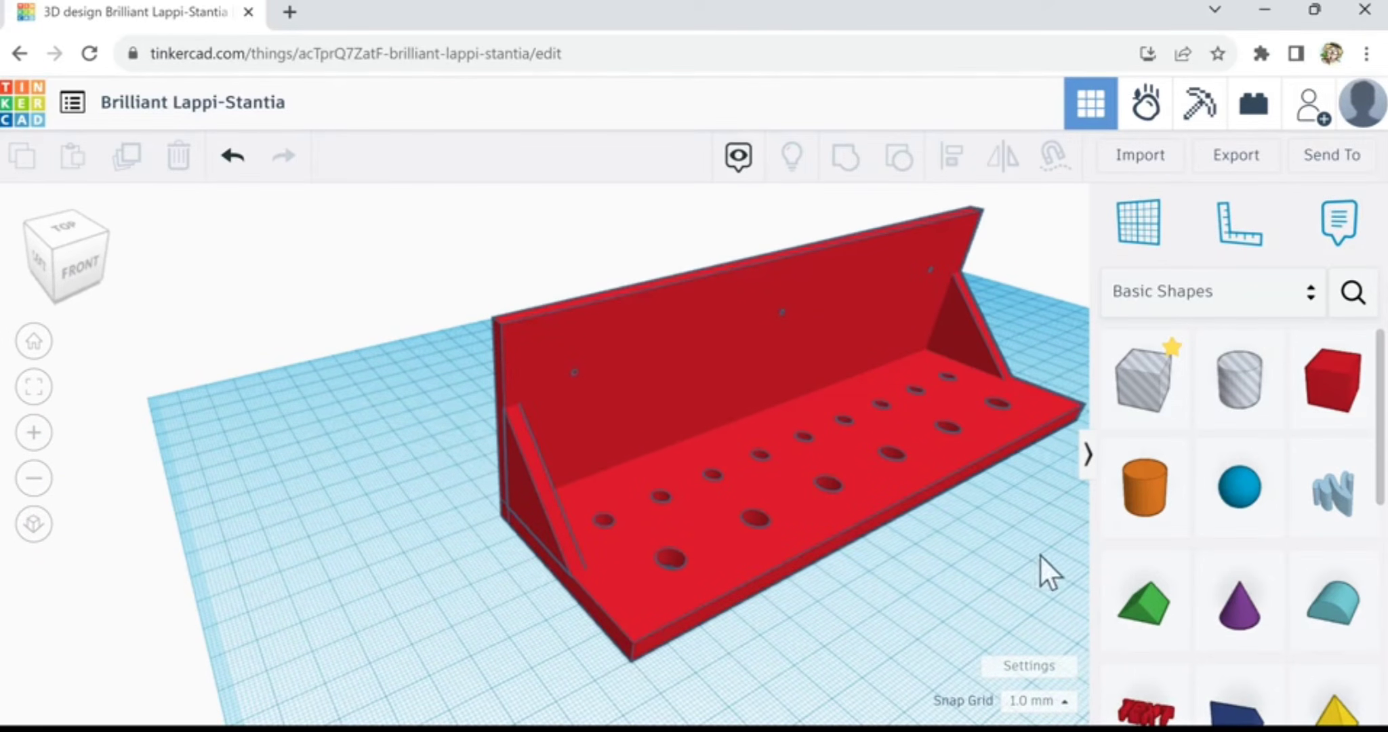
pyautogui.moveTo(905, 625); pyautogui.dragTo(938, 609, button='right')
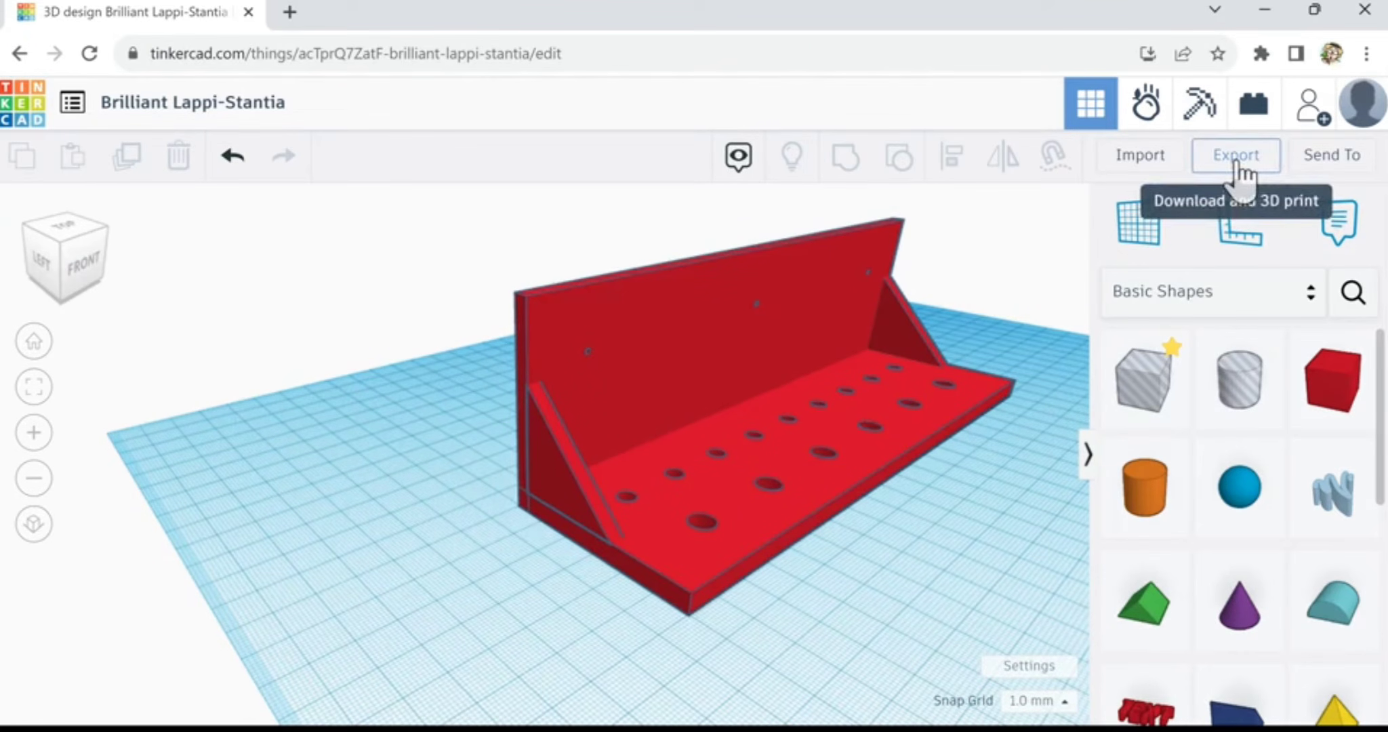
# - Rename the design as "driver holder"
pyautogui.click(155, 114)
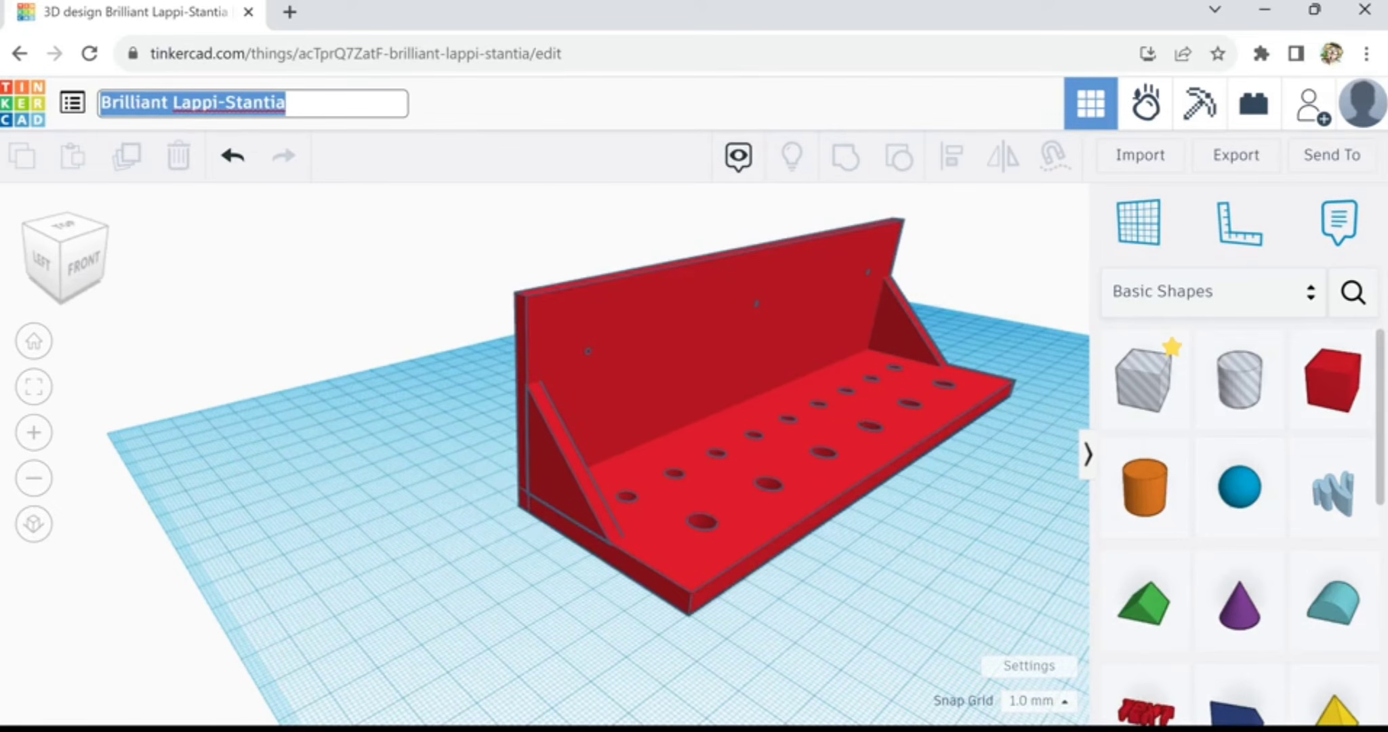
pyautogui.write('driver holder')
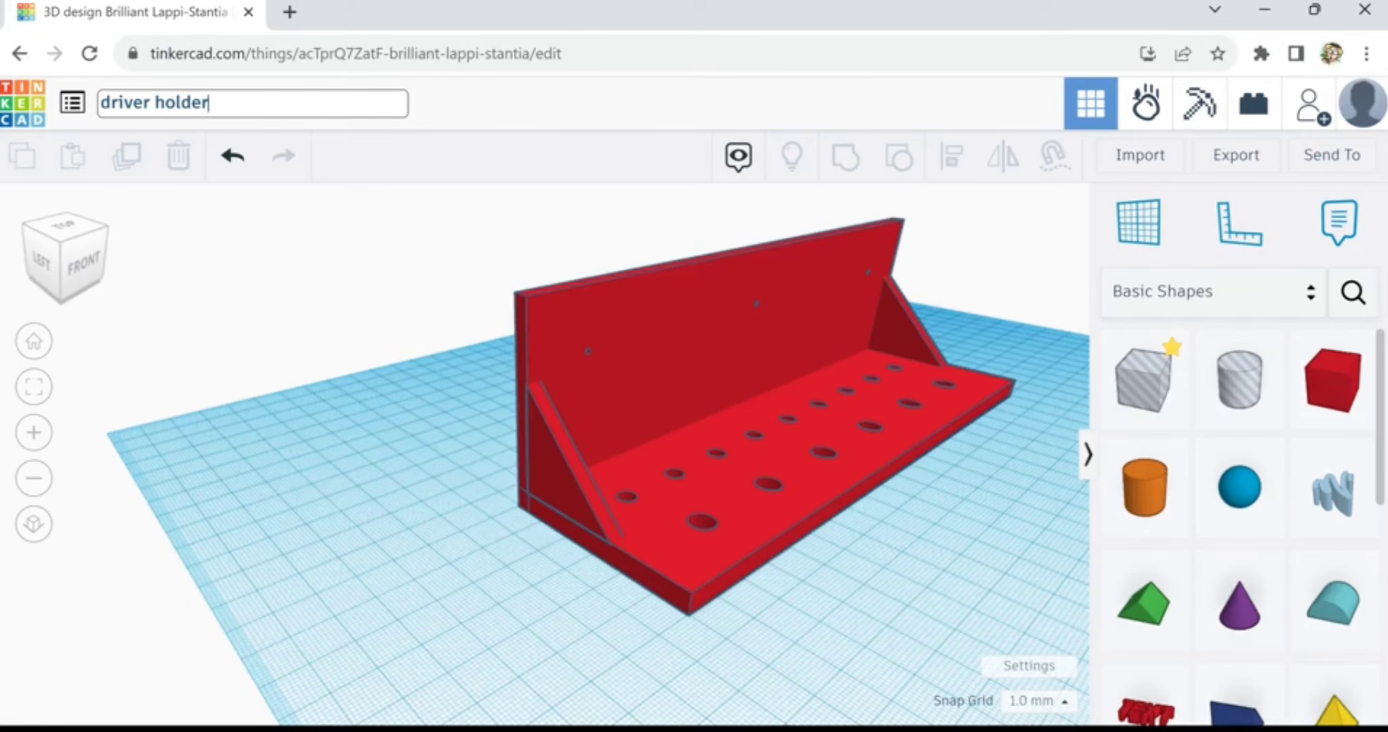
pyautogui.click(503, 105)
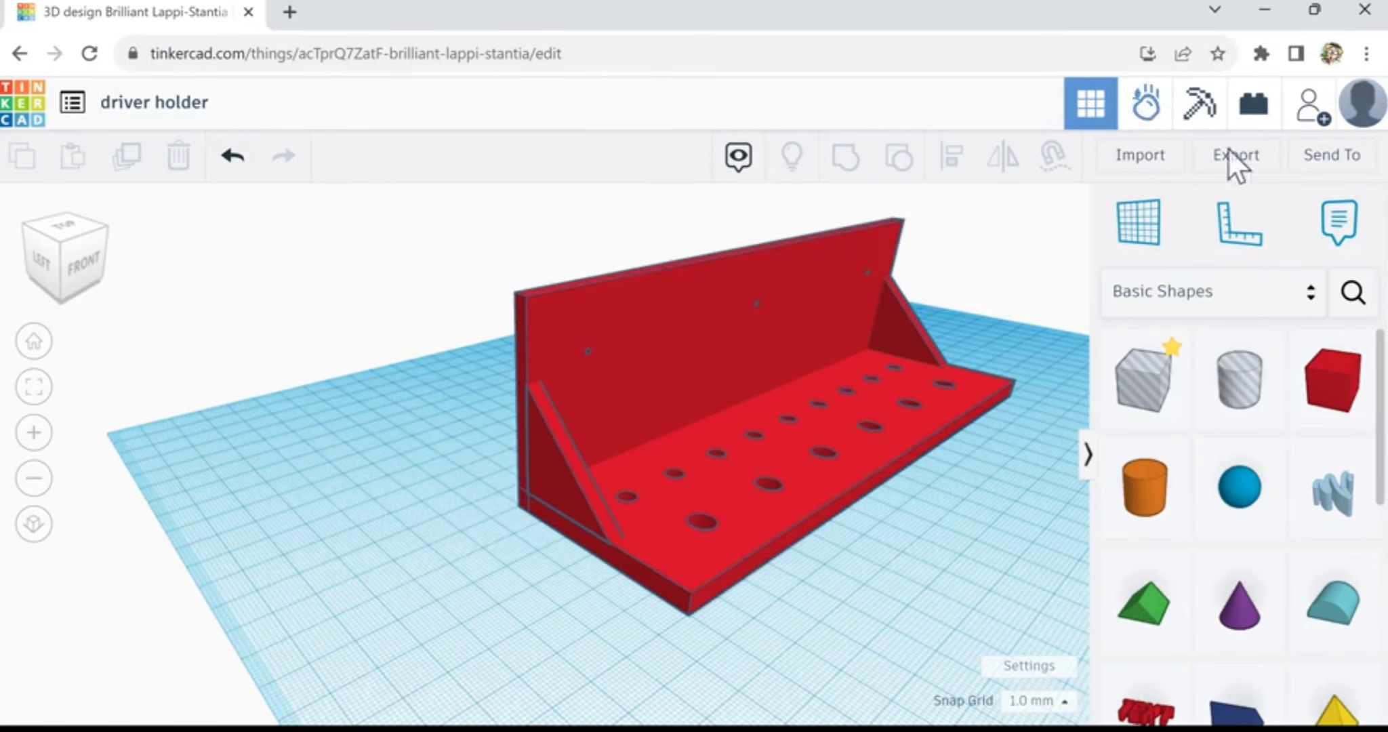
# - Export everything in the design as an .STL file for 3D printing
pyautogui.click(1250, 160)
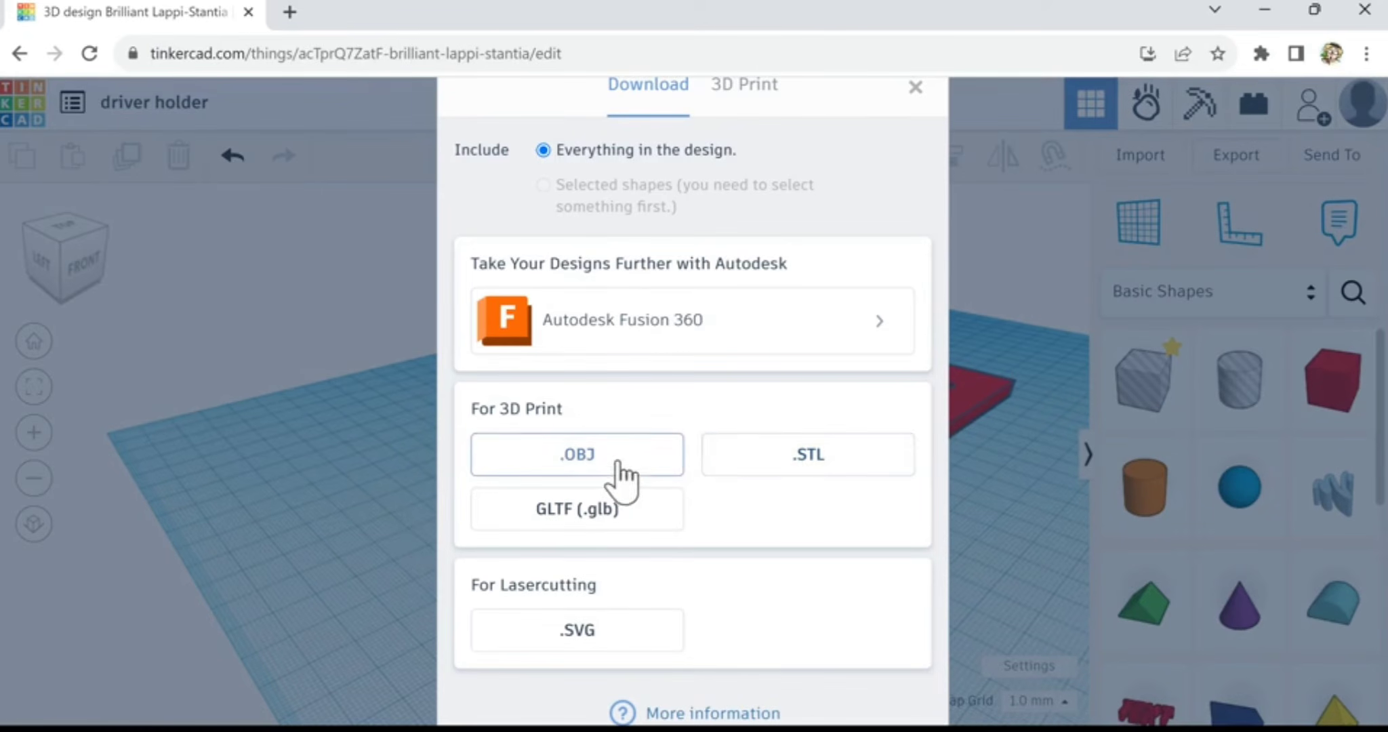
pyautogui.click(730, 474)
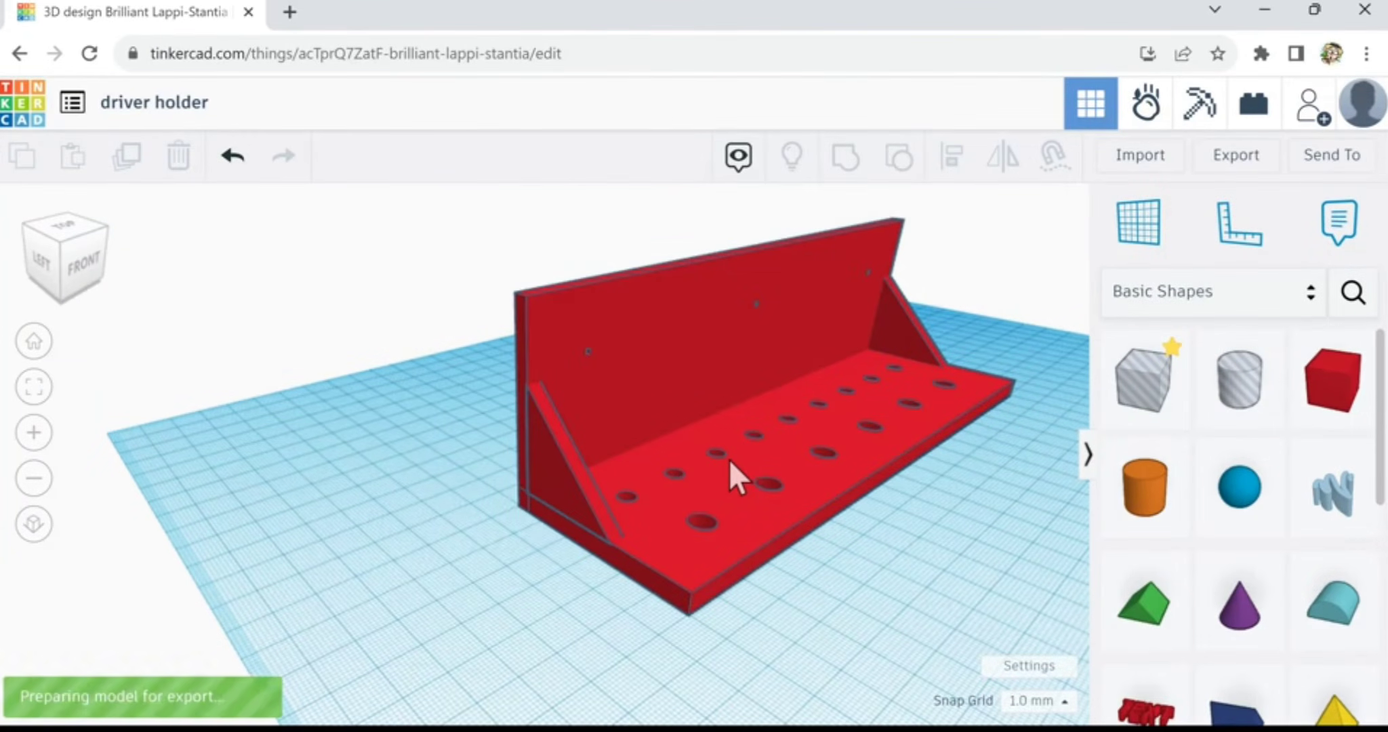